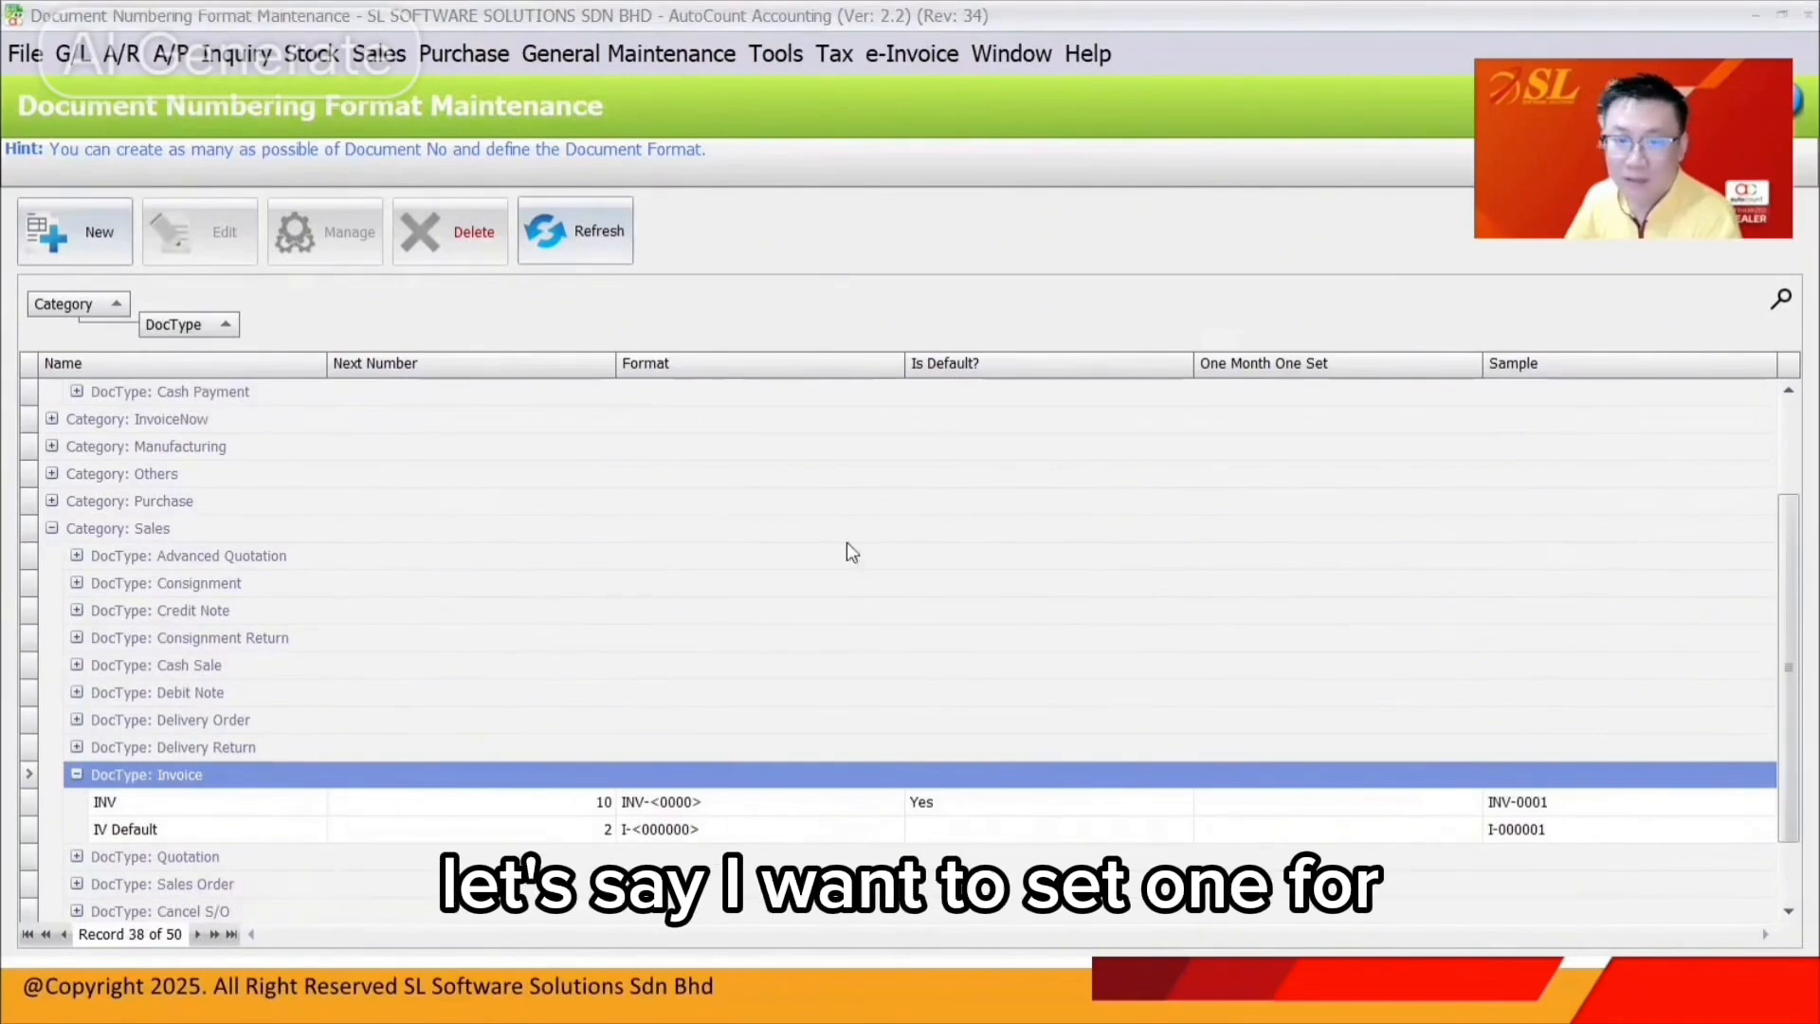
# Create an invoice numbering format IPOH with pattern IPIV-<00000>, giving sample IPIV-00001.
pyautogui.click(78, 227)
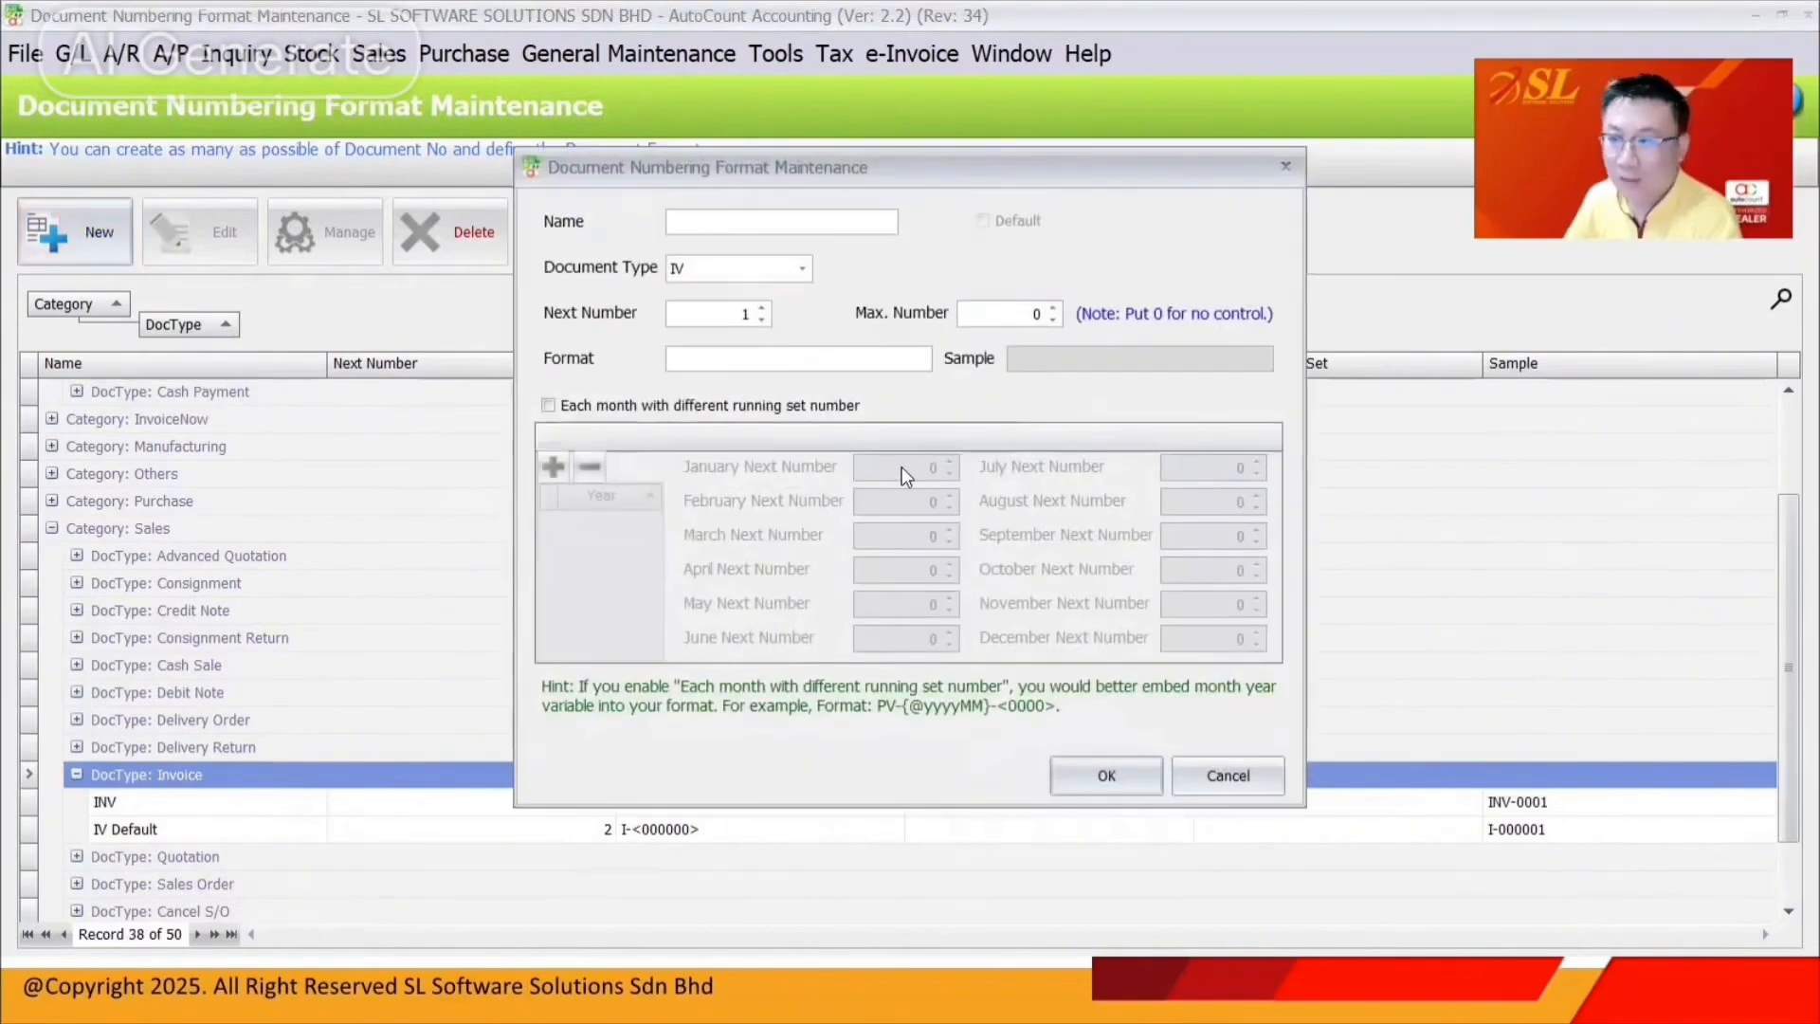
pyautogui.write('IPOH')
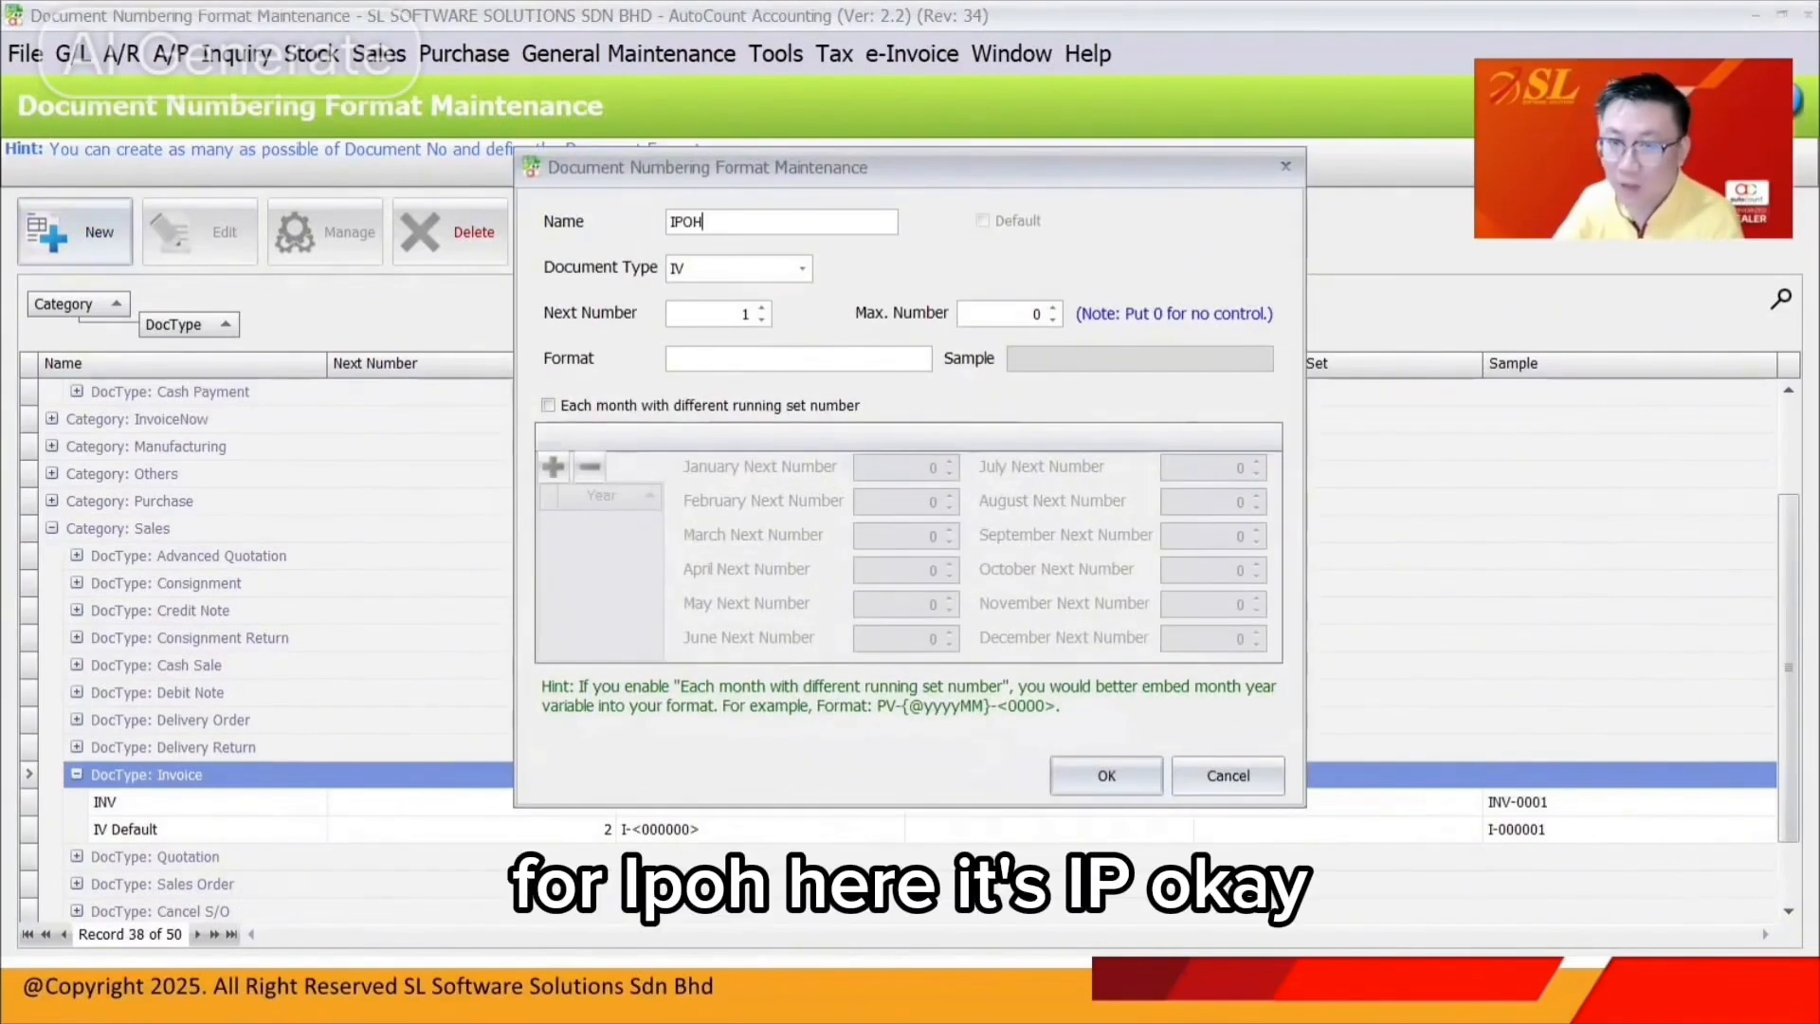
pyautogui.click(798, 360)
pyautogui.write('IPIV-')
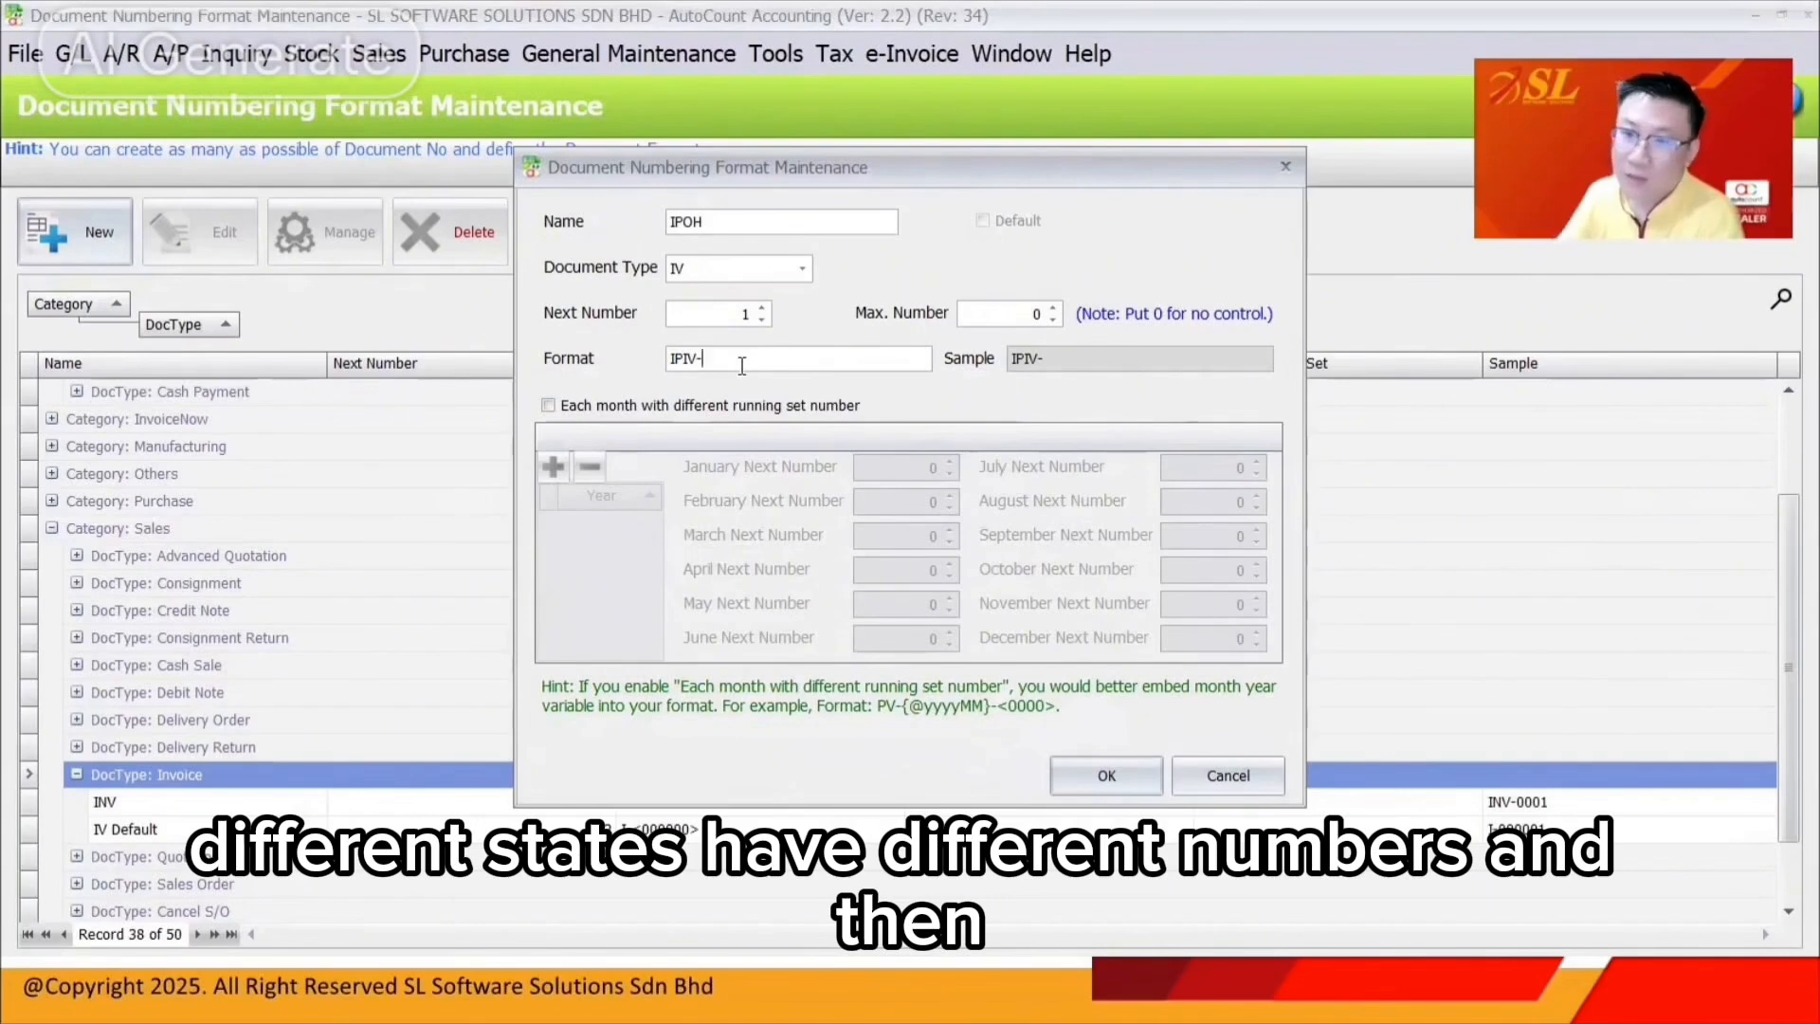
pyautogui.write('<')
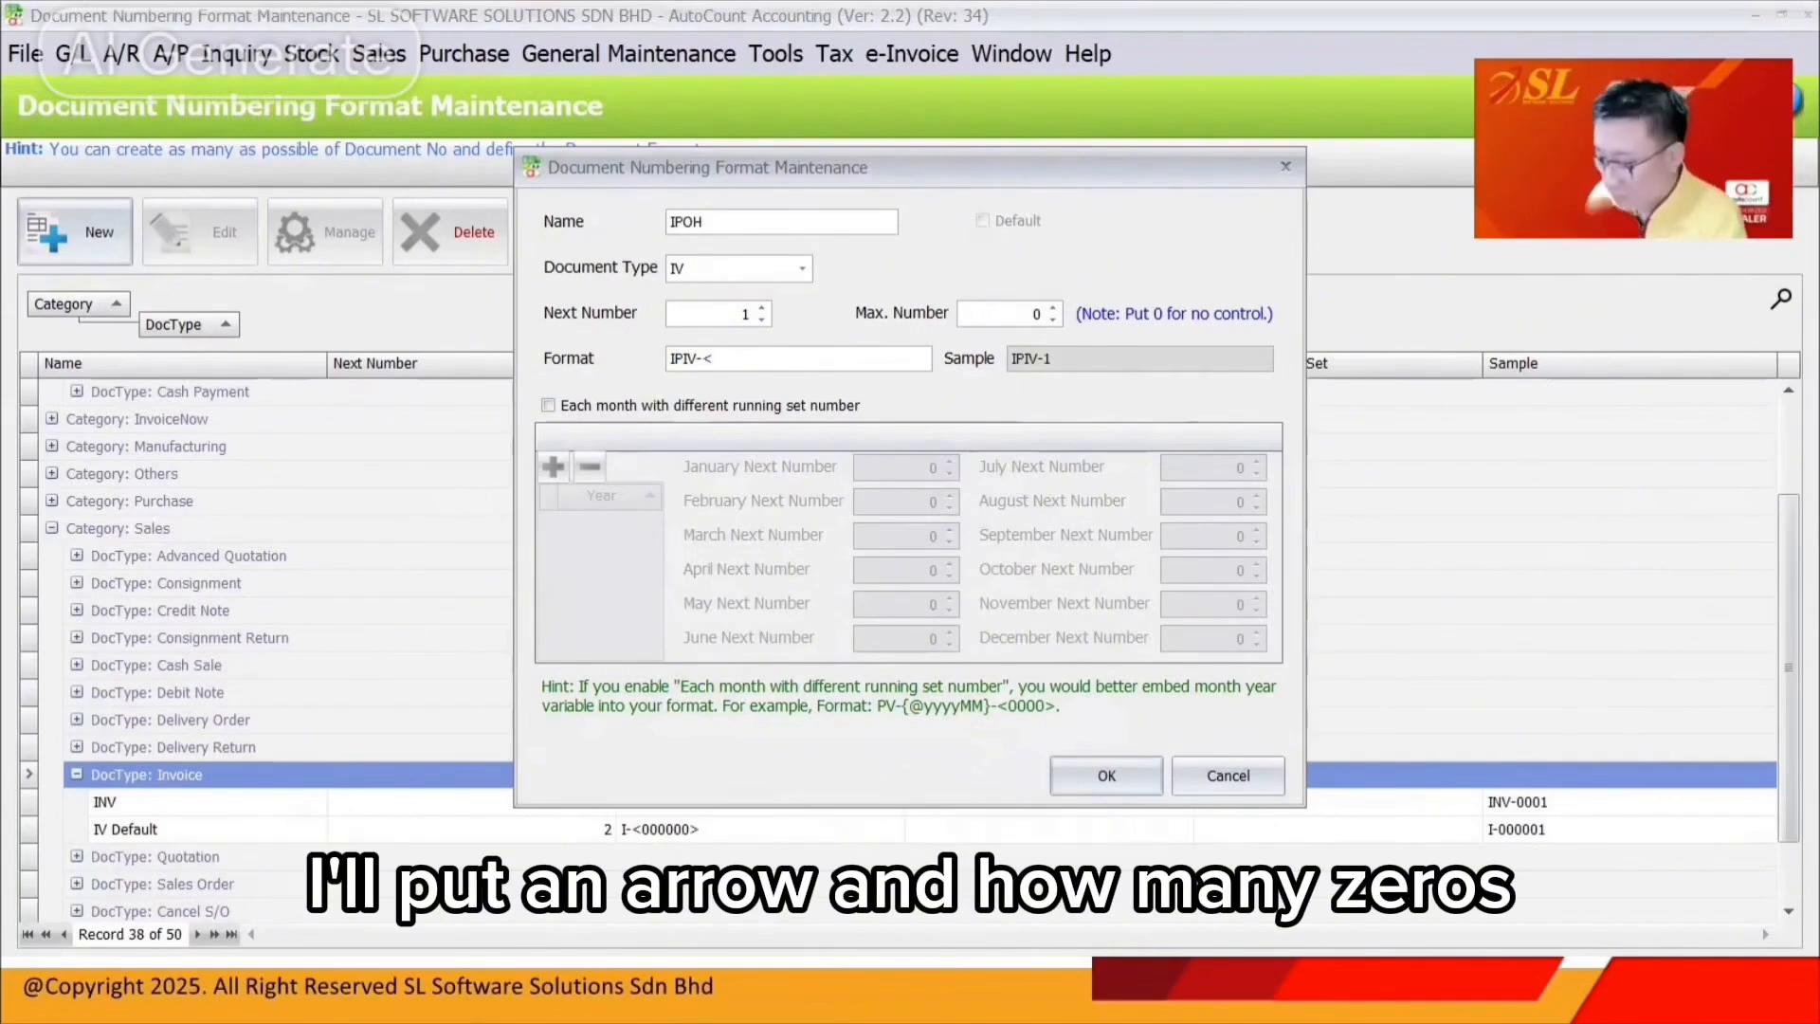
pyautogui.write('00000>')
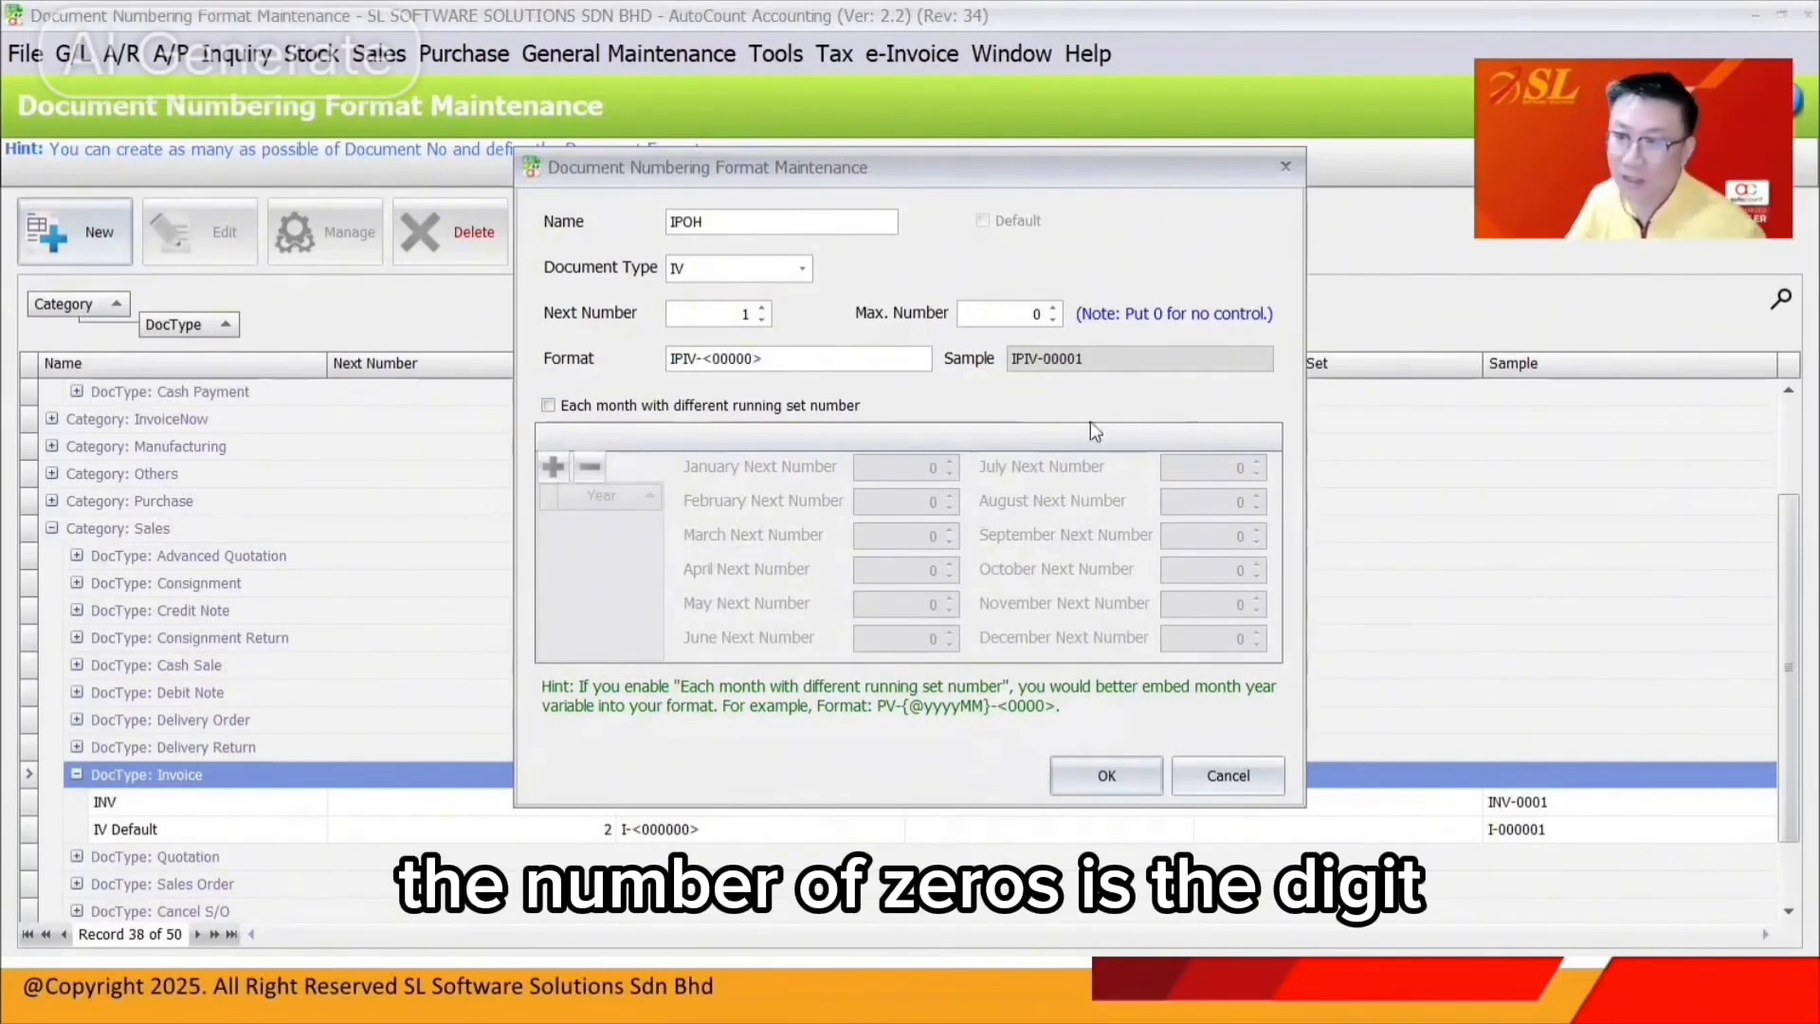
pyautogui.moveTo(1028, 358); pyautogui.dragTo(1081, 370)
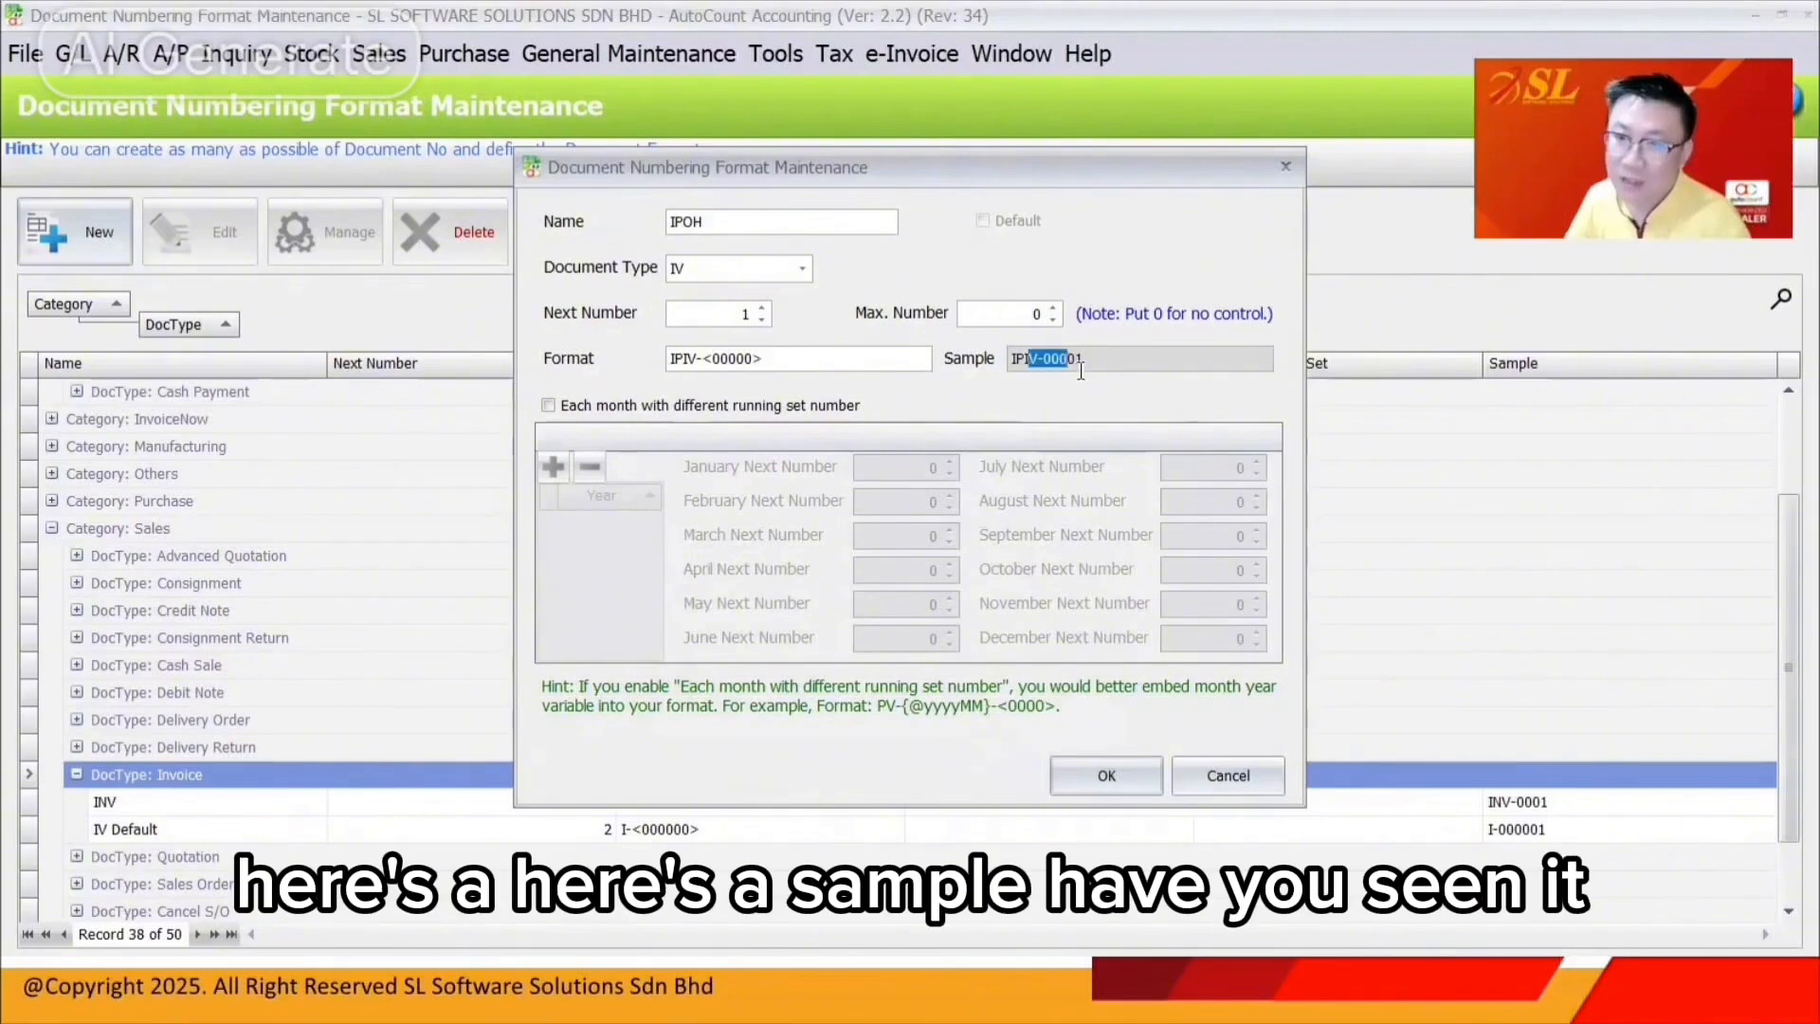
pyautogui.click(1097, 357)
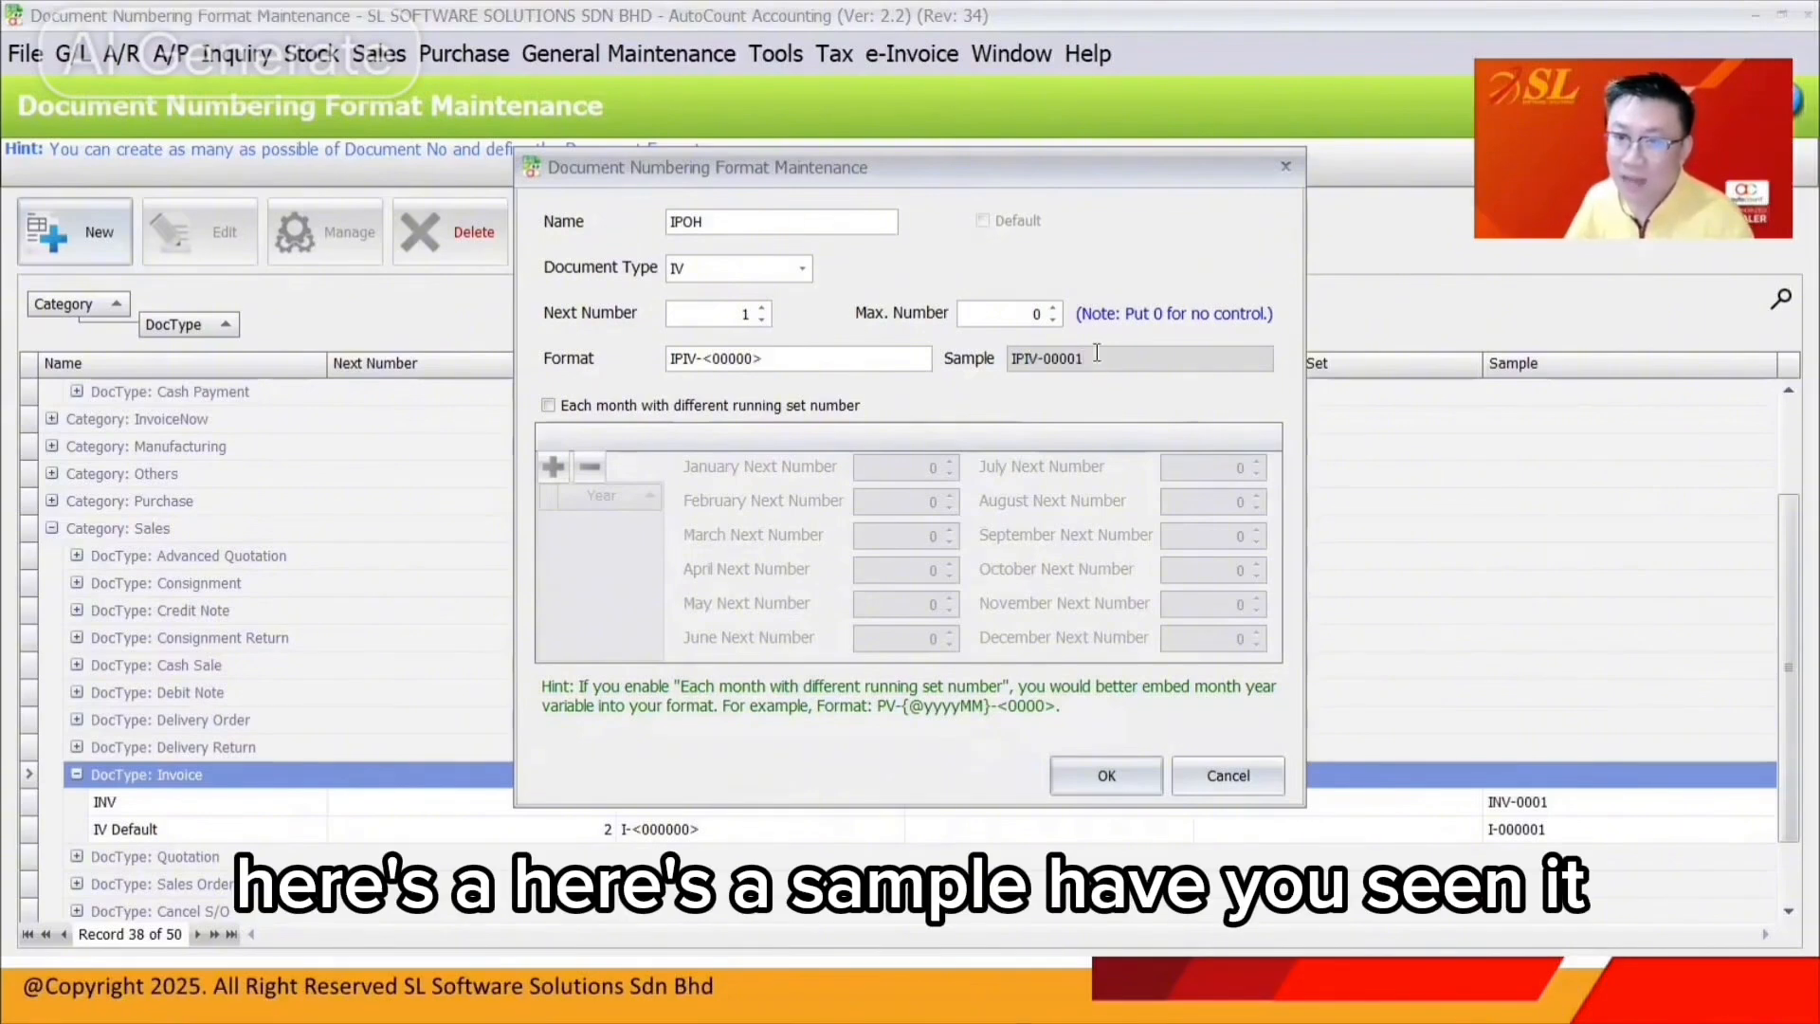
pyautogui.click(1106, 775)
pyautogui.click(273, 776)
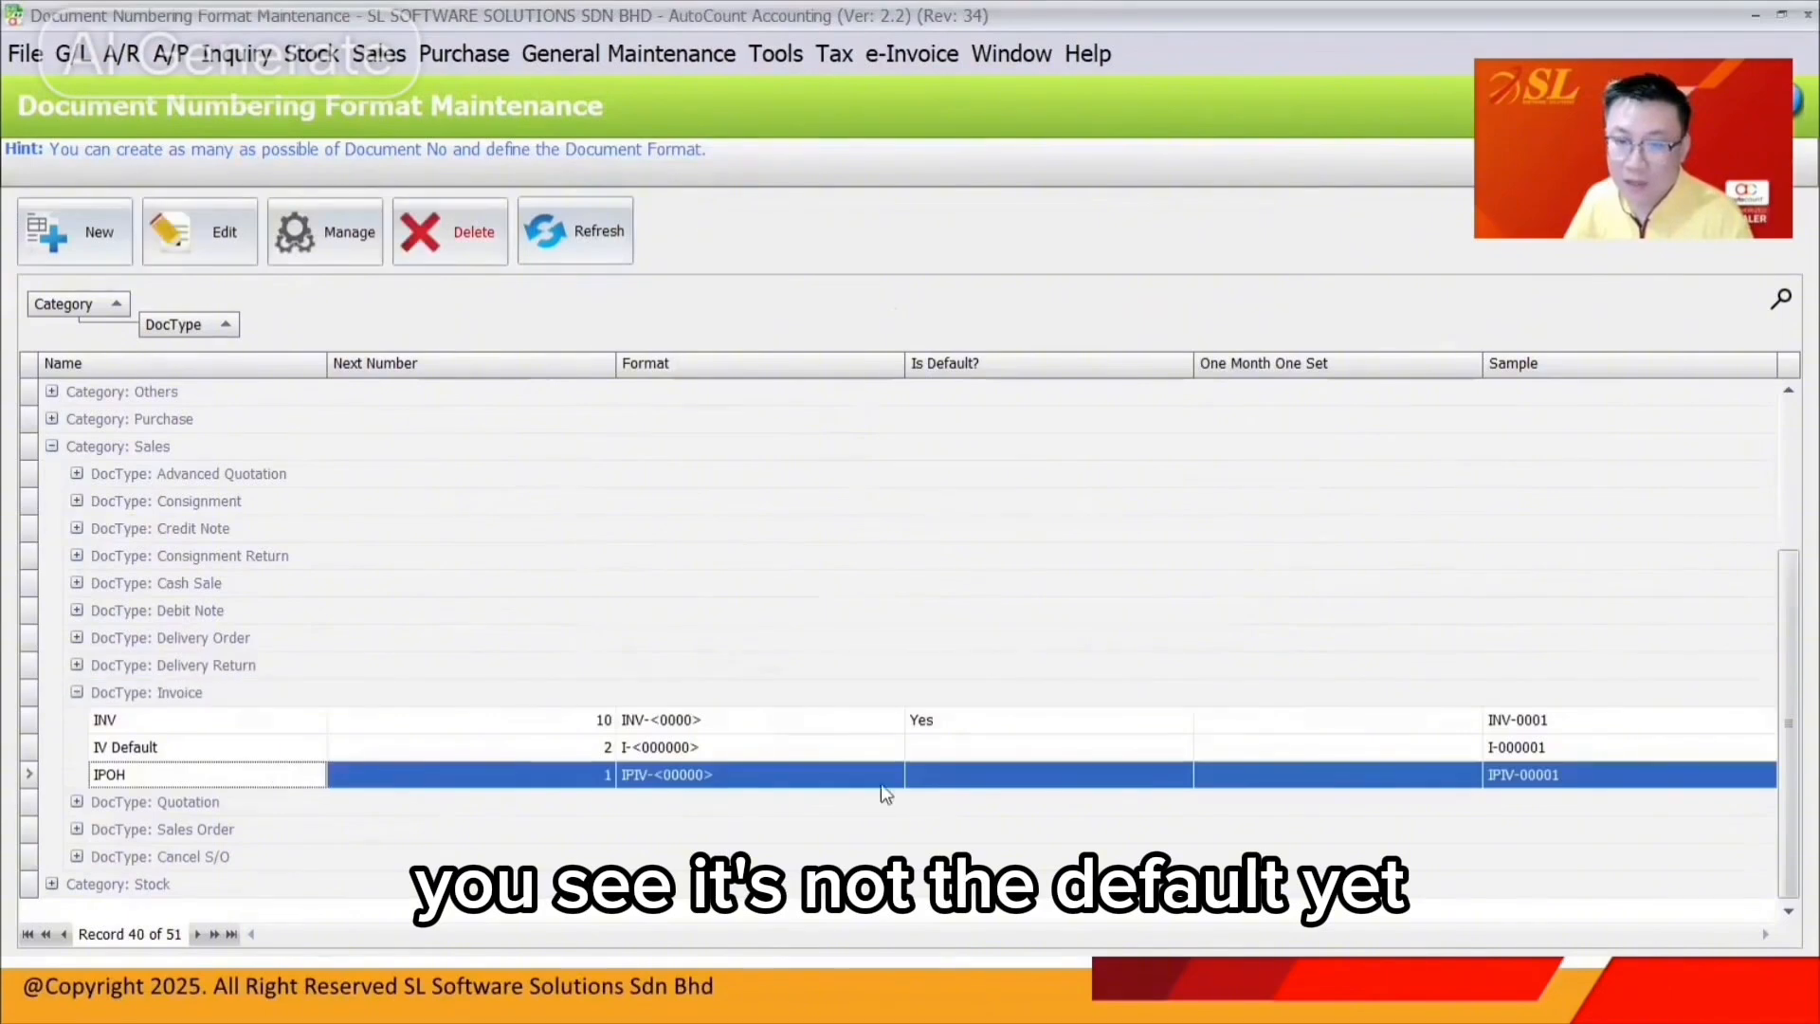
# Set IPOH as the default invoice numbering format in place of INV and refresh the list.
pyautogui.click(683, 777)
pyautogui.click(955, 774)
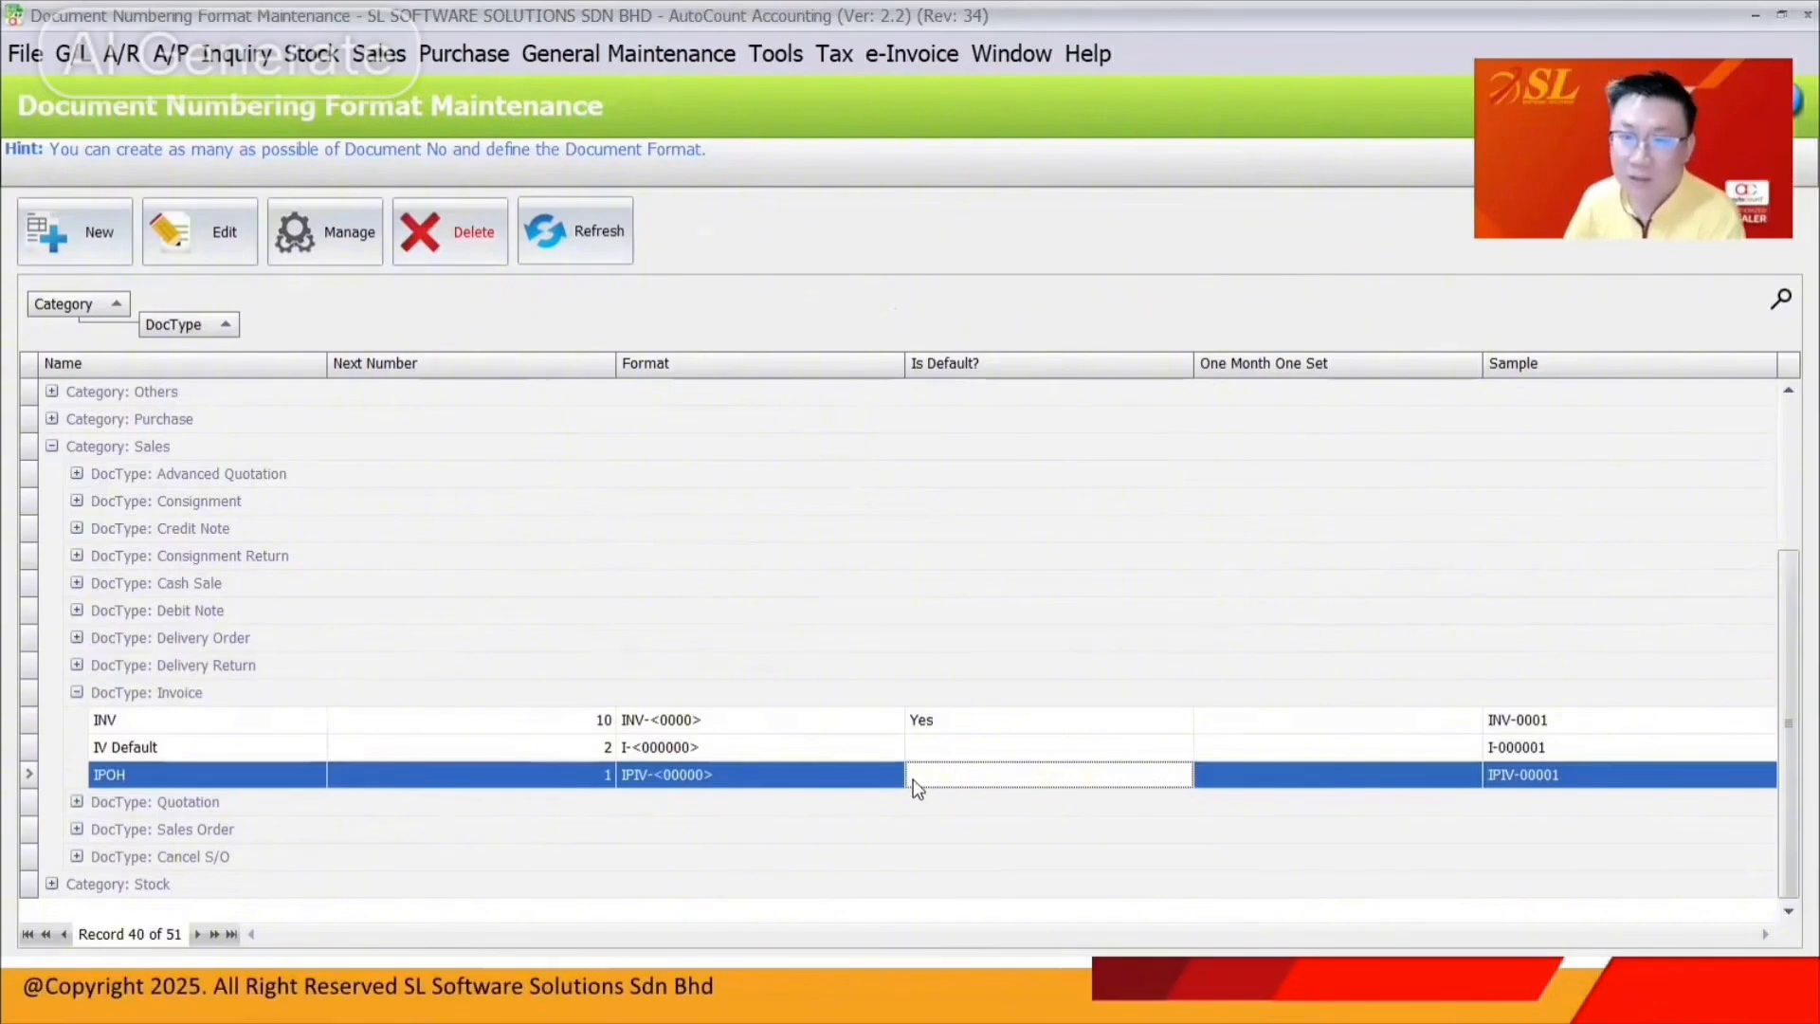
pyautogui.click(345, 241)
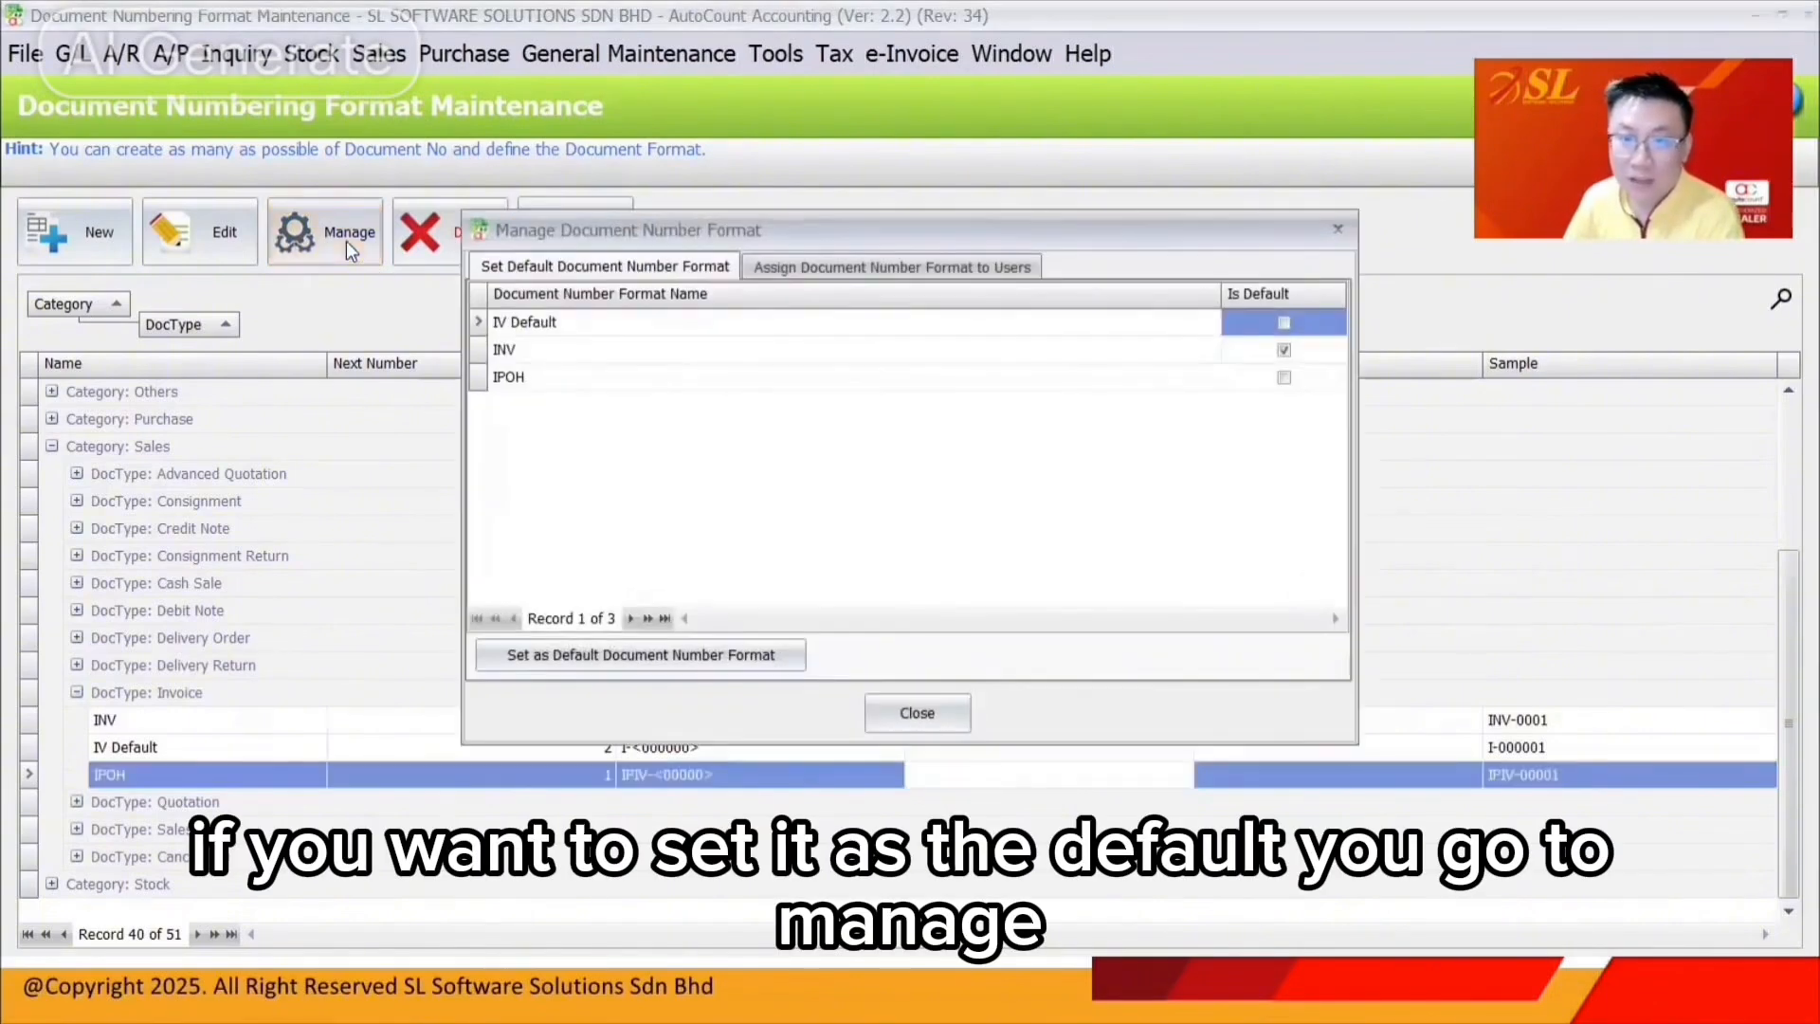
pyautogui.click(620, 384)
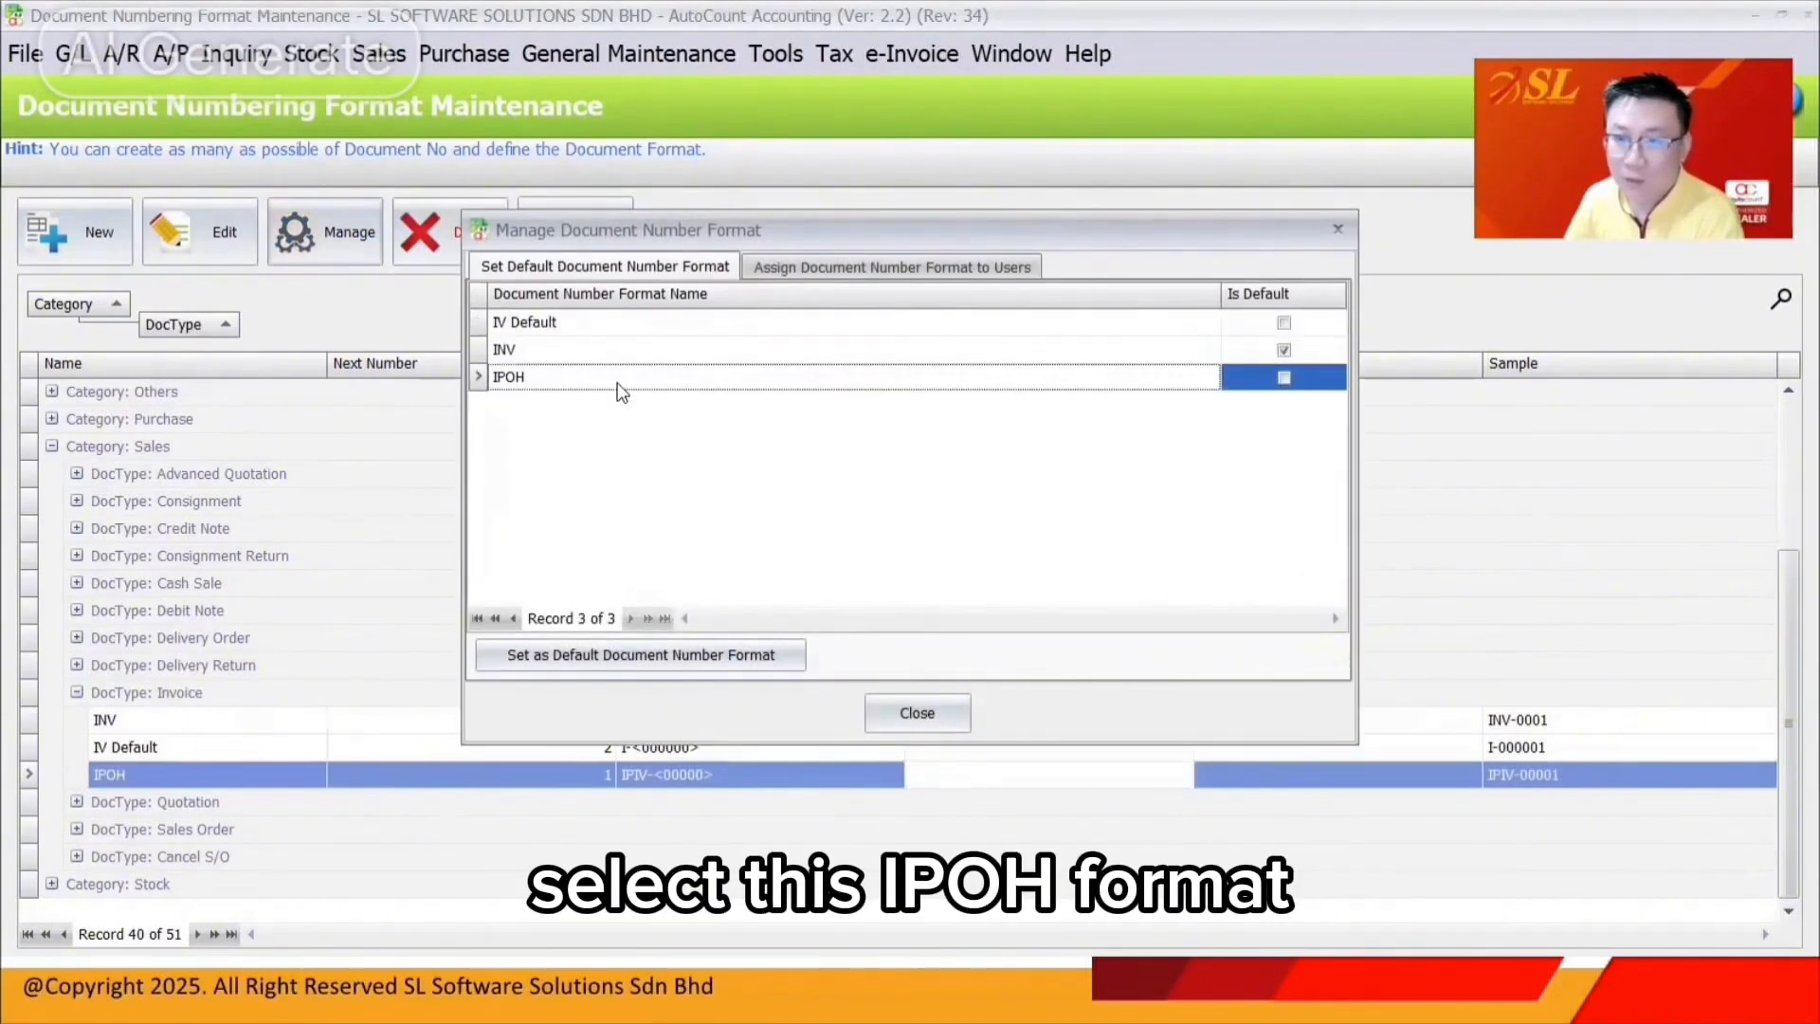
pyautogui.click(732, 653)
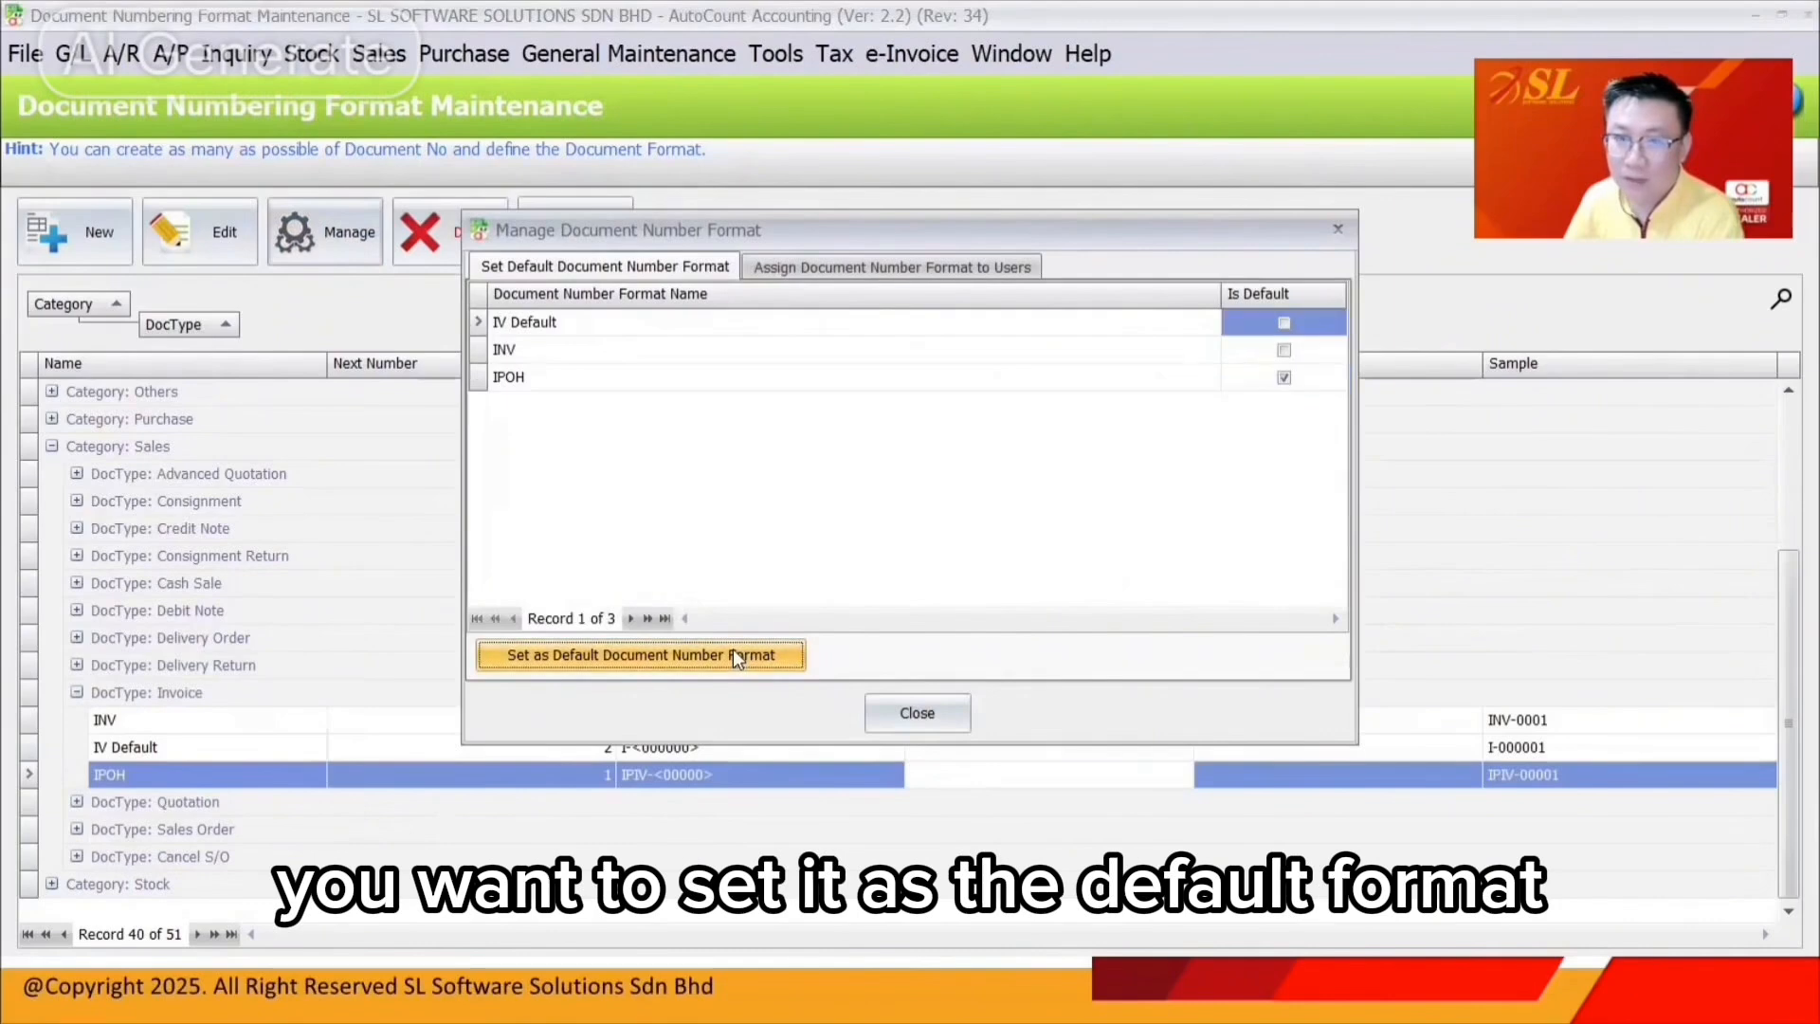
pyautogui.click(912, 711)
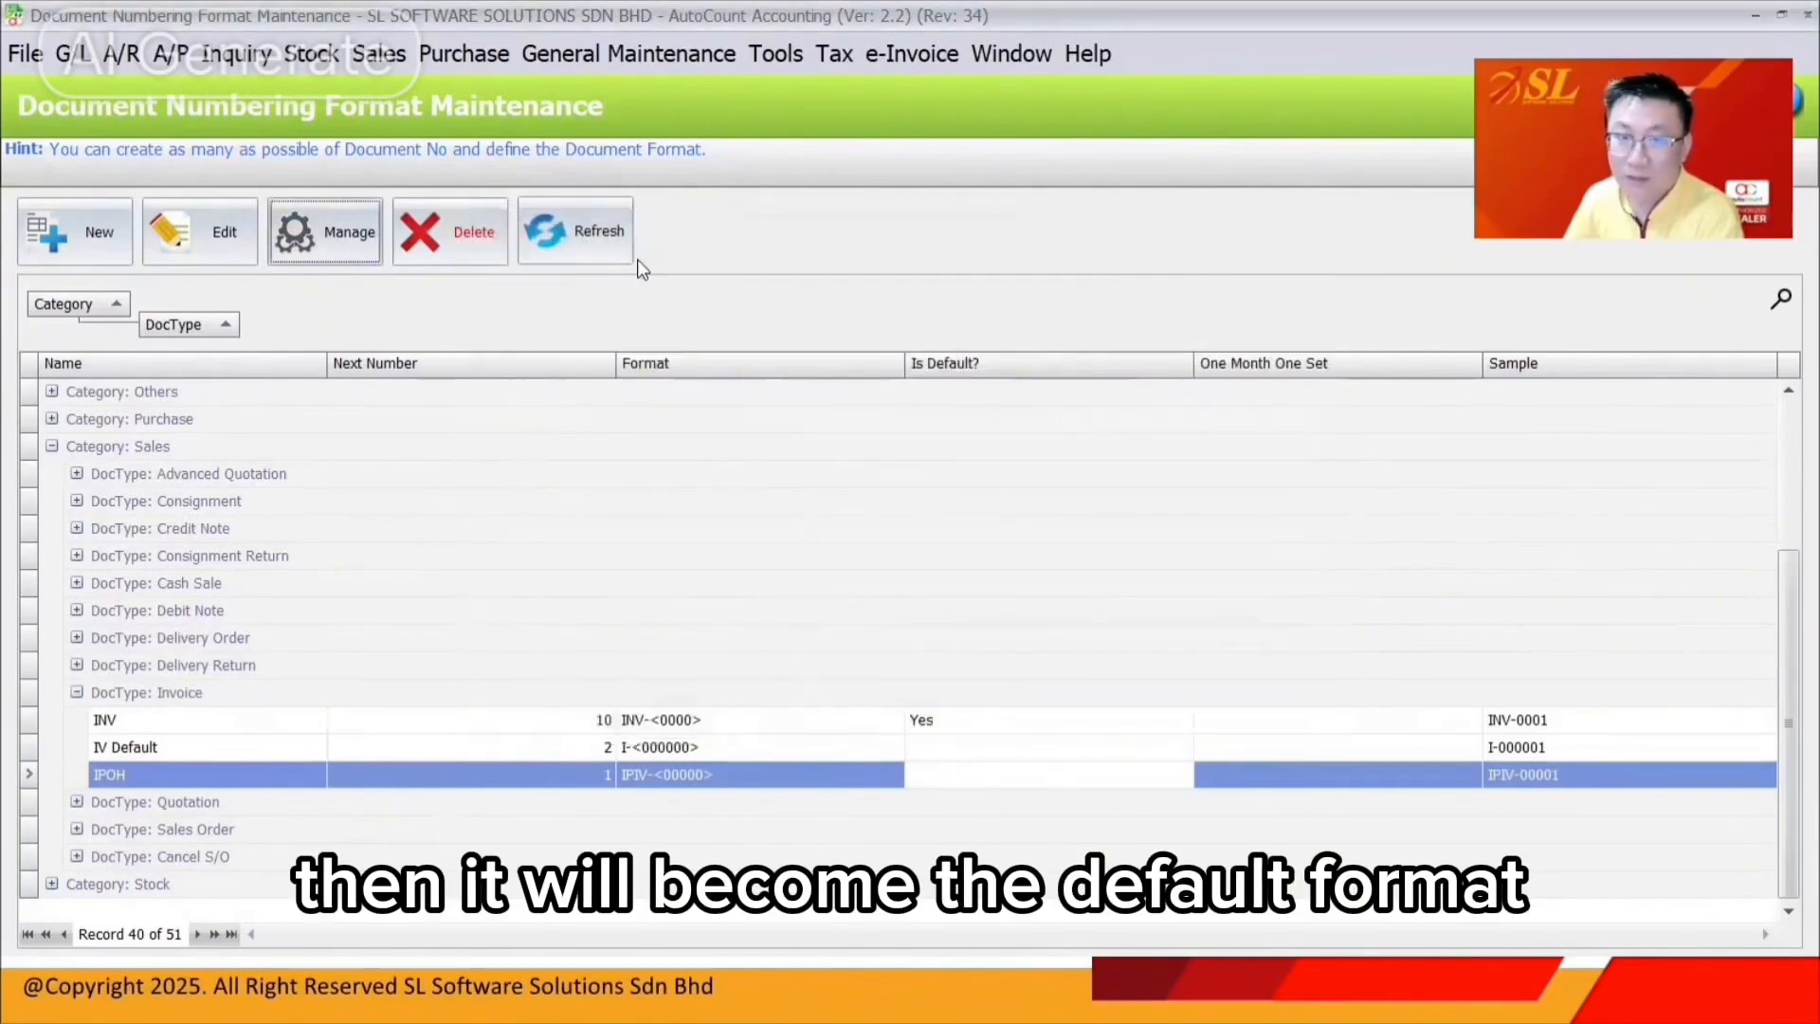
pyautogui.click(604, 248)
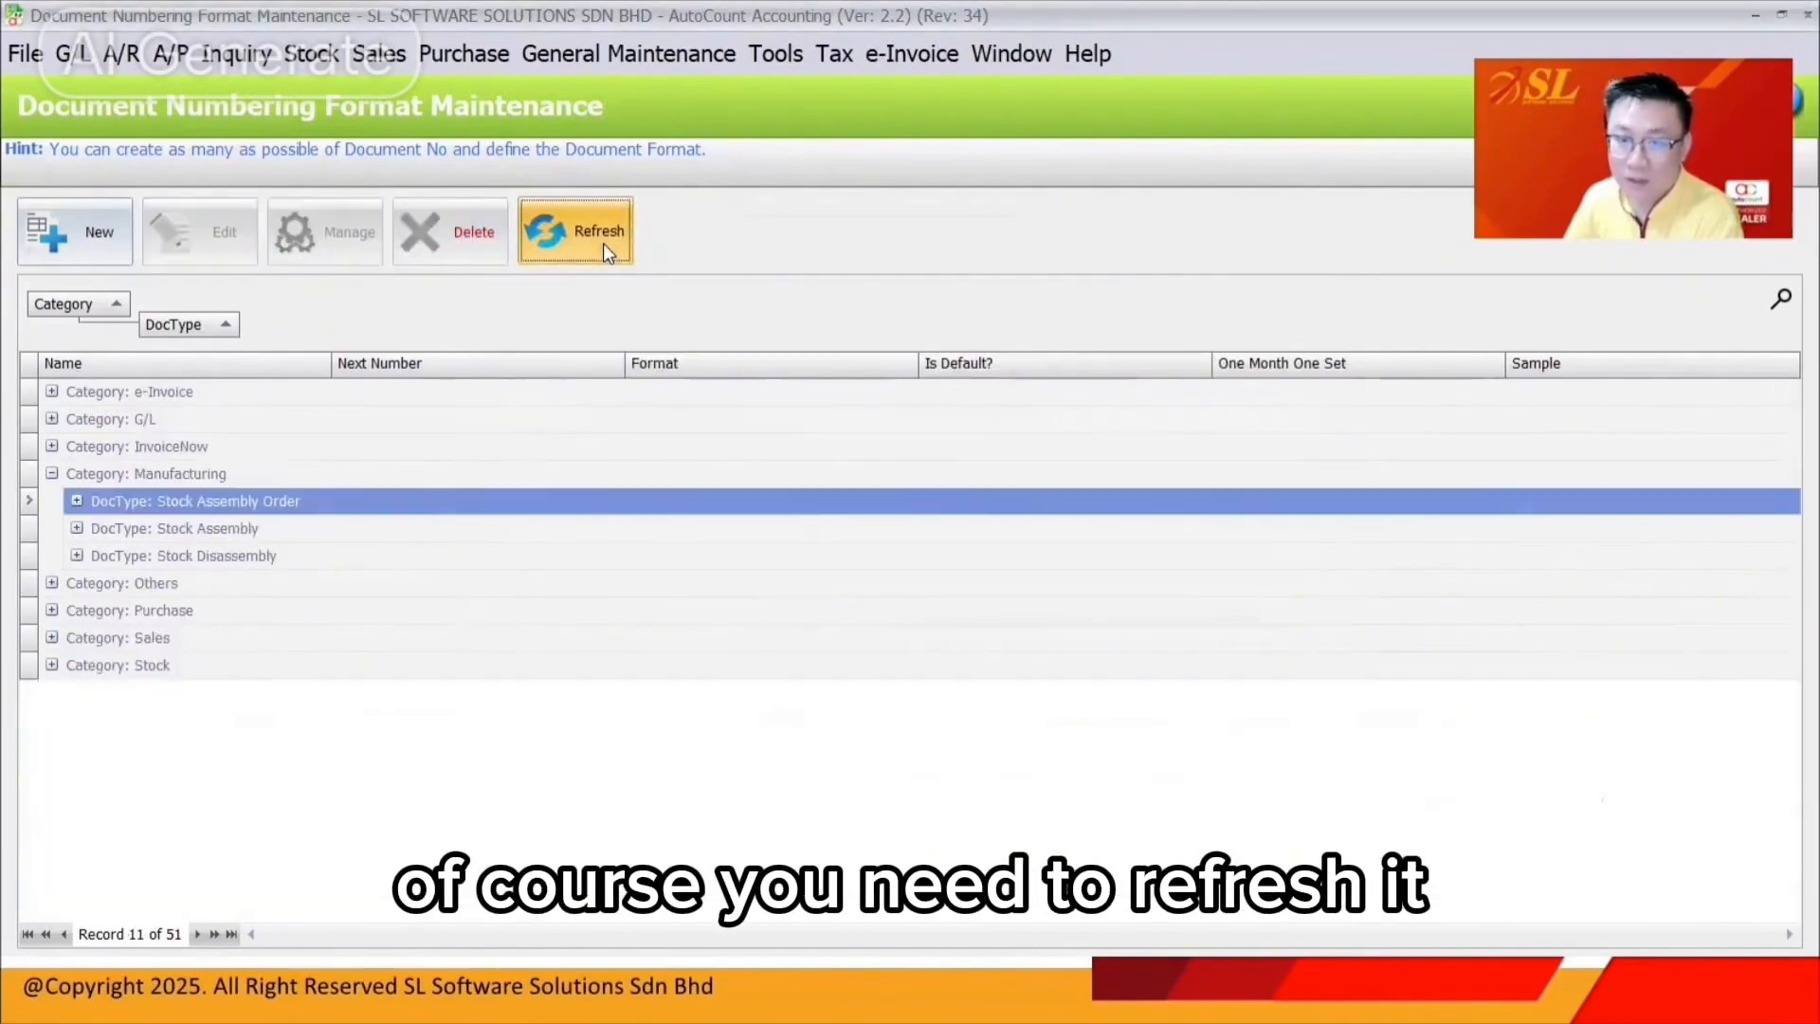
# Expand Sales > Invoice and select the IPOH format.
pyautogui.click(51, 637)
pyautogui.scroll(-1, 84, 796)
pyautogui.click(77, 803)
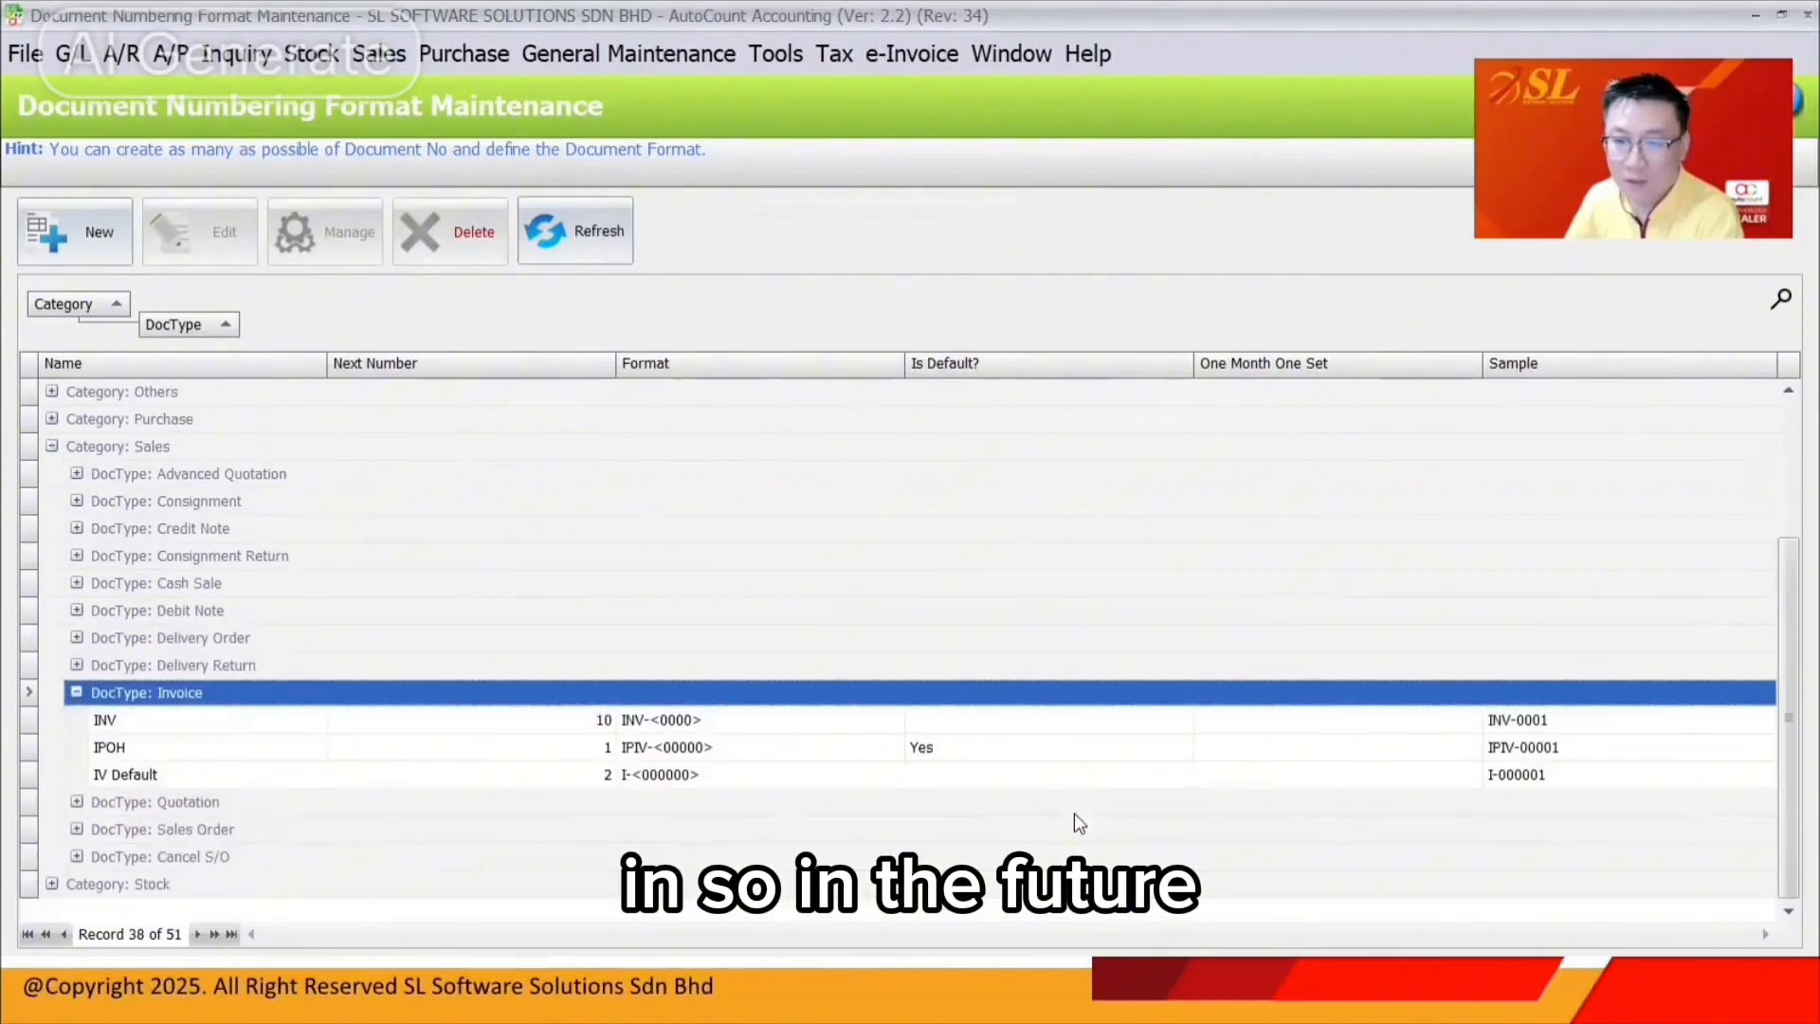
pyautogui.click(808, 741)
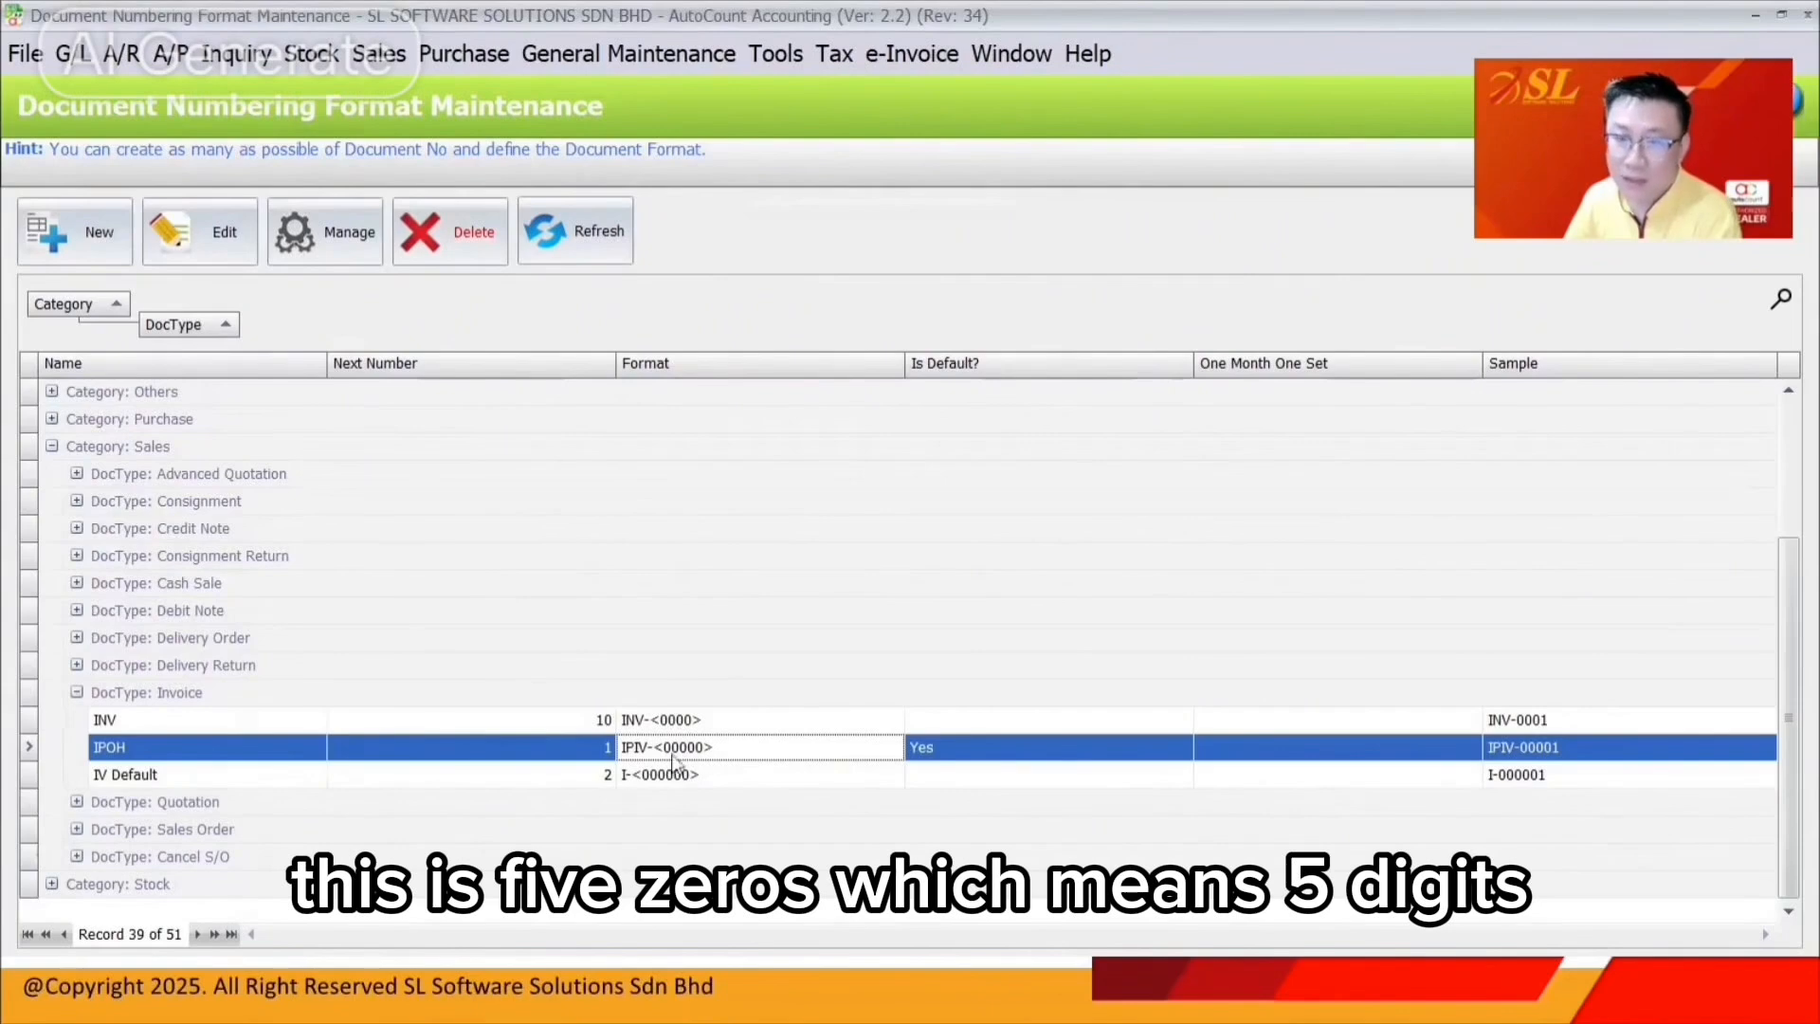
# Change IPOH's next number to 8001 so the sample reads IPIV-08001, and save.
pyautogui.doubleClick(632, 755)
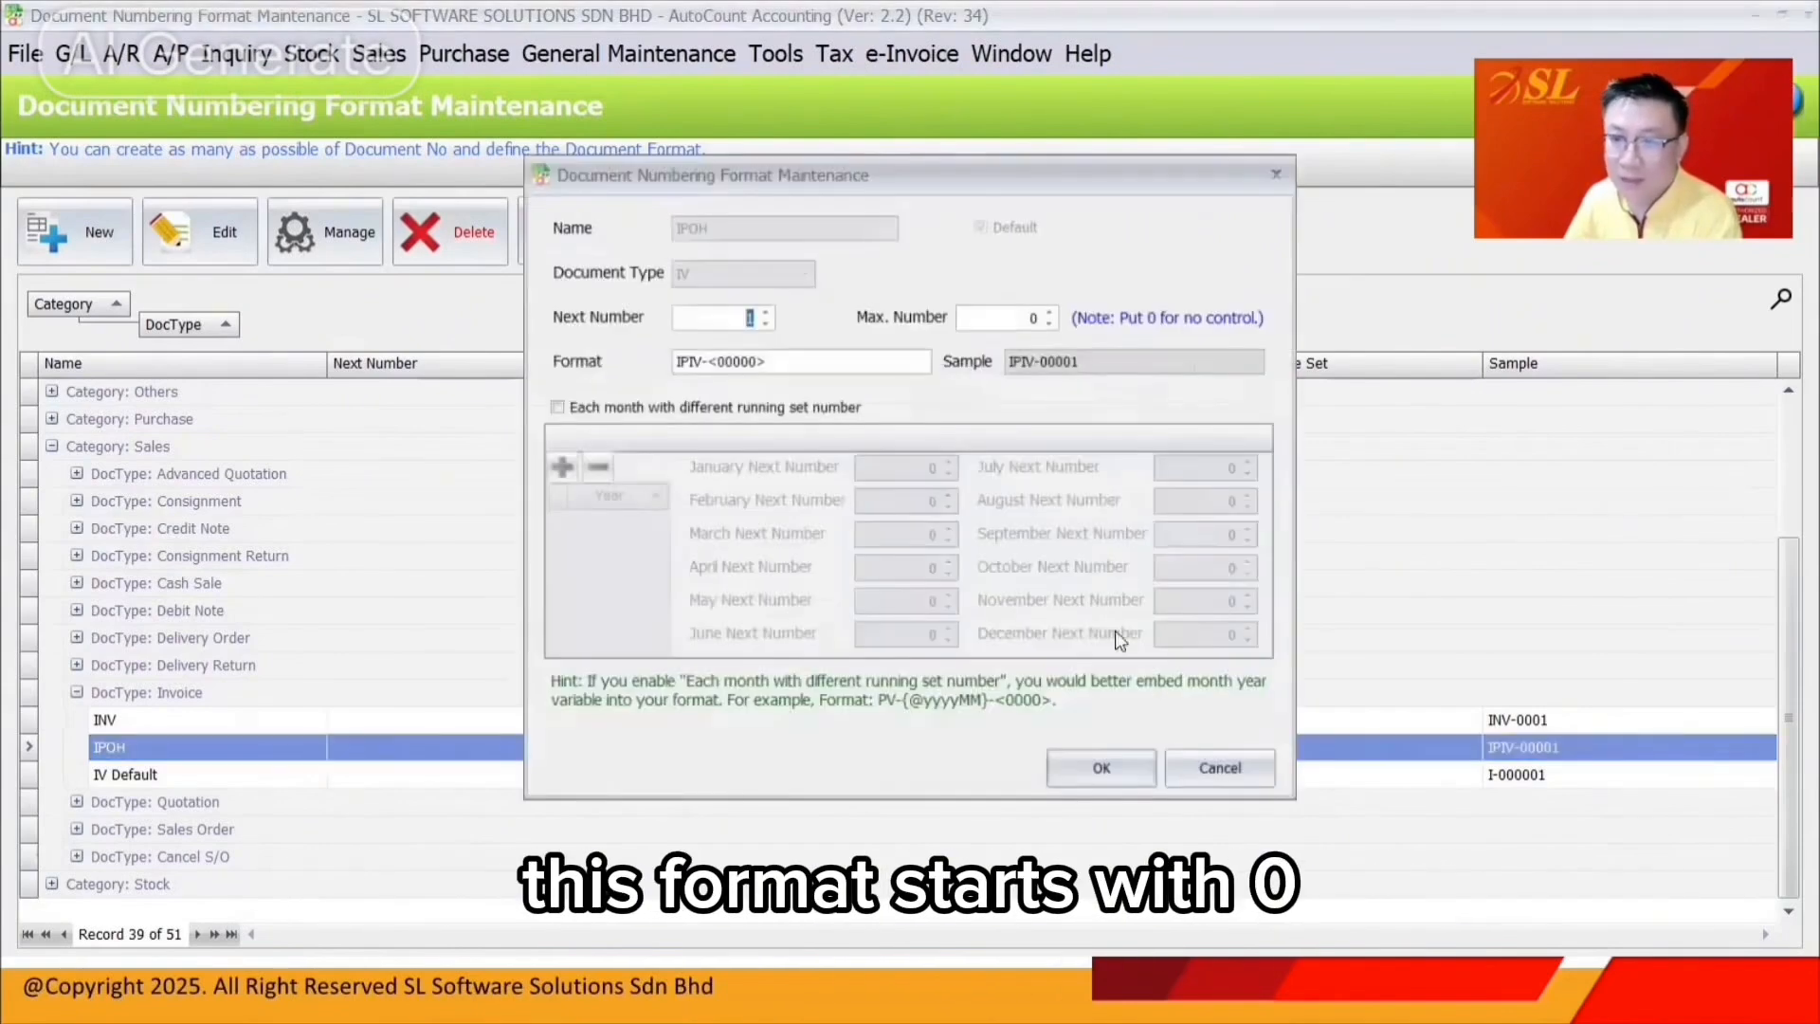
pyautogui.doubleClick(1063, 360)
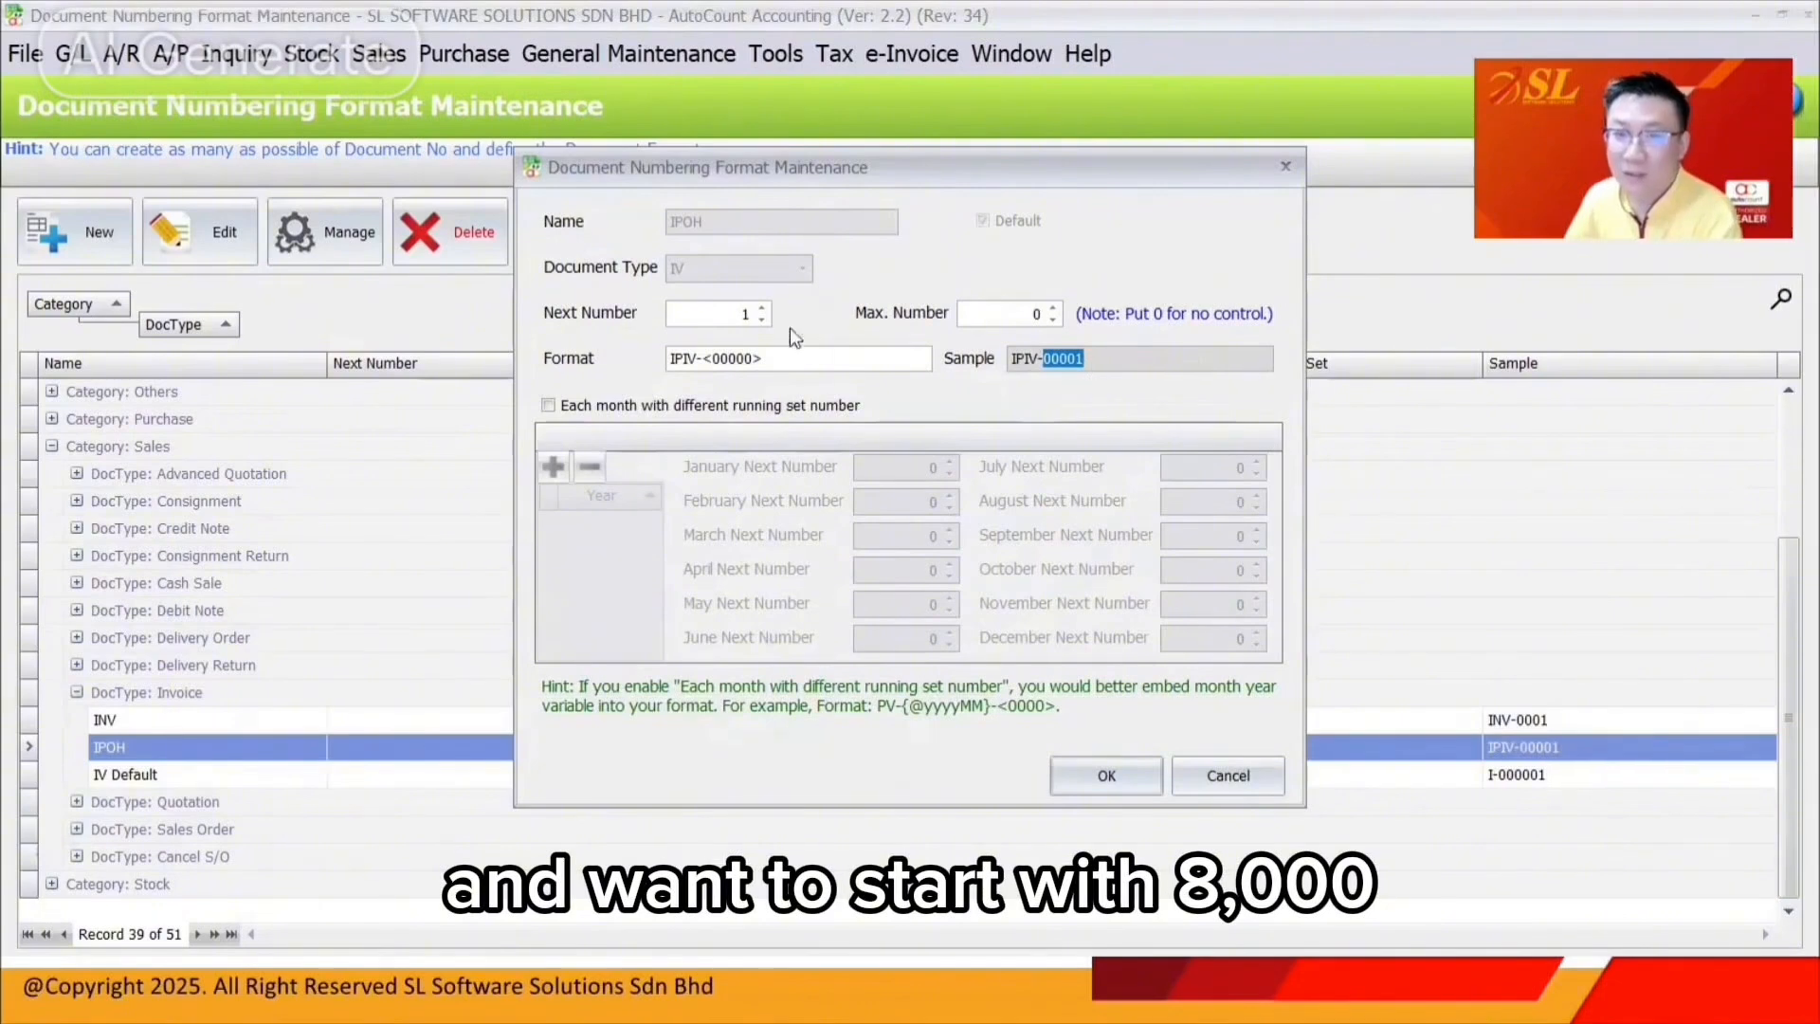
pyautogui.moveTo(730, 313); pyautogui.dragTo(768, 322)
pyautogui.write('8000')
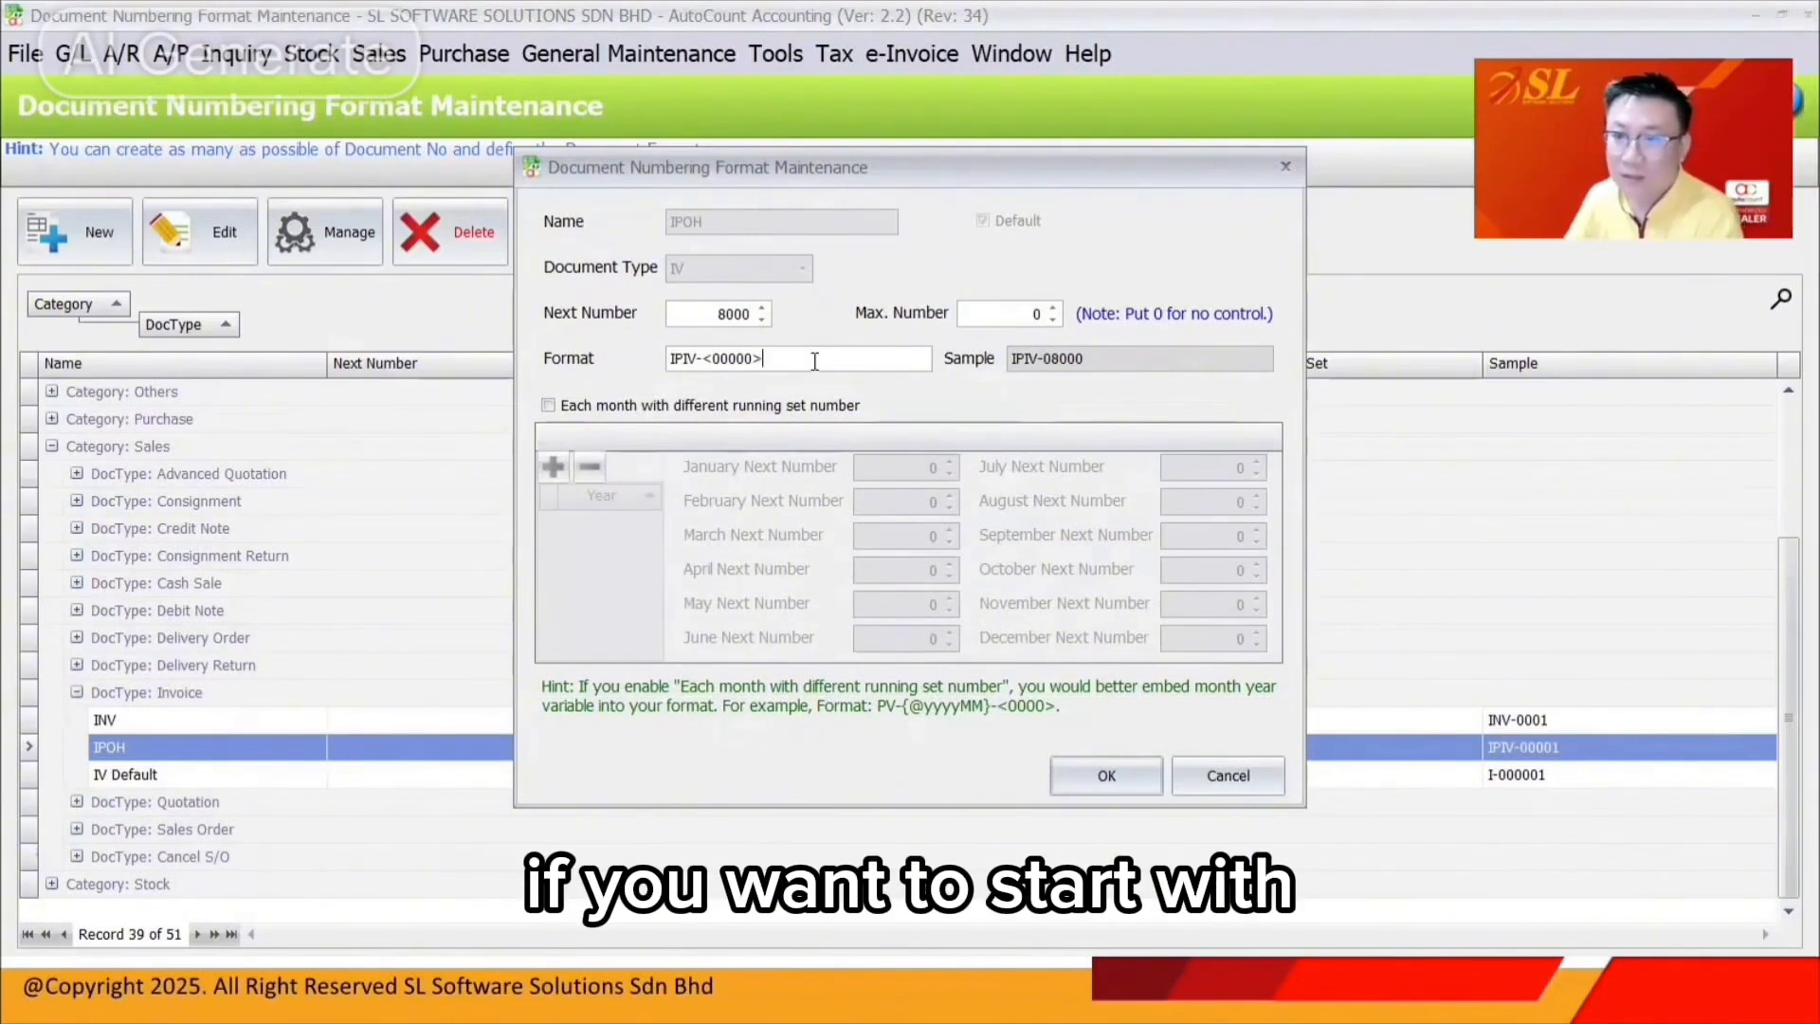
pyautogui.moveTo(718, 314); pyautogui.dragTo(777, 311)
pyautogui.write('8001')
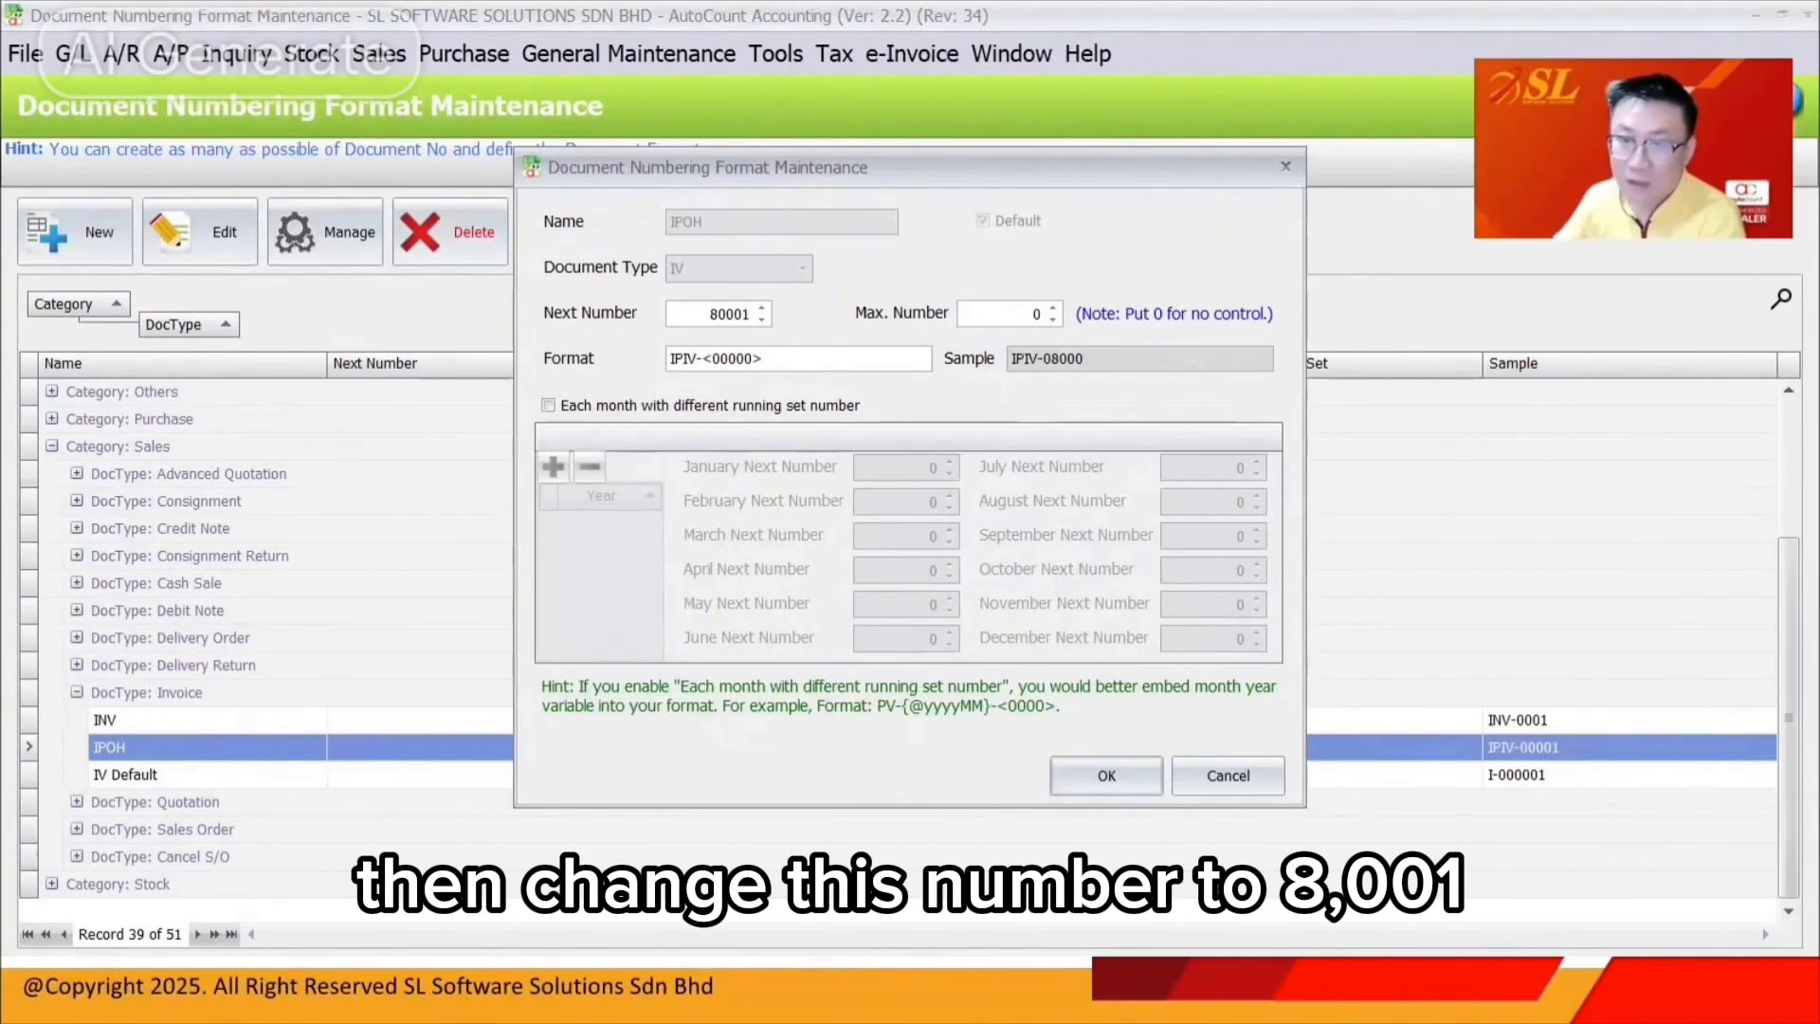
pyautogui.write('1')
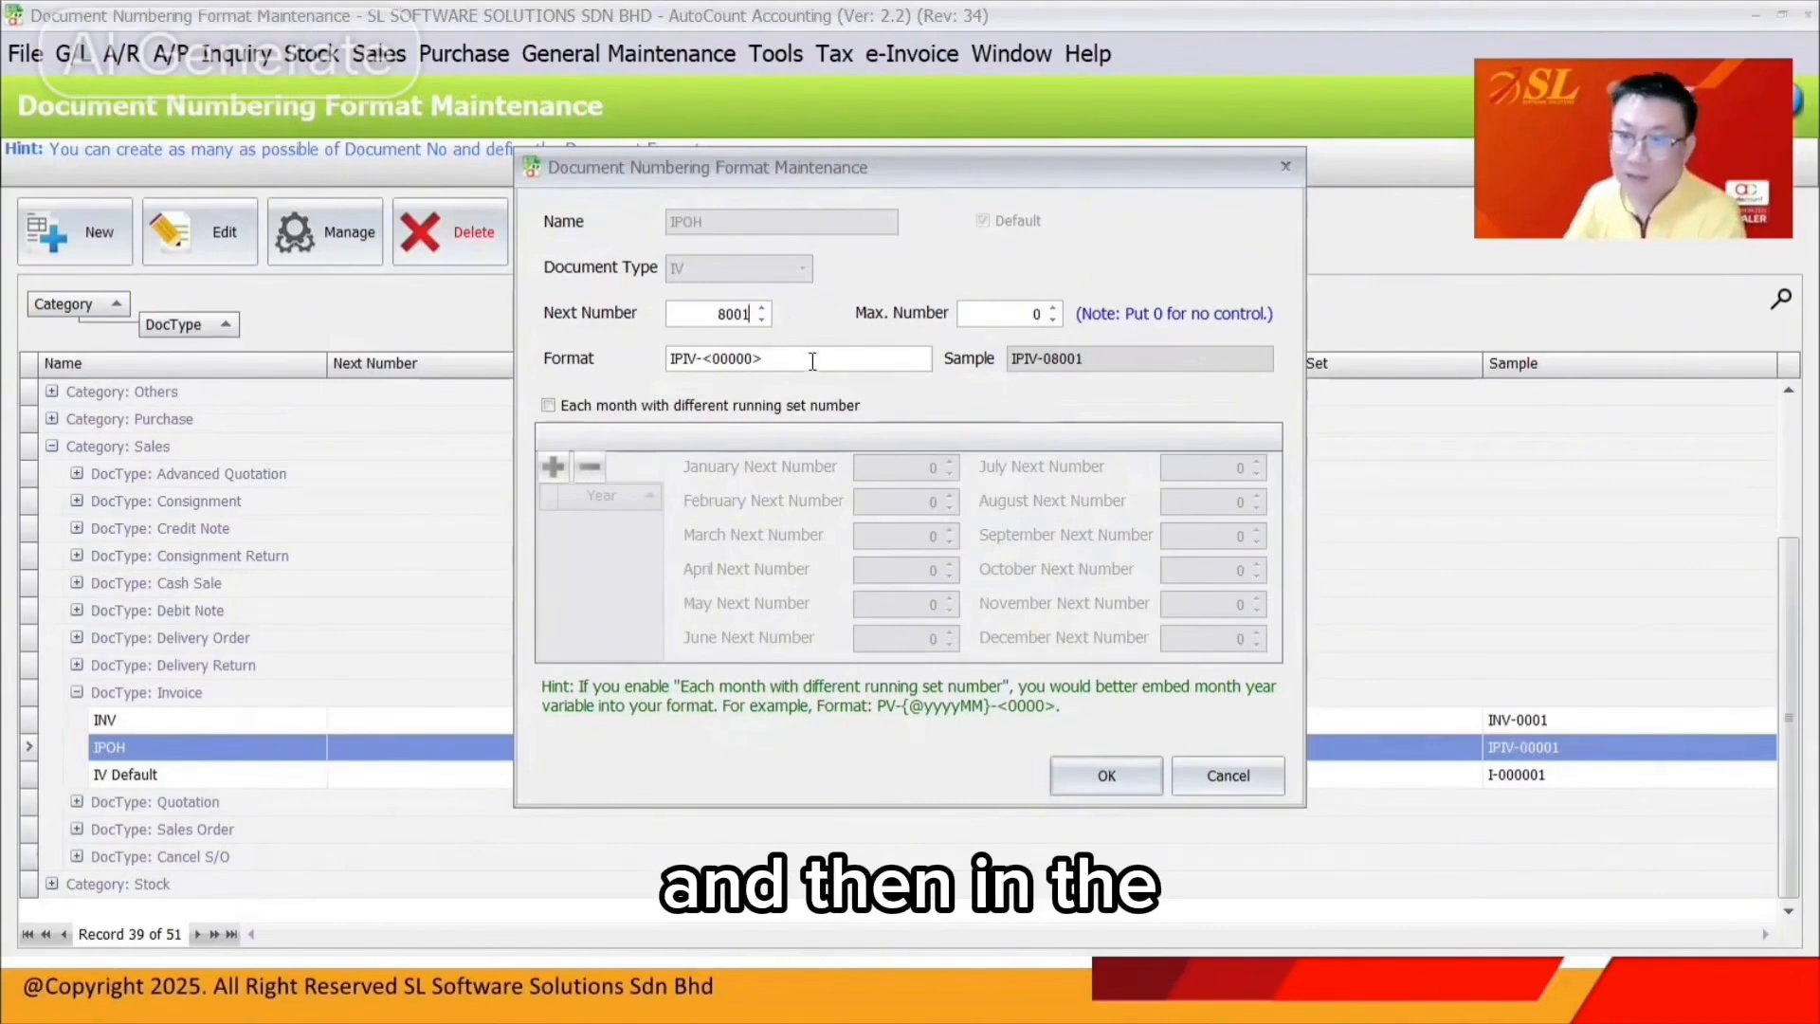
pyautogui.moveTo(717, 313); pyautogui.dragTo(797, 329)
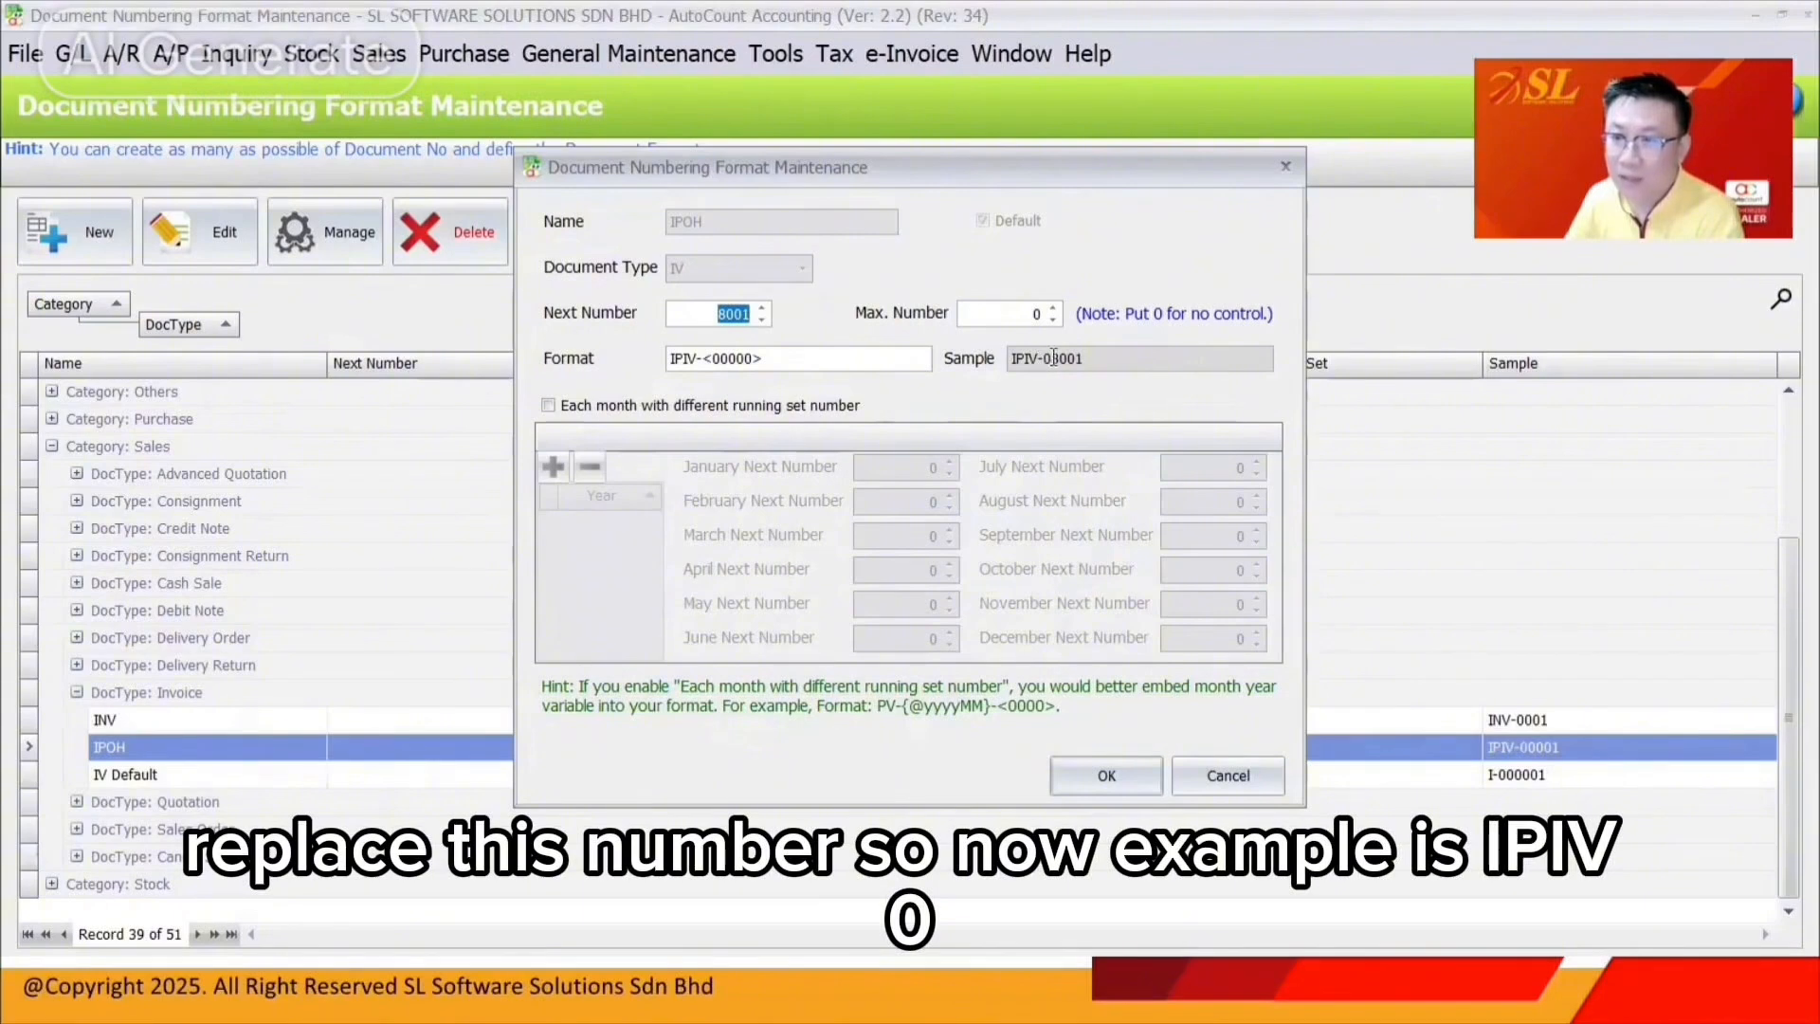
pyautogui.click(1137, 774)
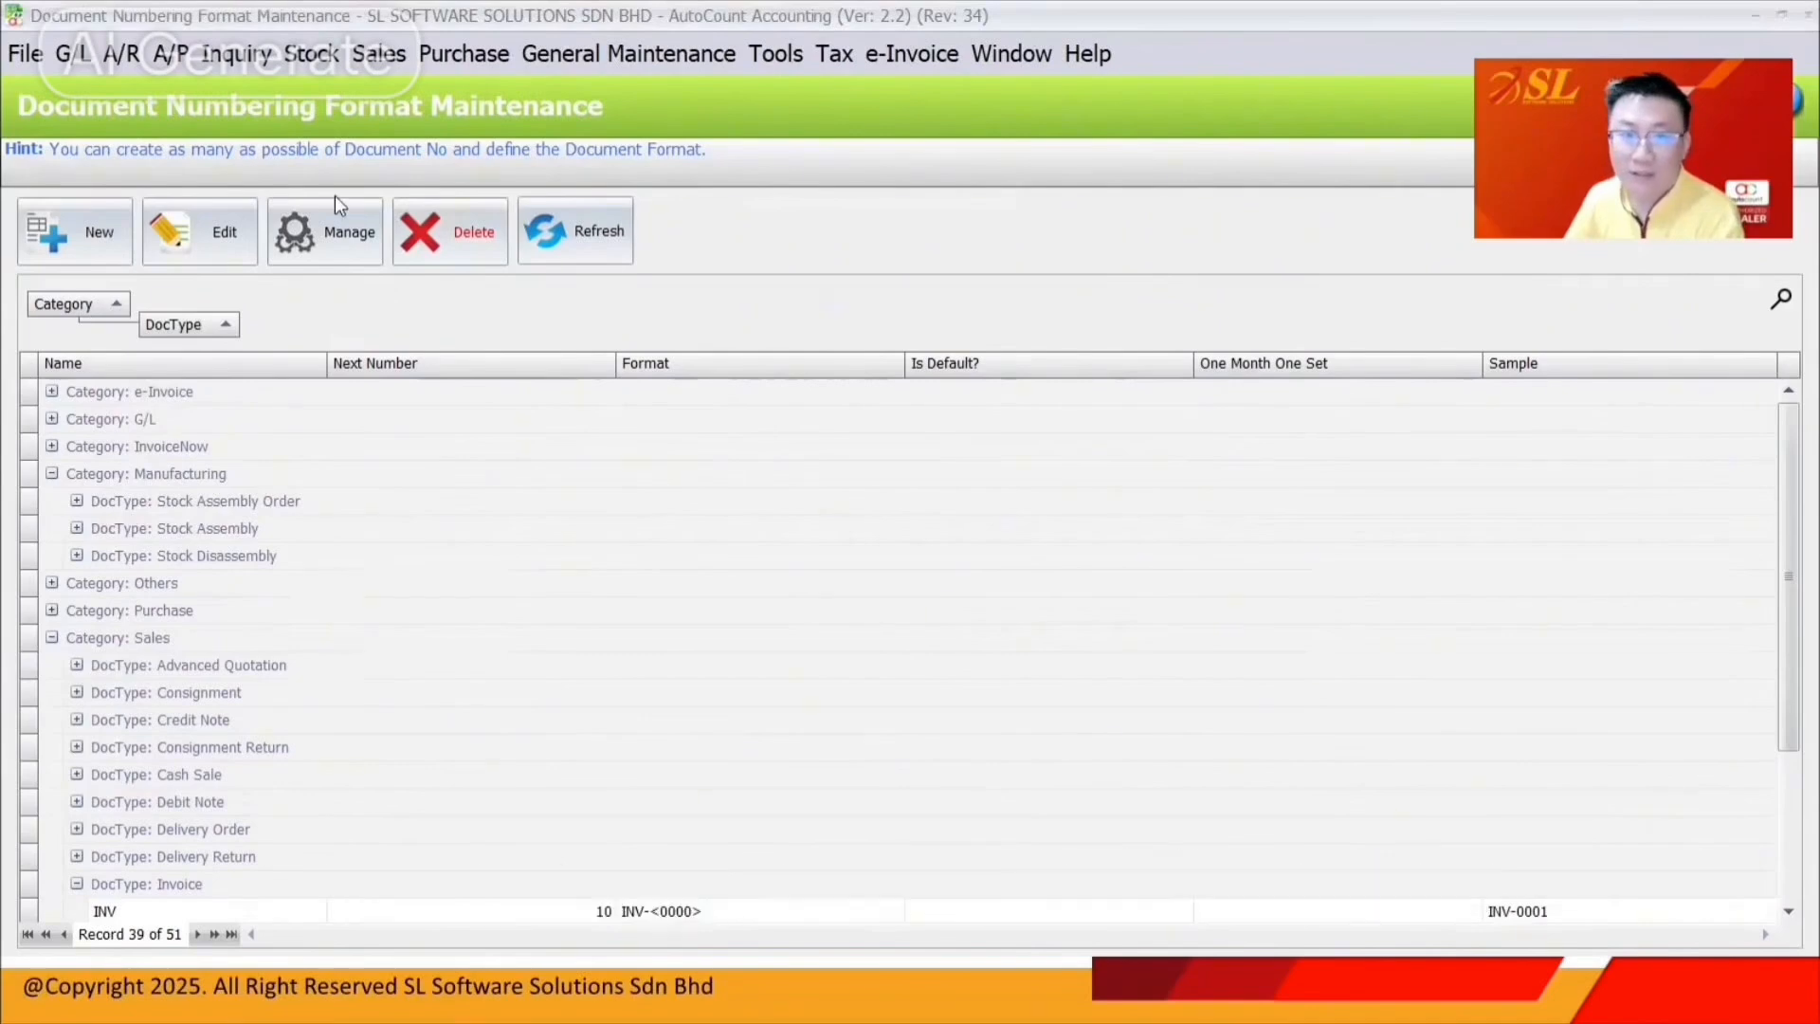
# Start a new invoice from the Sales > Invoice list.
pyautogui.click(379, 54)
pyautogui.click(446, 206)
pyautogui.click(76, 231)
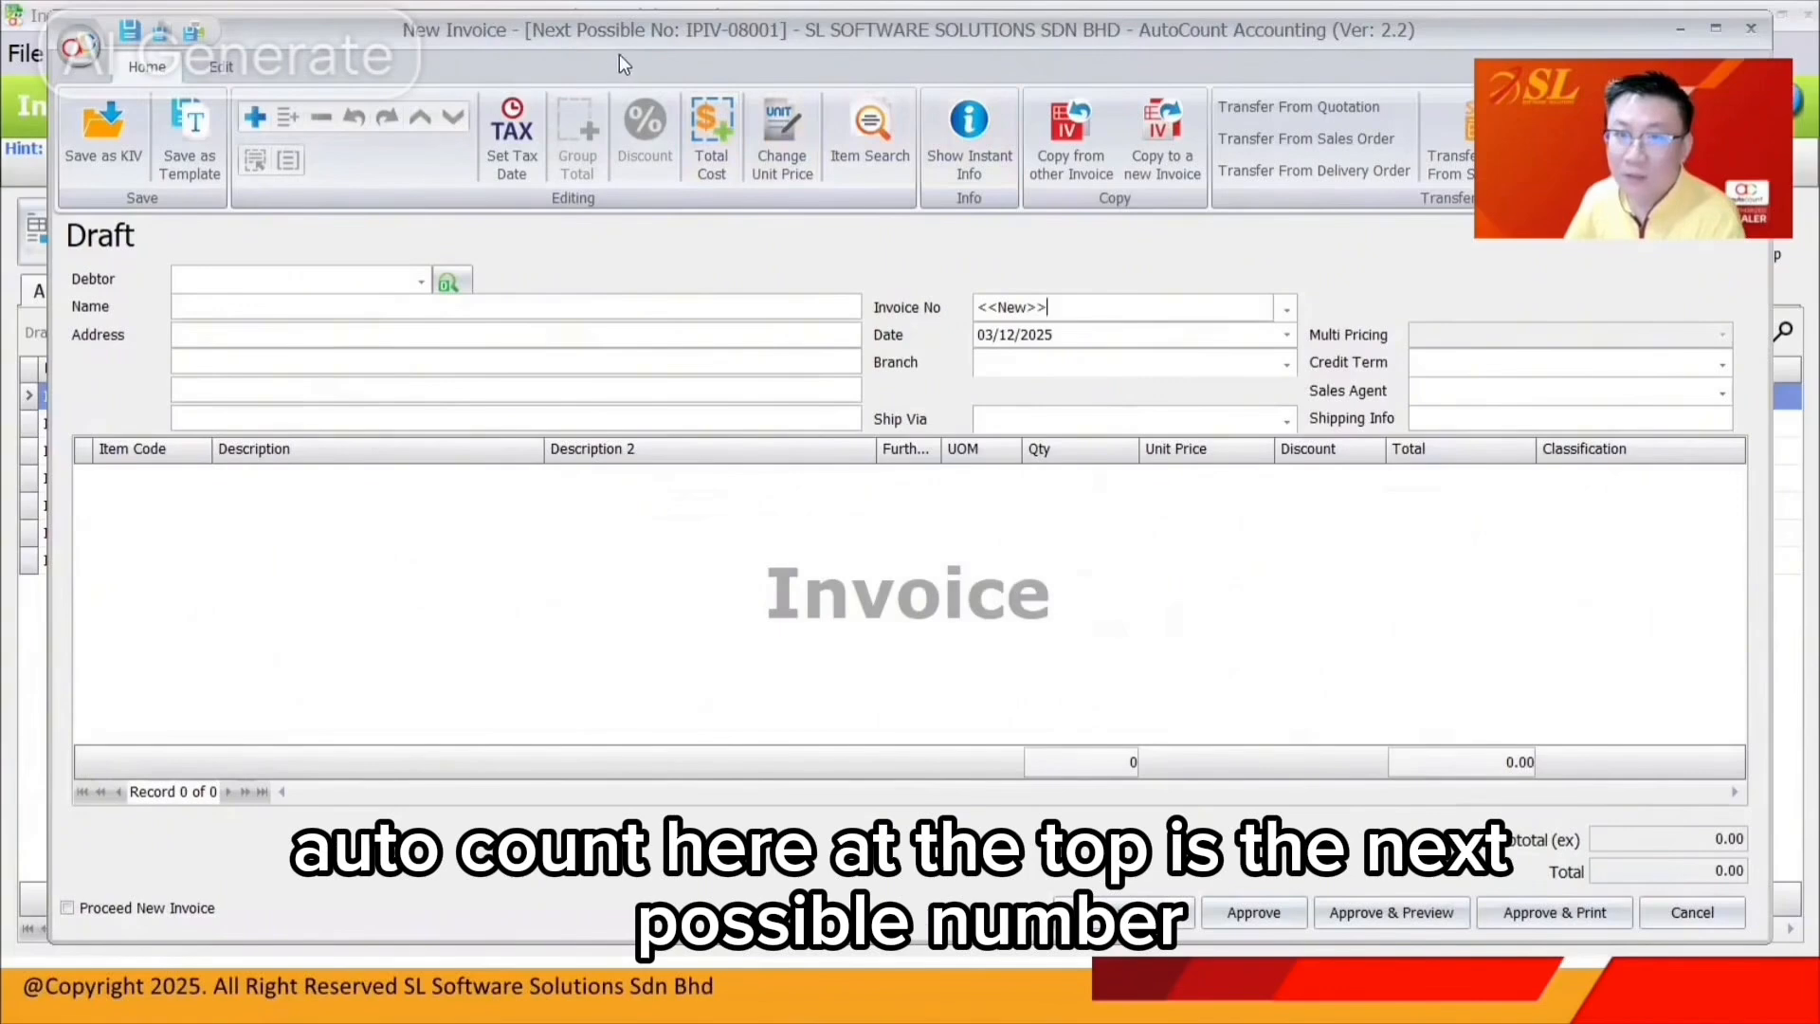
# Overwrite the proposed invoice number IPIV-08001 with INV-08011.
pyautogui.click(1083, 307)
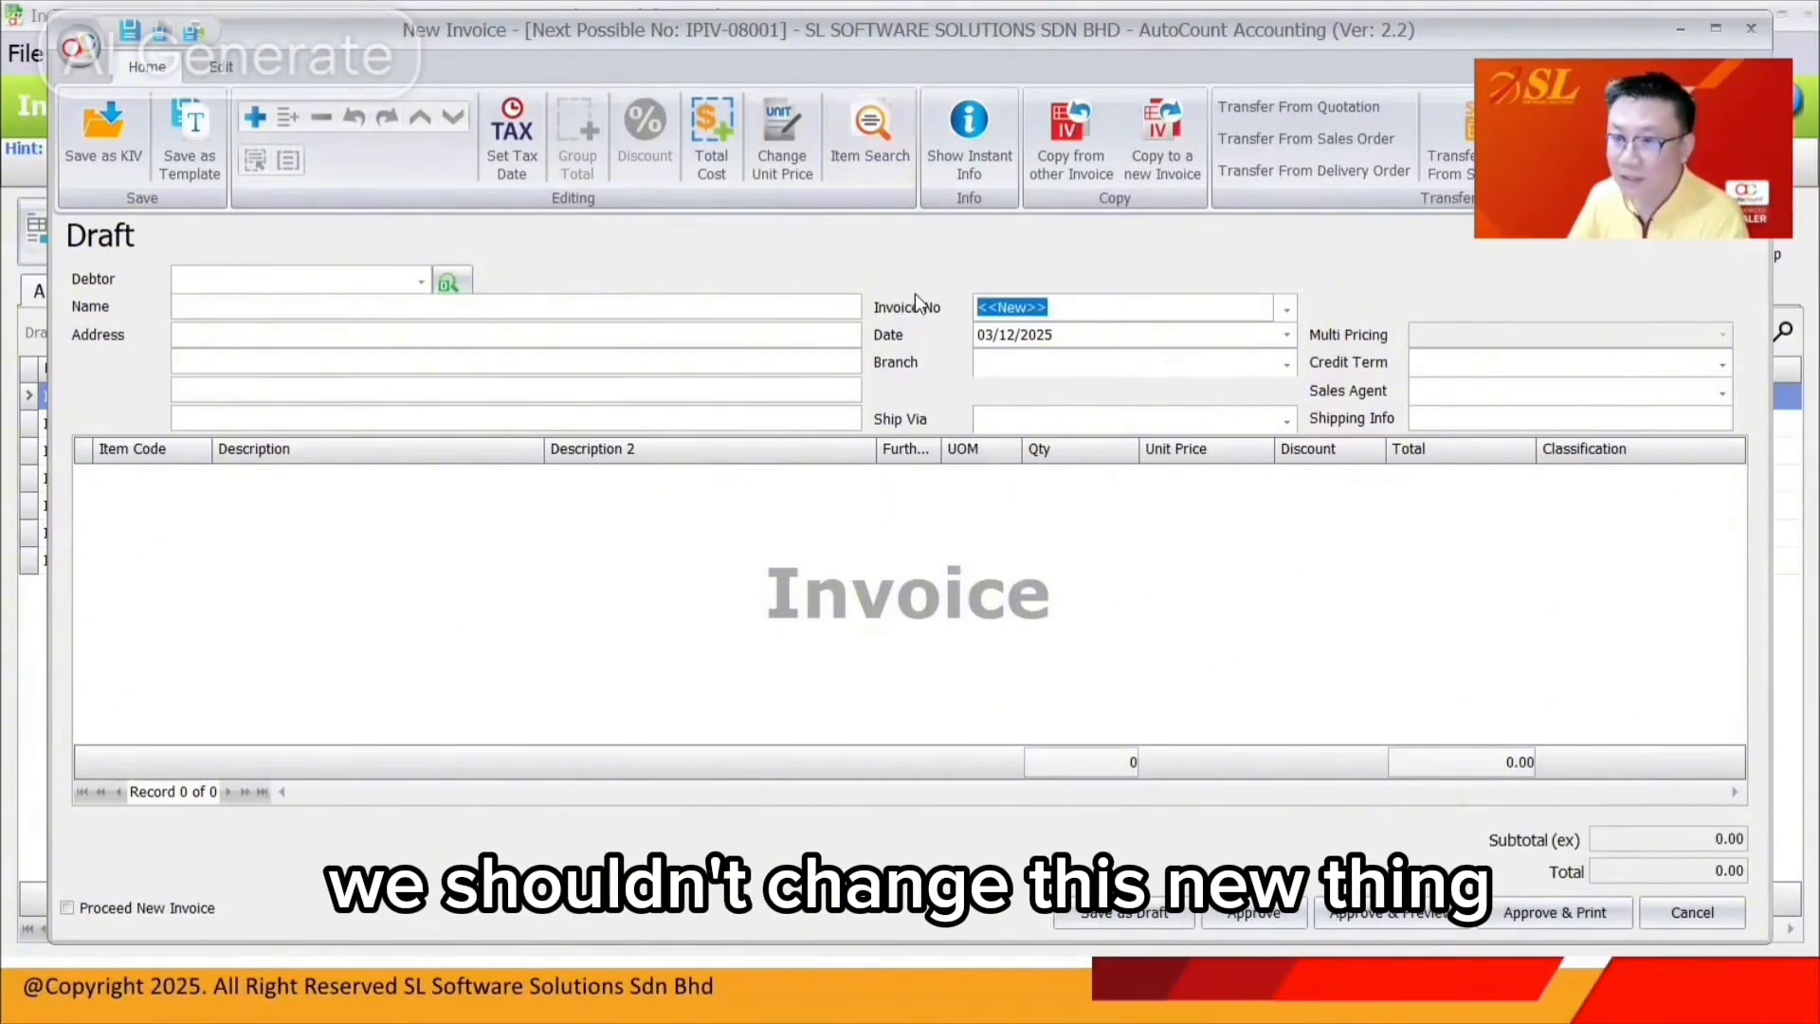
pyautogui.write('INV-08011')
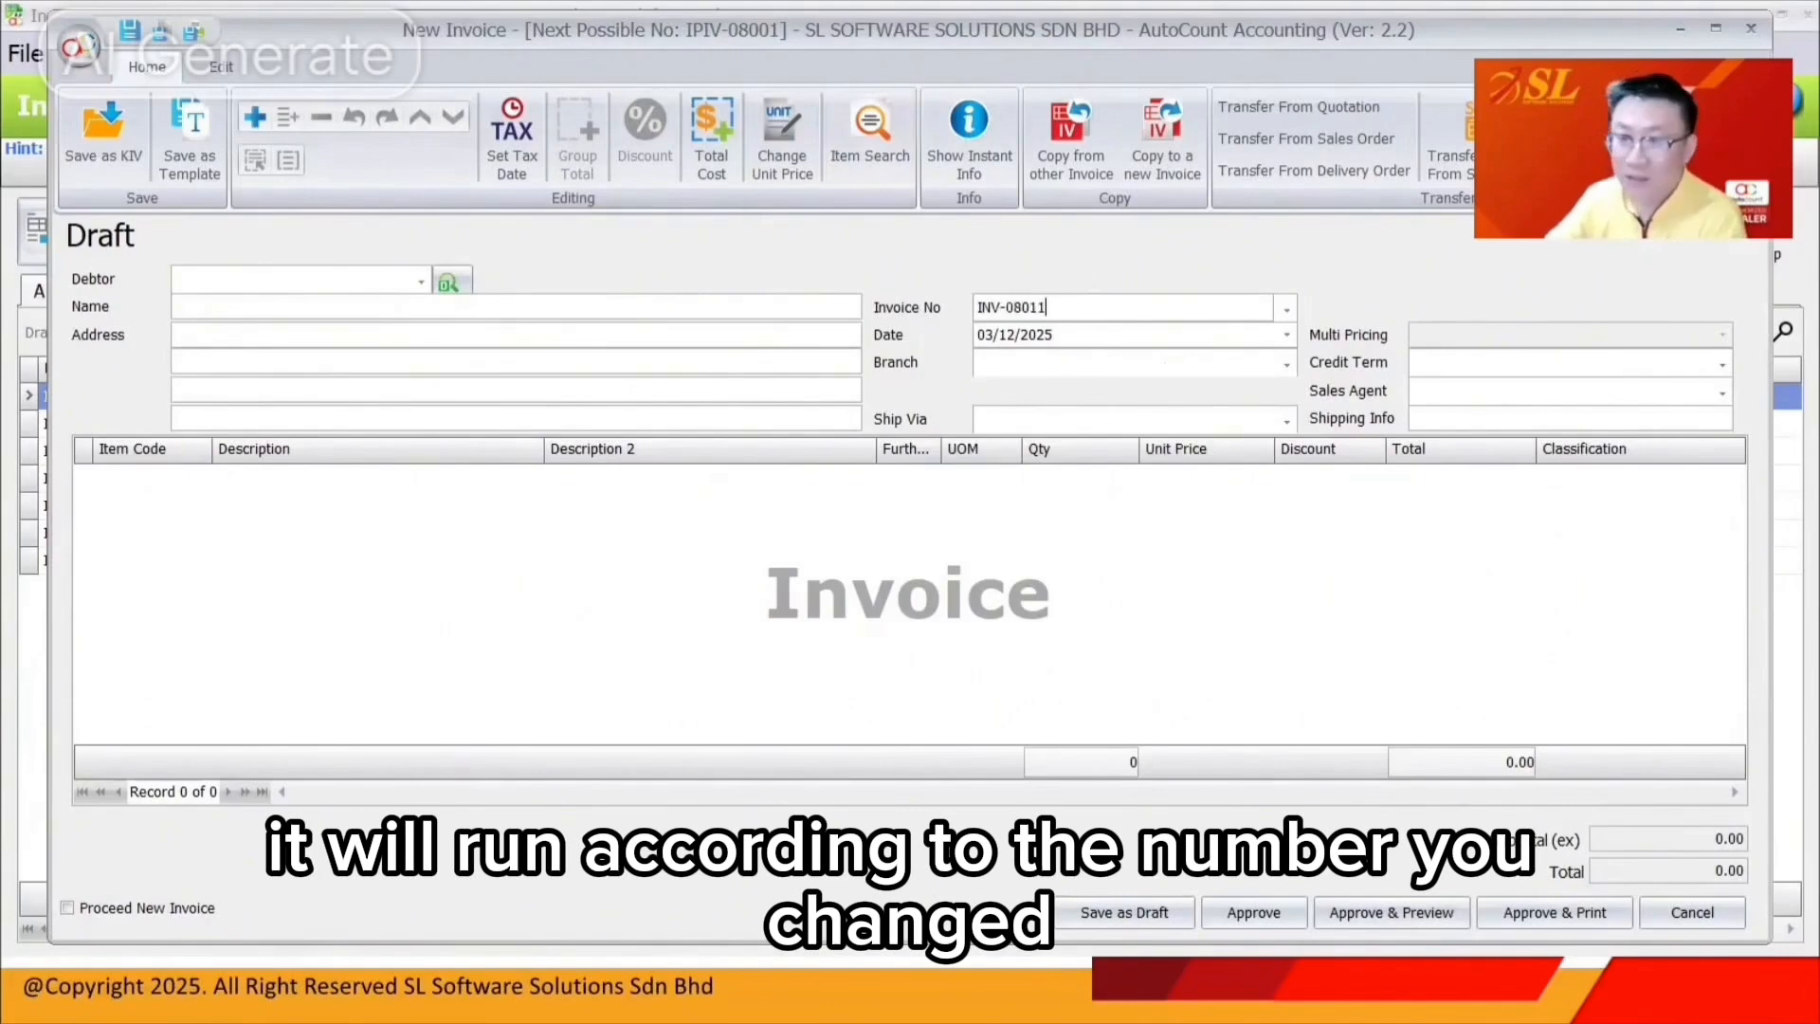
pyautogui.click(1011, 365)
pyautogui.click(930, 379)
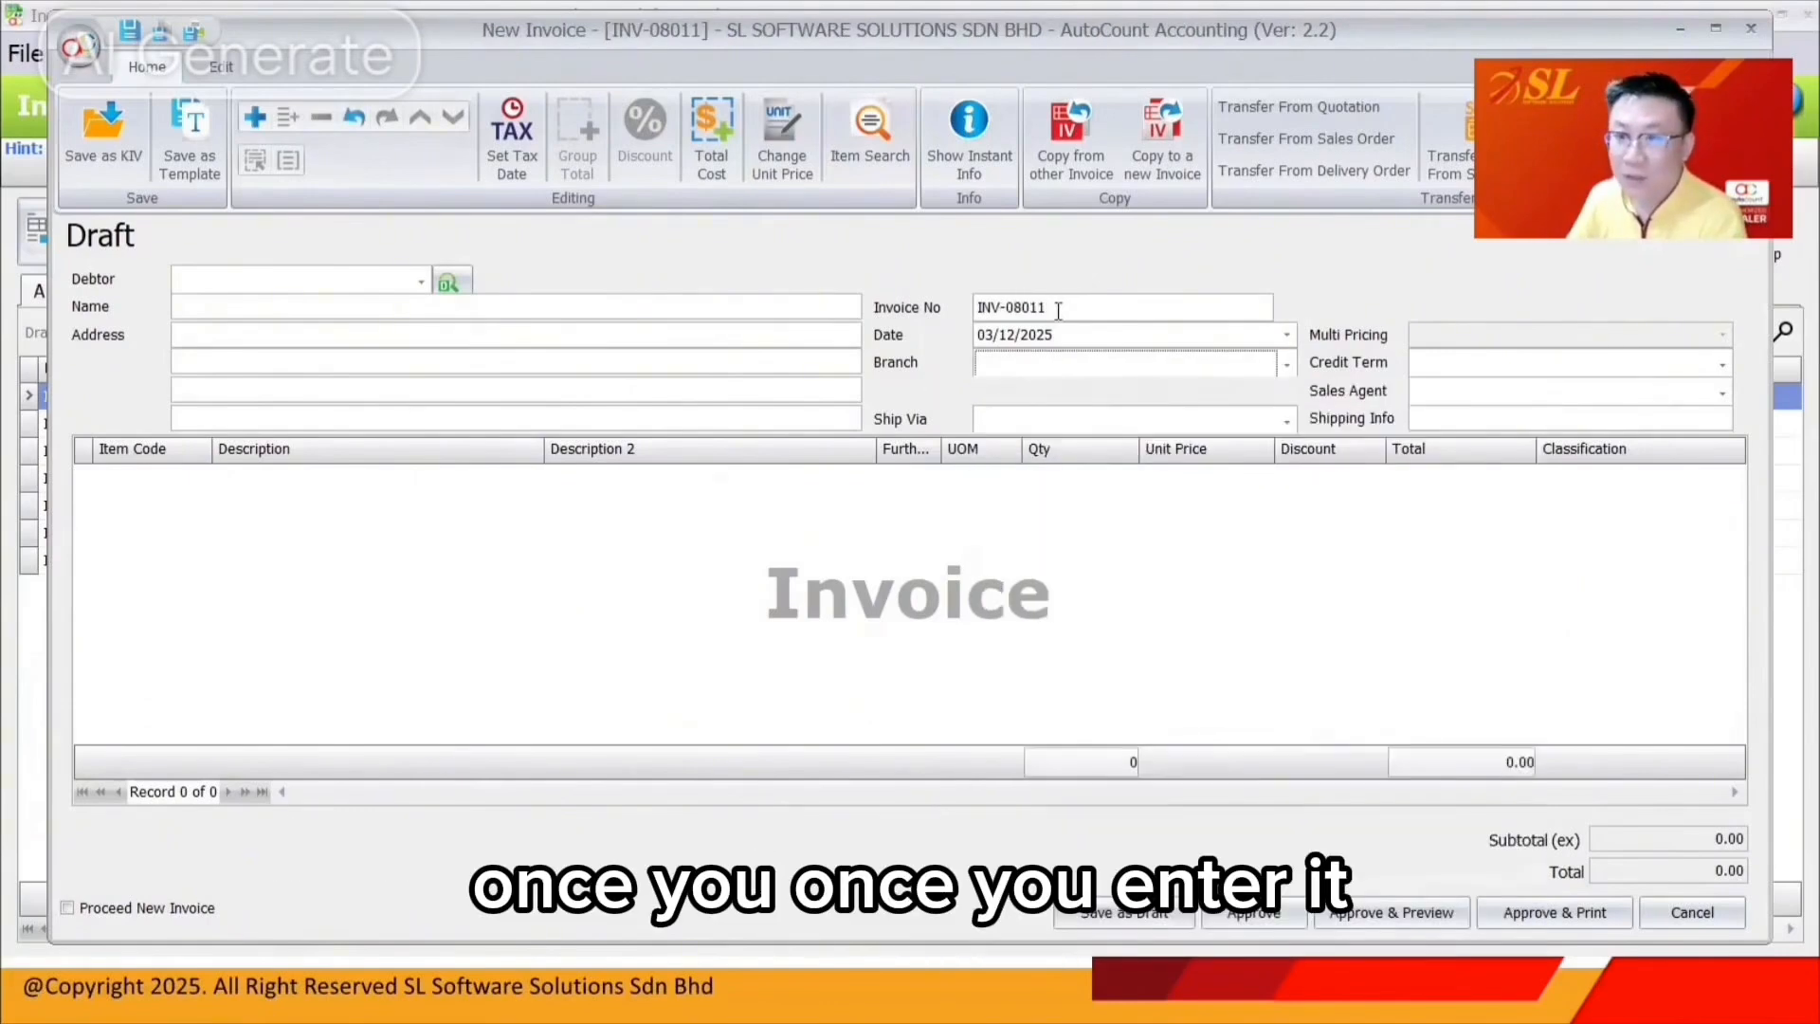
pyautogui.moveTo(1056, 309); pyautogui.dragTo(957, 295)
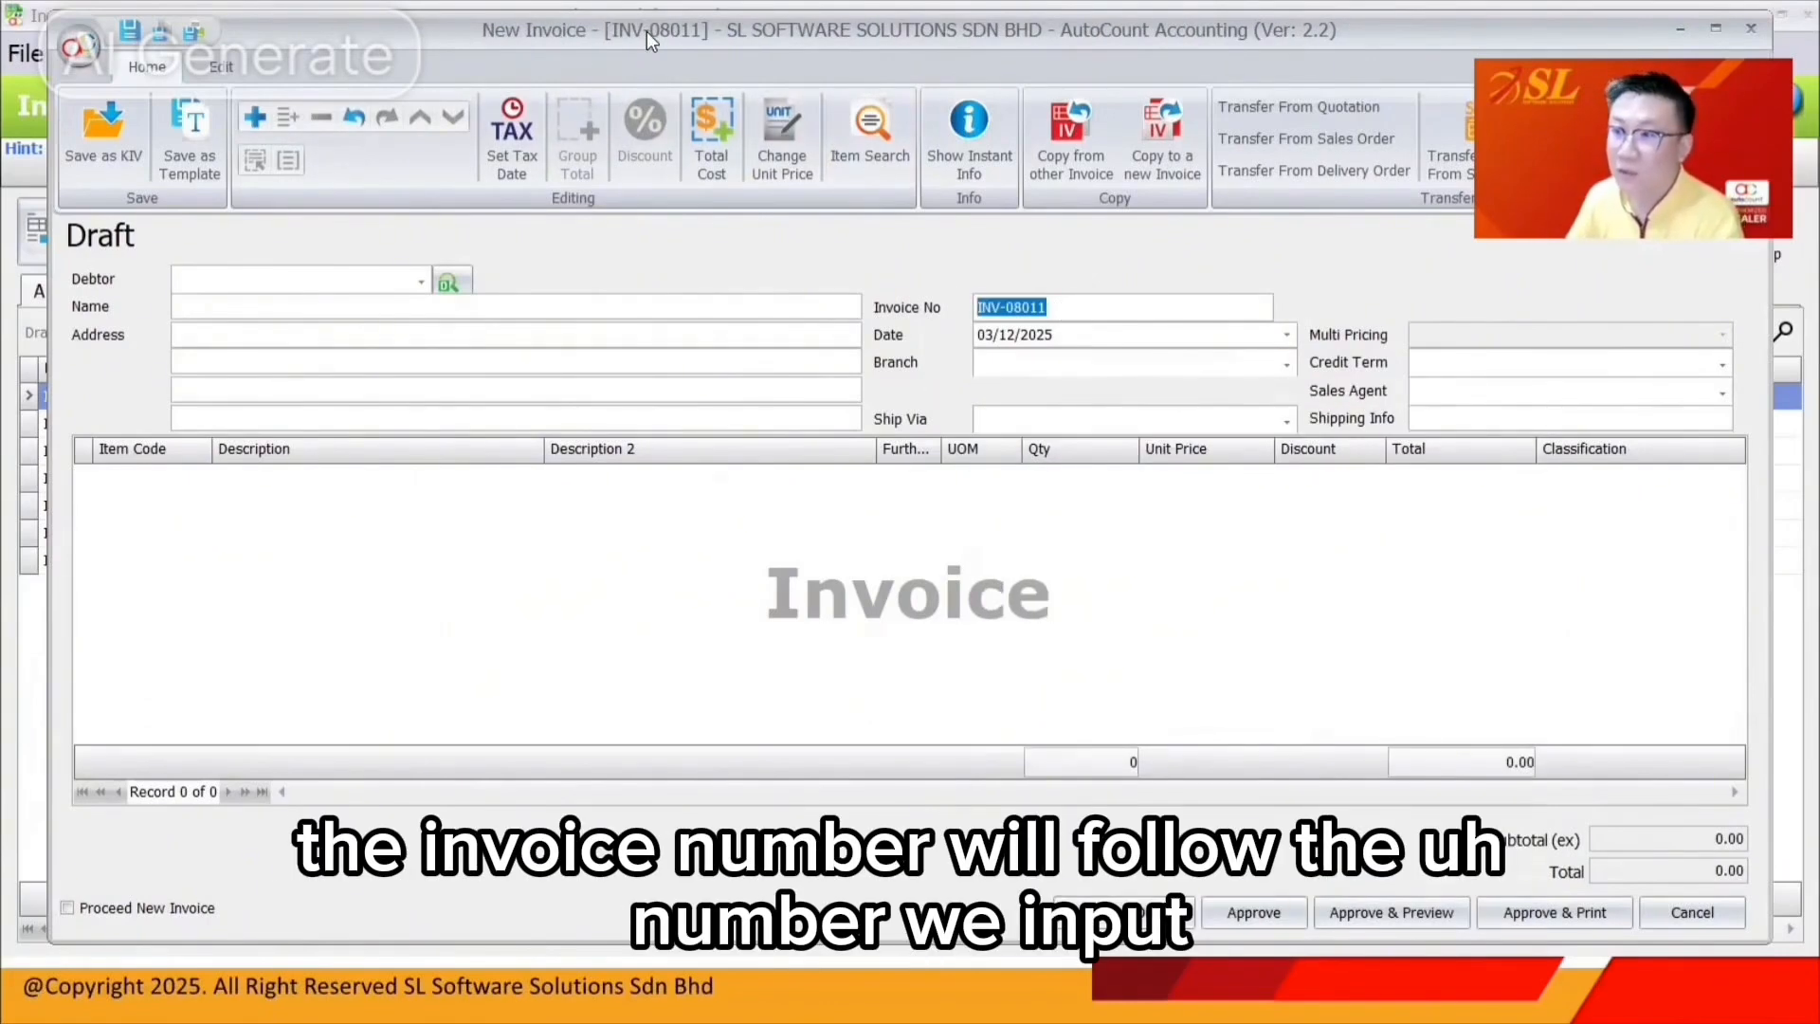
pyautogui.doubleClick(1272, 20)
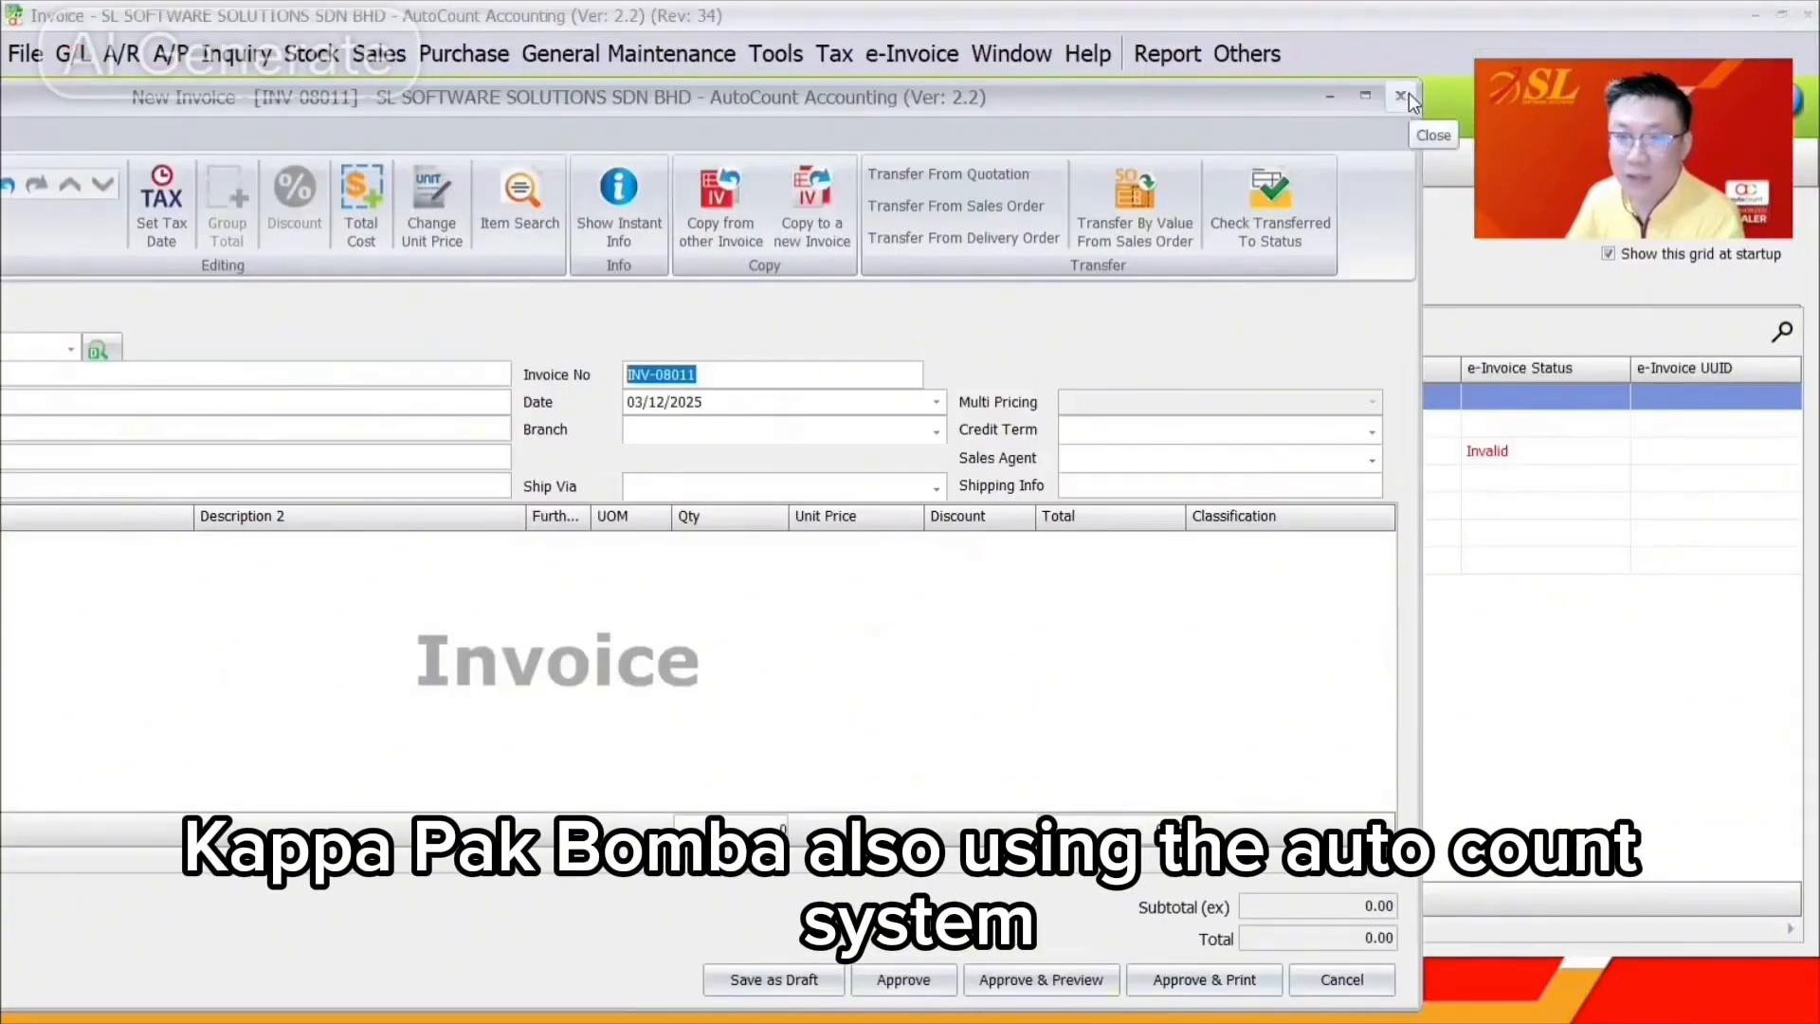
# Discard the unsaved invoice, review the Sales invoice numbering formats, then reopen the invoice list.
pyautogui.click(1401, 95)
pyautogui.click(536, 599)
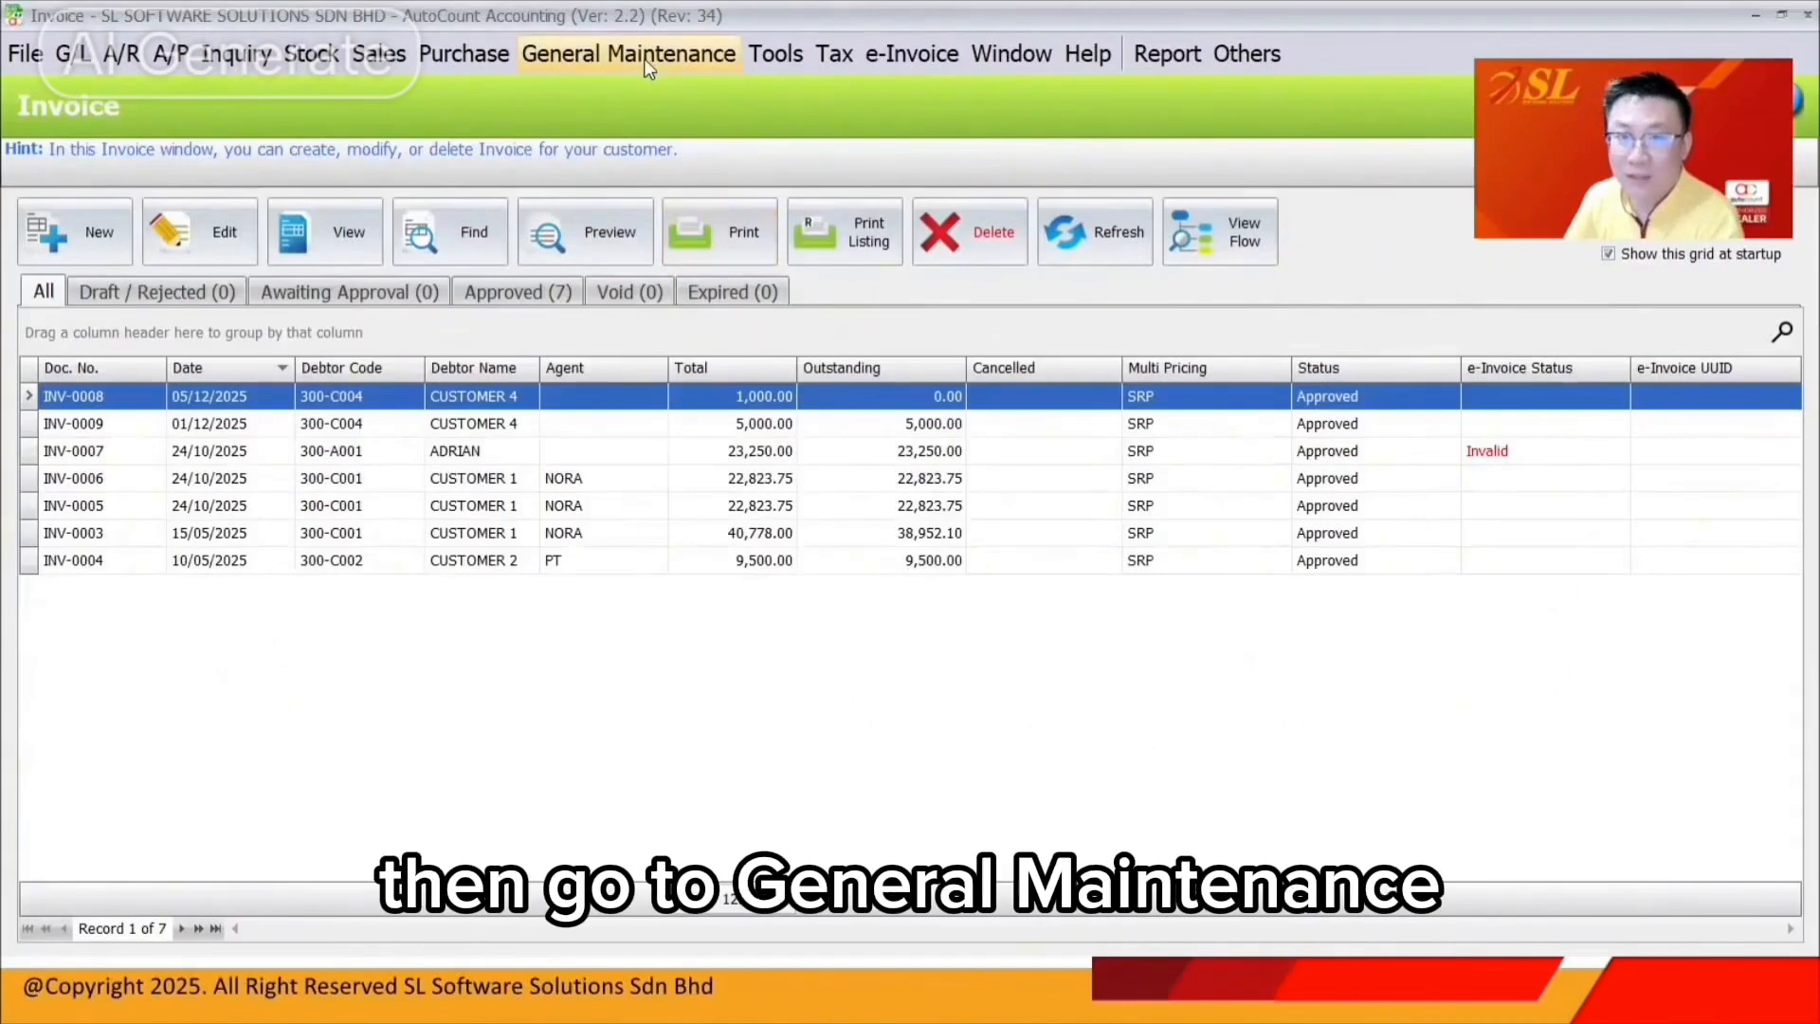
pyautogui.click(651, 57)
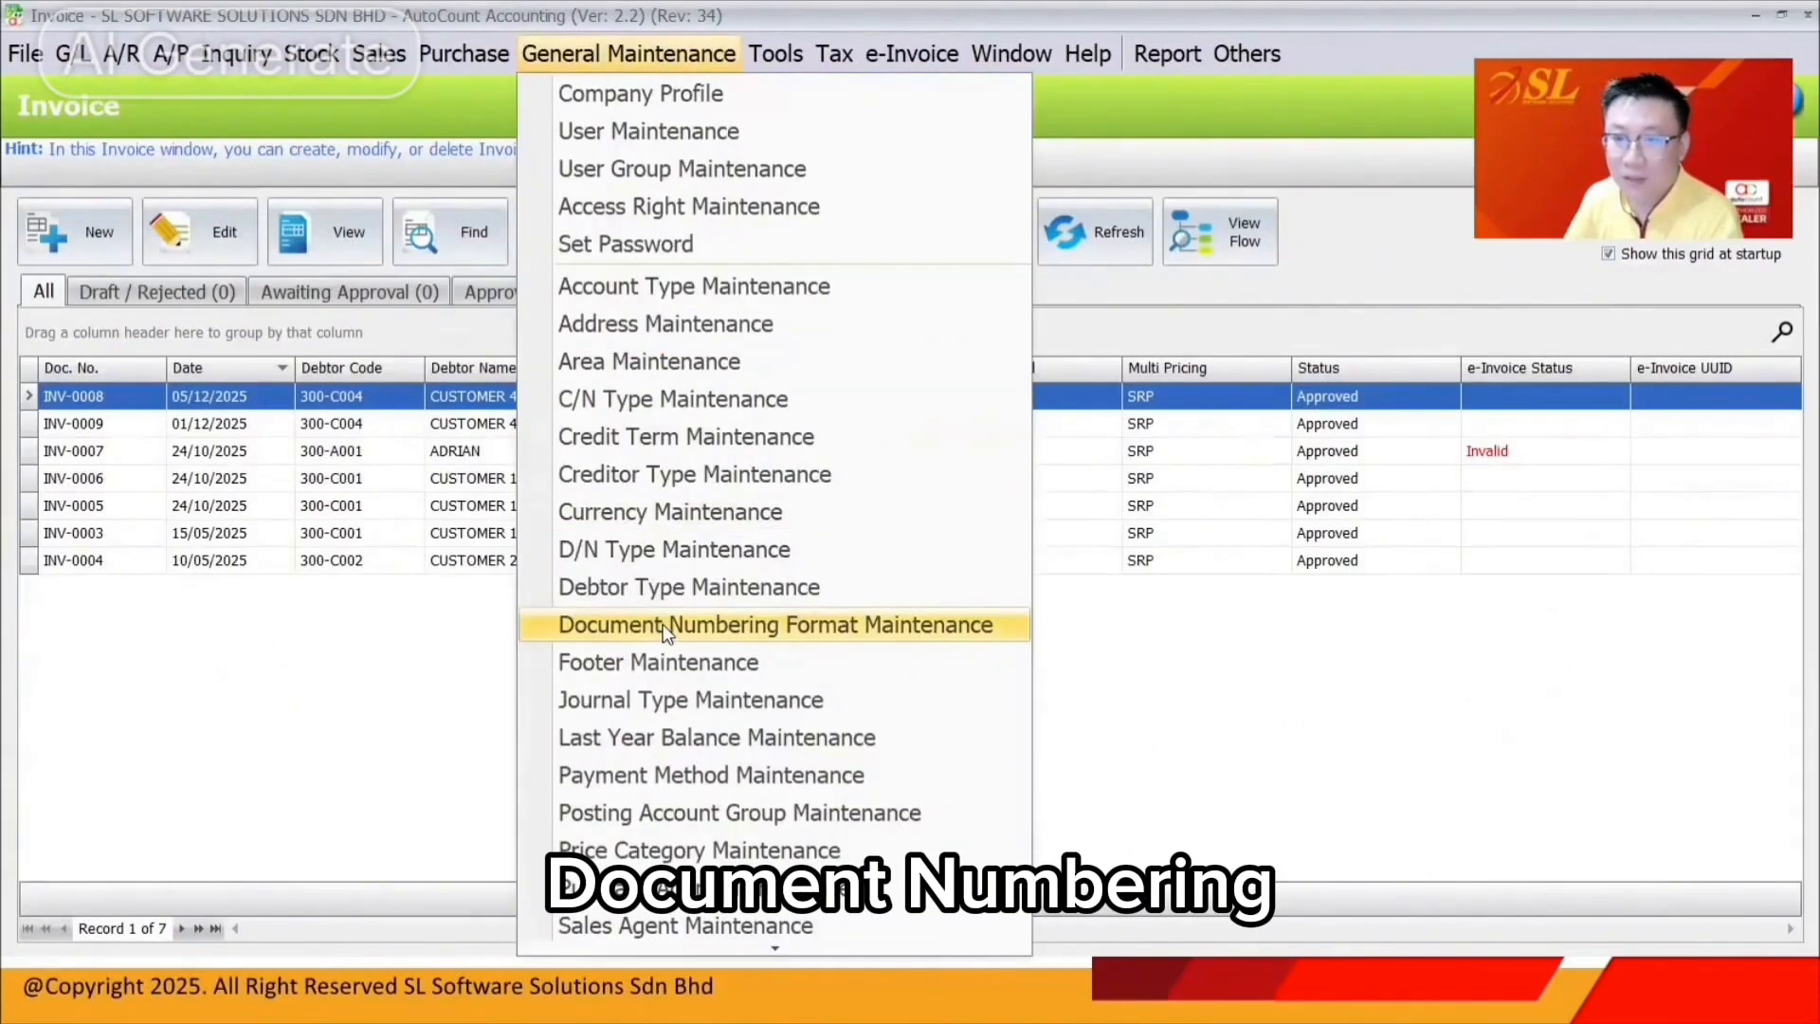
pyautogui.click(663, 623)
pyautogui.scroll(1, 83, 561)
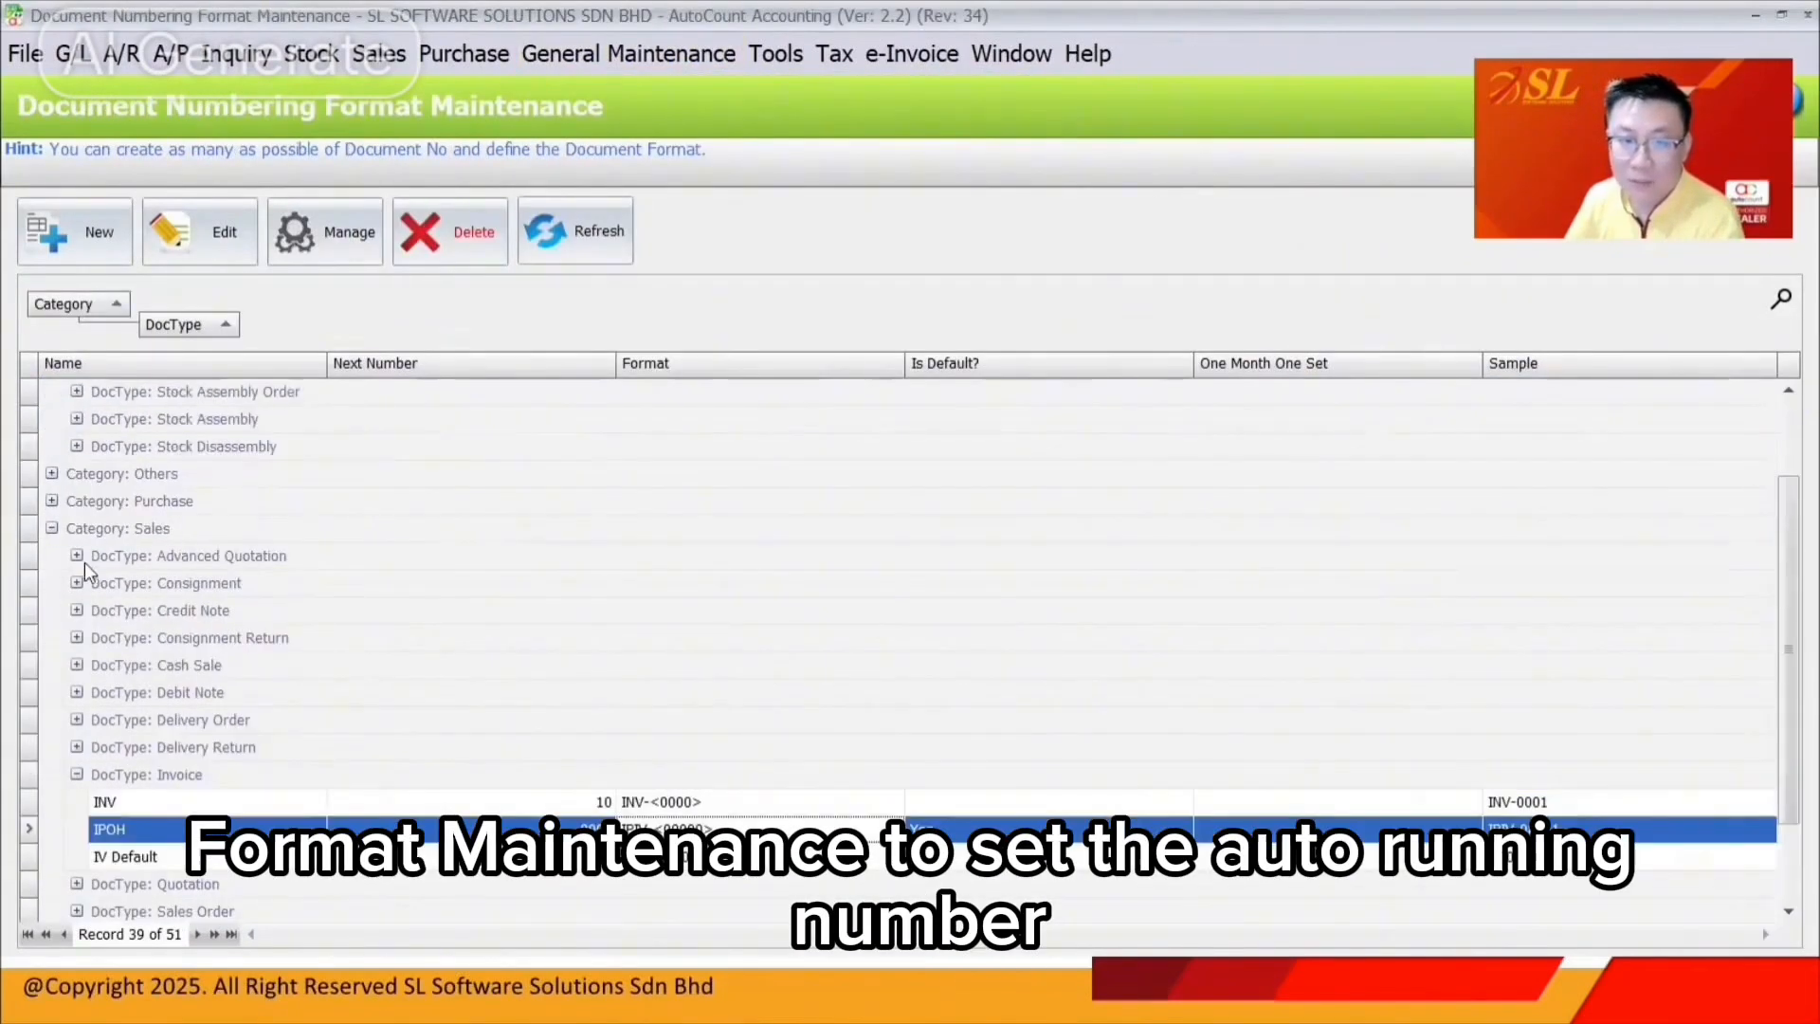
pyautogui.click(51, 526)
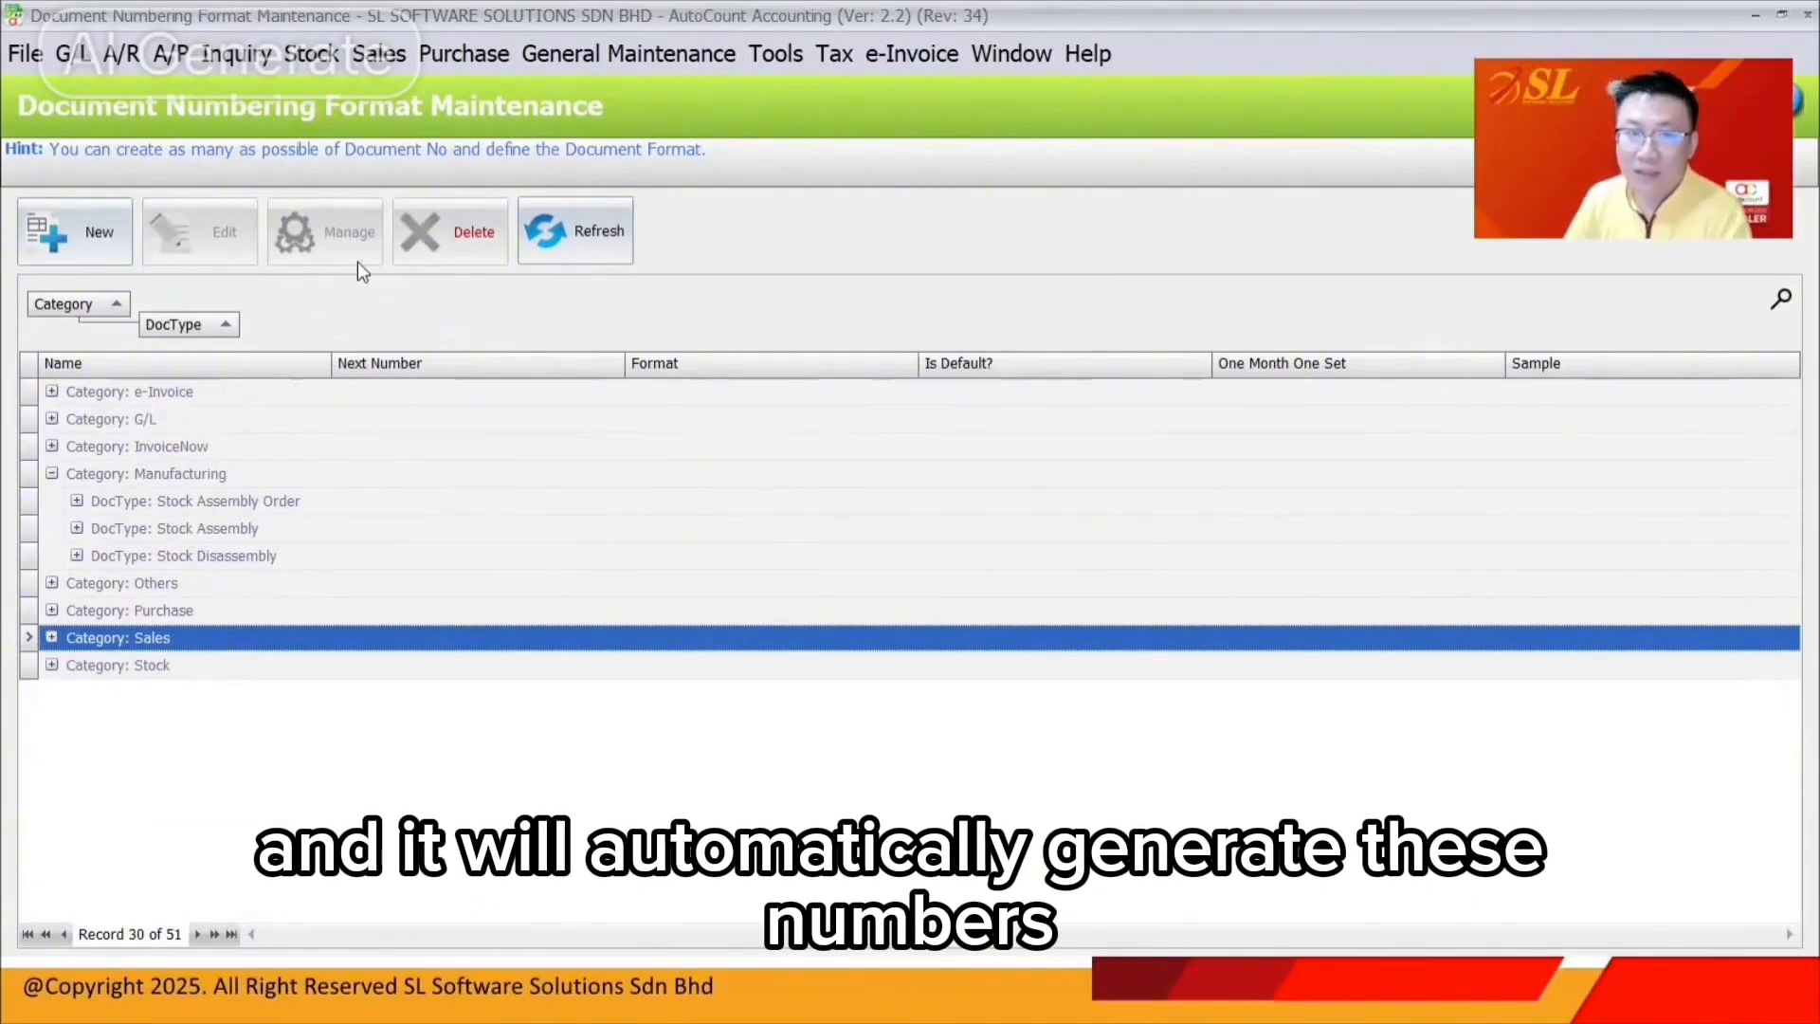
pyautogui.click(386, 54)
pyautogui.click(442, 203)
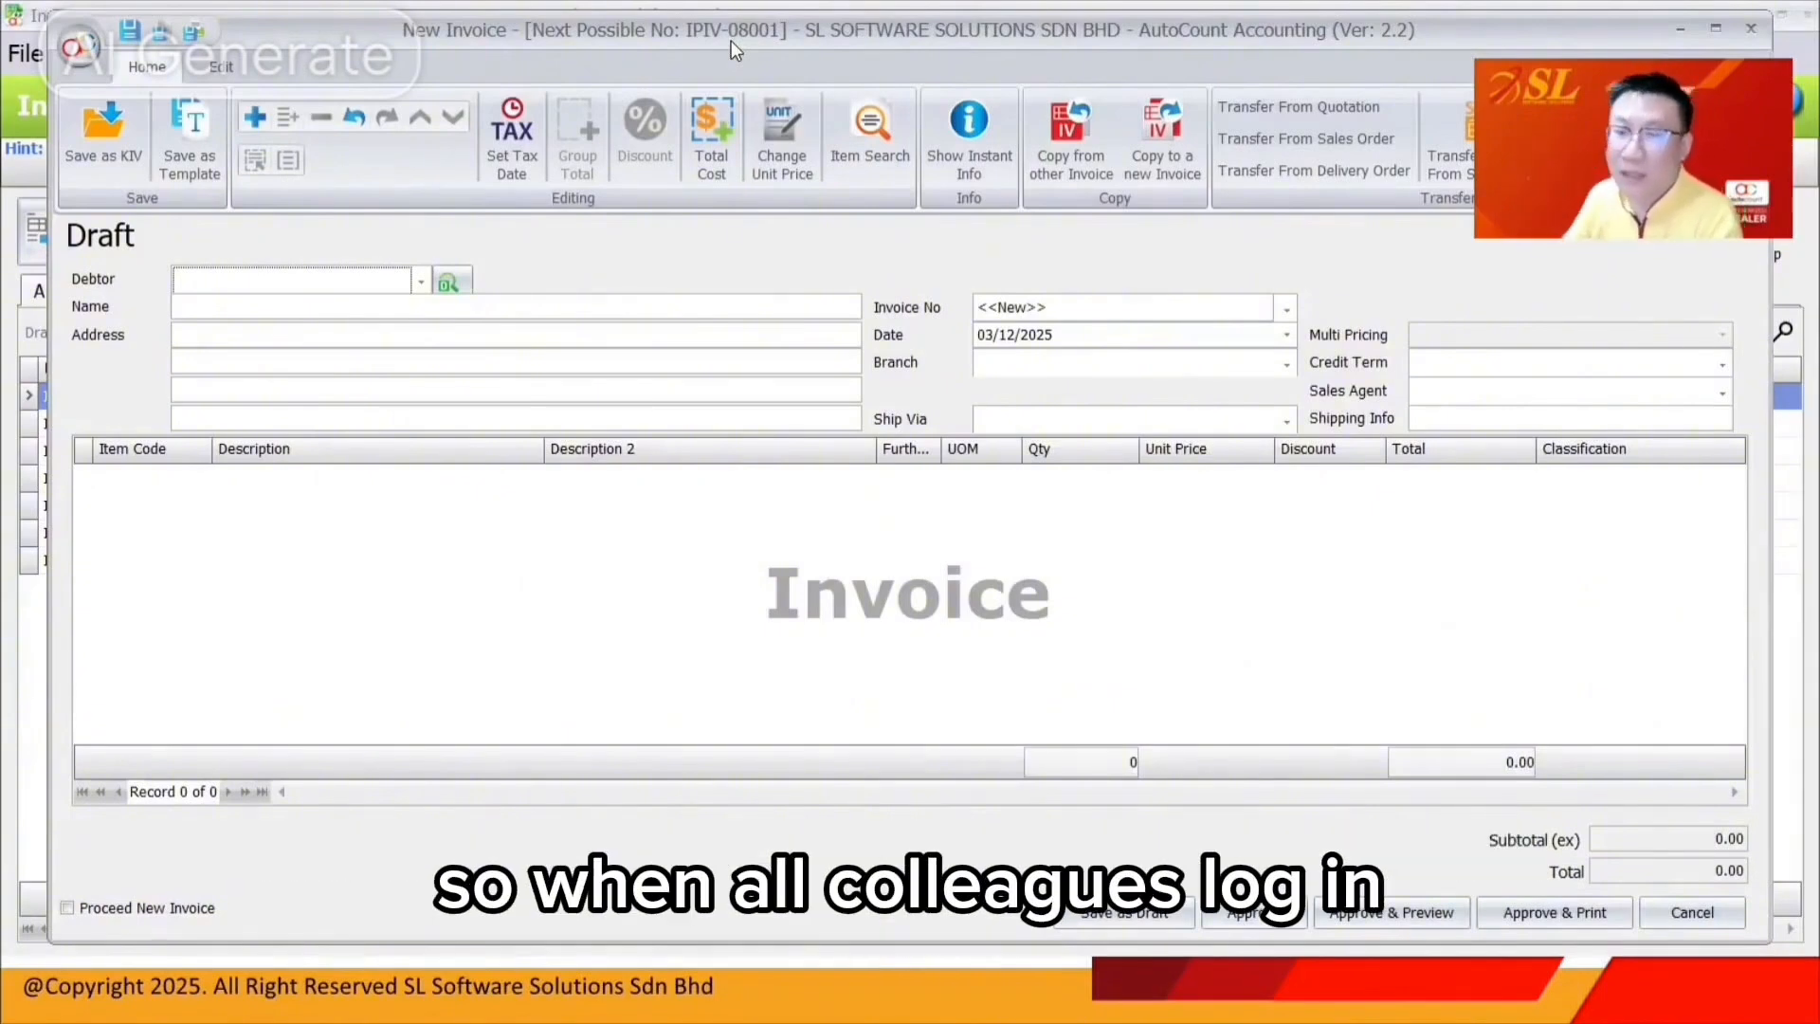
# Switch the new invoice to the INV format (next INV-0010), then close it unsaved.
pyautogui.click(1287, 308)
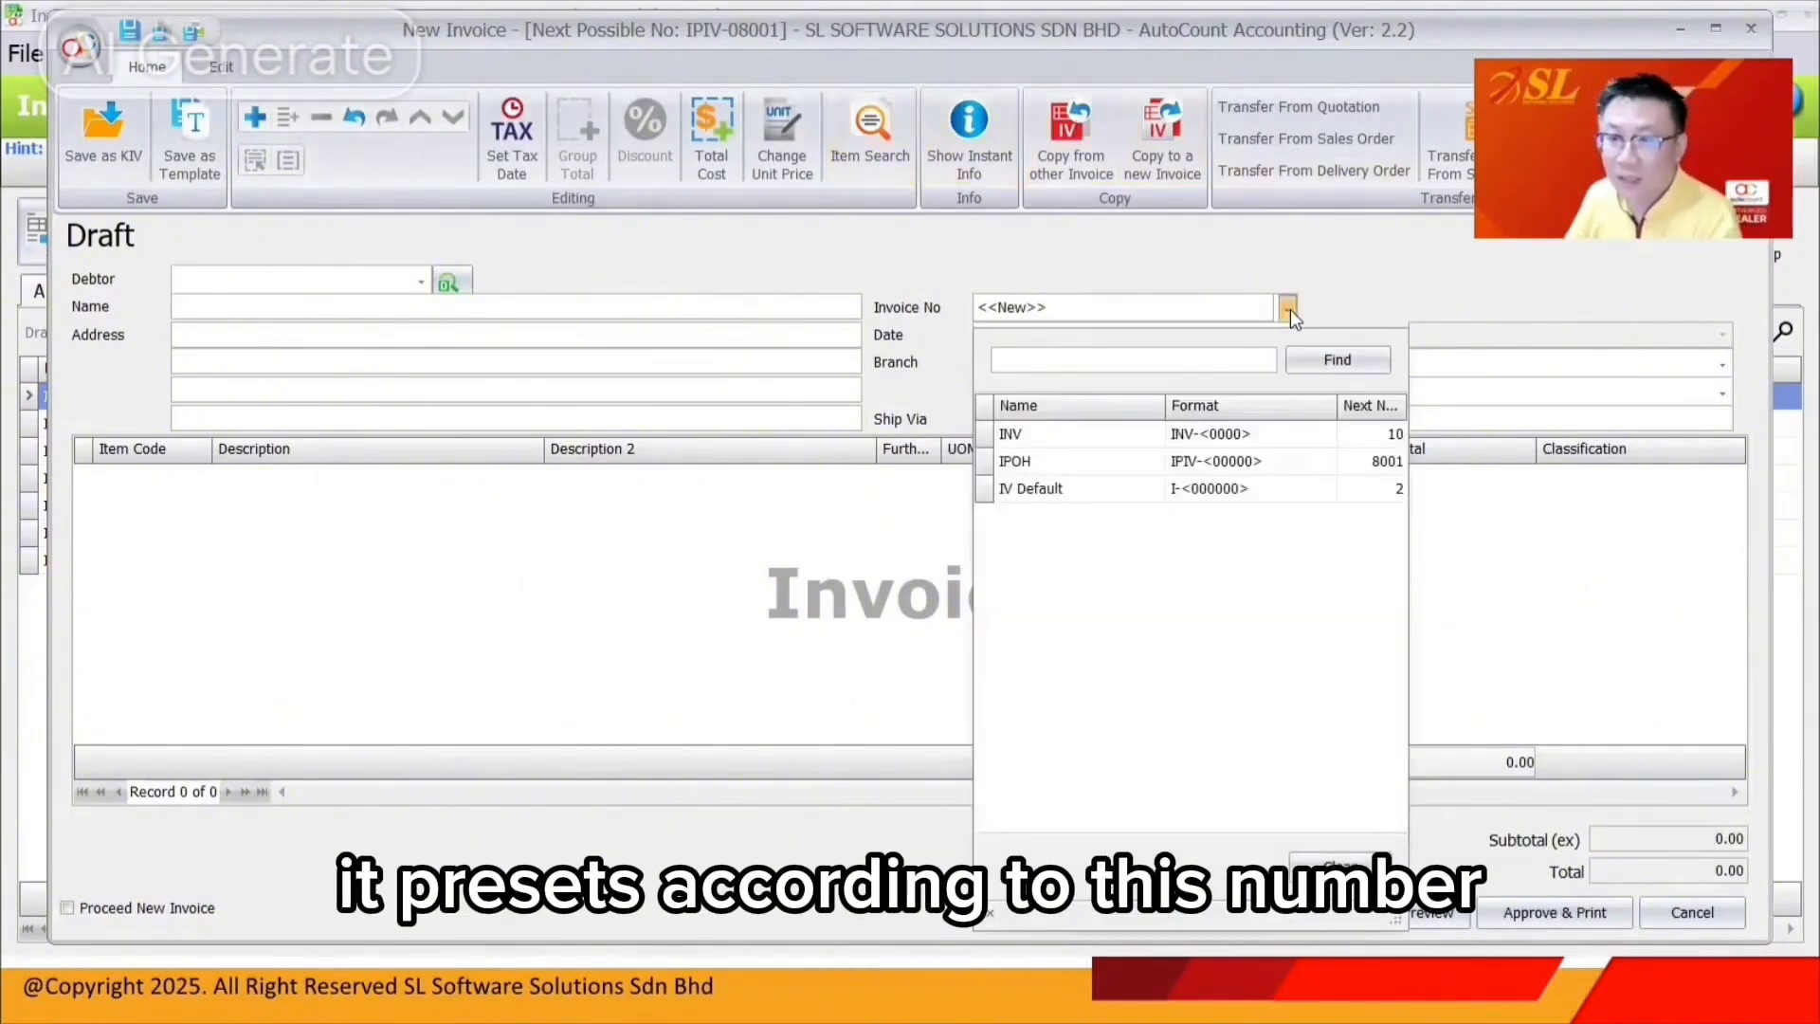
pyautogui.click(1243, 442)
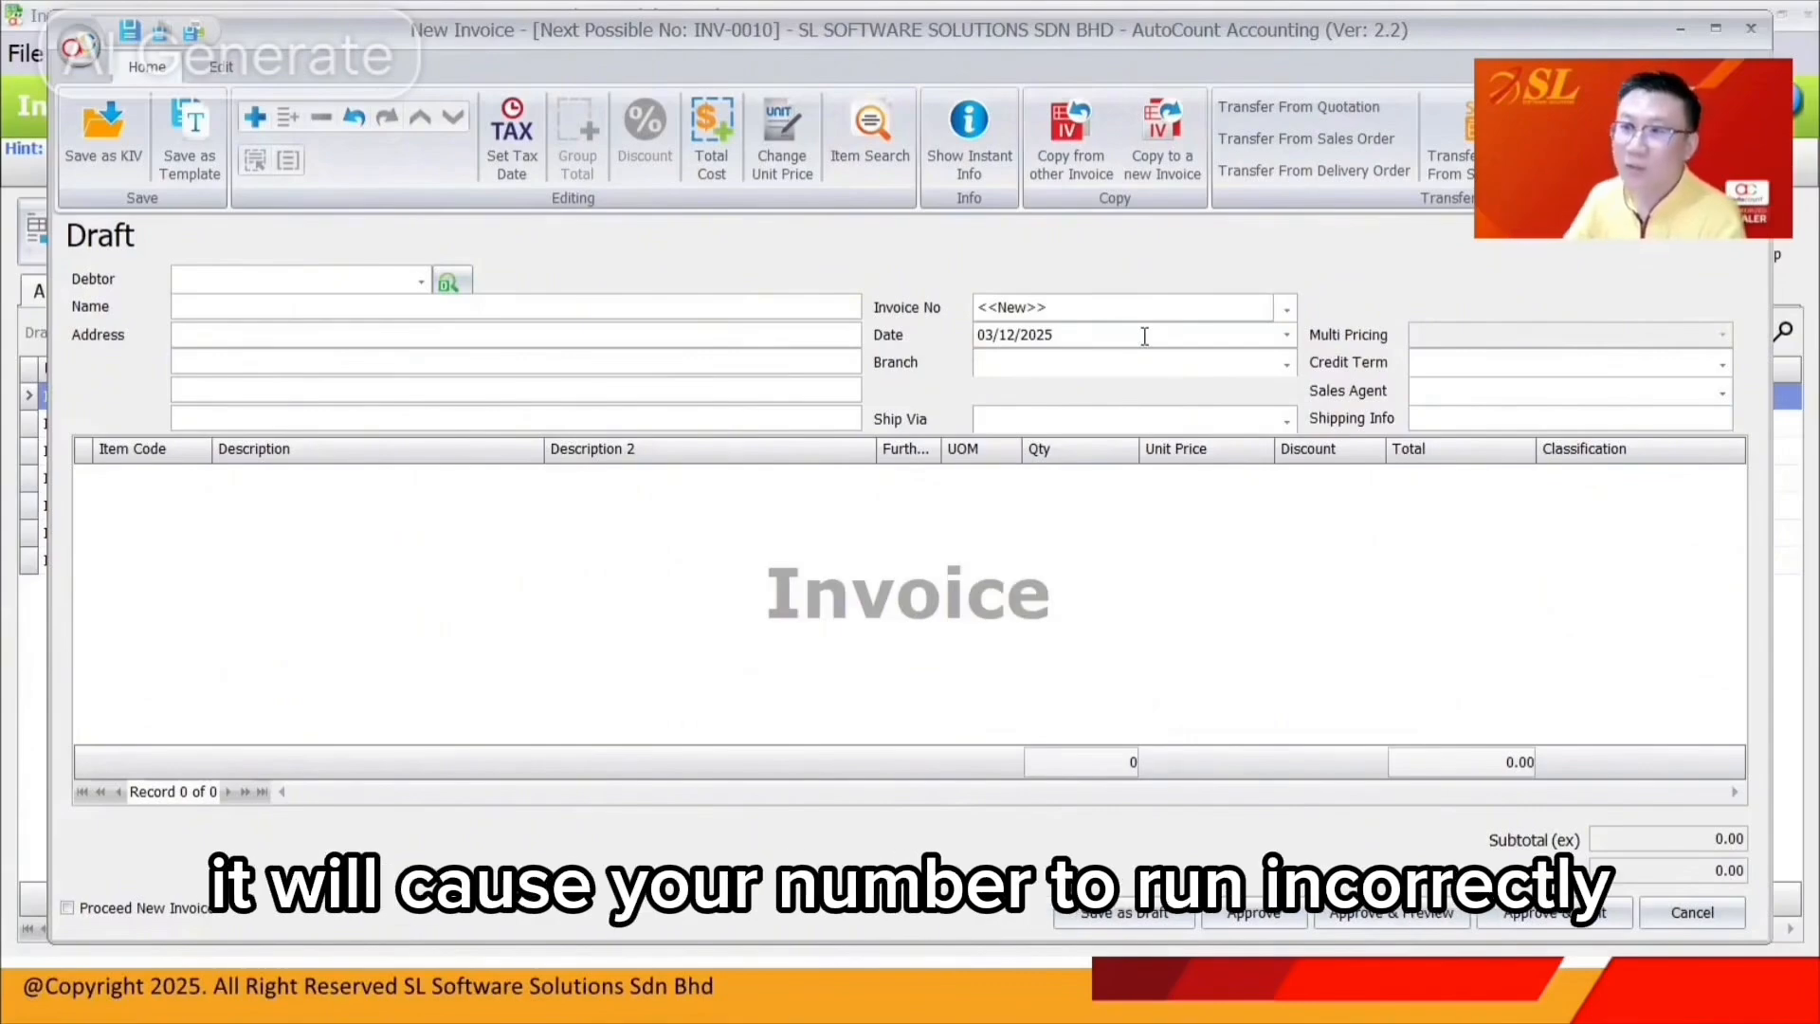
pyautogui.doubleClick(1333, 26)
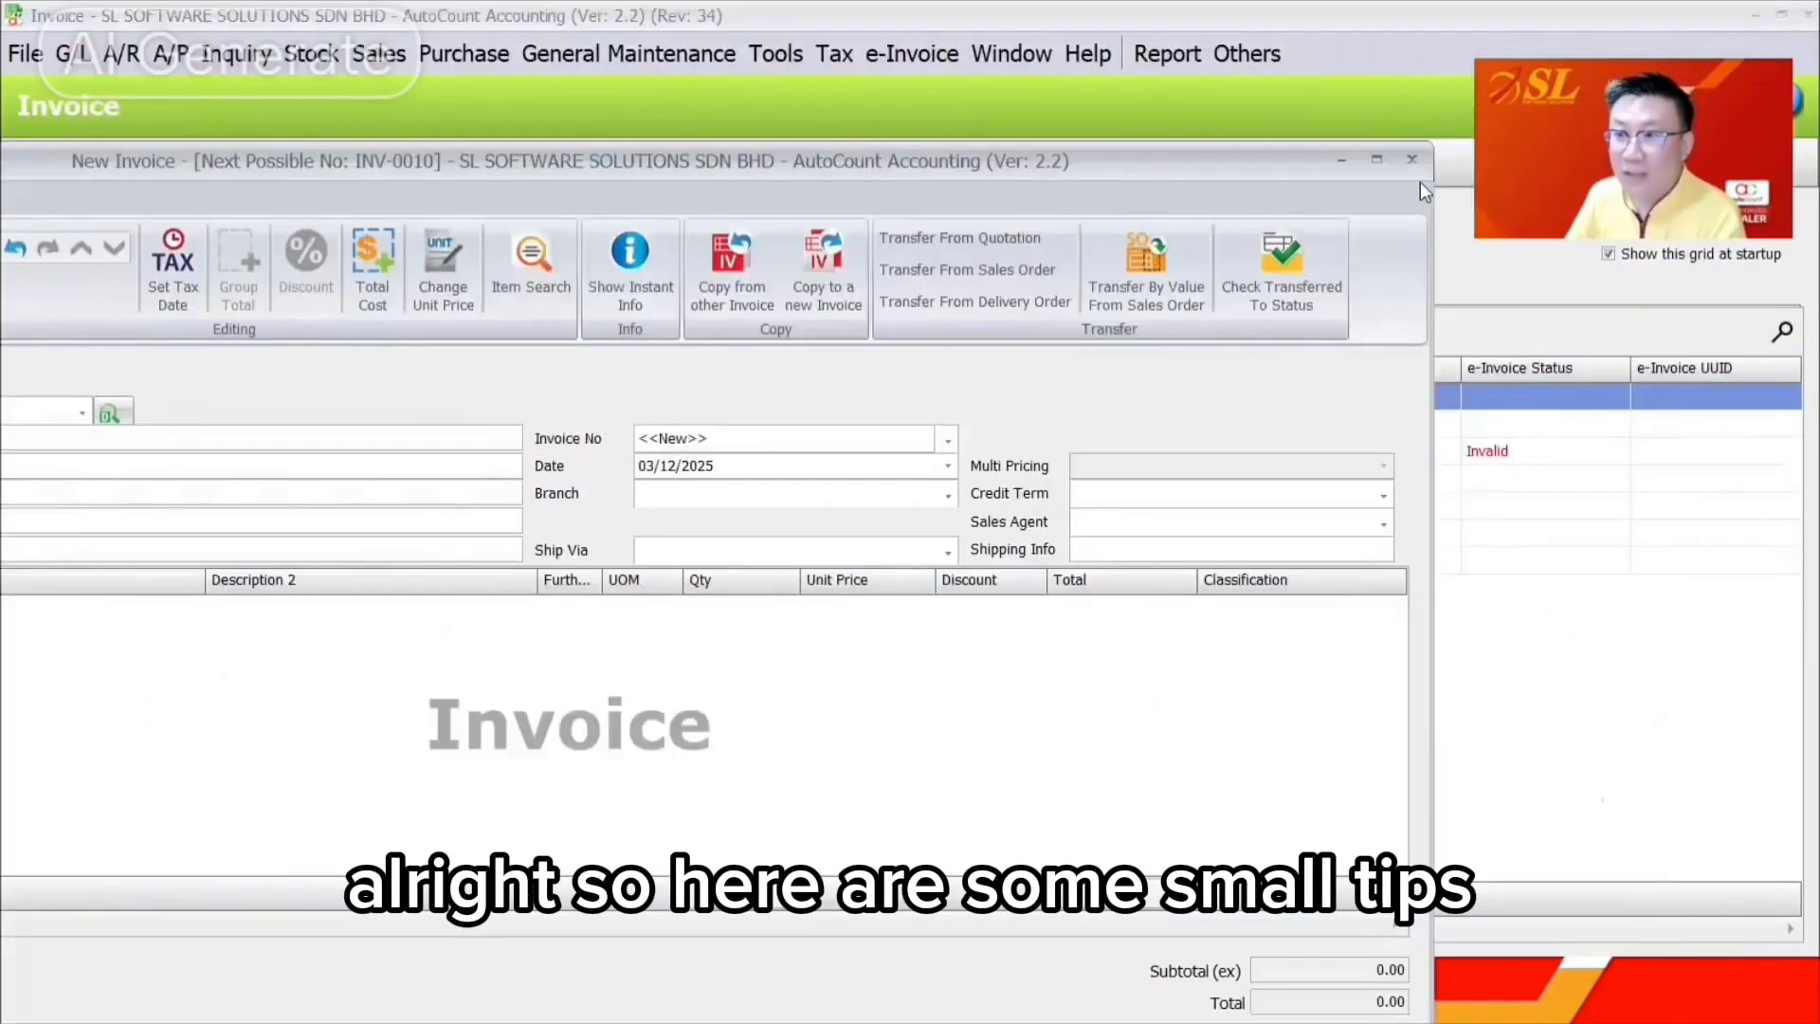
pyautogui.click(1410, 161)
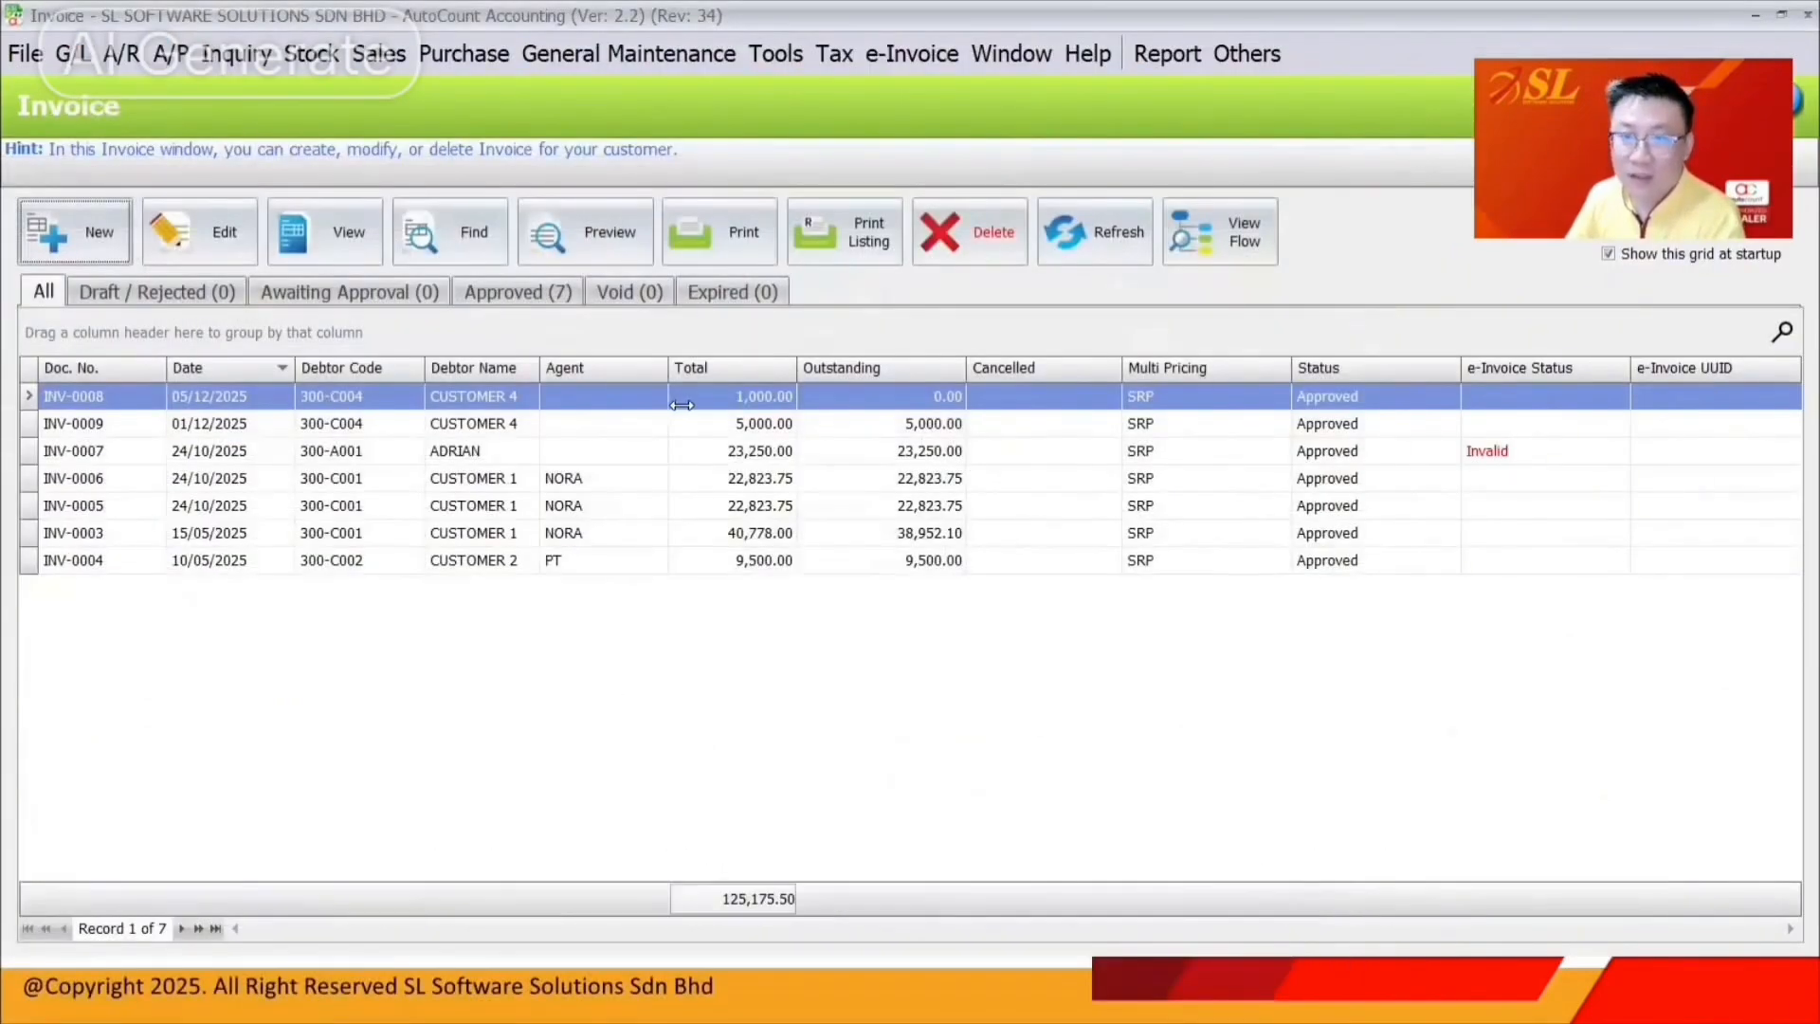
# In Document Numbering Format Maintenance, select the Sales > Invoice document type.
pyautogui.click(703, 50)
pyautogui.click(777, 618)
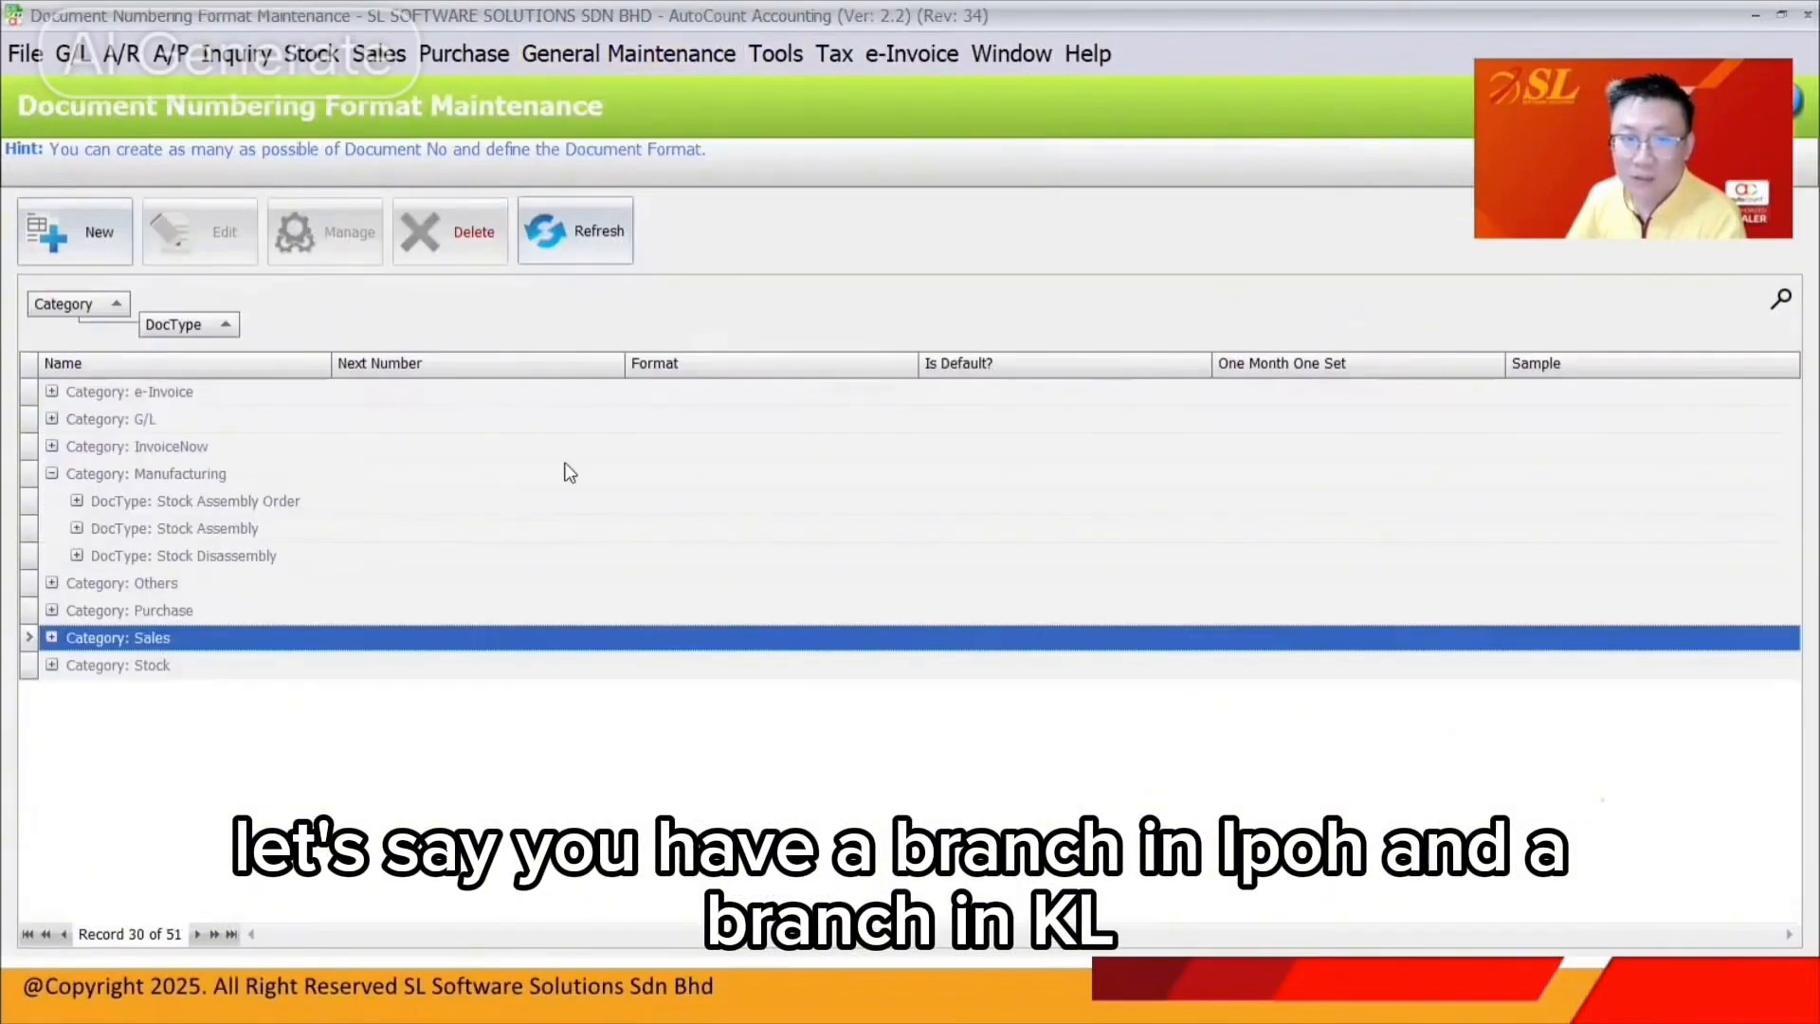
pyautogui.click(52, 637)
pyautogui.scroll(-3, 171, 637)
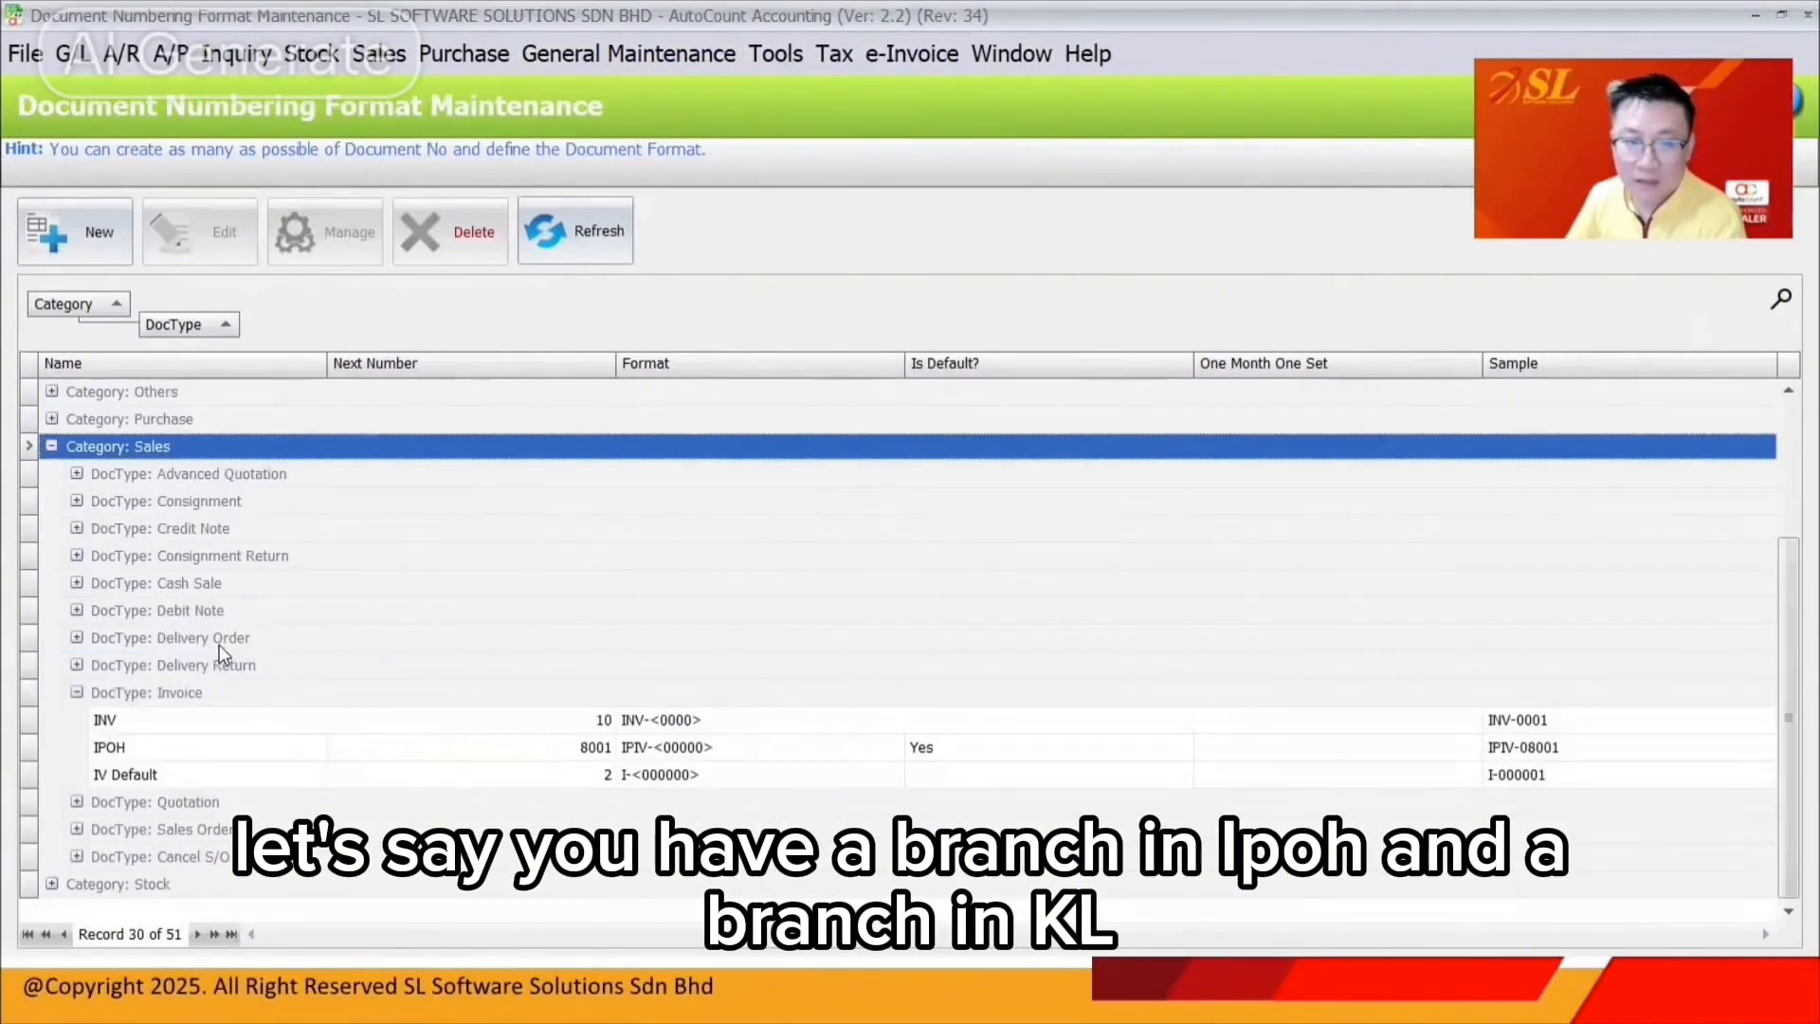
pyautogui.click(182, 694)
# Add the KL INVOICE format KLIV-<00000> with next number 8801.
pyautogui.click(84, 243)
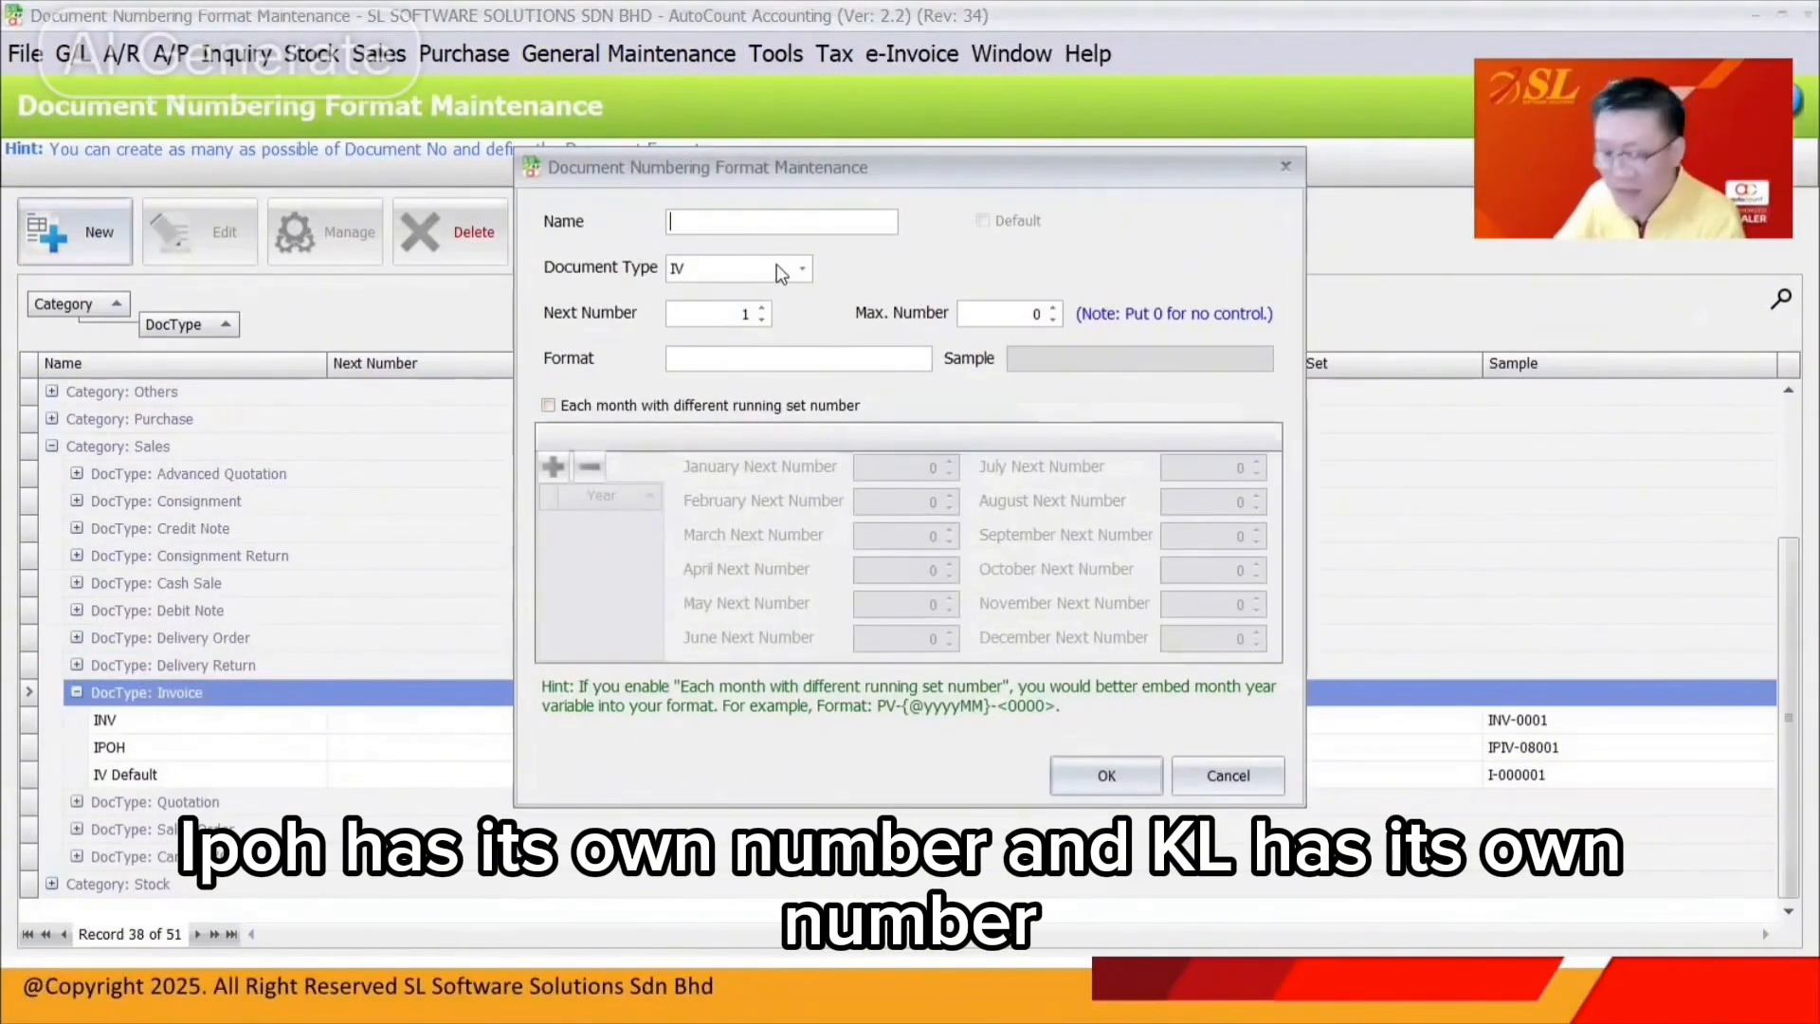
pyautogui.write('KL INVOICE')
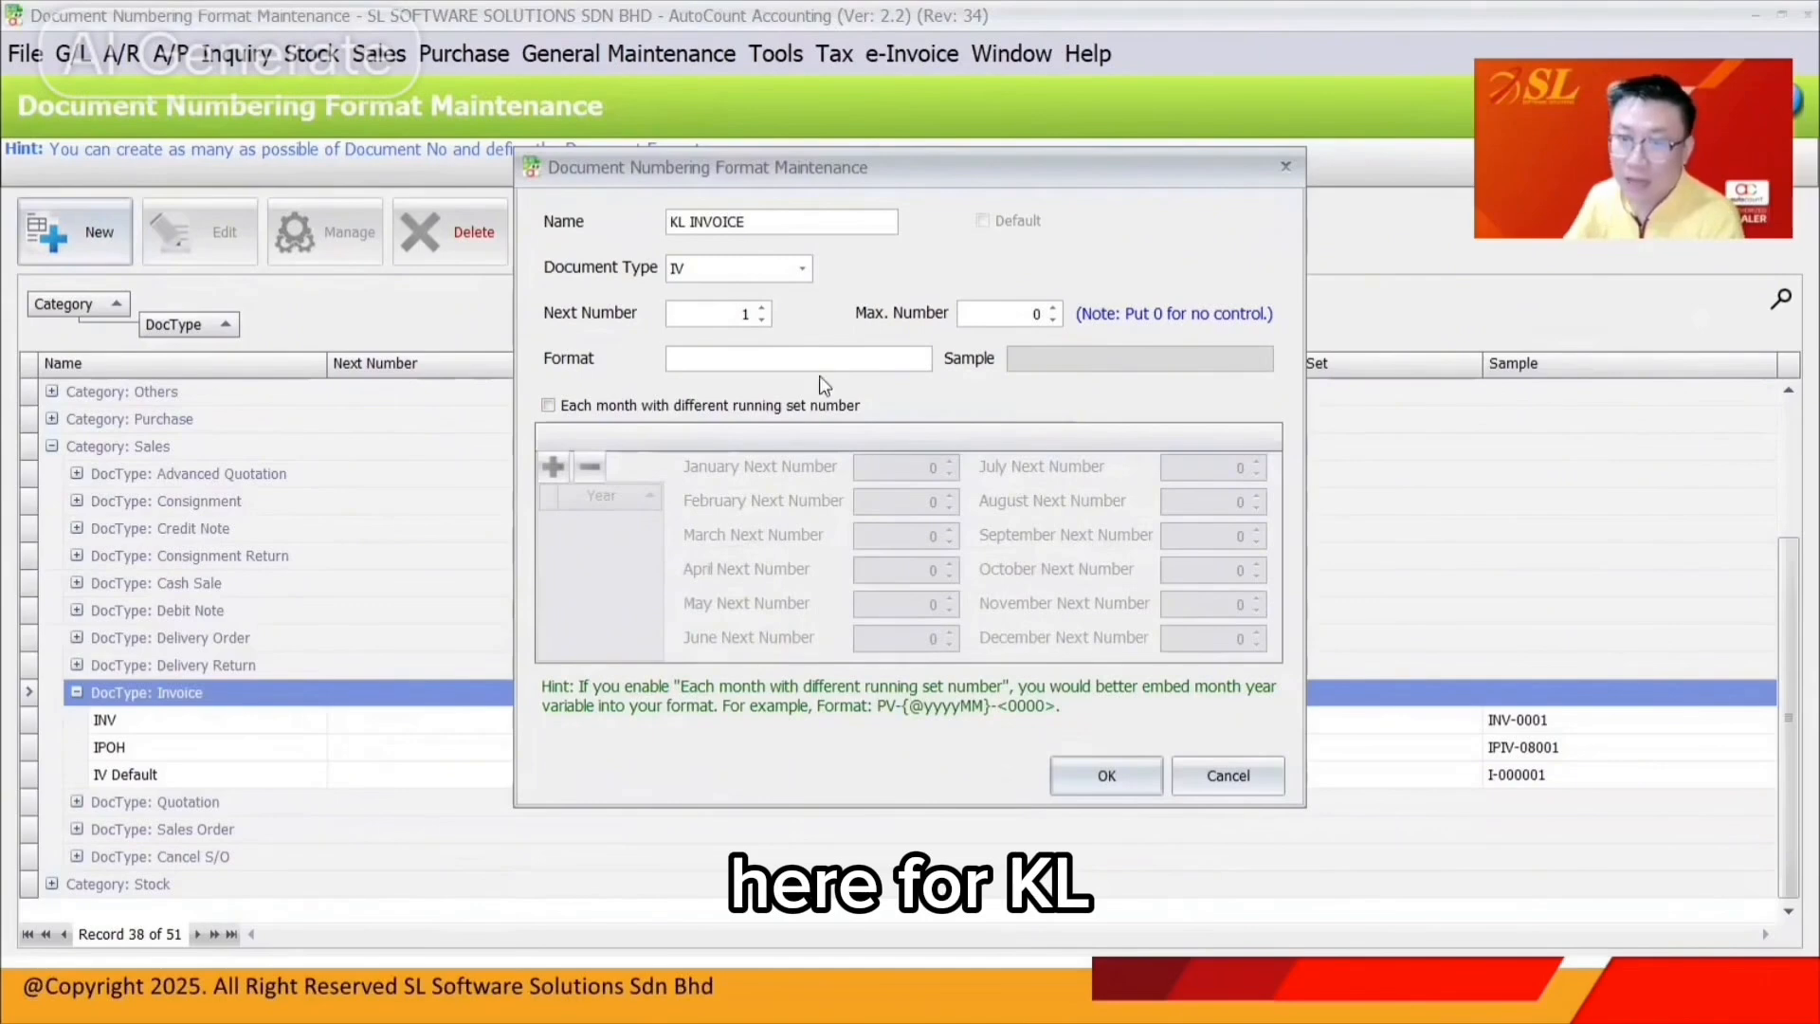
pyautogui.click(825, 362)
pyautogui.write('KLIV')
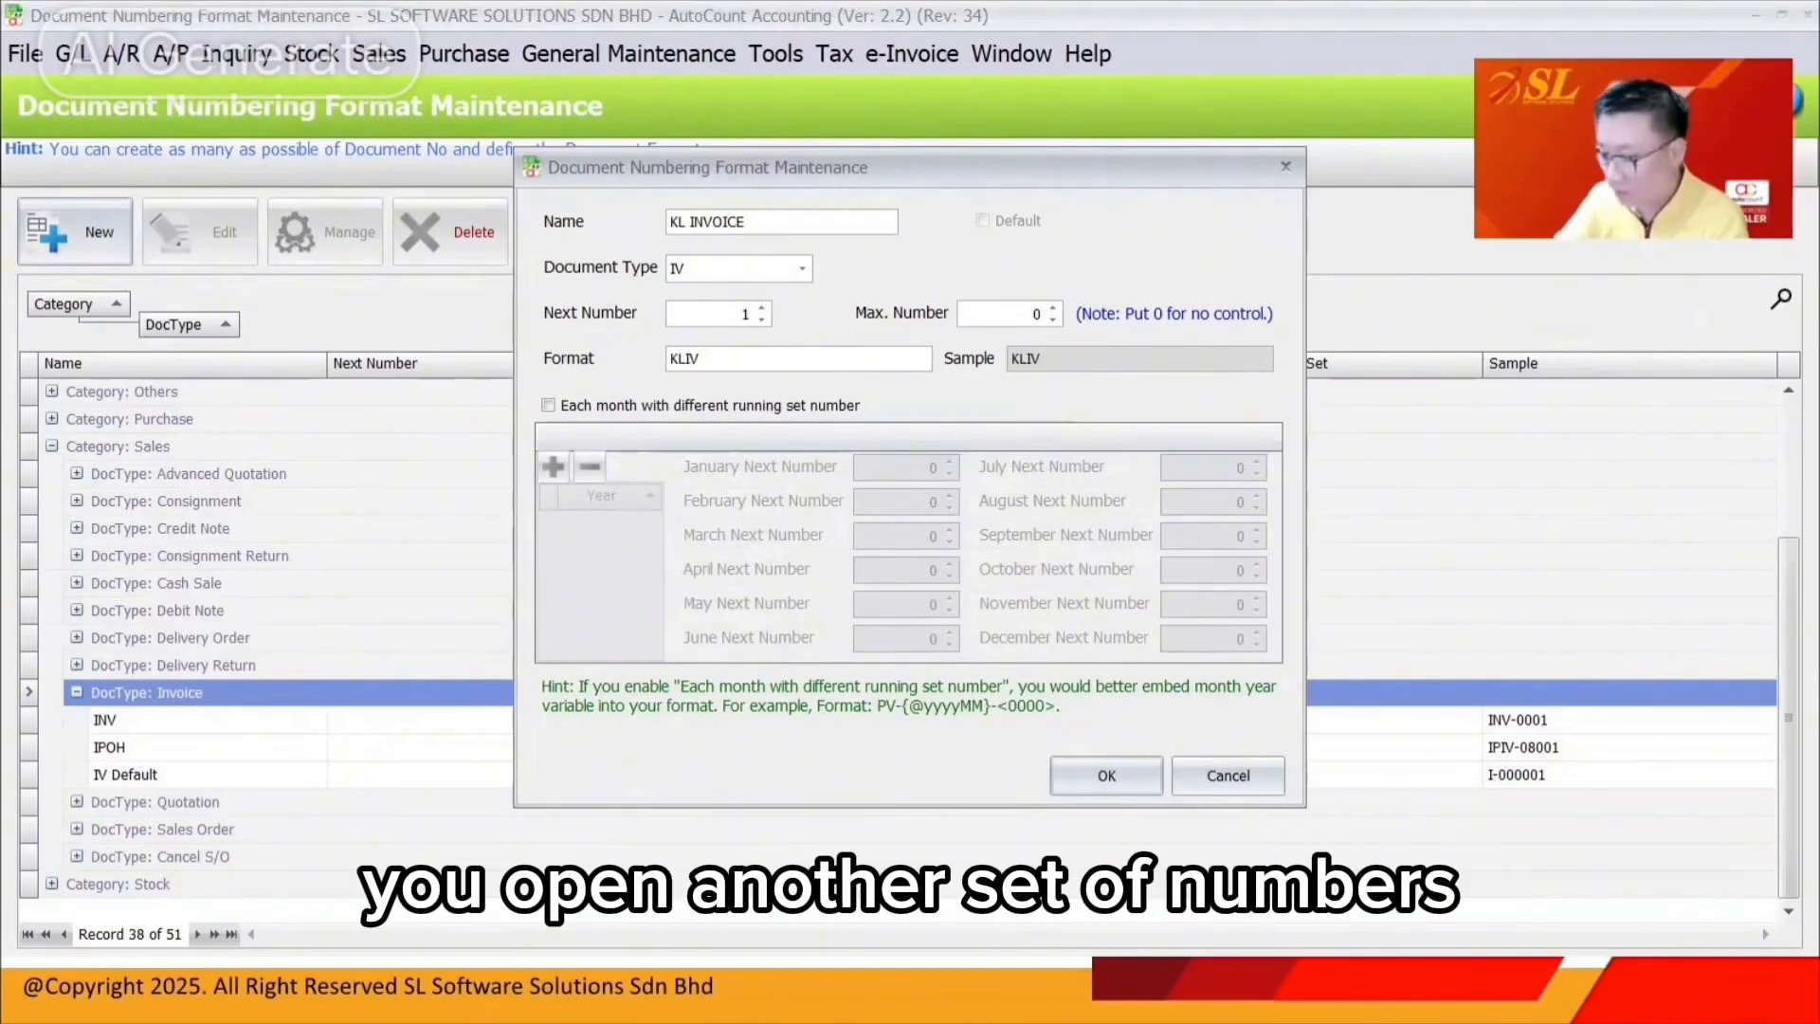
pyautogui.write('-<00000')
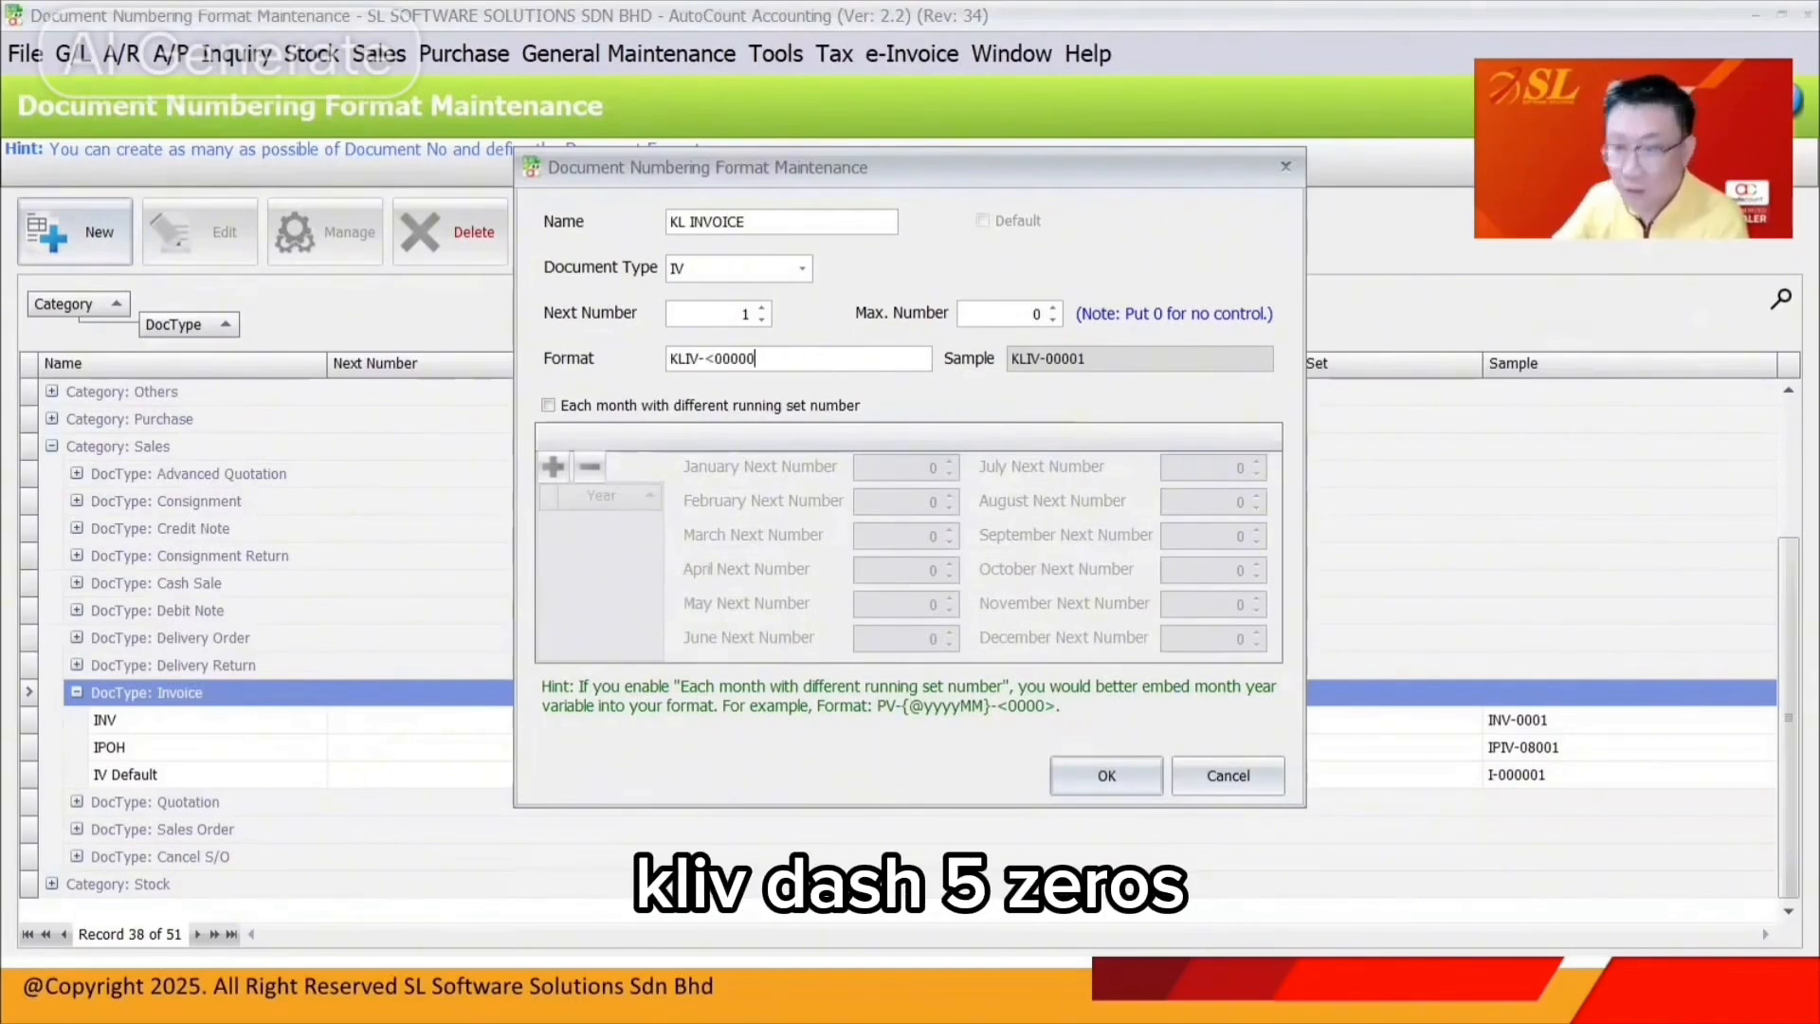
pyautogui.write('>')
pyautogui.doubleClick(745, 313)
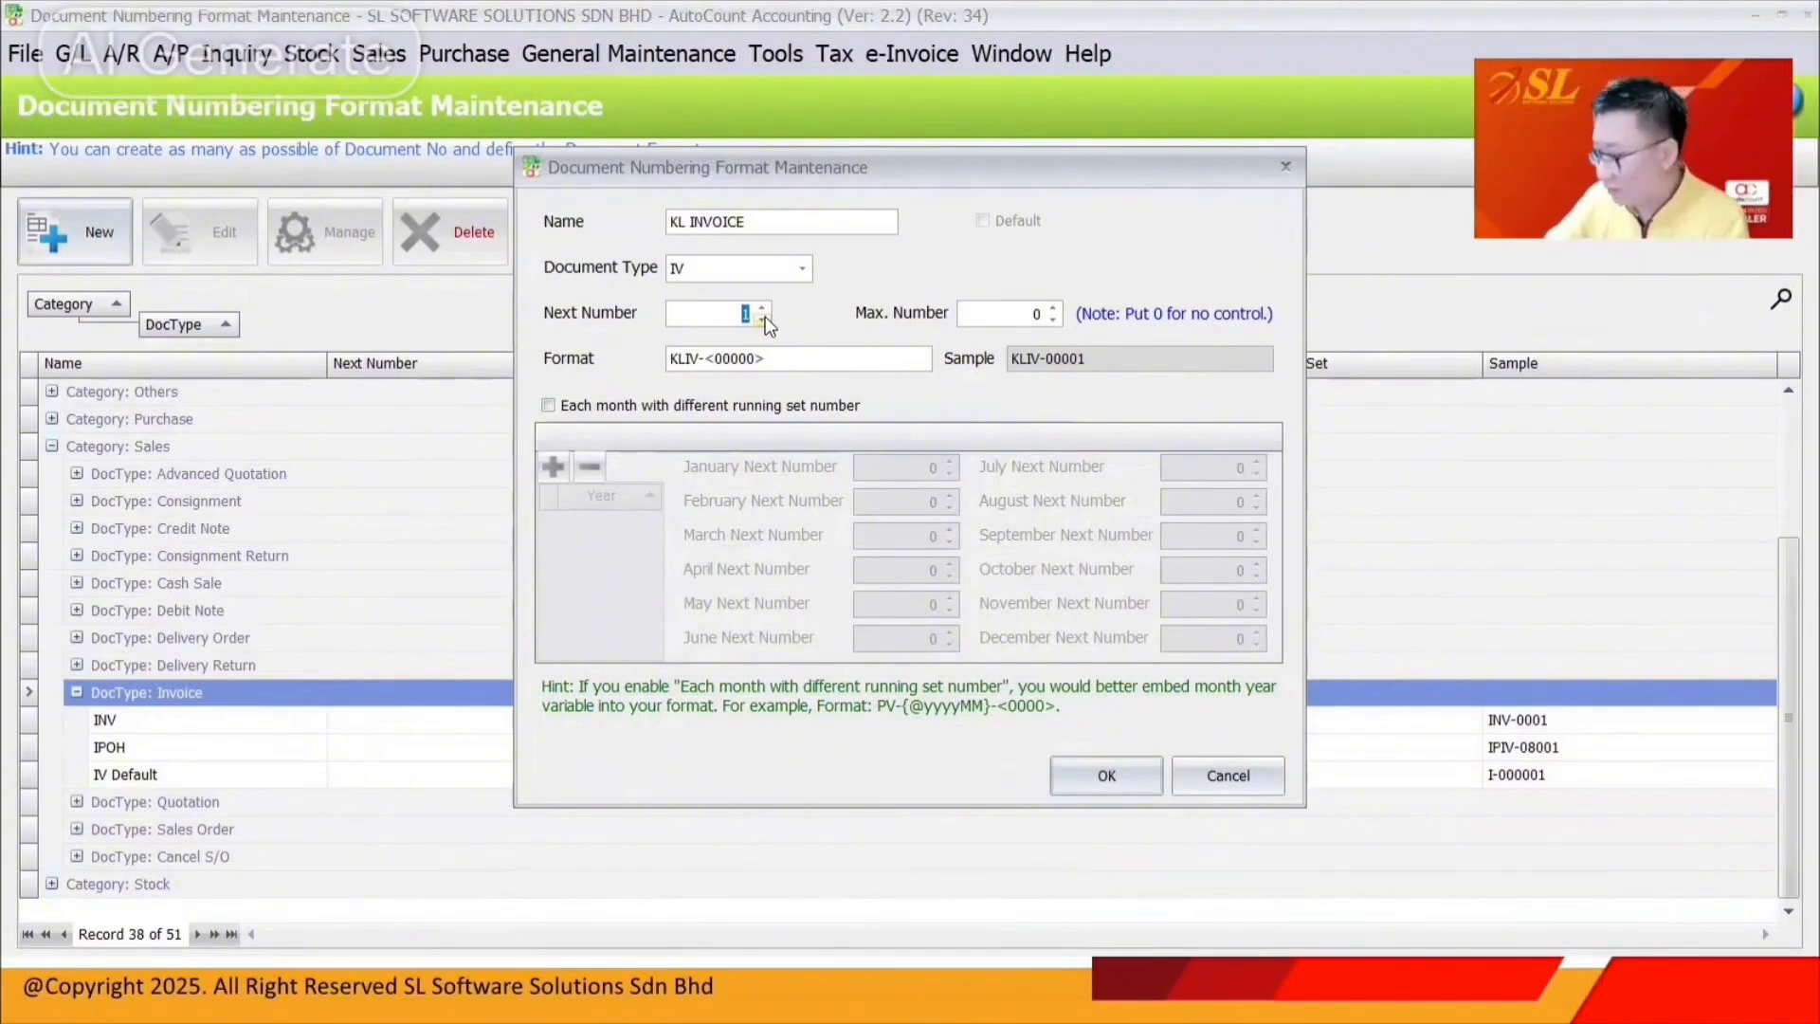
pyautogui.write('880')
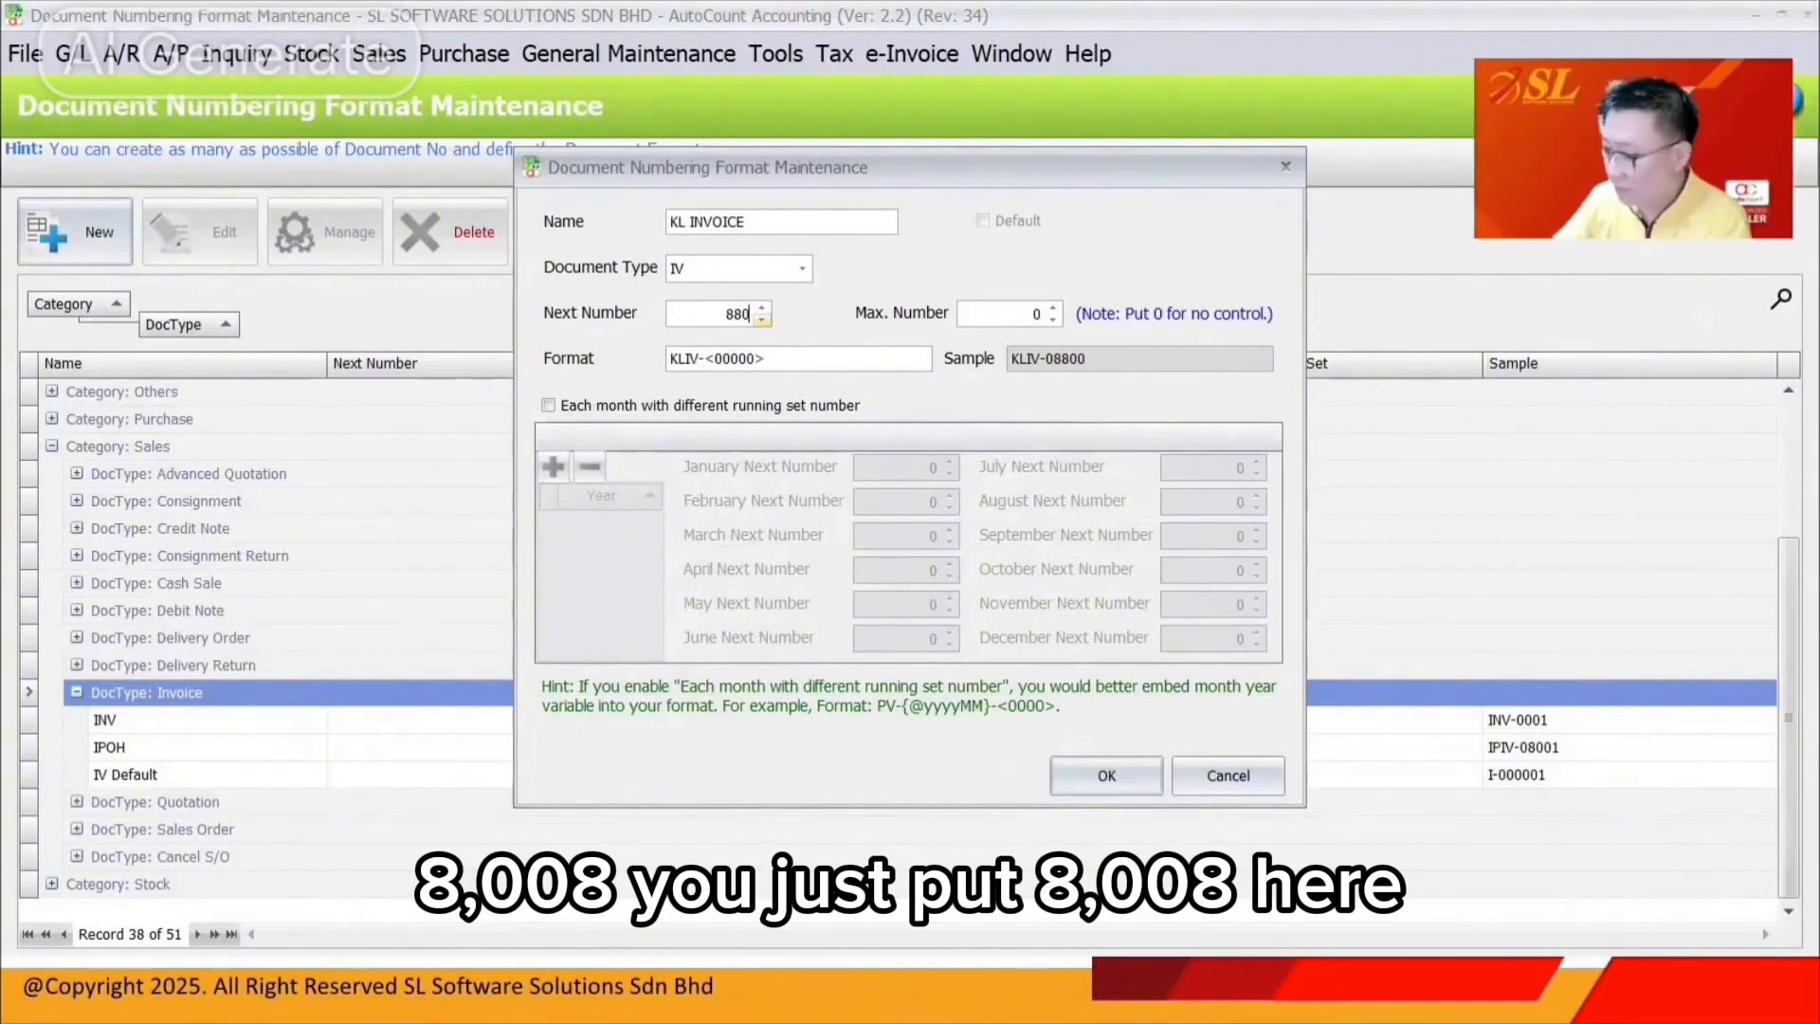
pyautogui.click(1078, 771)
pyautogui.click(500, 806)
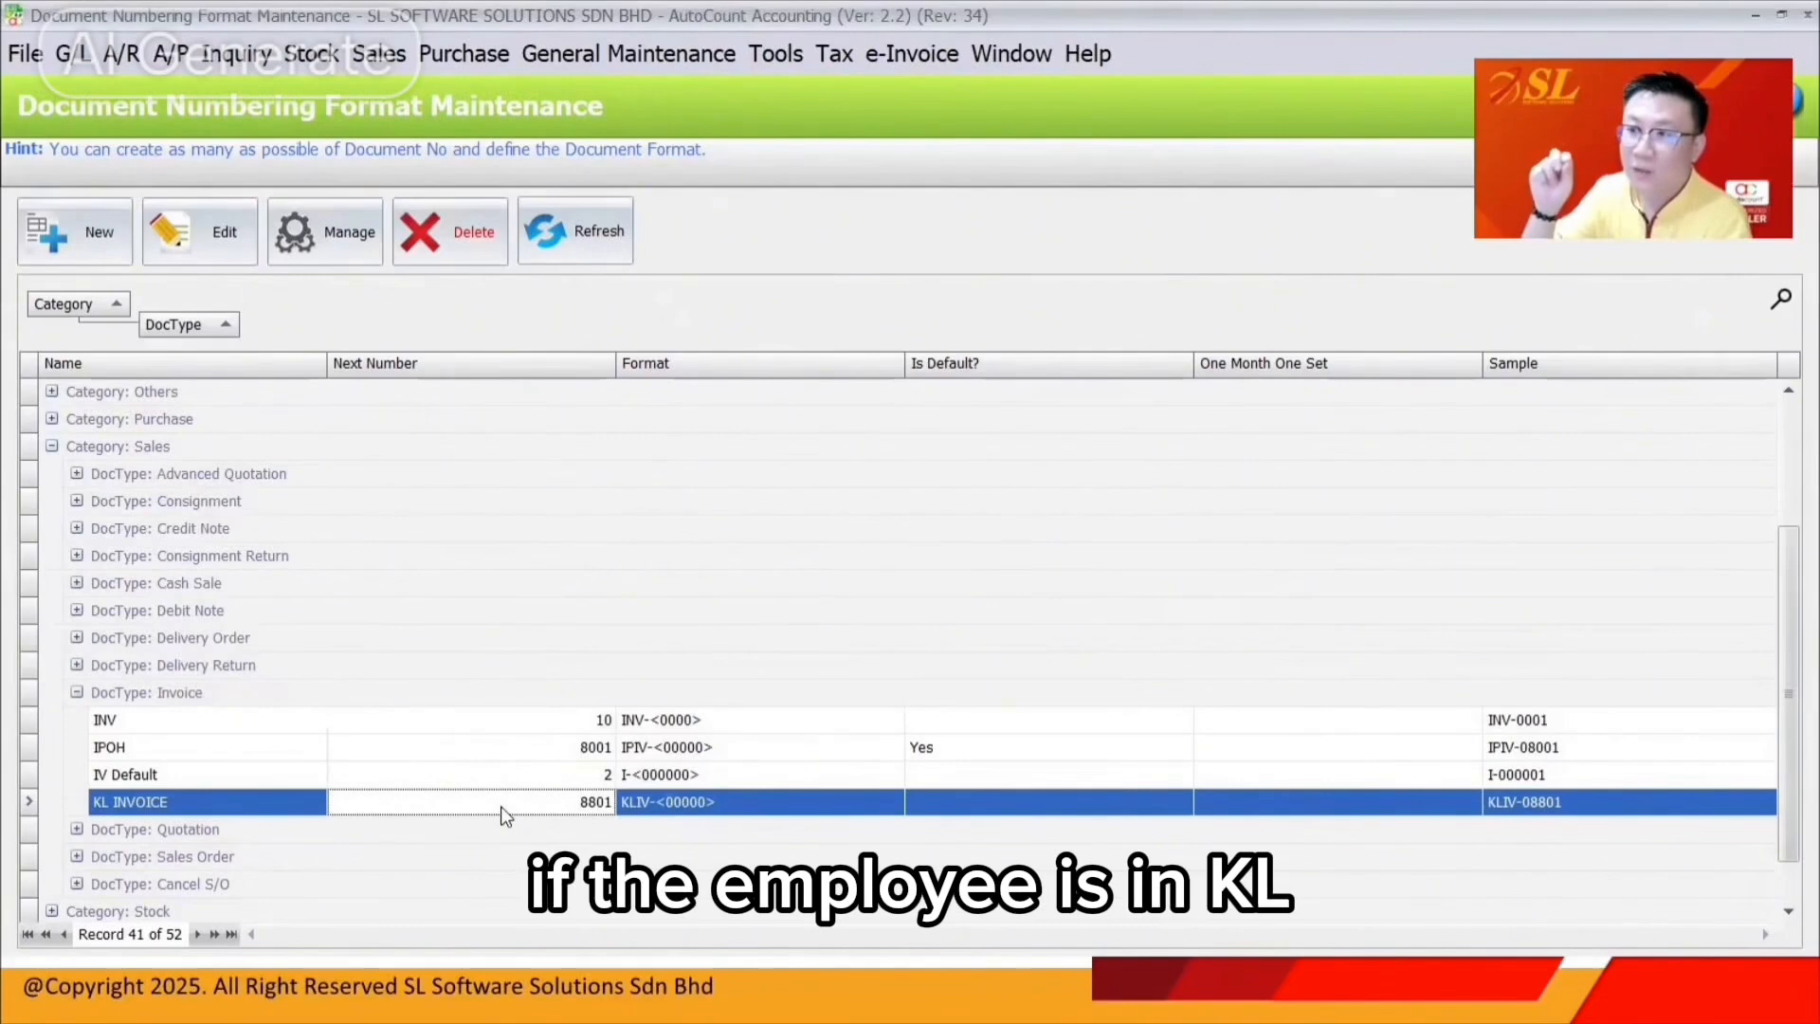
pyautogui.click(358, 254)
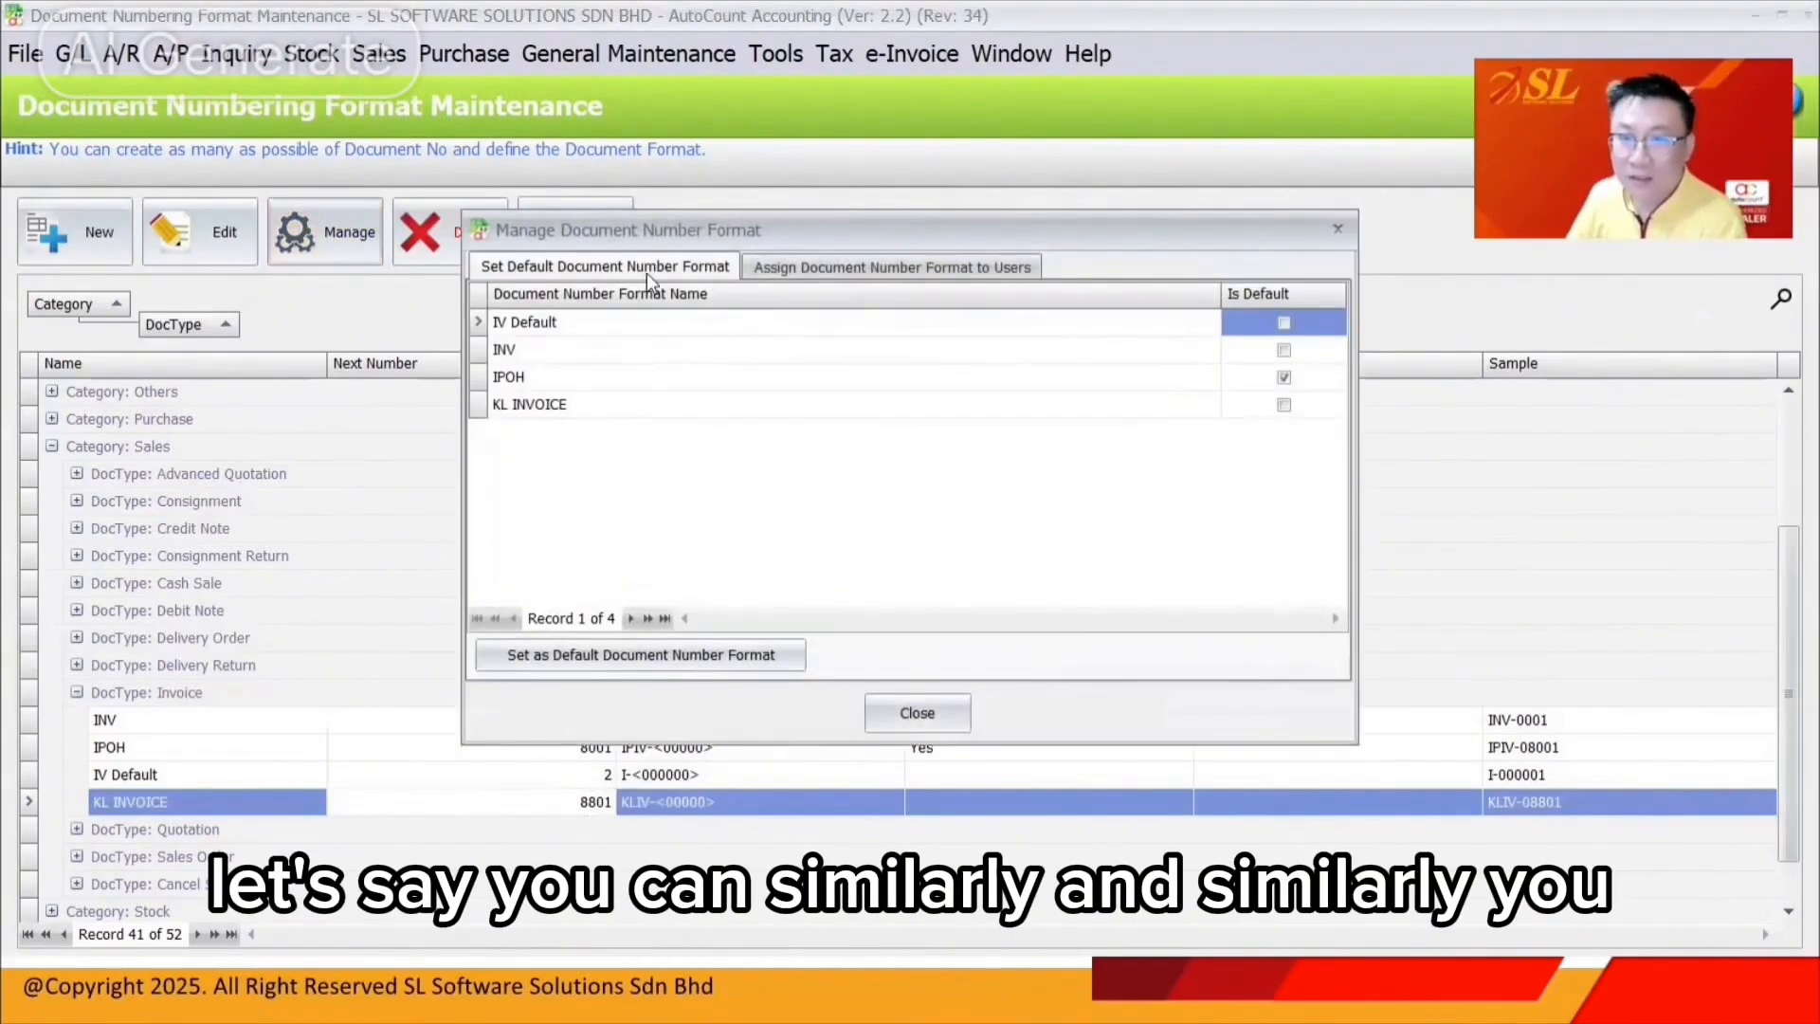
# Select the KL INVOICE format under Invoice and bring up its Manage settings.
pyautogui.click(1344, 231)
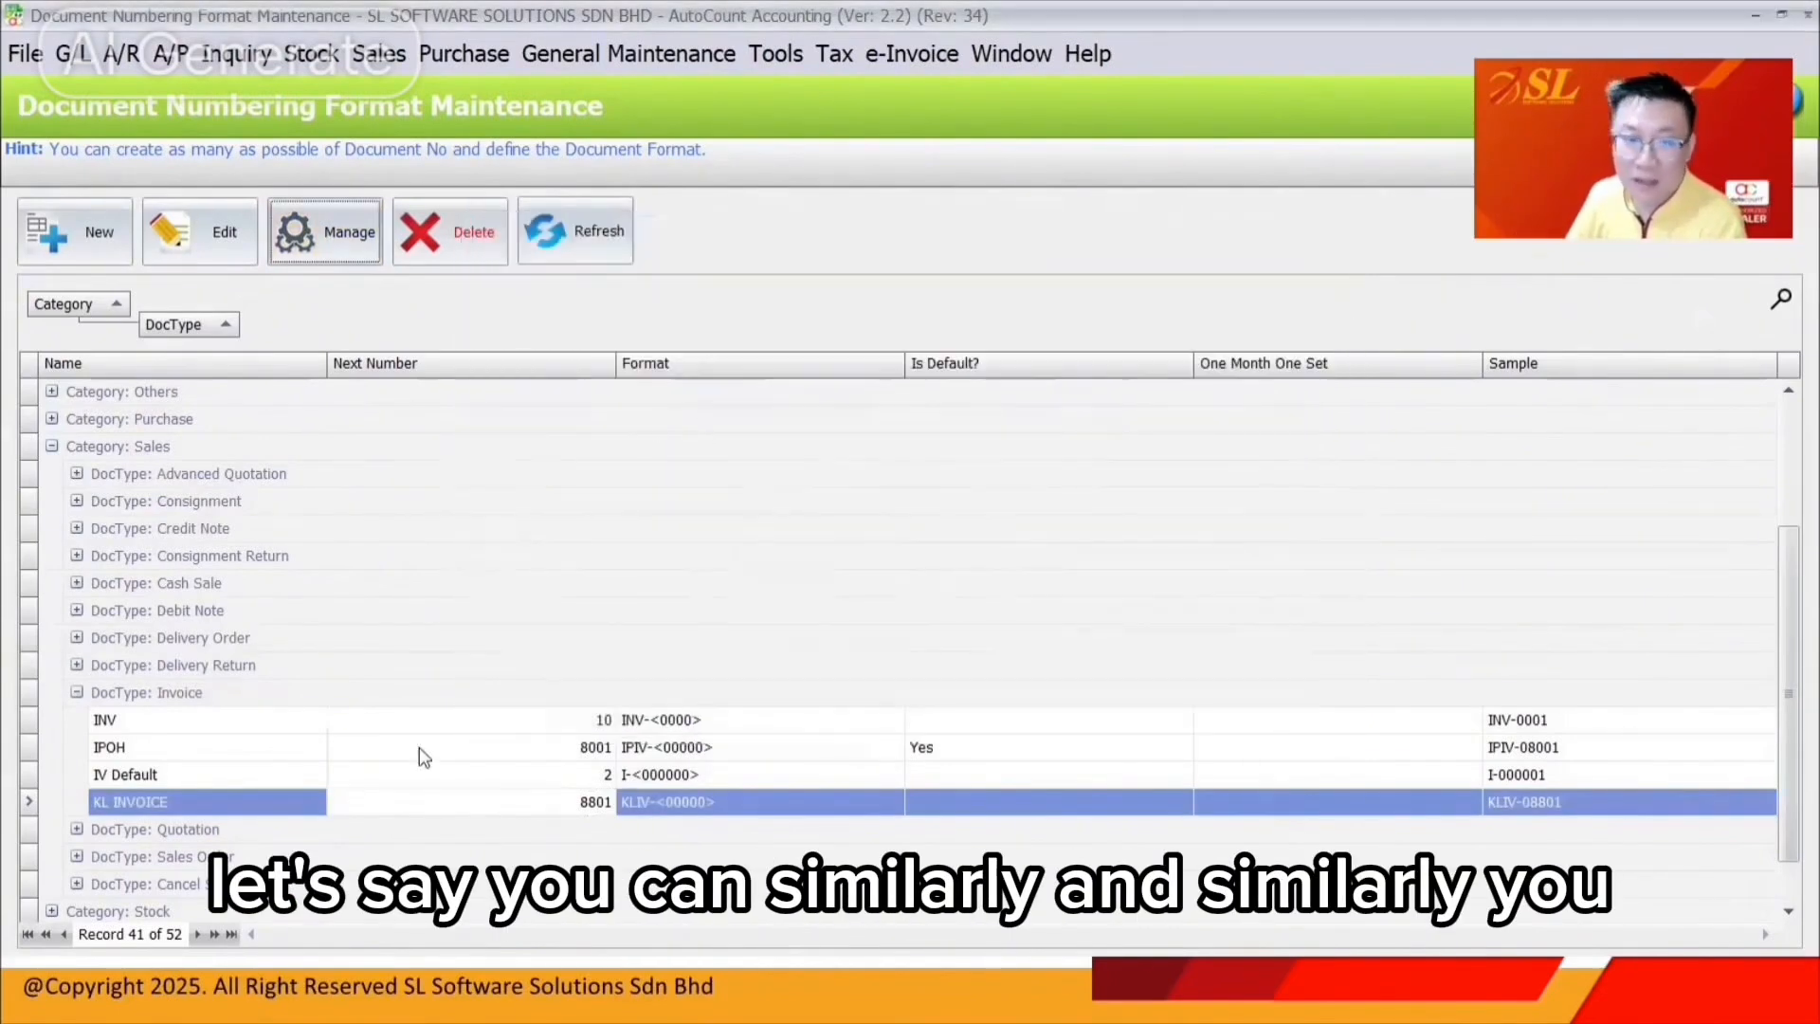
pyautogui.click(77, 692)
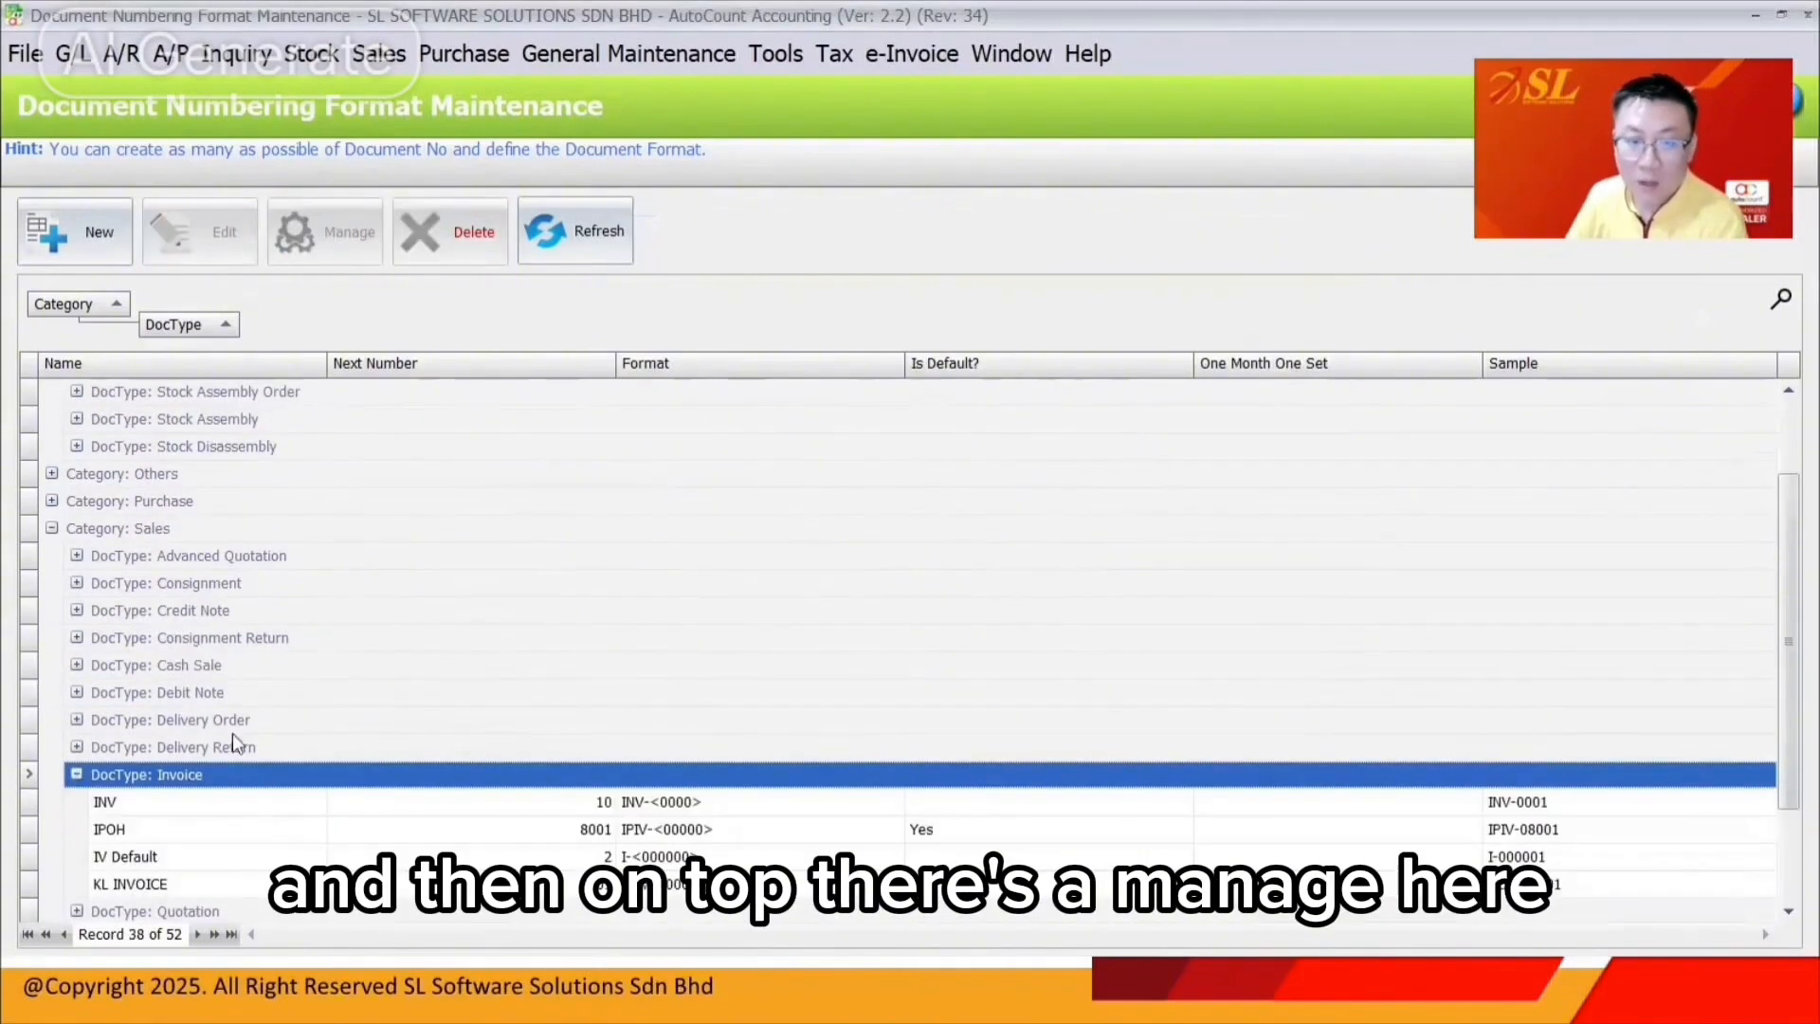
pyautogui.click(180, 881)
pyautogui.click(303, 232)
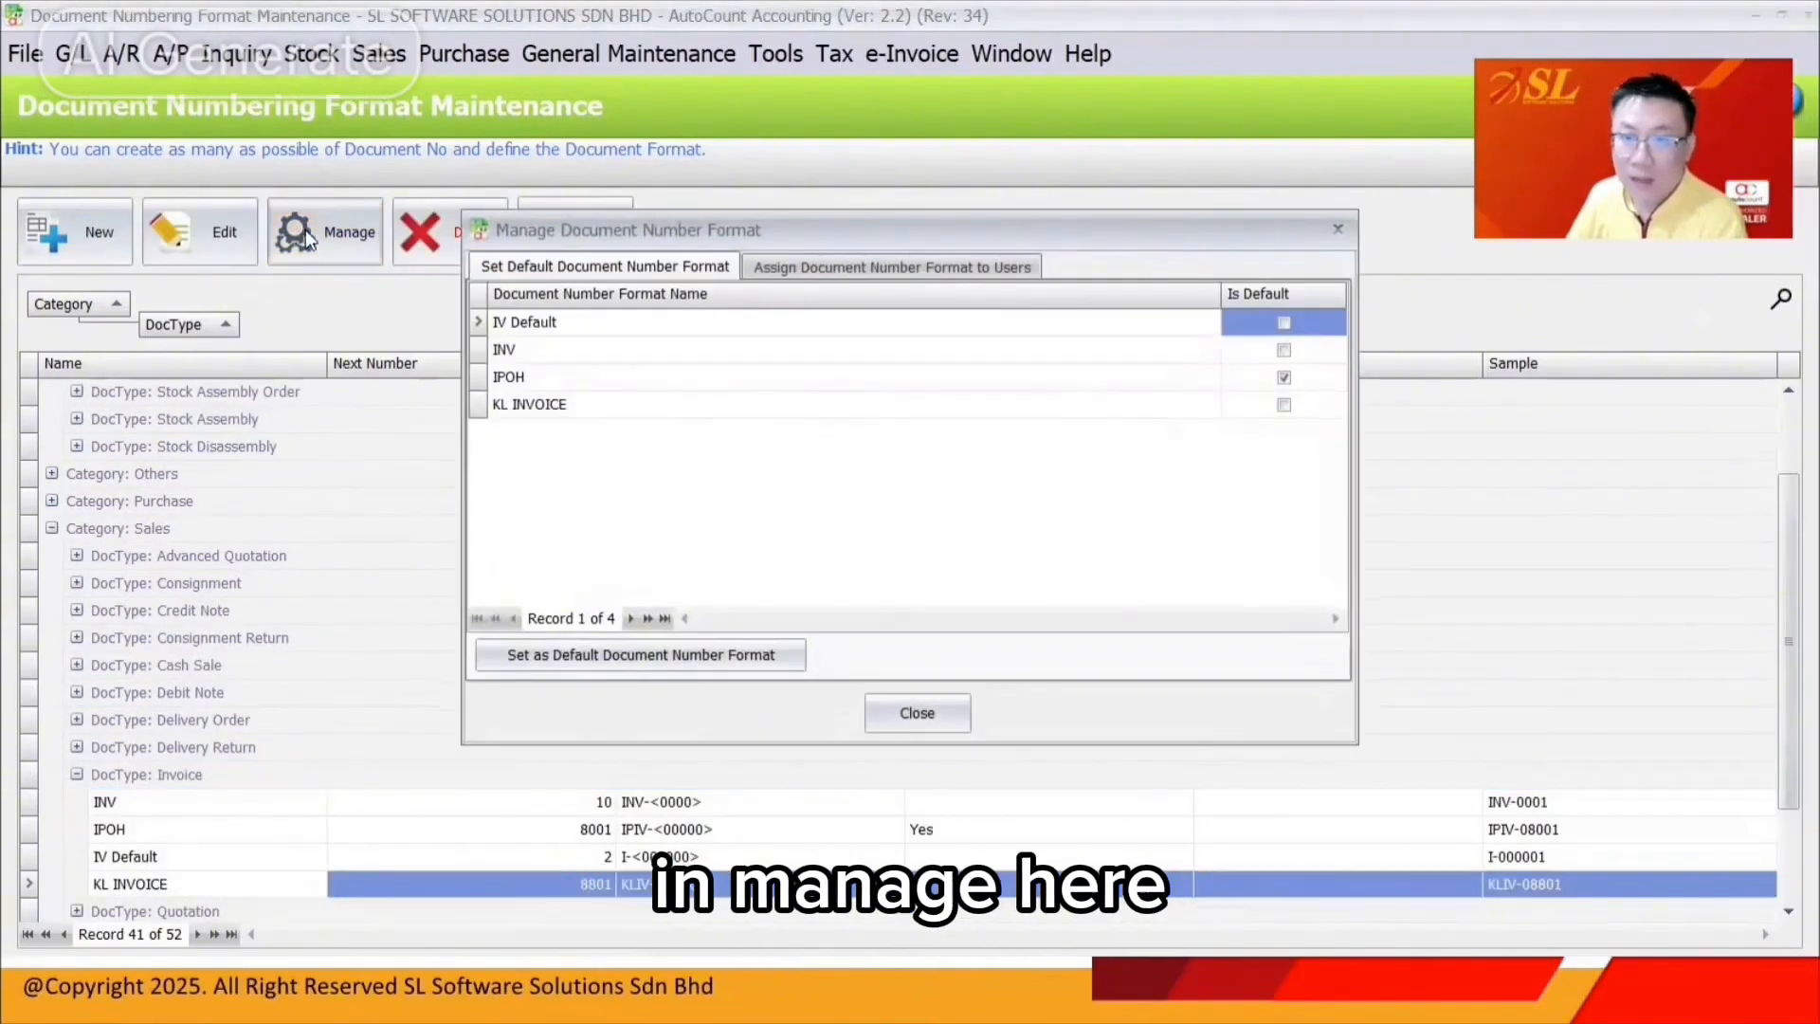
# Assign KL INVOICE to the staff user on the user-assignment tab and save.
pyautogui.click(837, 277)
pyautogui.click(739, 379)
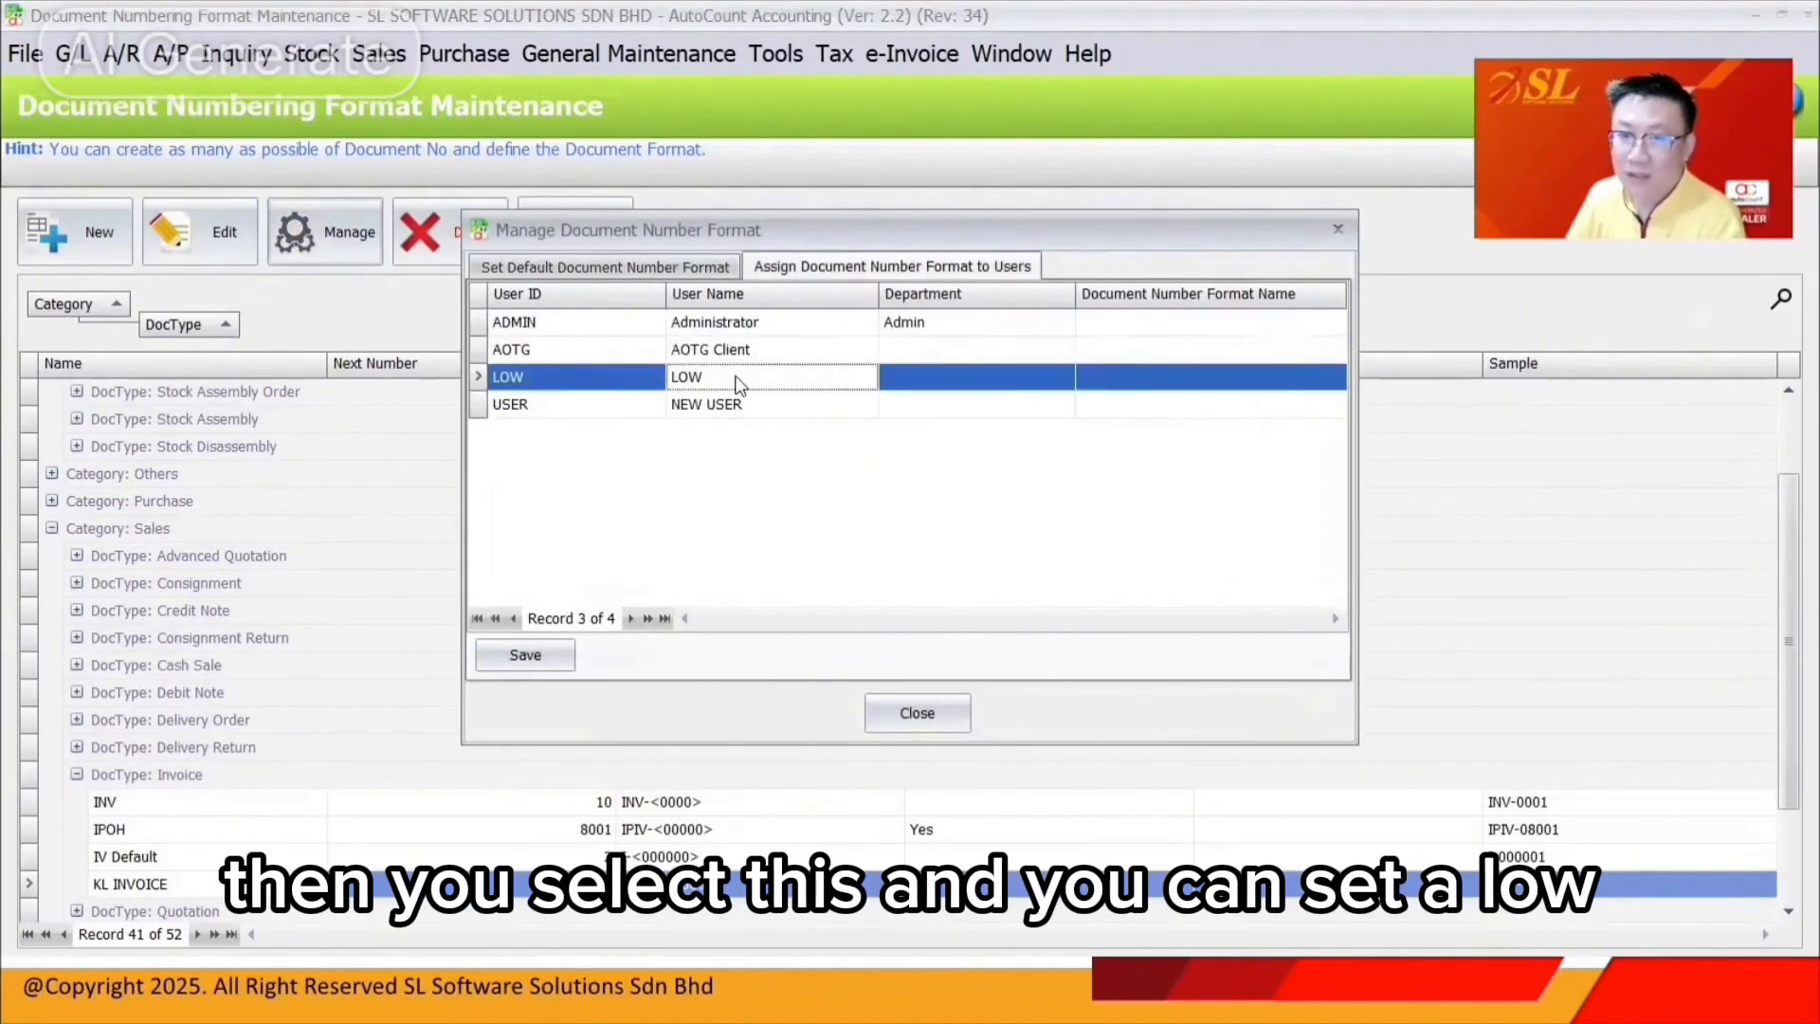
pyautogui.click(1138, 376)
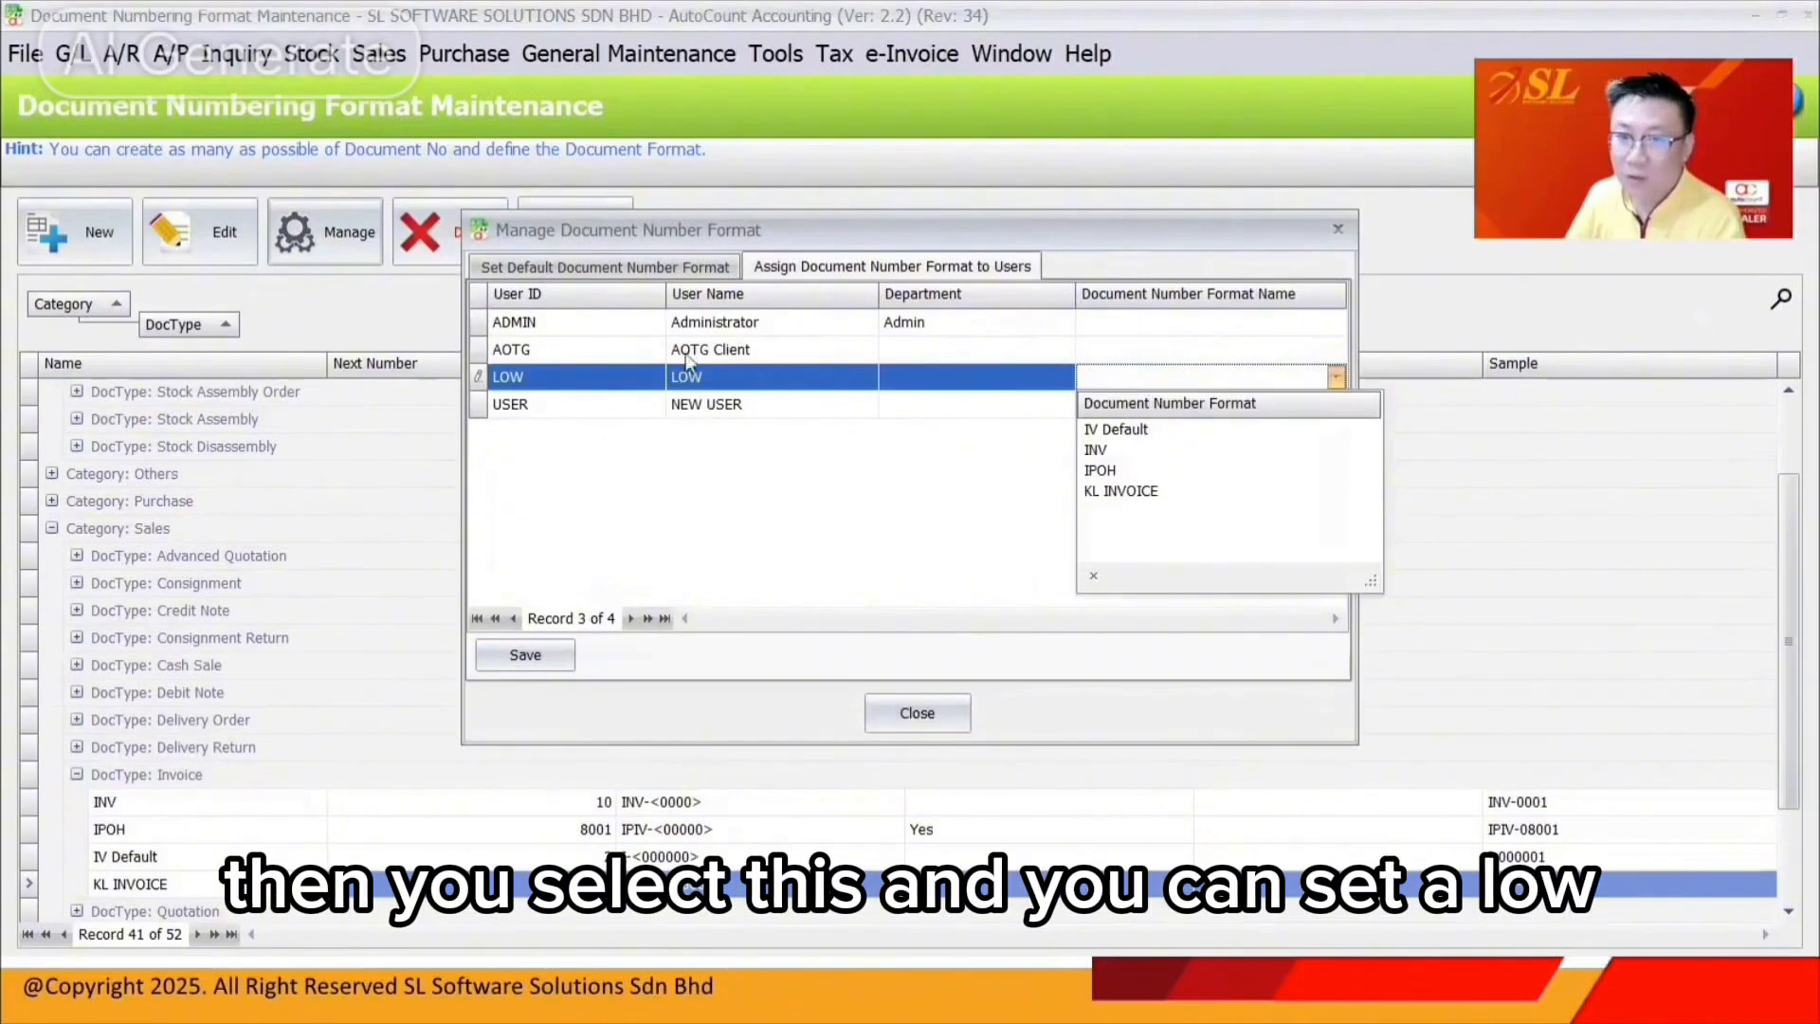
pyautogui.click(712, 377)
pyautogui.click(1164, 380)
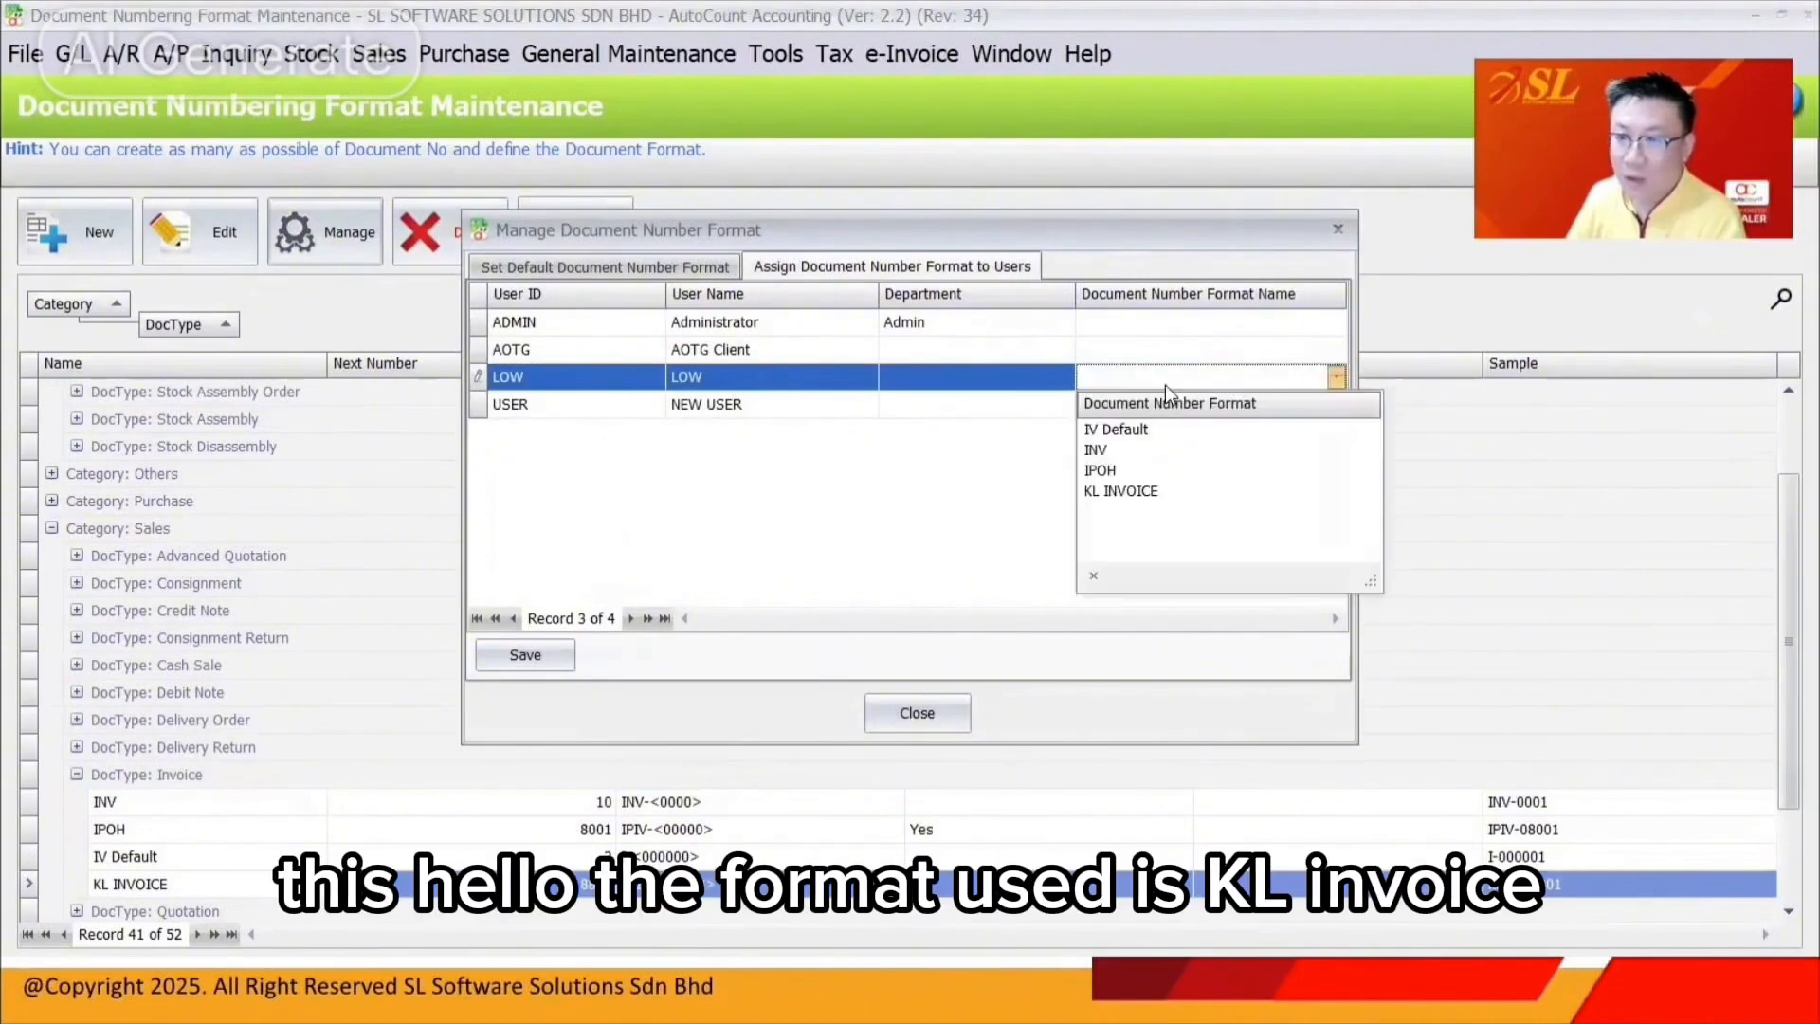
pyautogui.click(1147, 487)
pyautogui.click(519, 656)
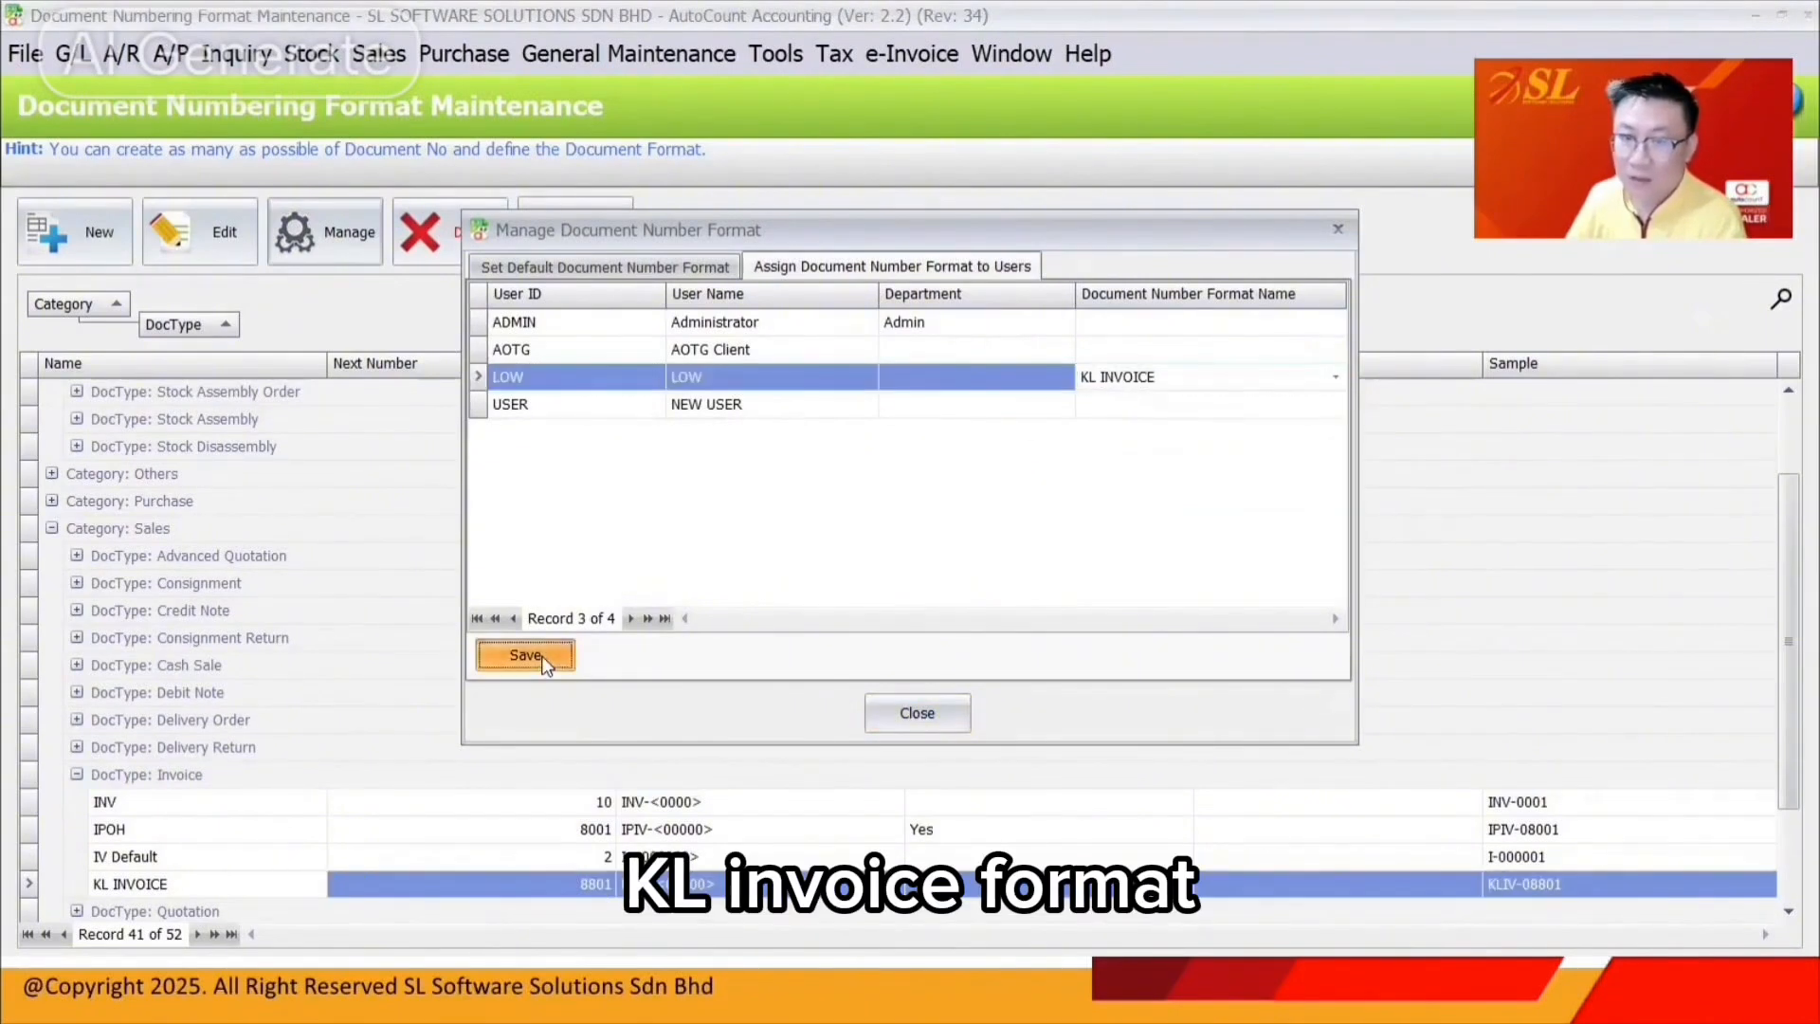
pyautogui.click(917, 713)
# Start a new invoice as administrator and confirm it still proposes IPIV-08001.
pyautogui.click(1785, 21)
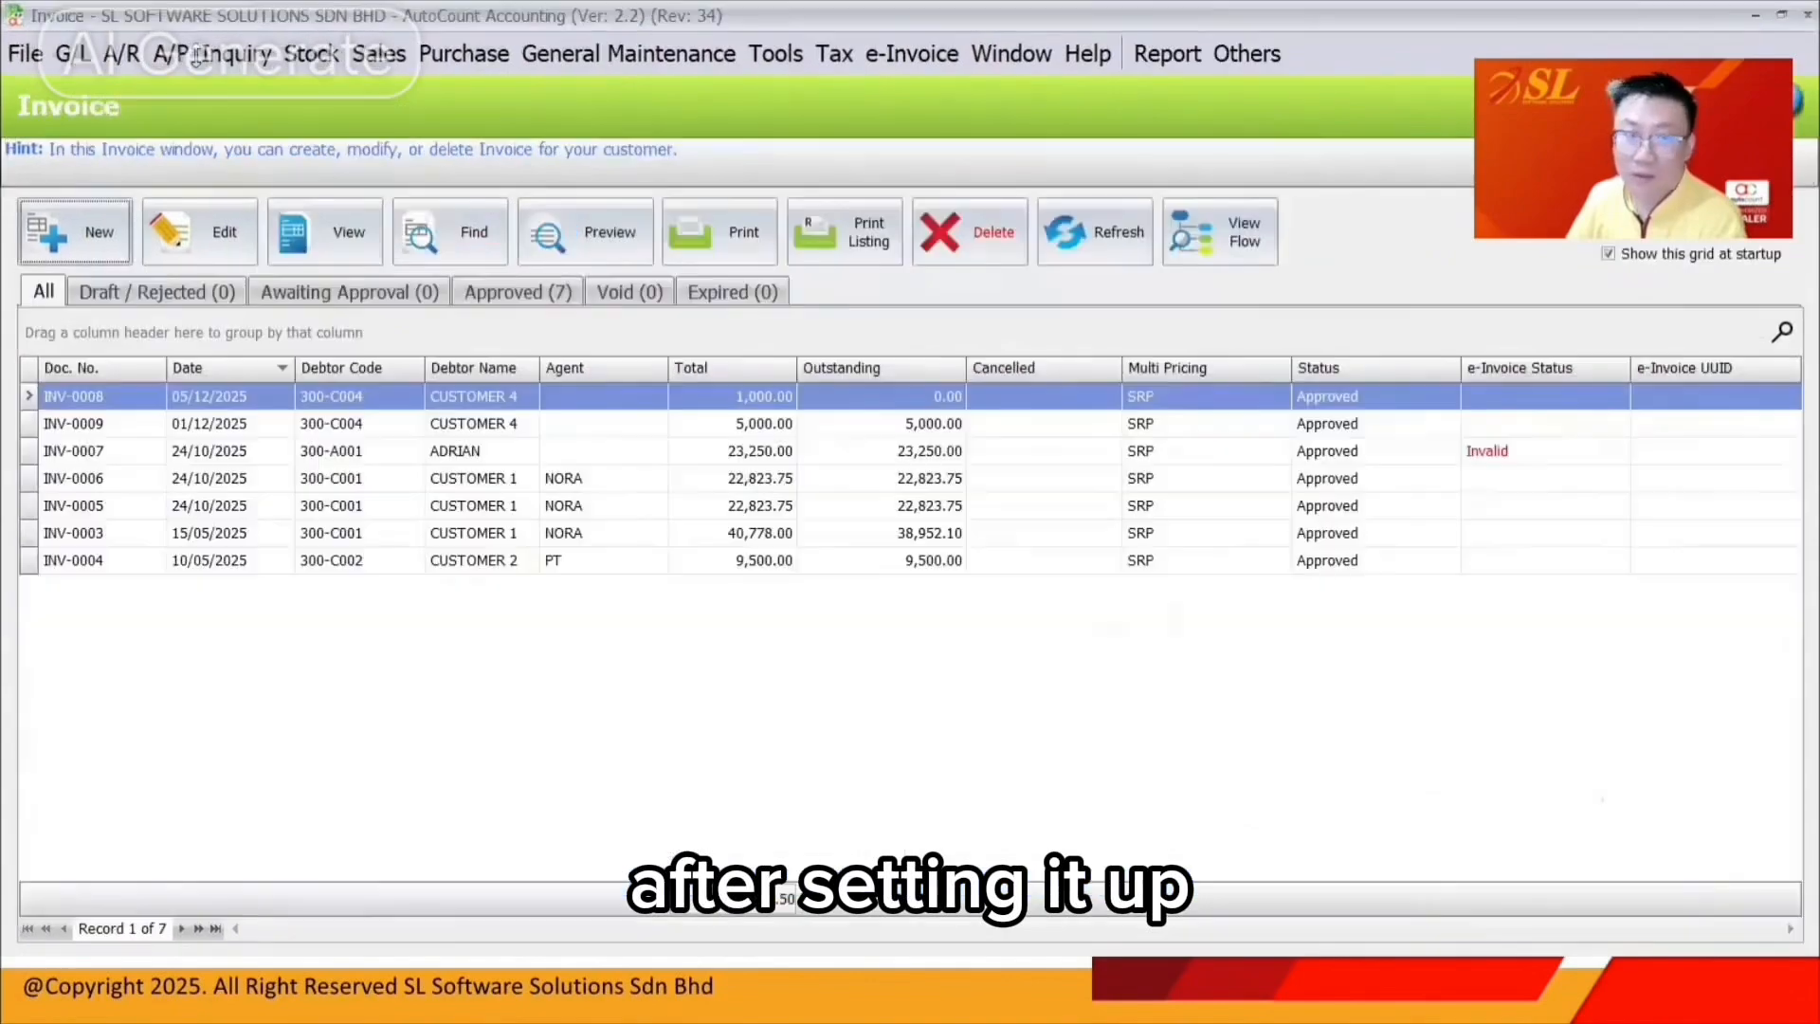
pyautogui.click(1785, 20)
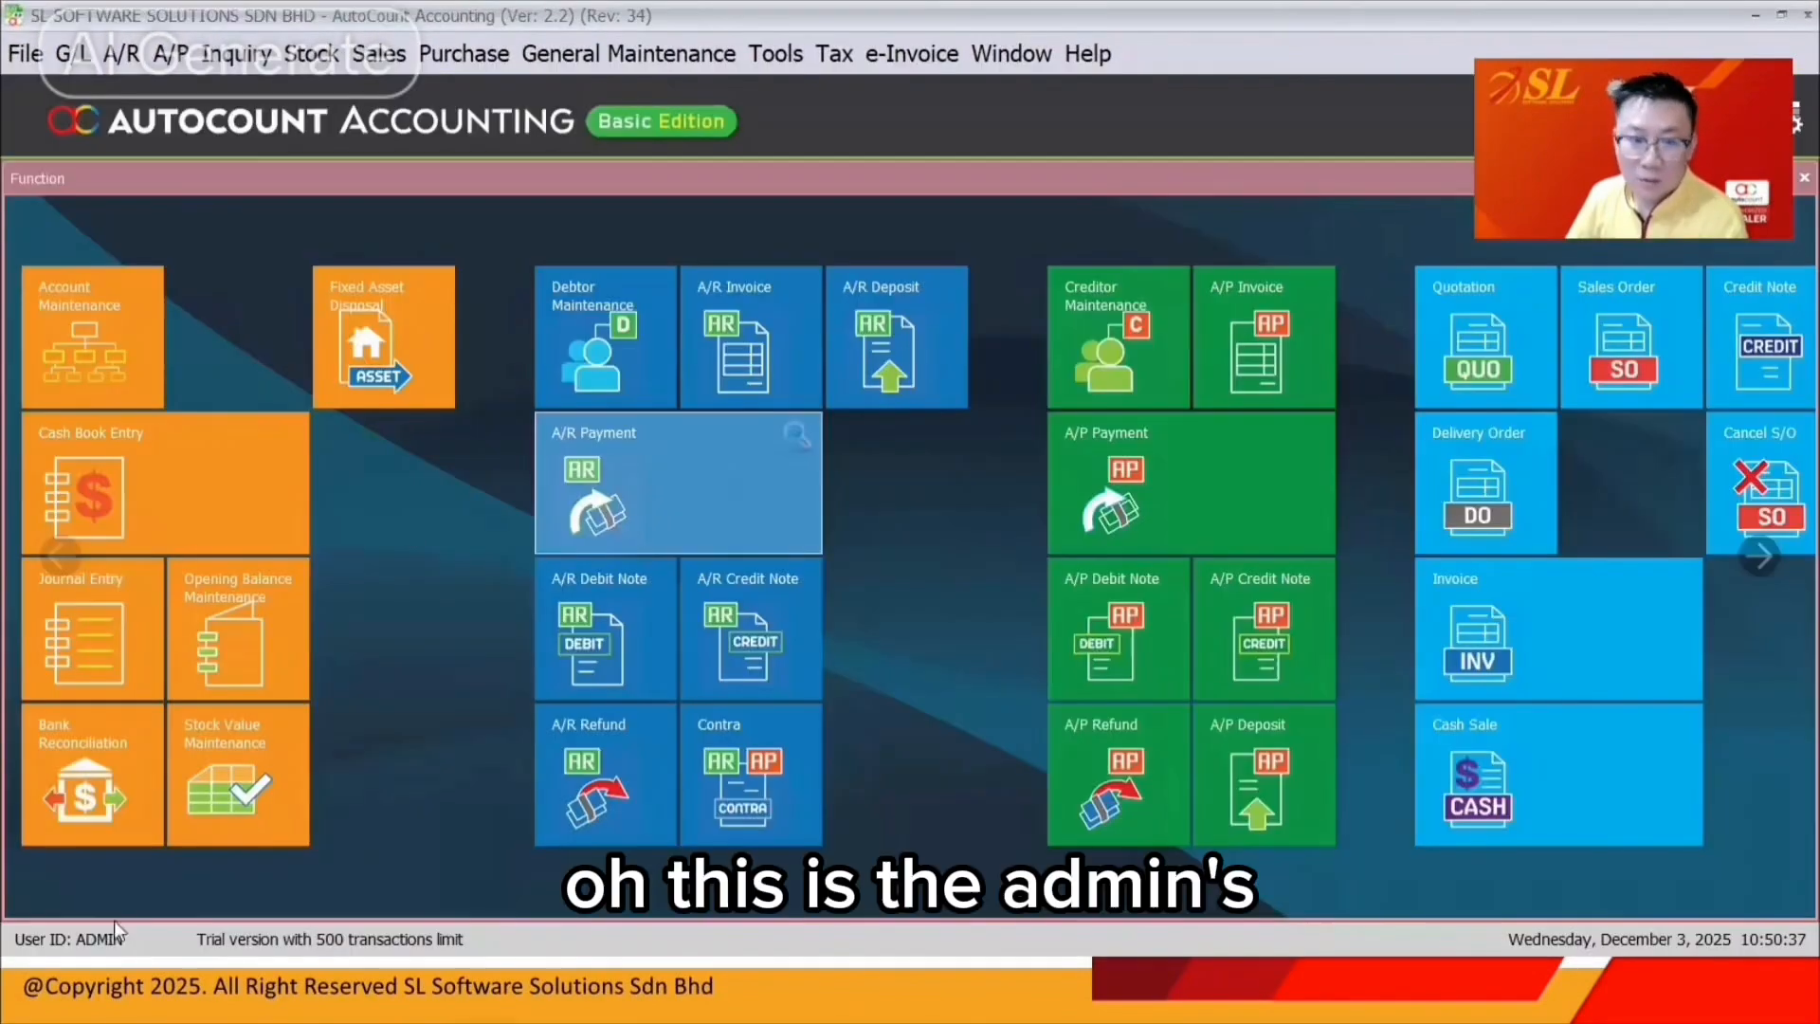
pyautogui.click(379, 53)
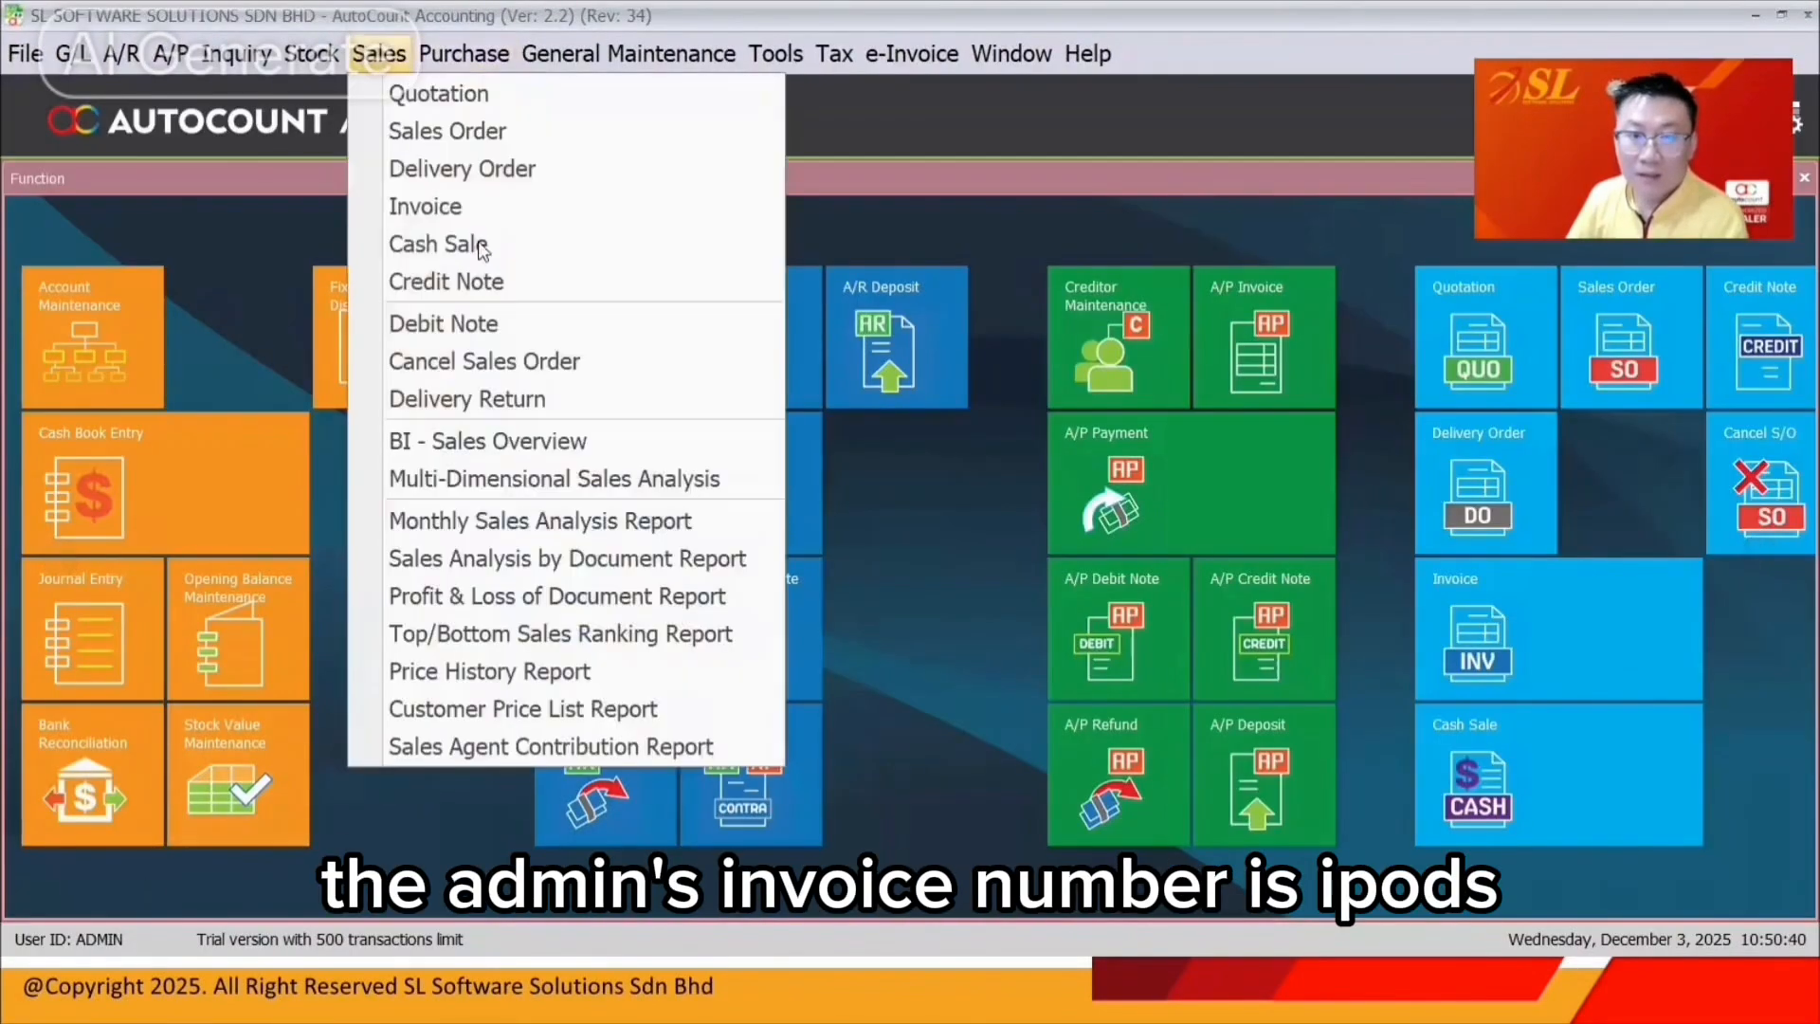
pyautogui.click(492, 210)
pyautogui.click(107, 231)
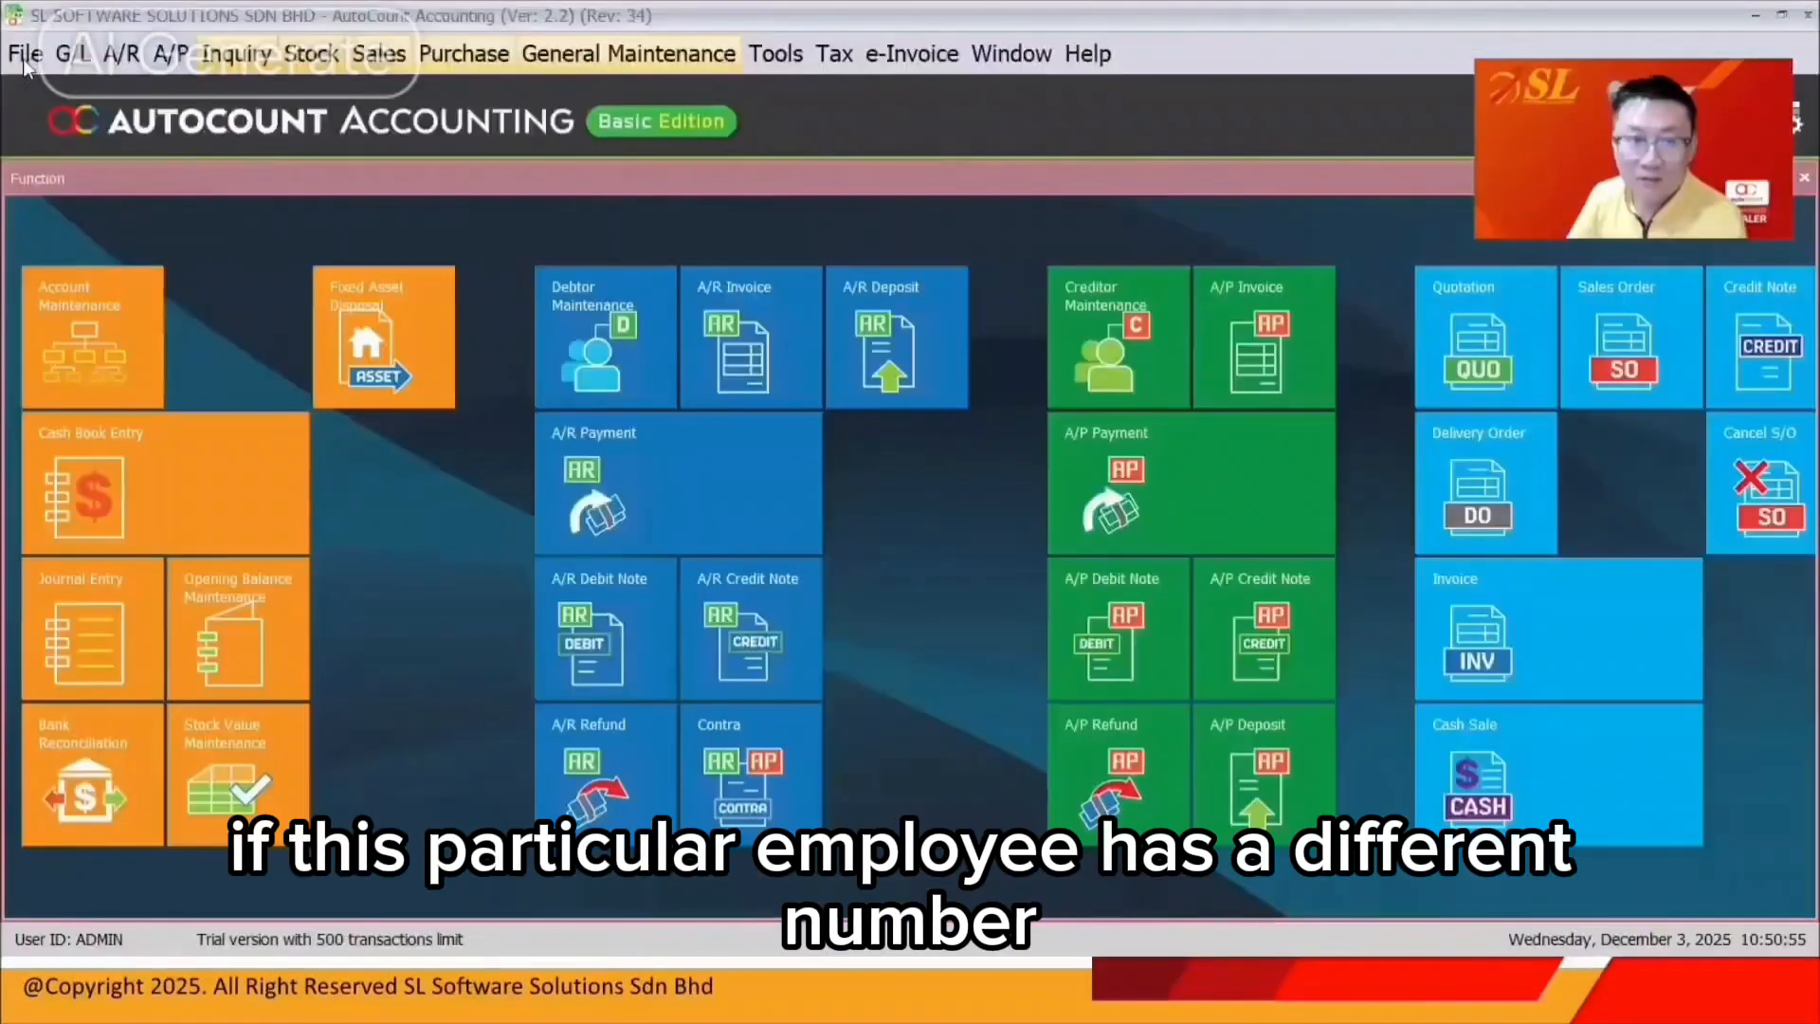
pyautogui.click(26, 53)
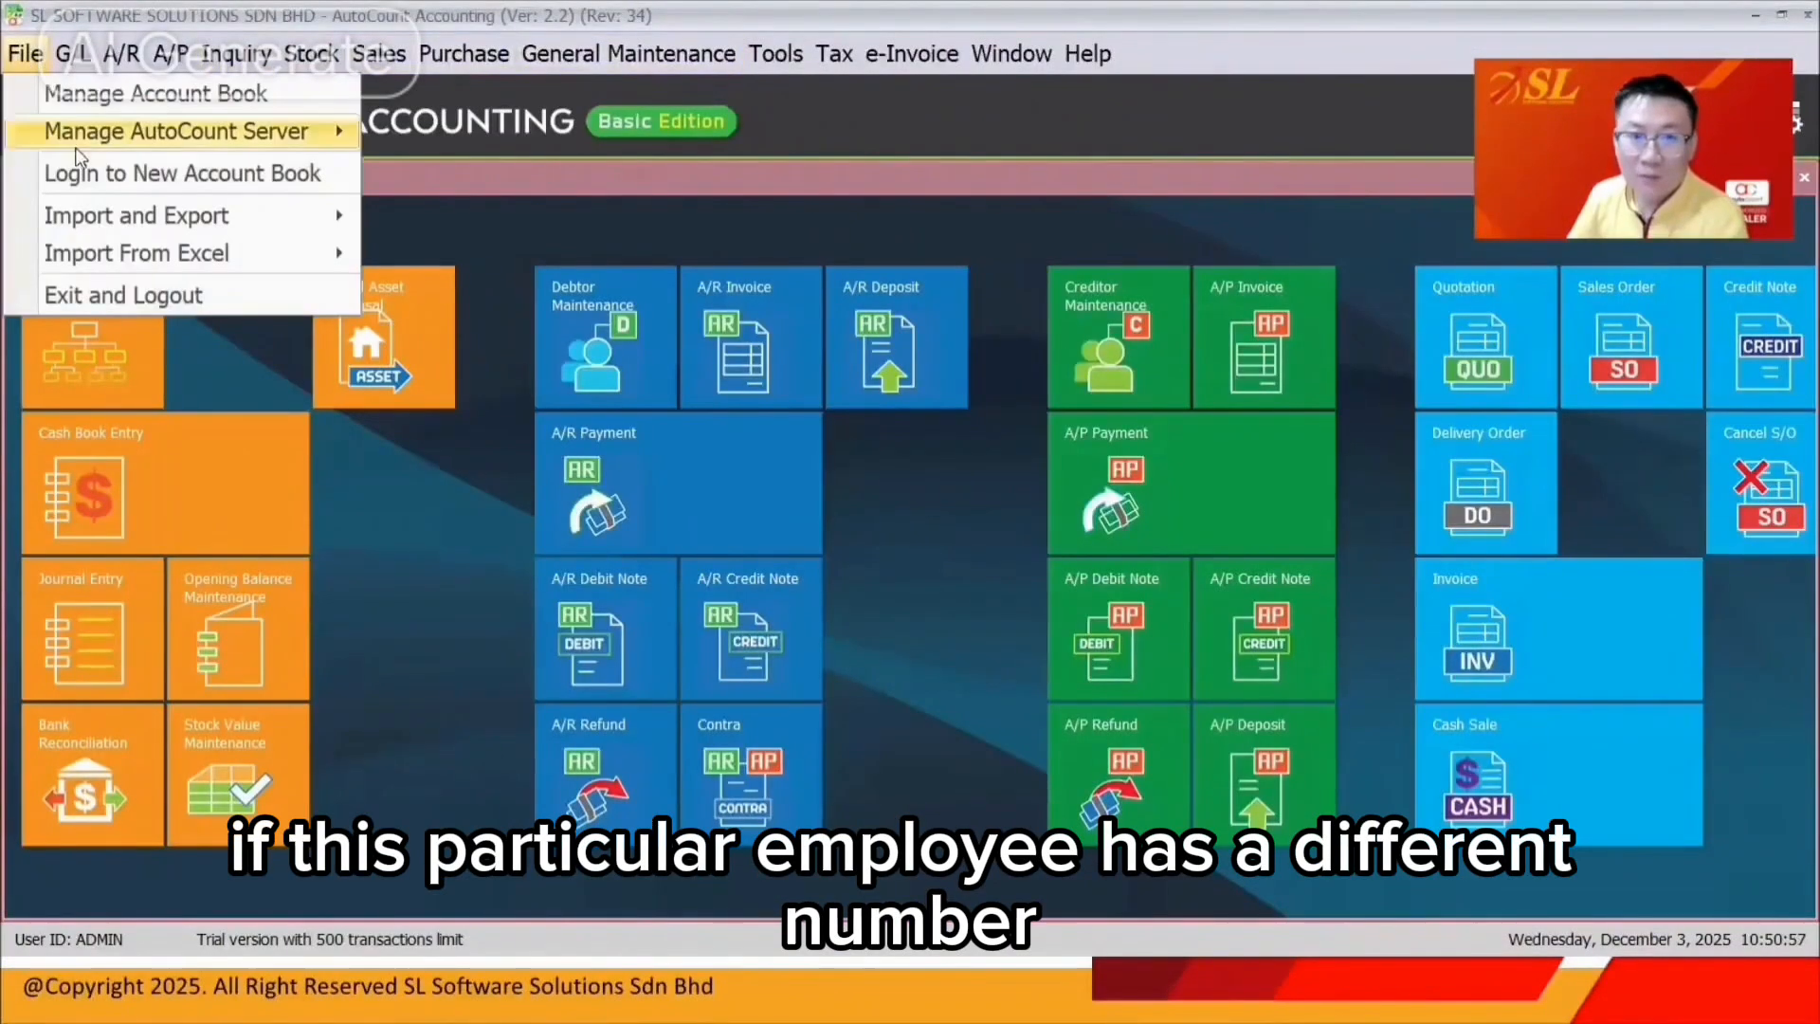
# Log in to the account book again as the KL staff user and open a new draft invoice.
pyautogui.click(100, 178)
pyautogui.click(865, 516)
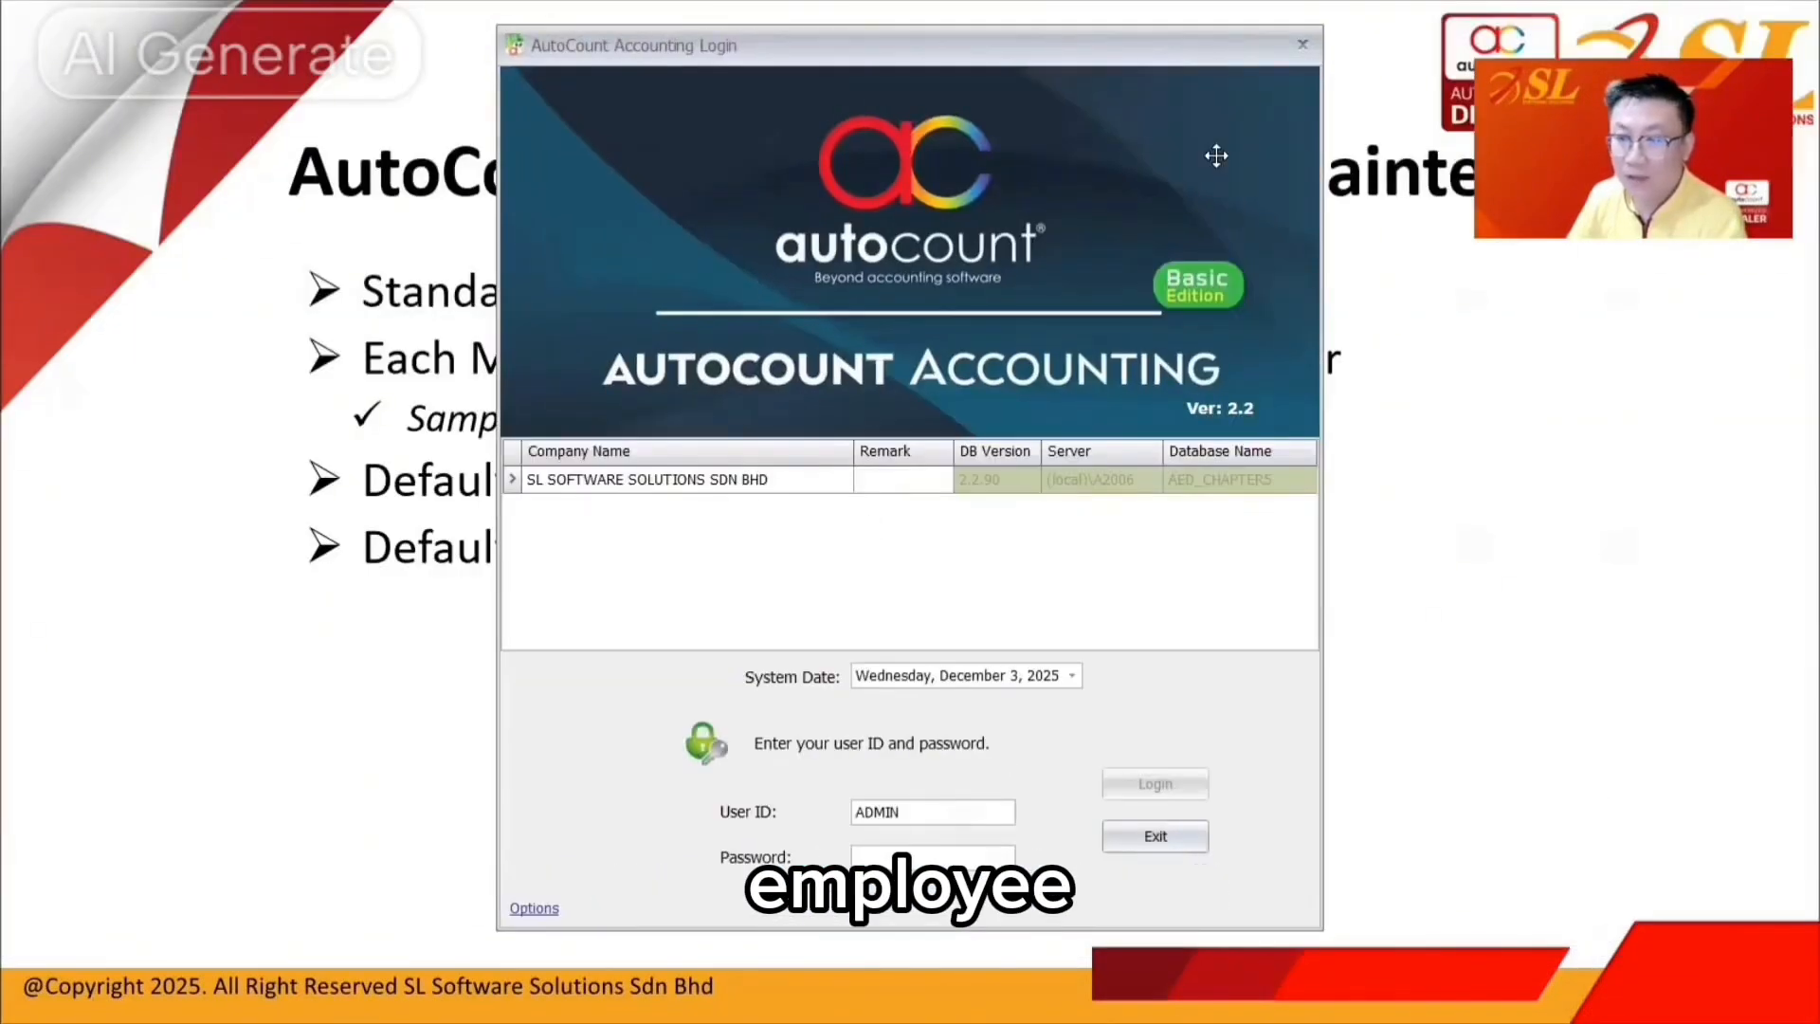
pyautogui.doubleClick(882, 807)
pyautogui.write('LONG')
pyautogui.press('Tab')
pyautogui.press('Return')
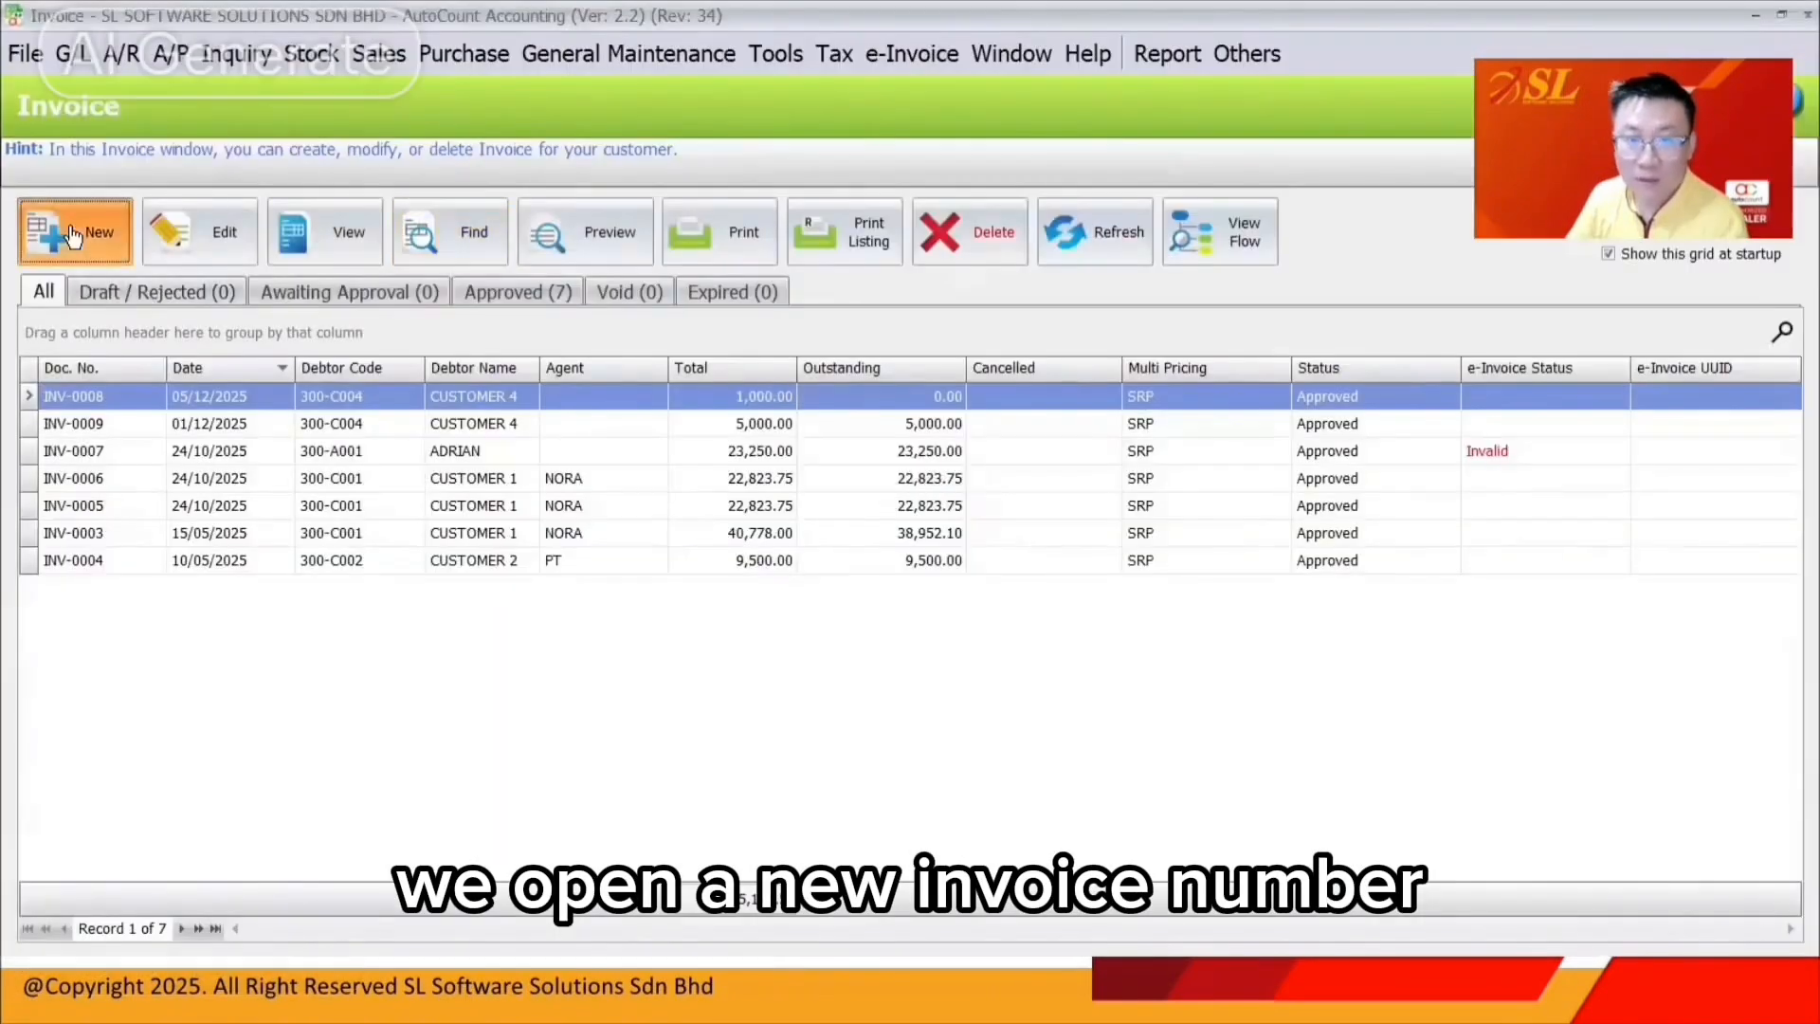
pyautogui.click(73, 234)
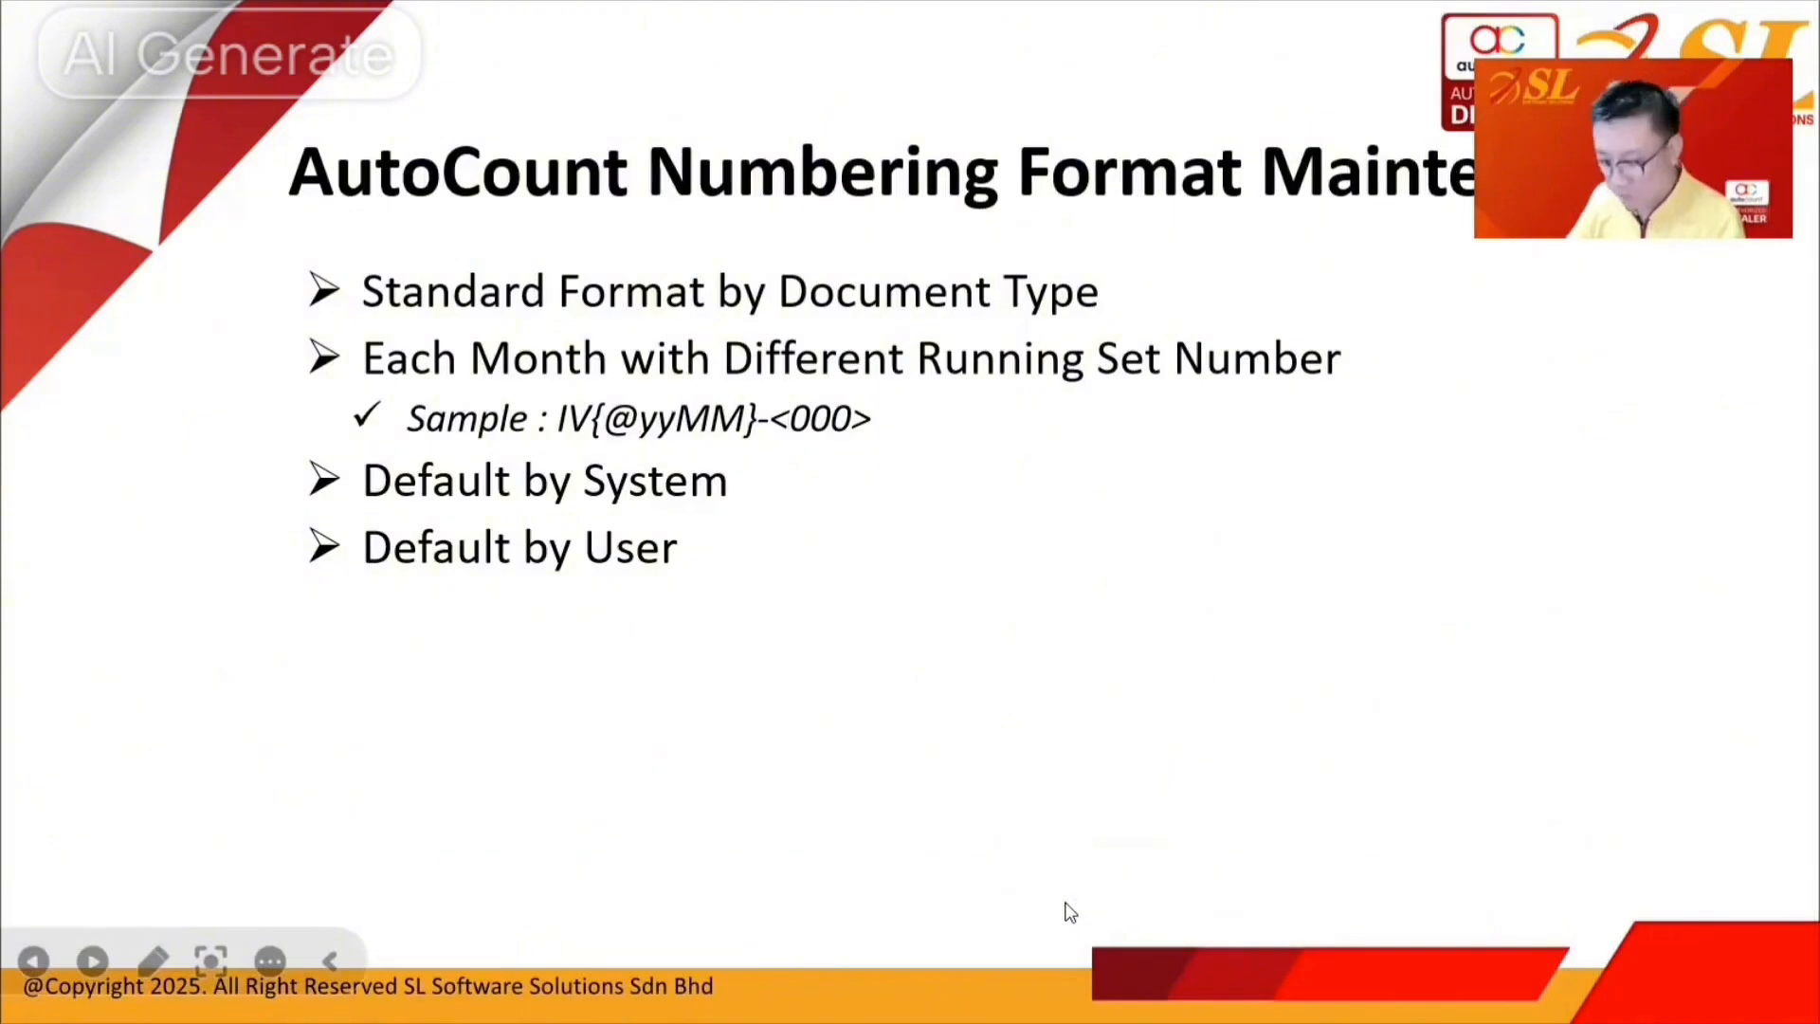
# Open Document Numbering Format Maintenance and expand Purchase > Purchase Invoice to show PI Default and PINV.
pyautogui.hotkey('alt', 'Tab')
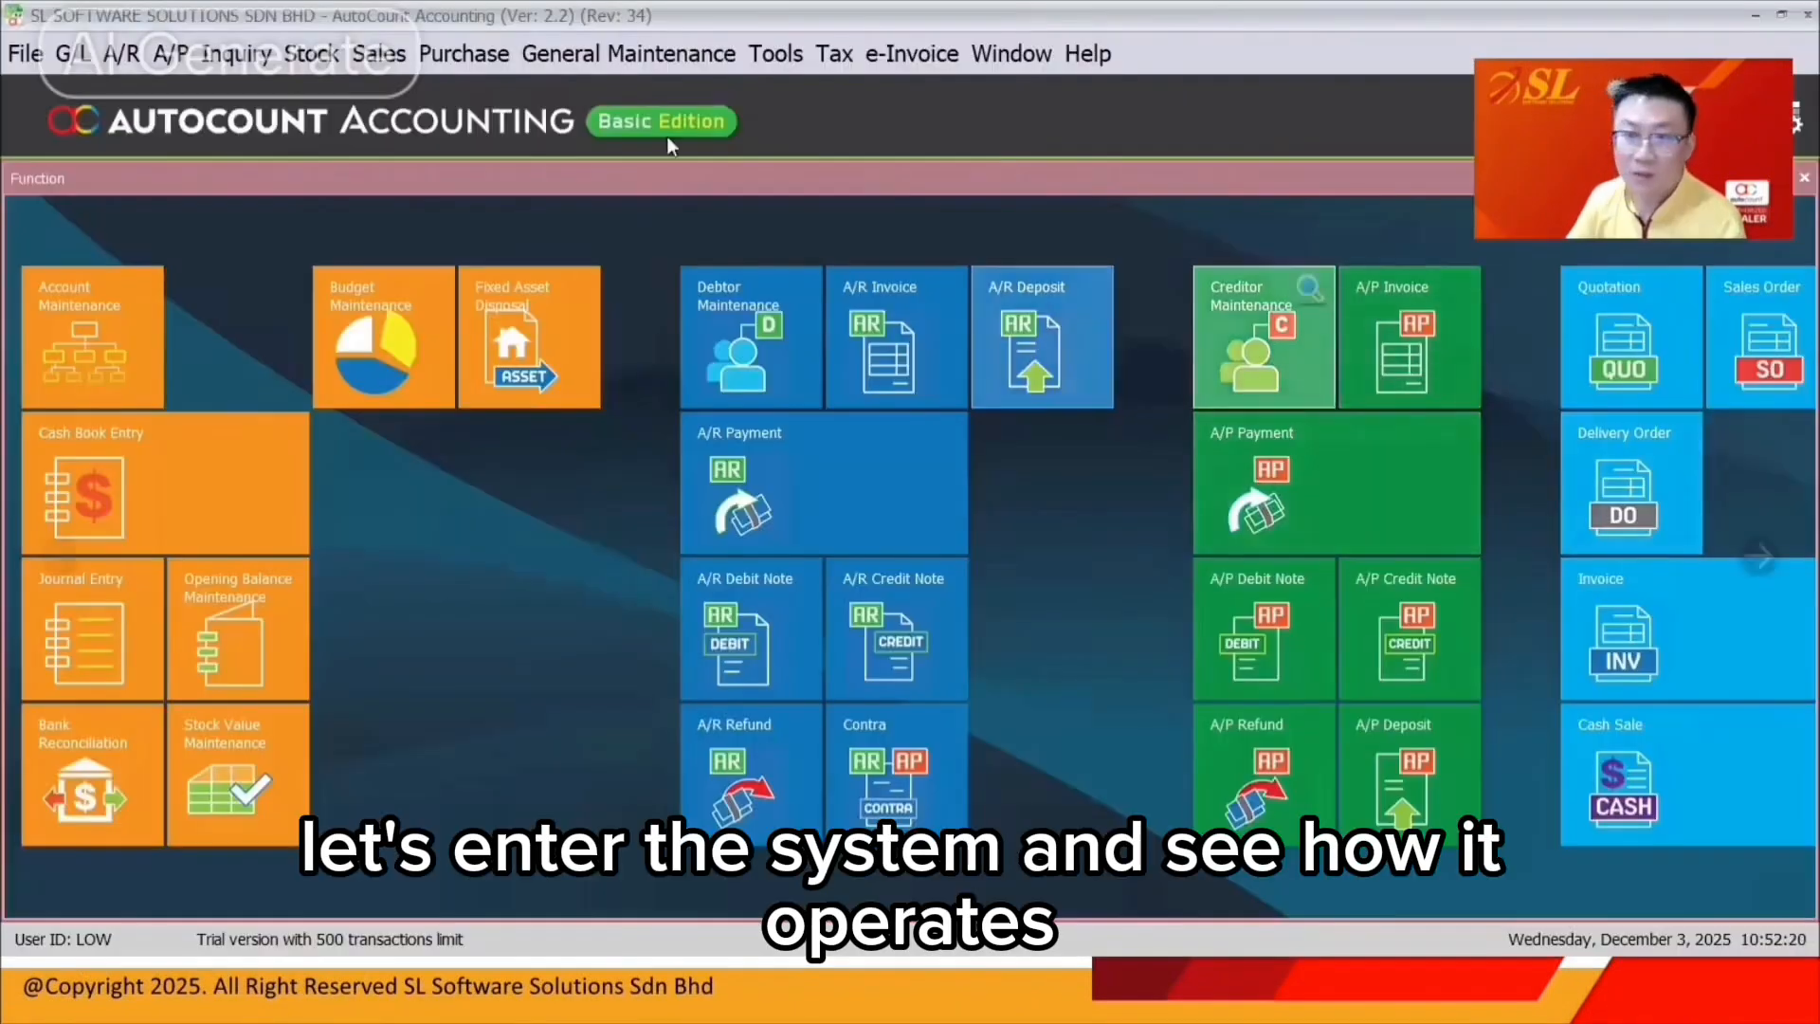
pyautogui.click(671, 51)
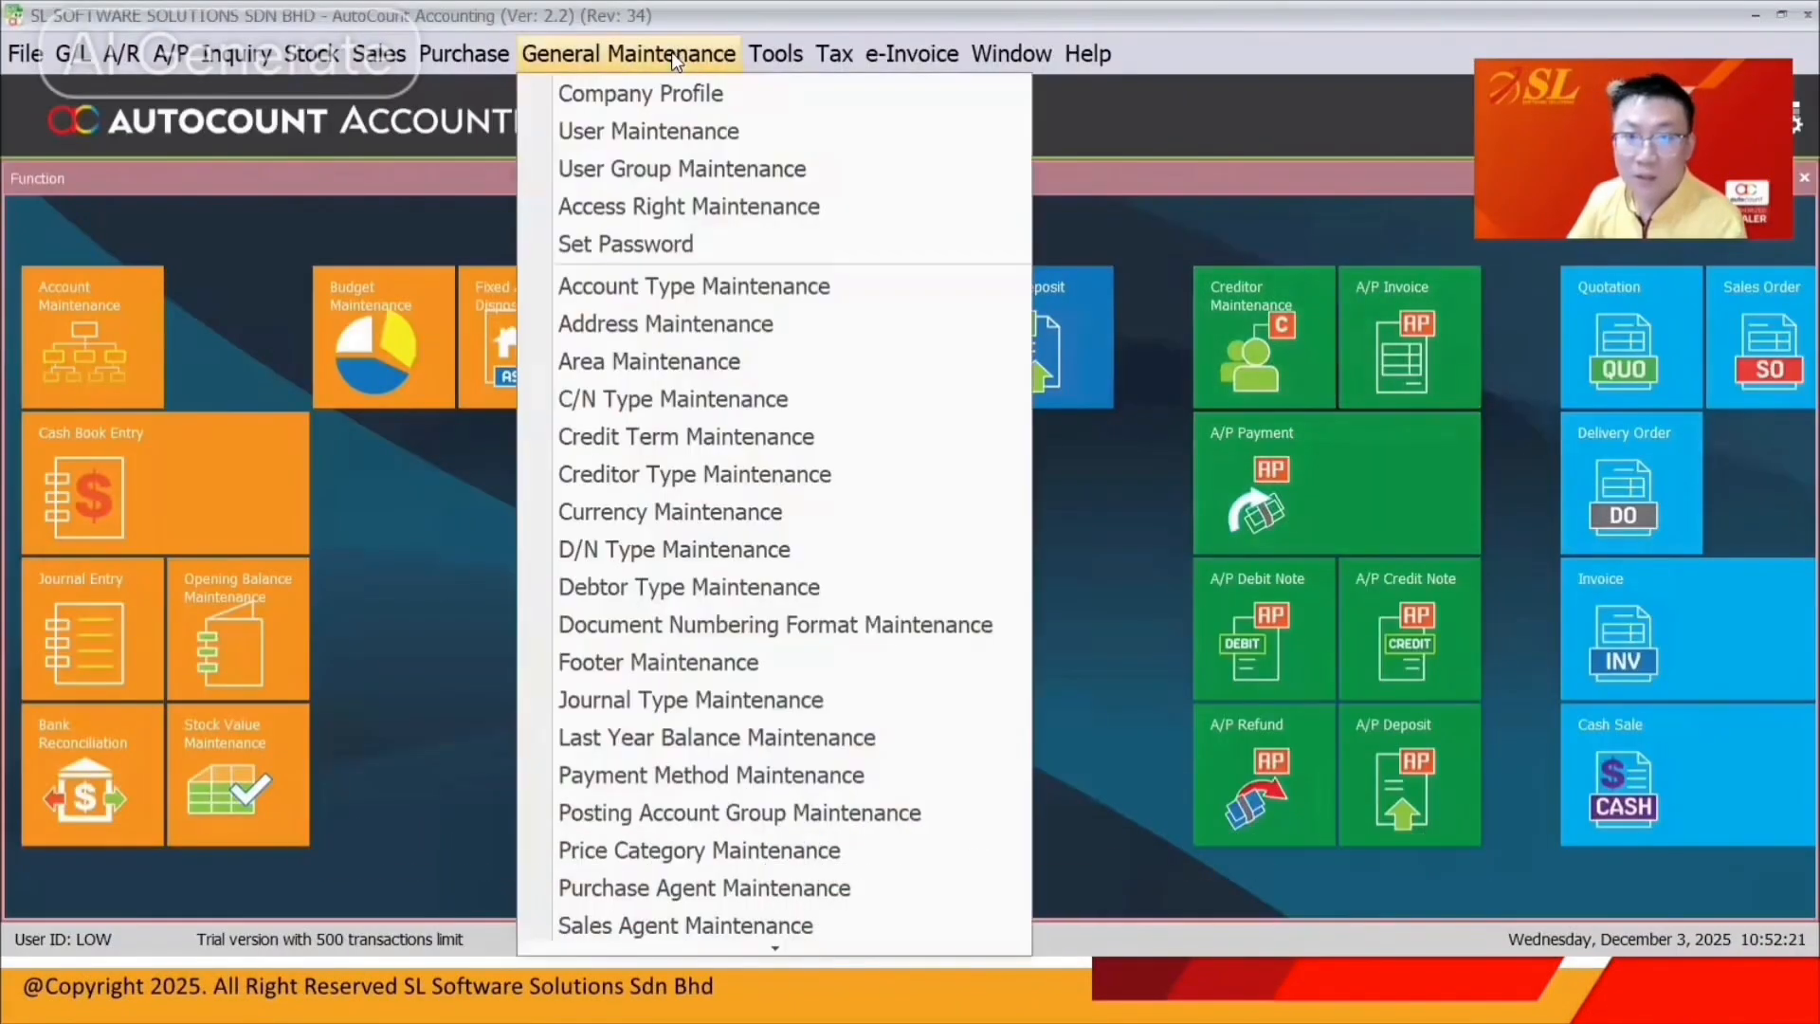
pyautogui.click(681, 625)
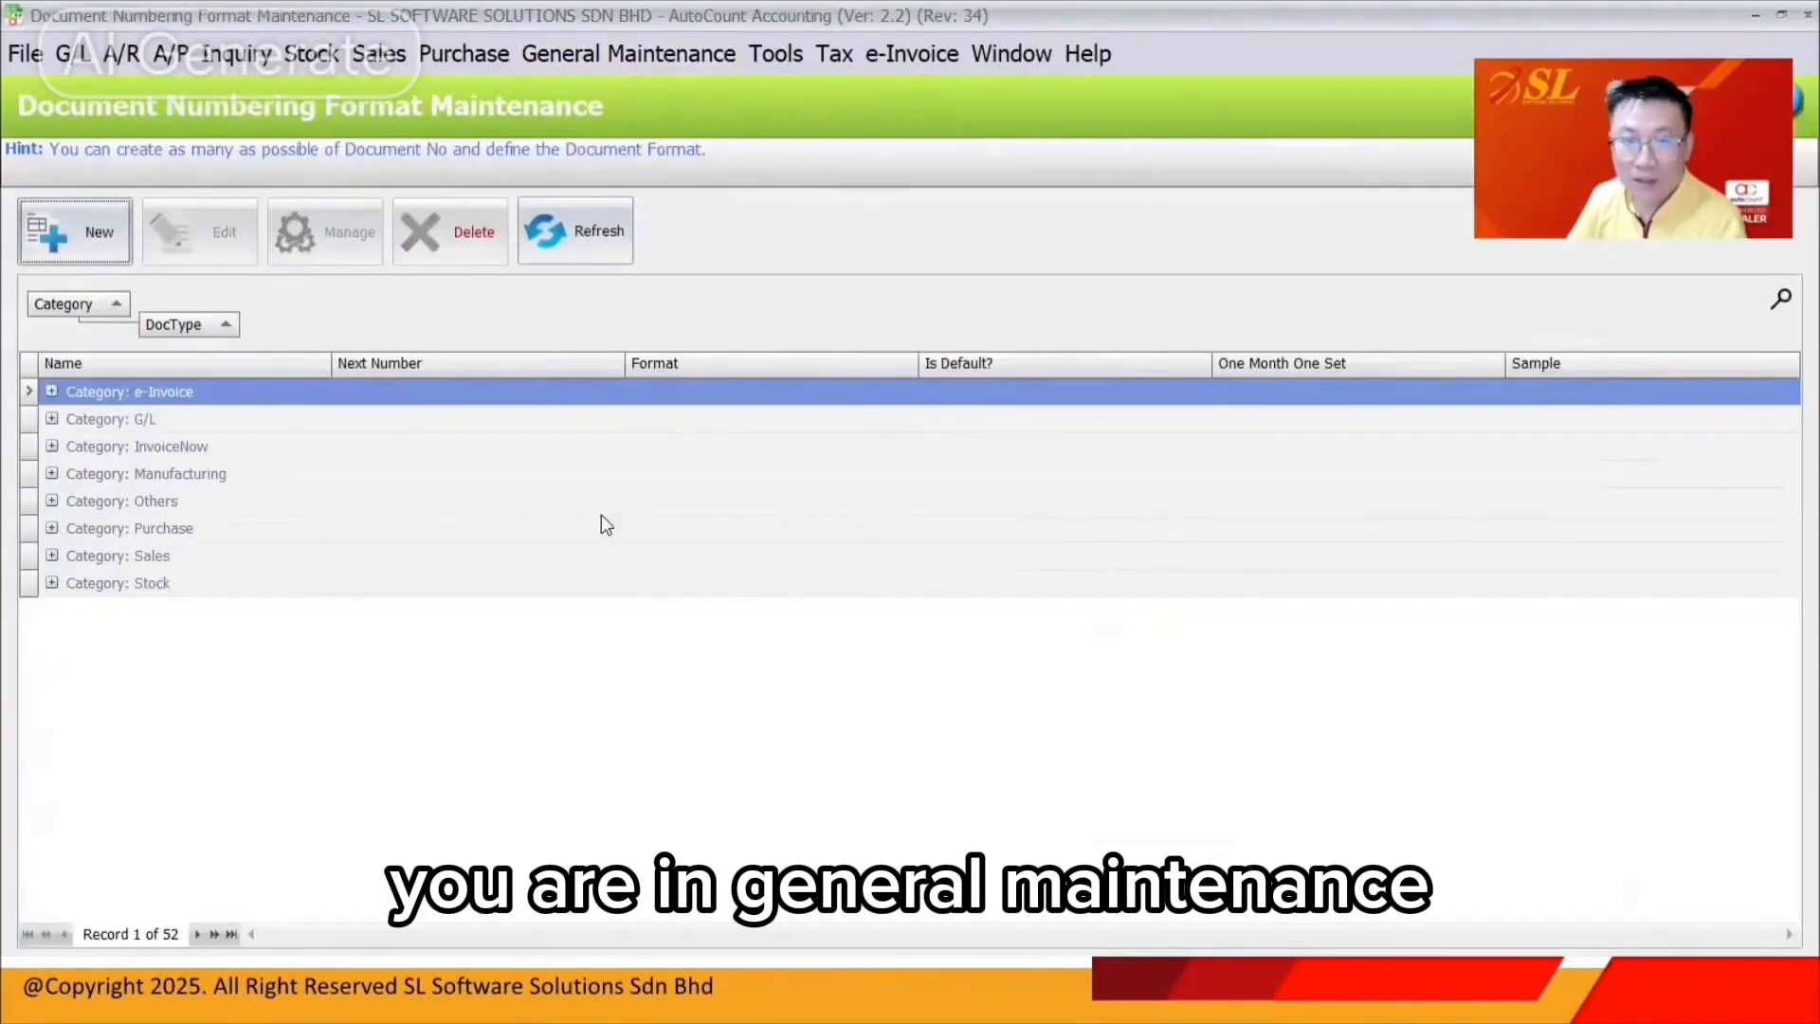
pyautogui.click(52, 529)
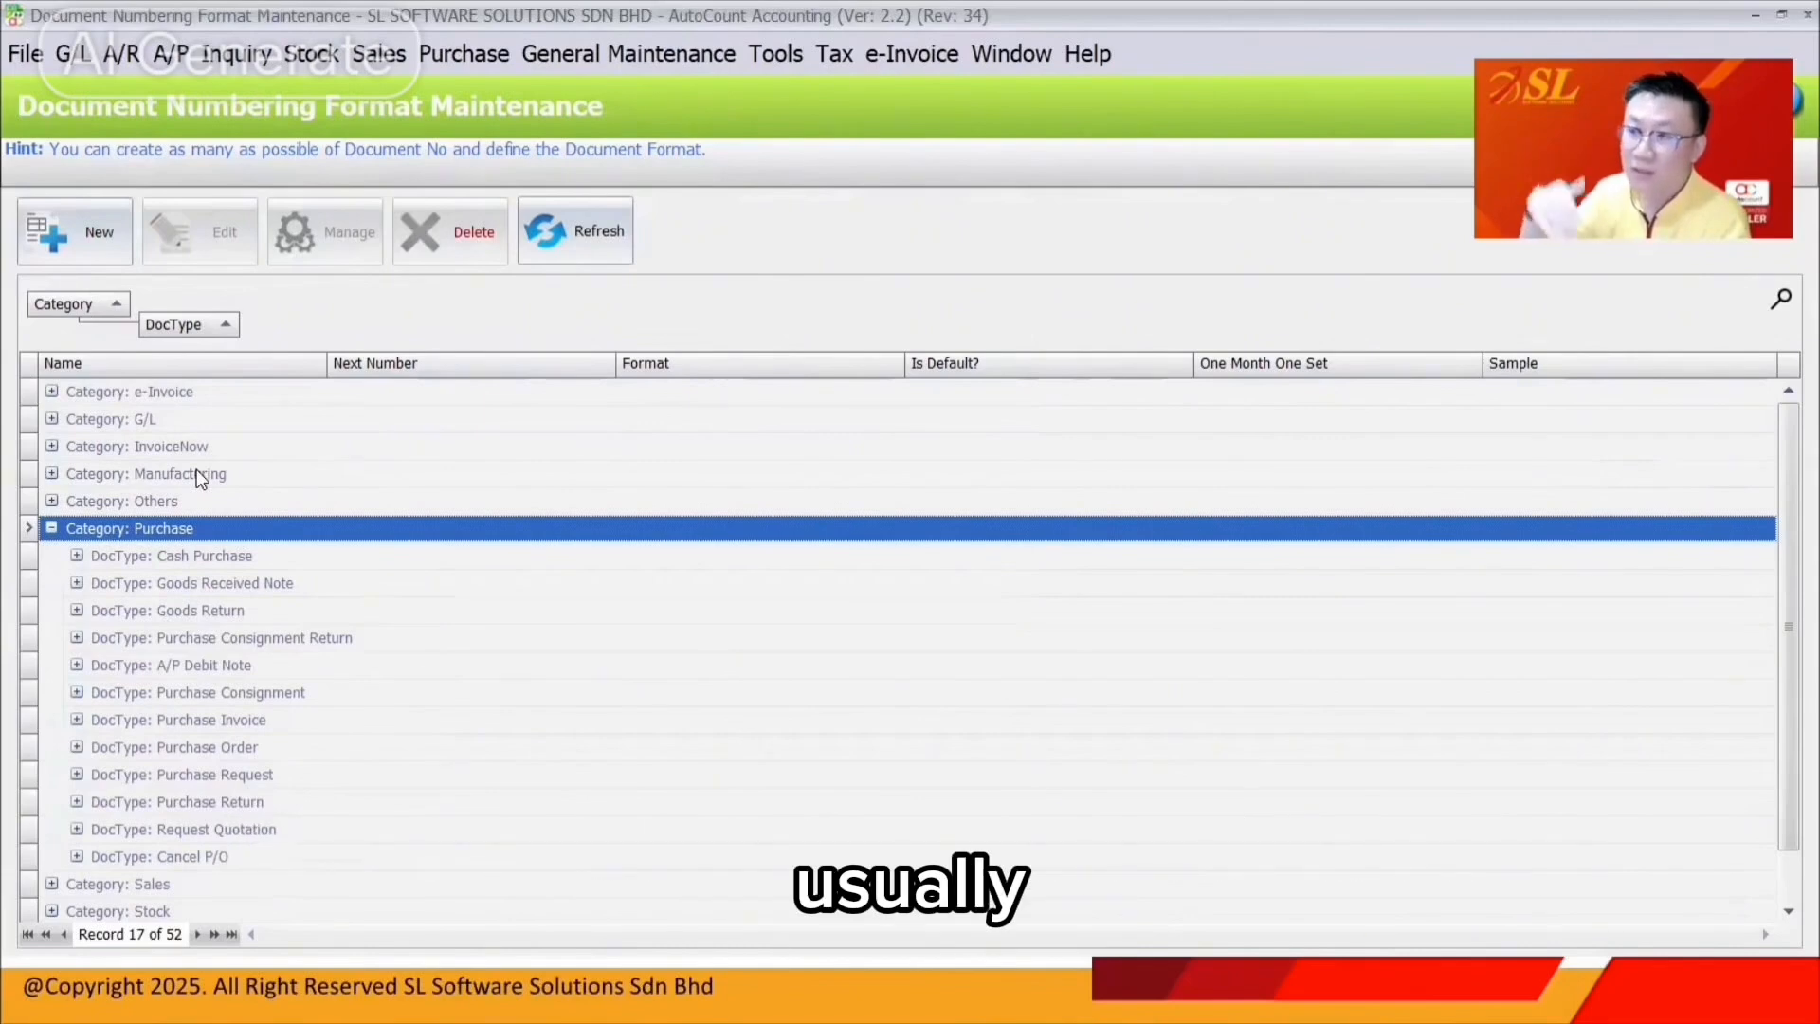
pyautogui.scroll(-1, 201, 477)
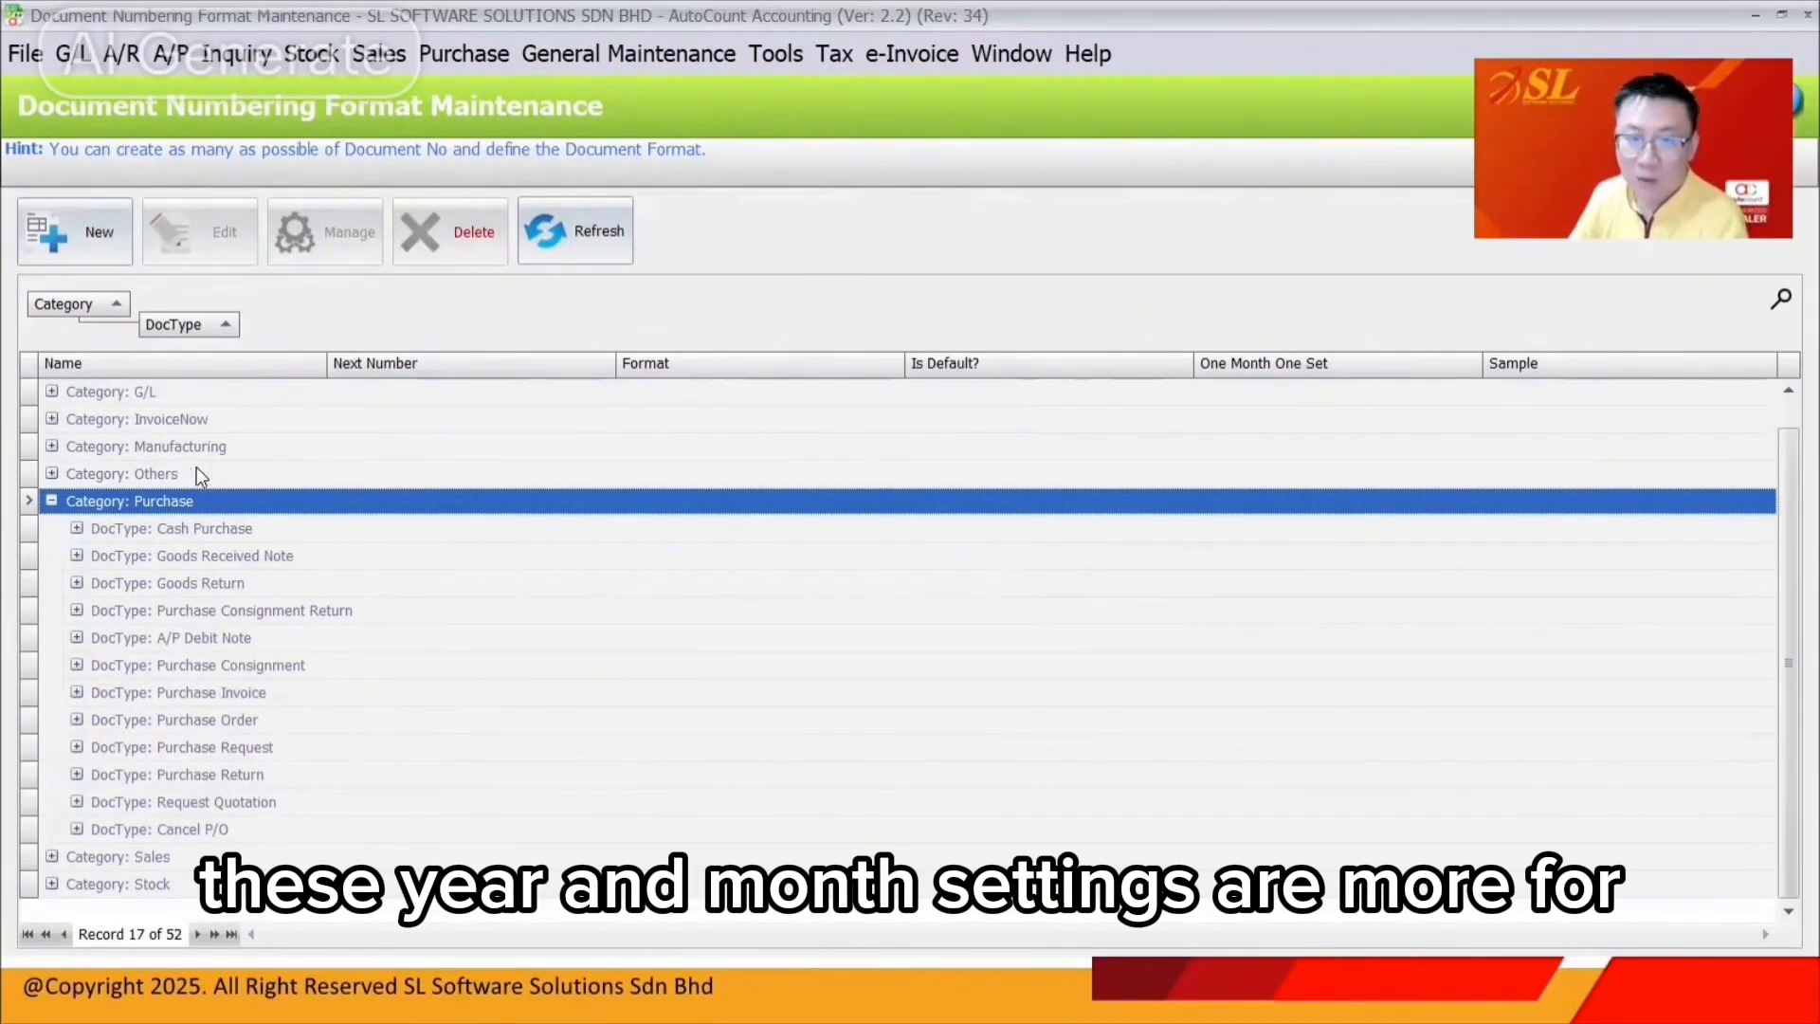
pyautogui.hotkey('alt', 'Tab')
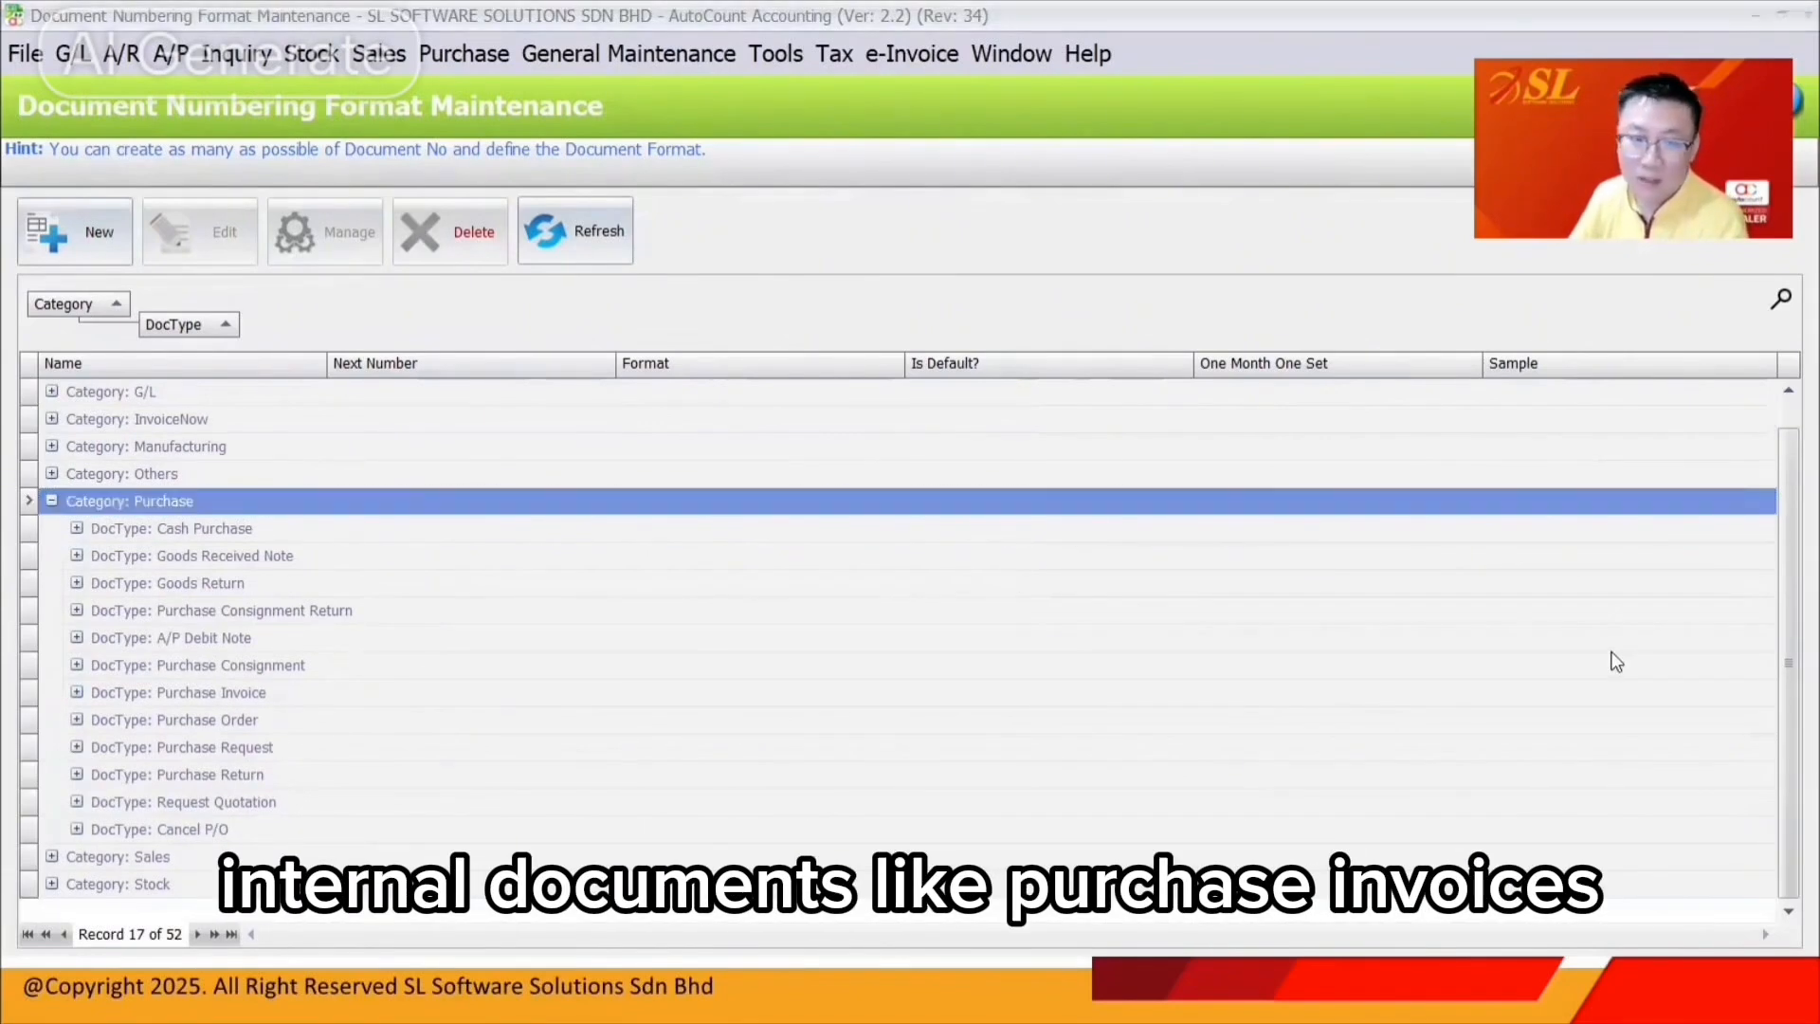
pyautogui.click(77, 692)
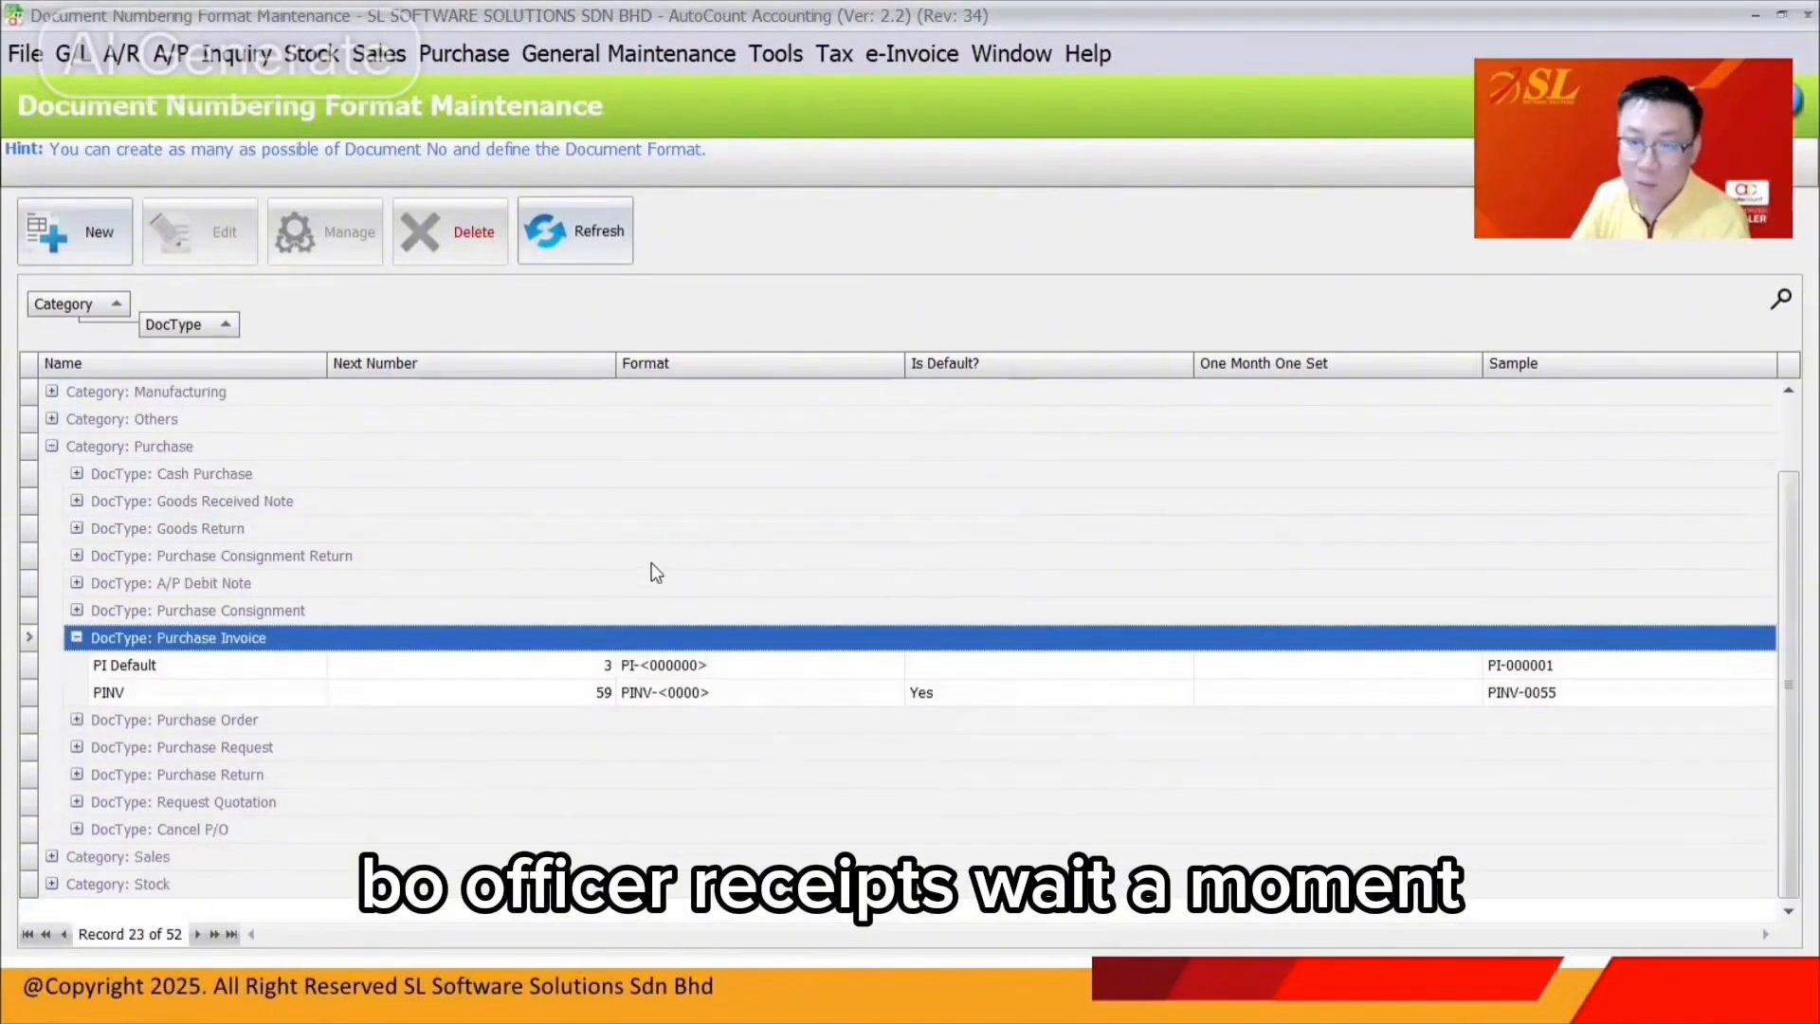
pyautogui.click(230, 699)
pyautogui.click(235, 646)
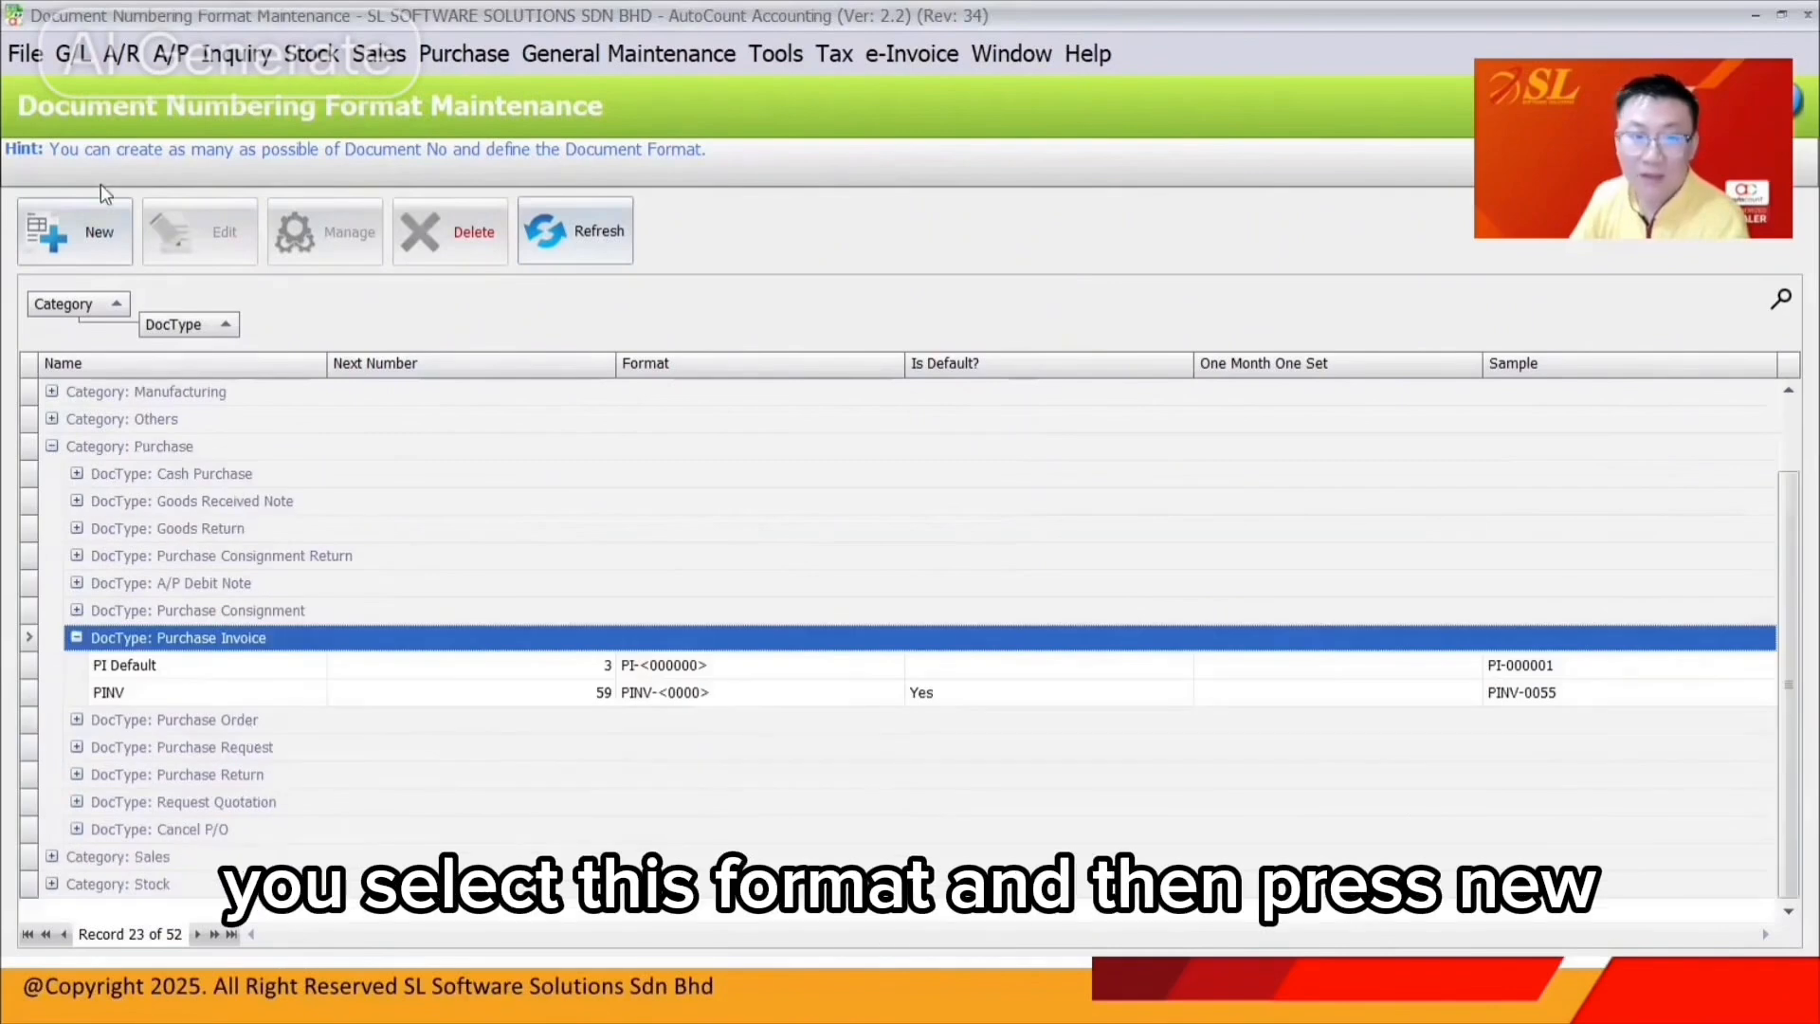
pyautogui.click(100, 237)
pyautogui.write('pi')
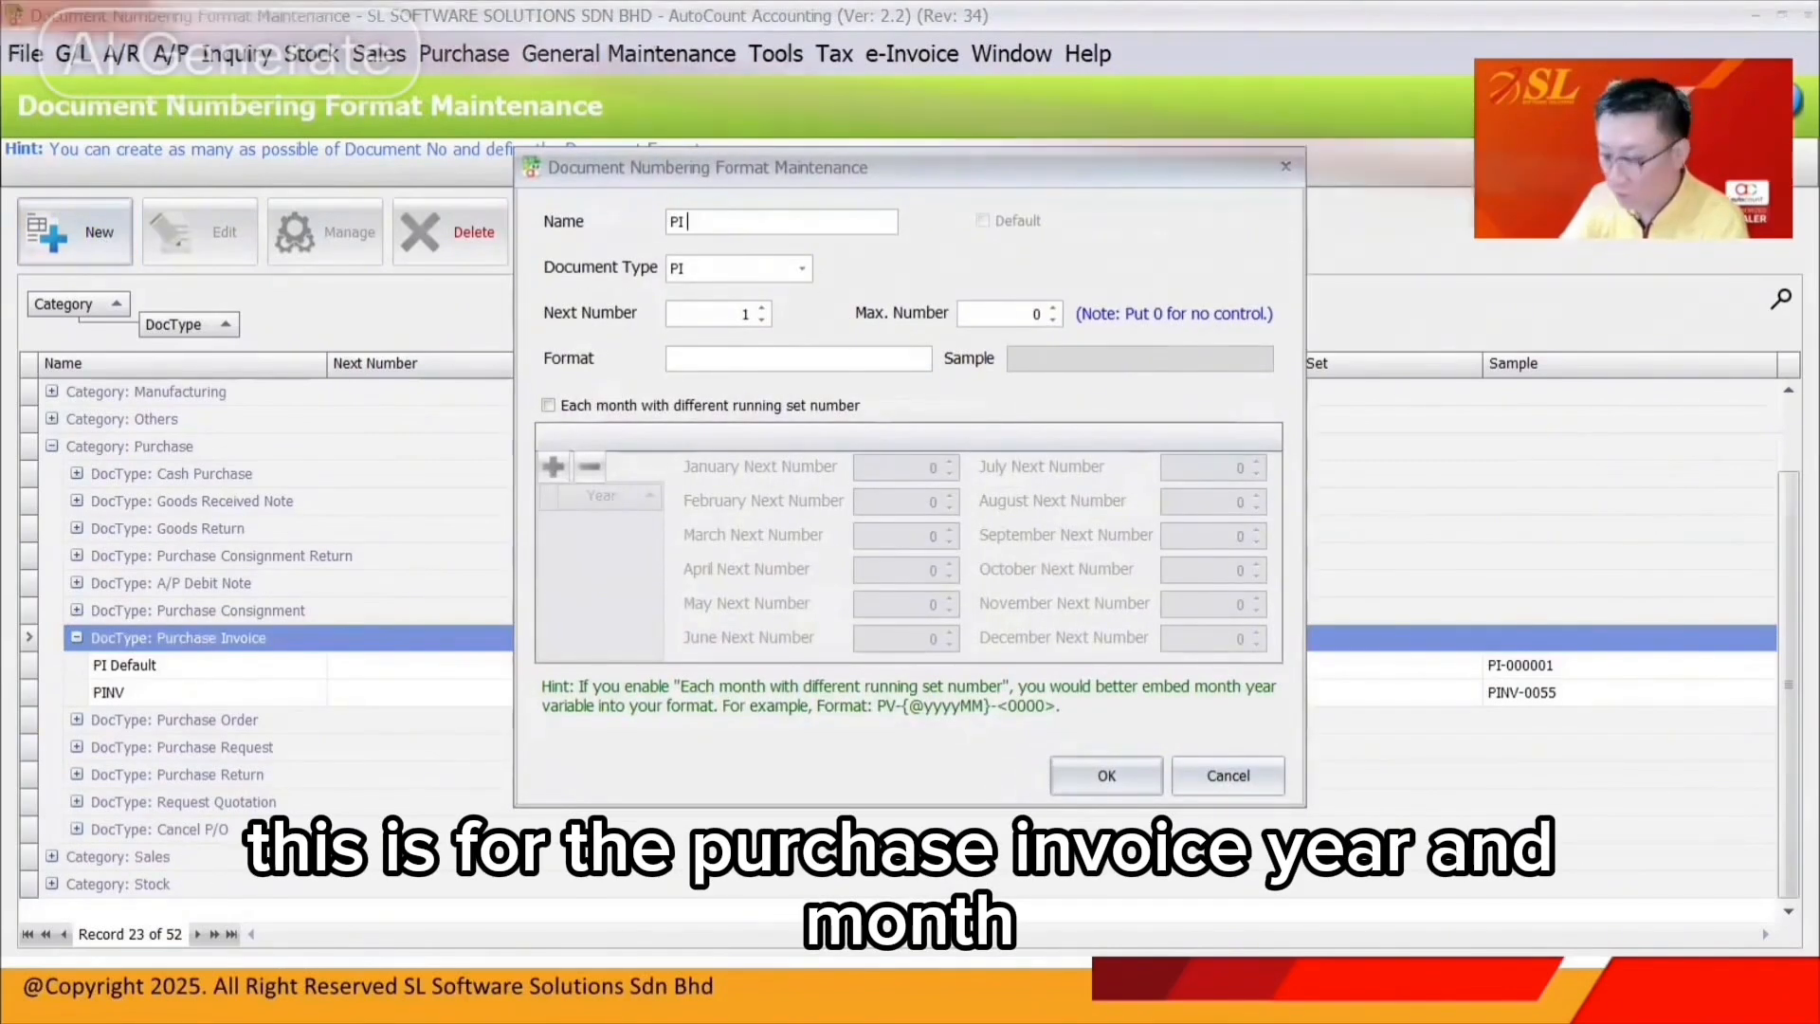
pyautogui.write(' MMYY')
pyautogui.click(703, 357)
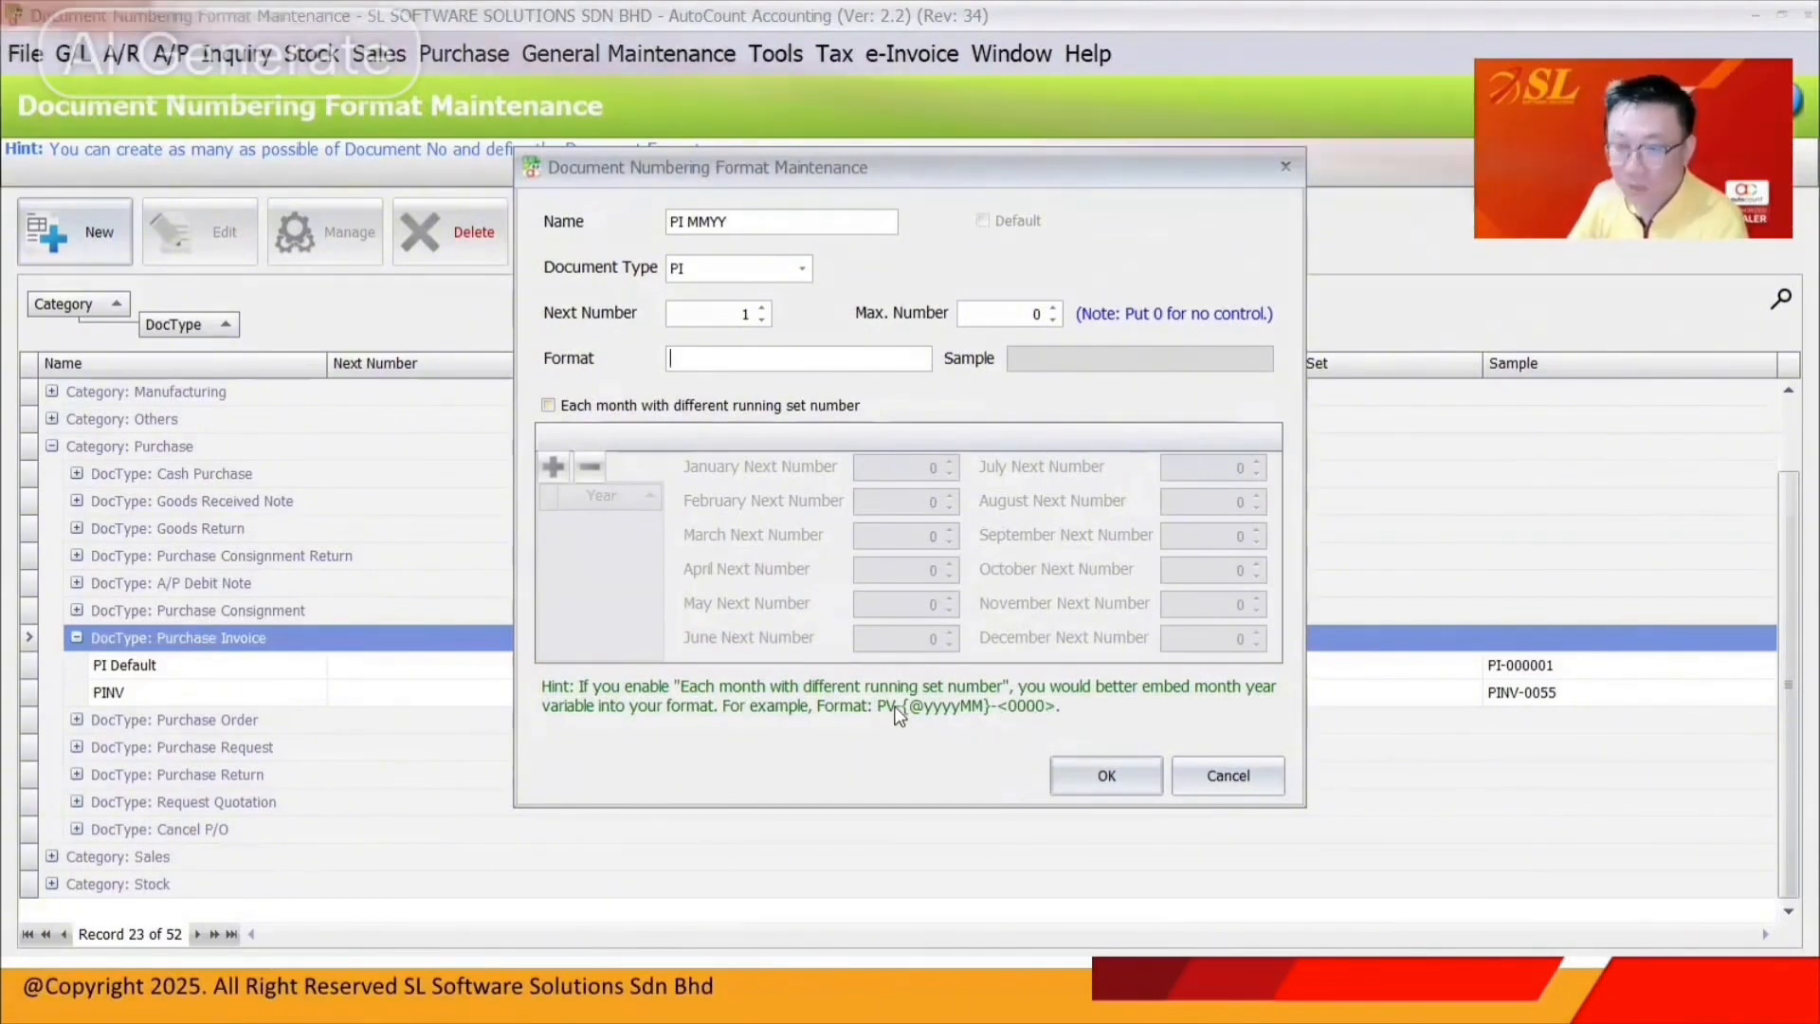
pyautogui.write('PI-')
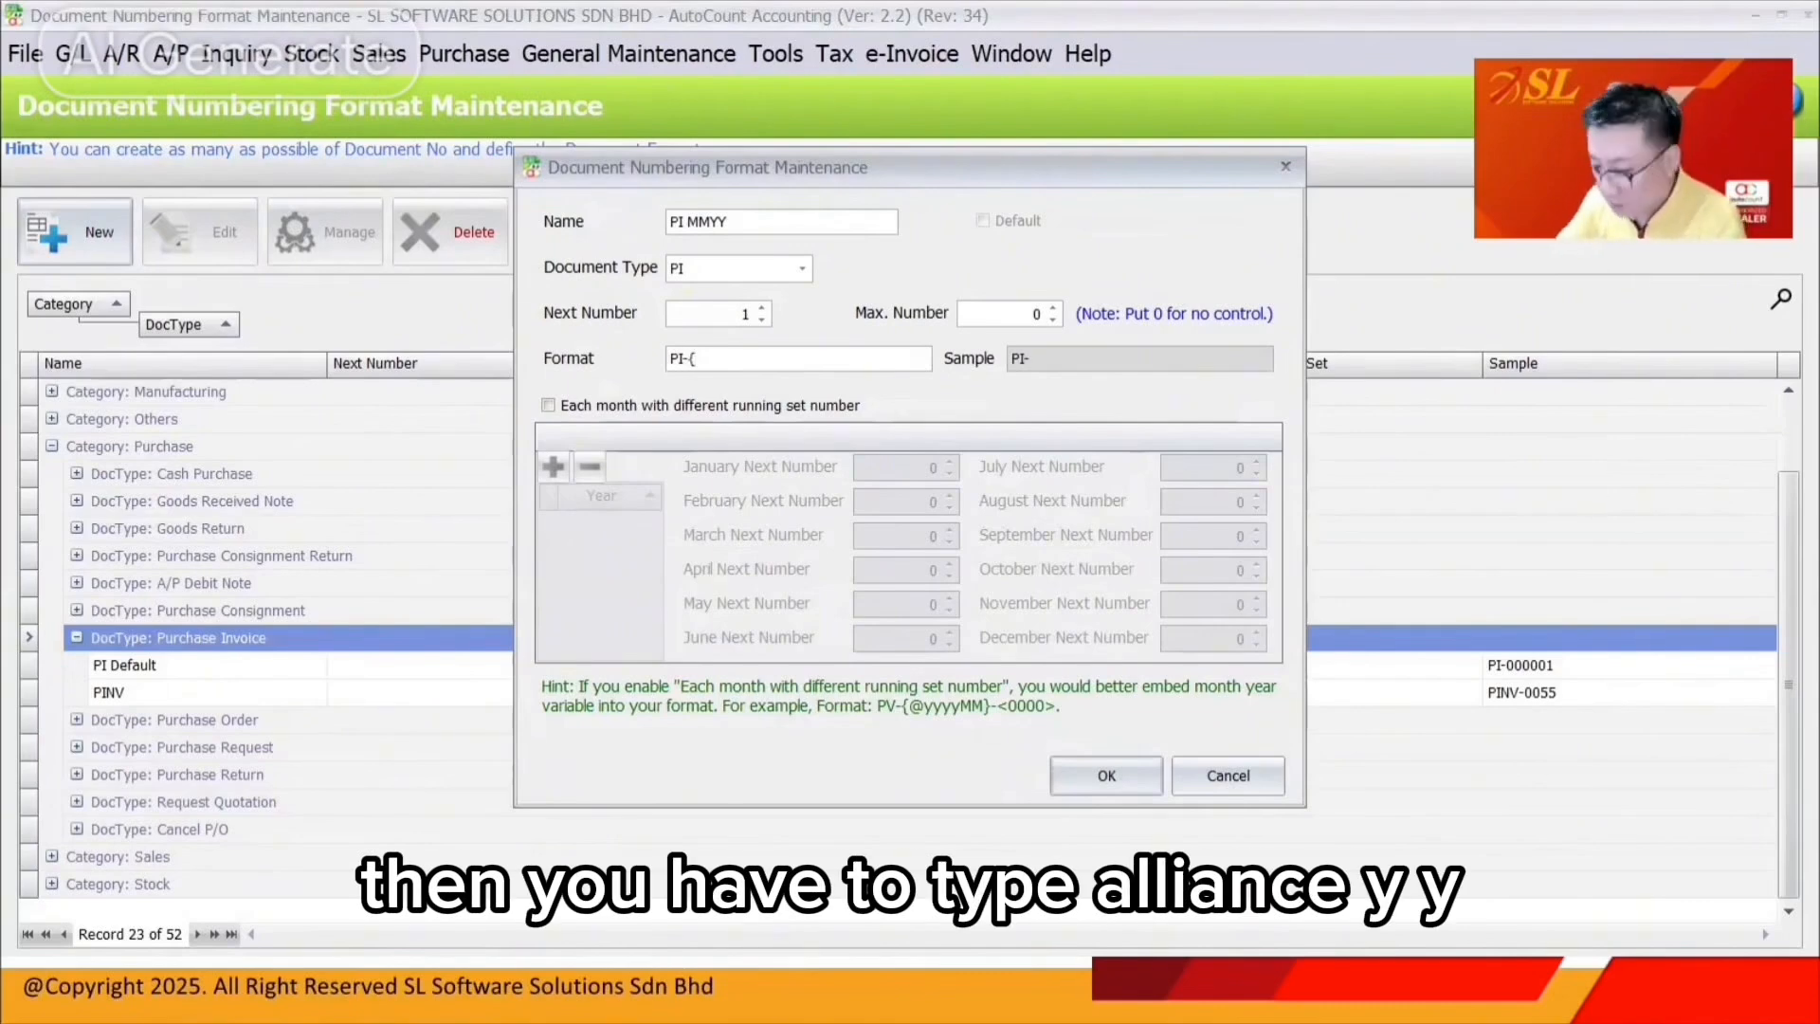
pyautogui.write('{@YY')
pyautogui.press('BackSpace')
pyautogui.press('BackSpace')
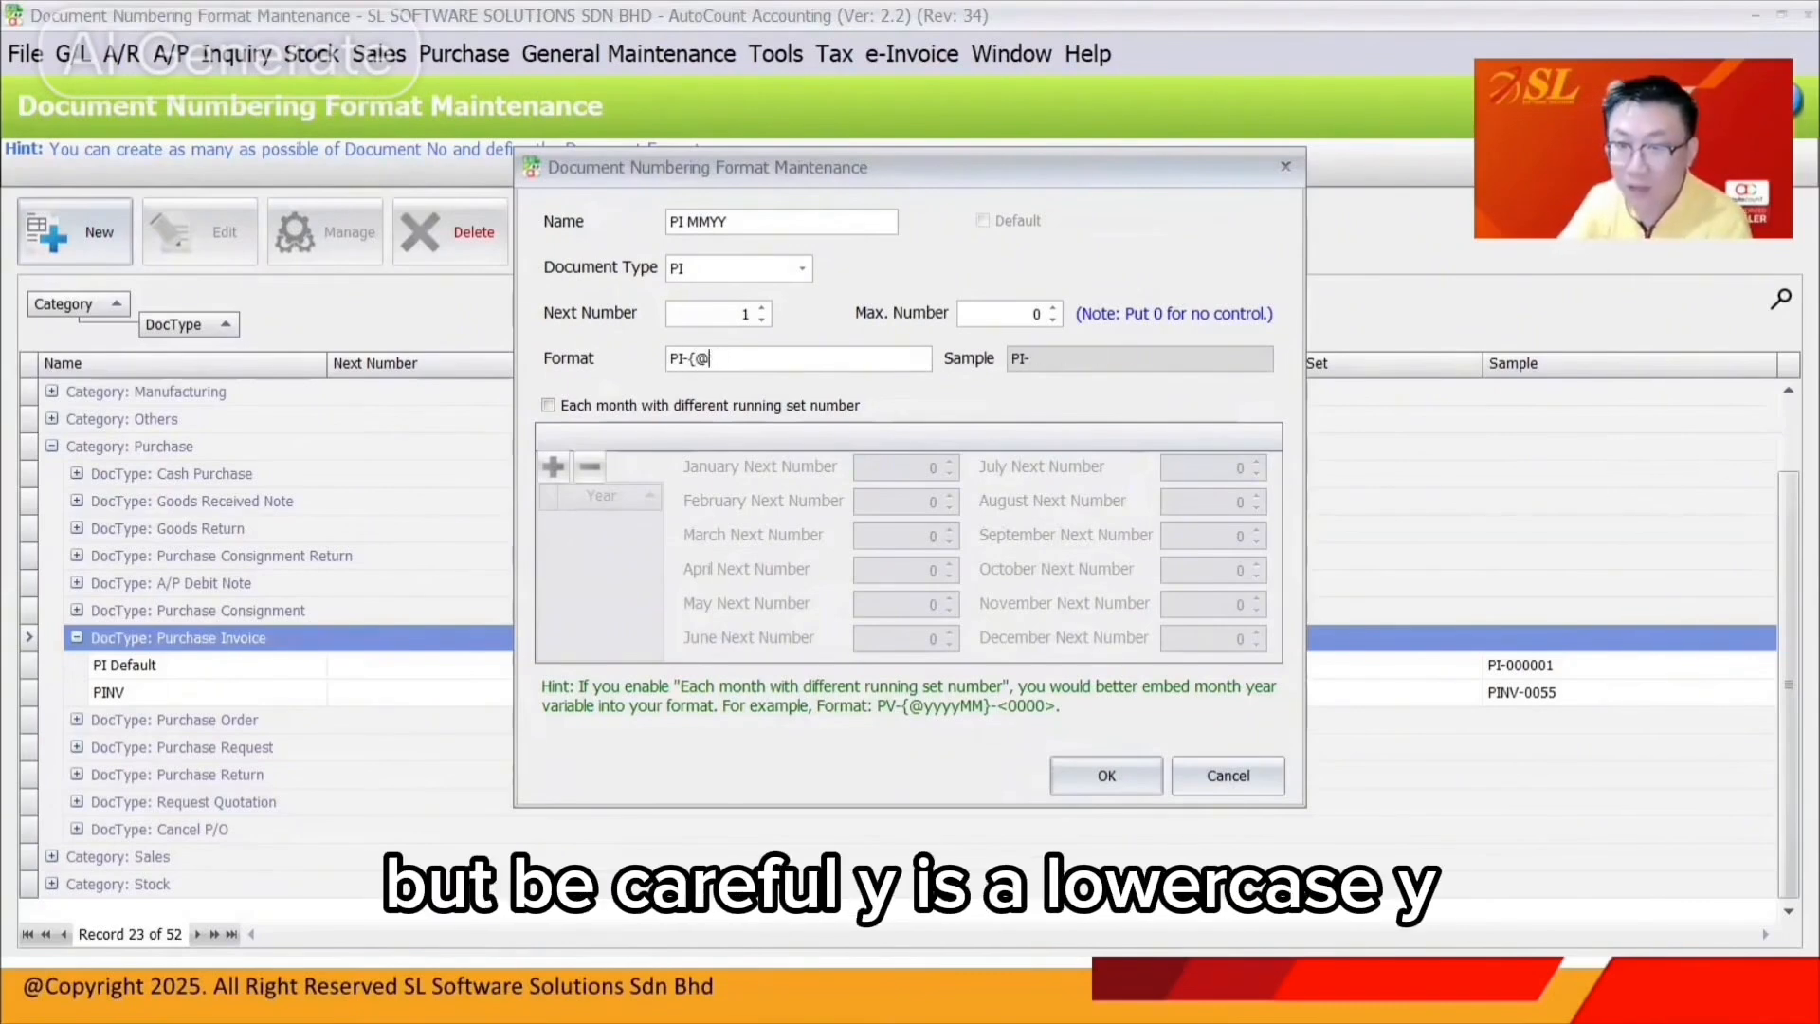
pyautogui.write('yy')
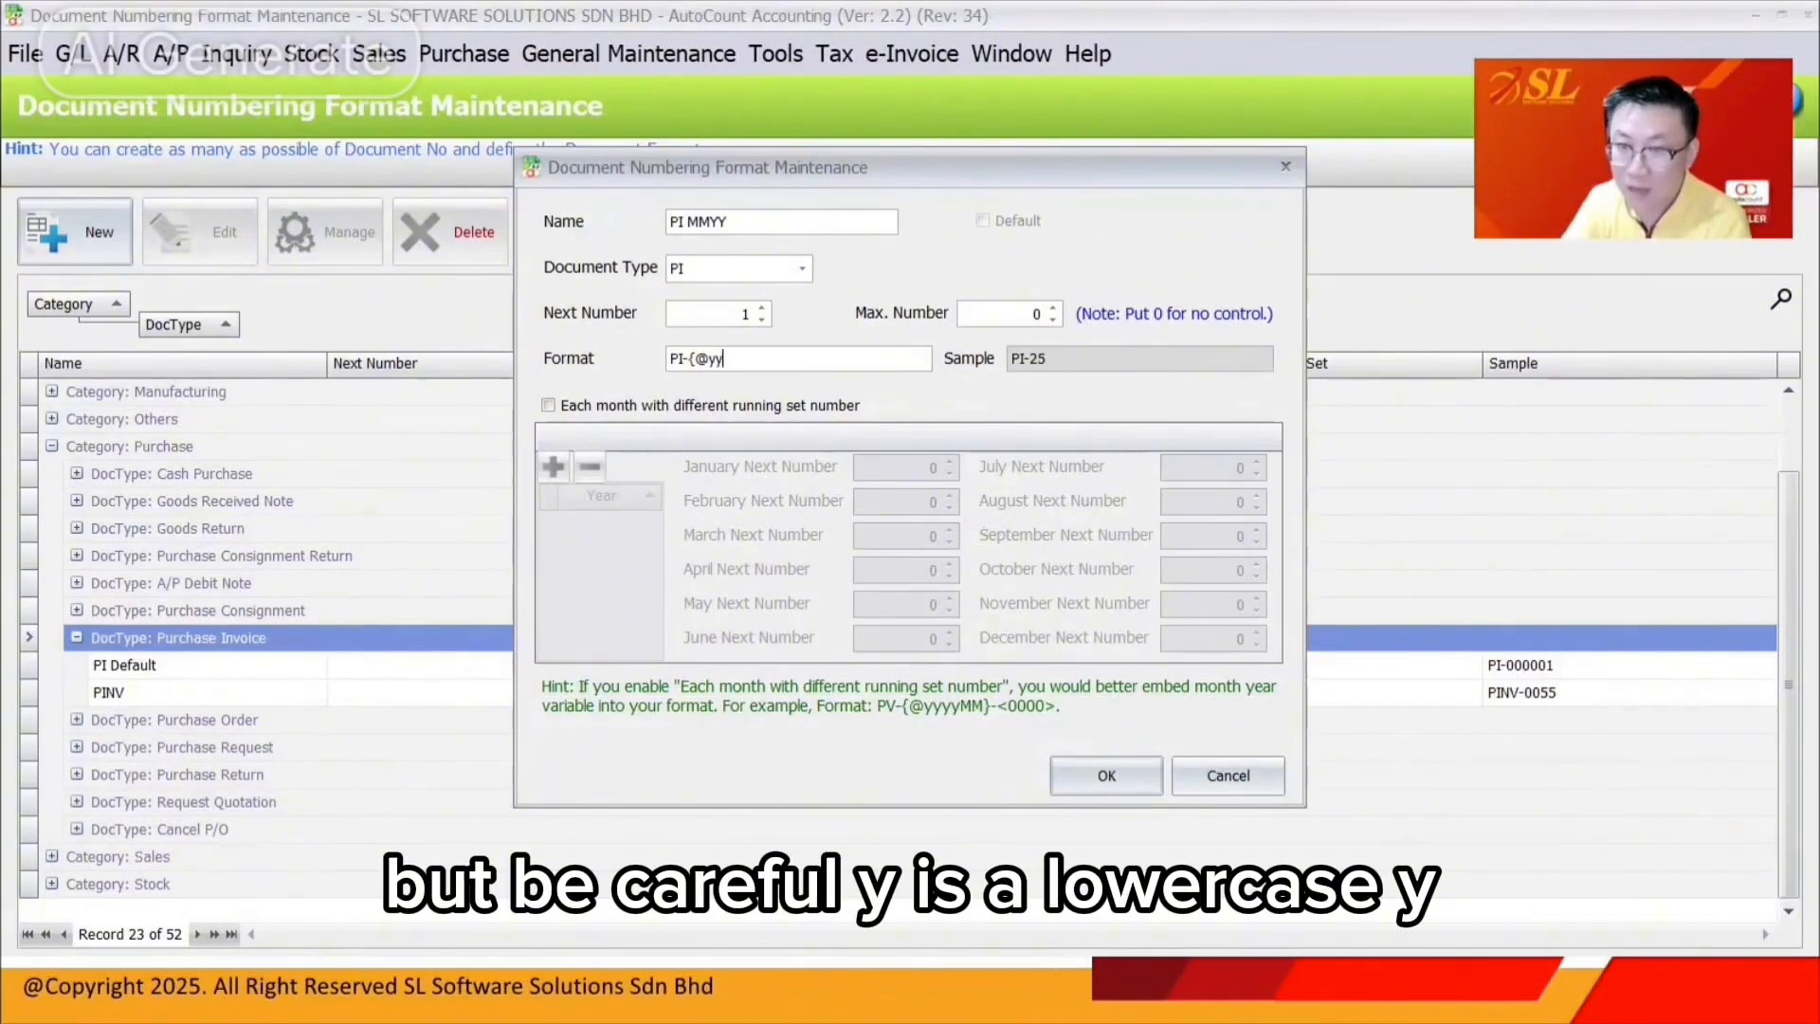
pyautogui.write('yy')
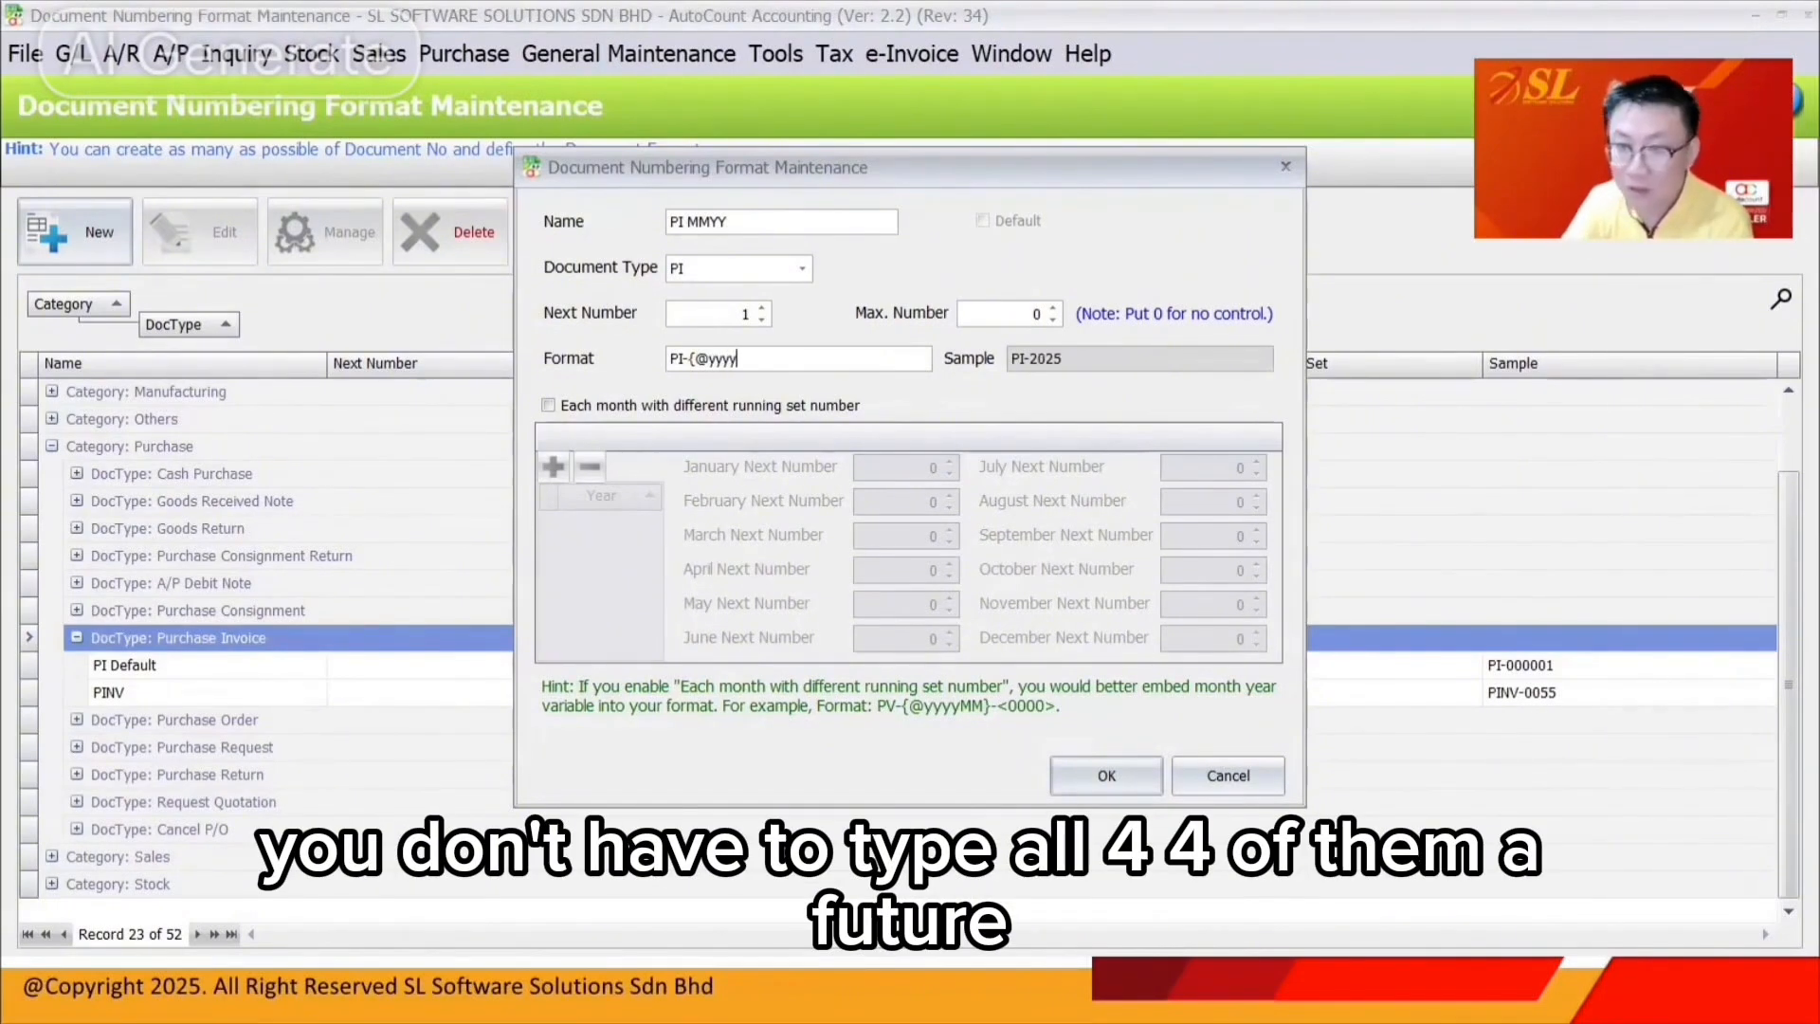
pyautogui.press('BackSpace')
pyautogui.press('BackSpace')
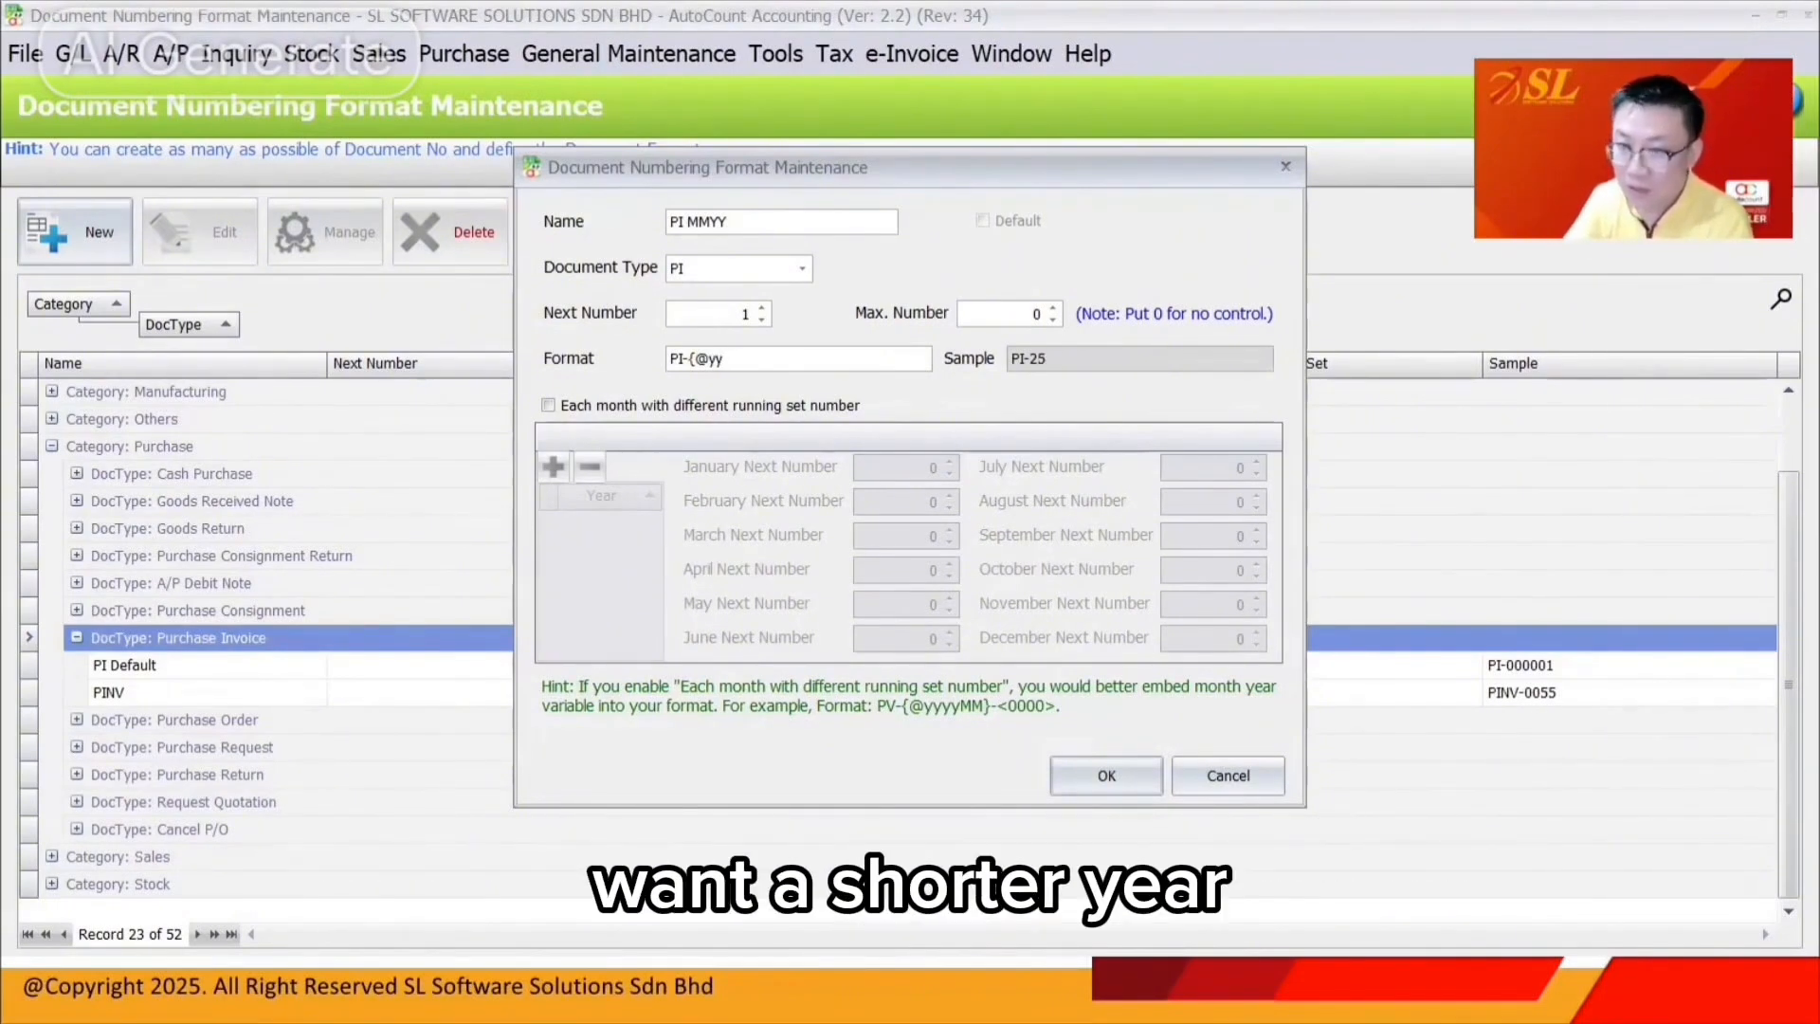
pyautogui.write('MM')
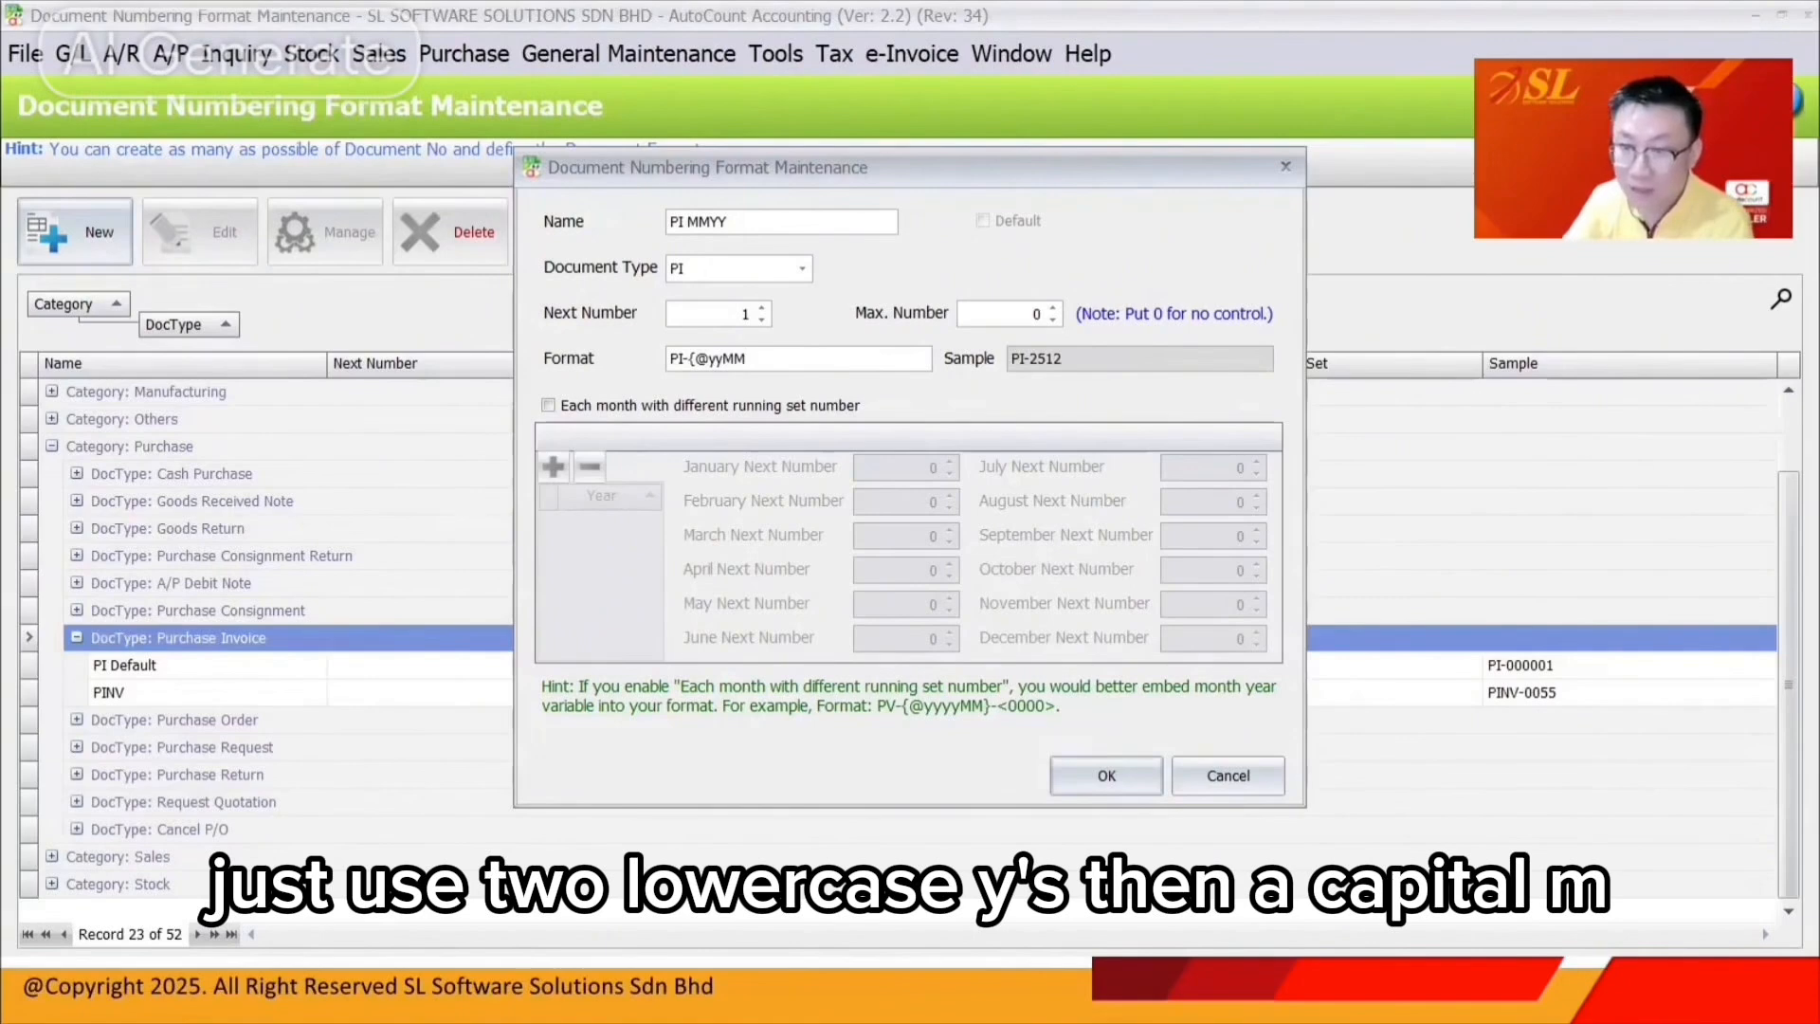
pyautogui.write('}-')
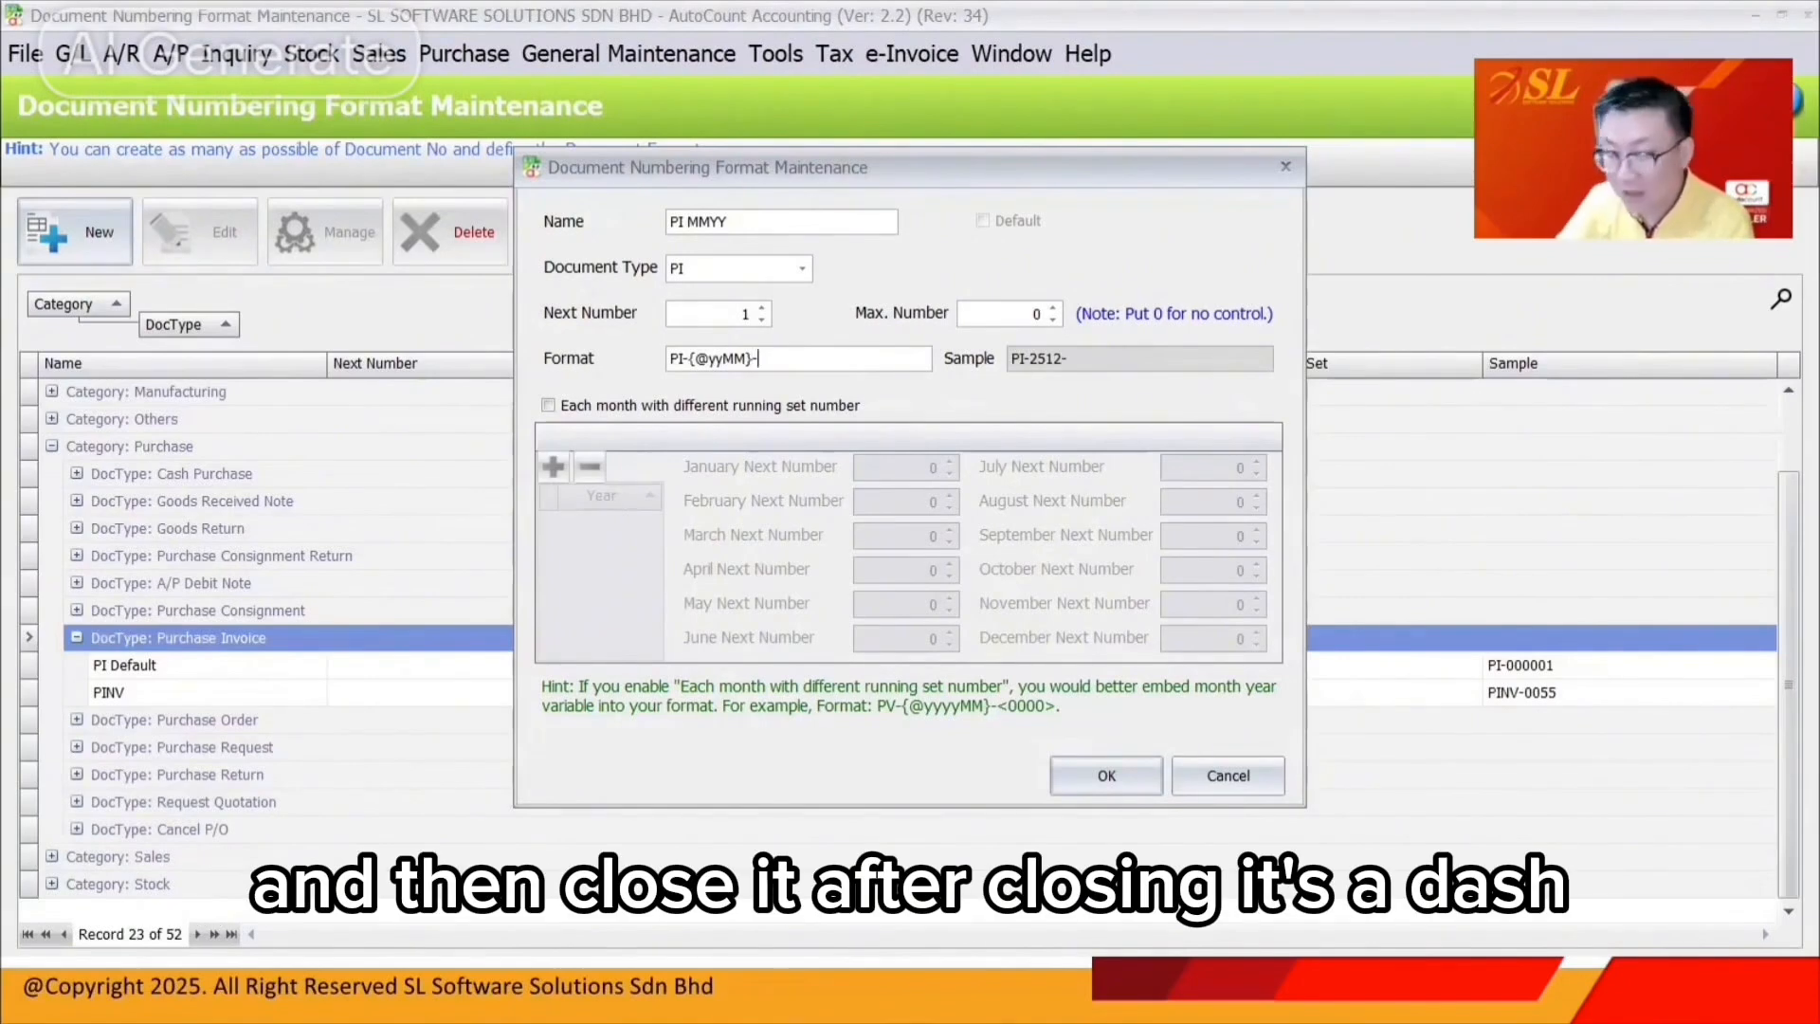
pyautogui.write('<000>')
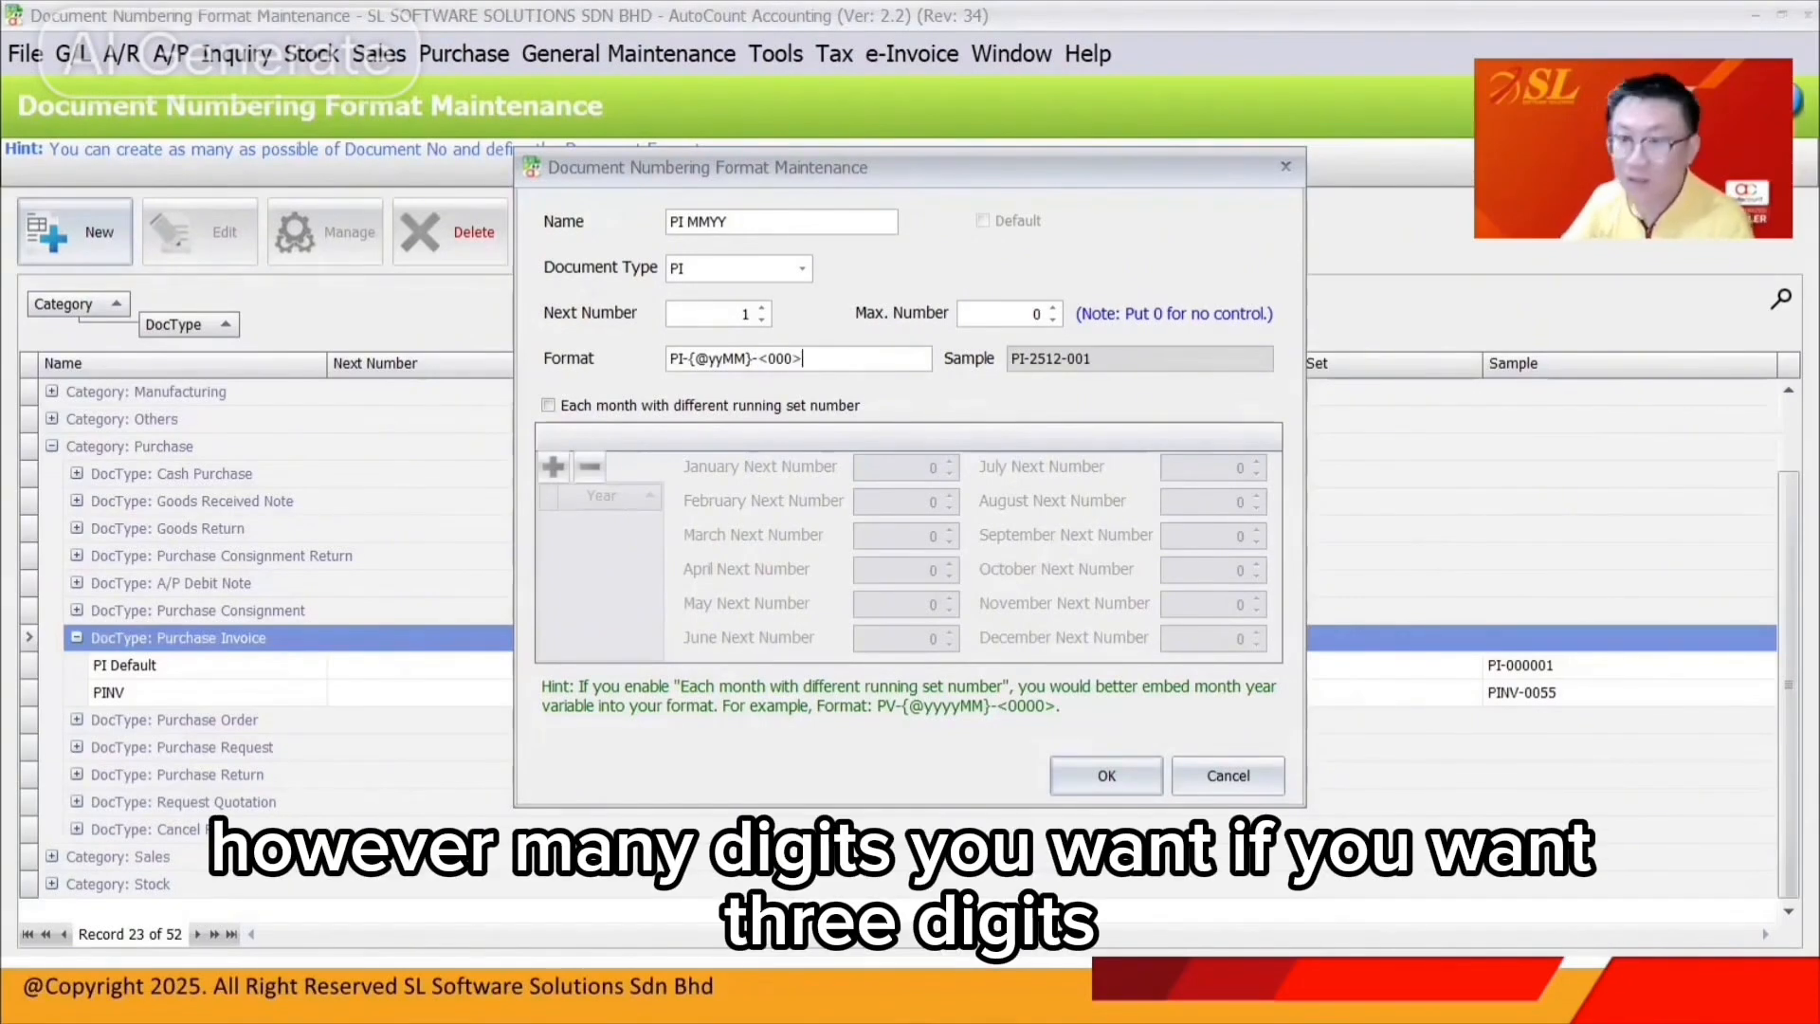
# Turn on separate running numbers each month and add a 2025 year entry.
pyautogui.click(694, 406)
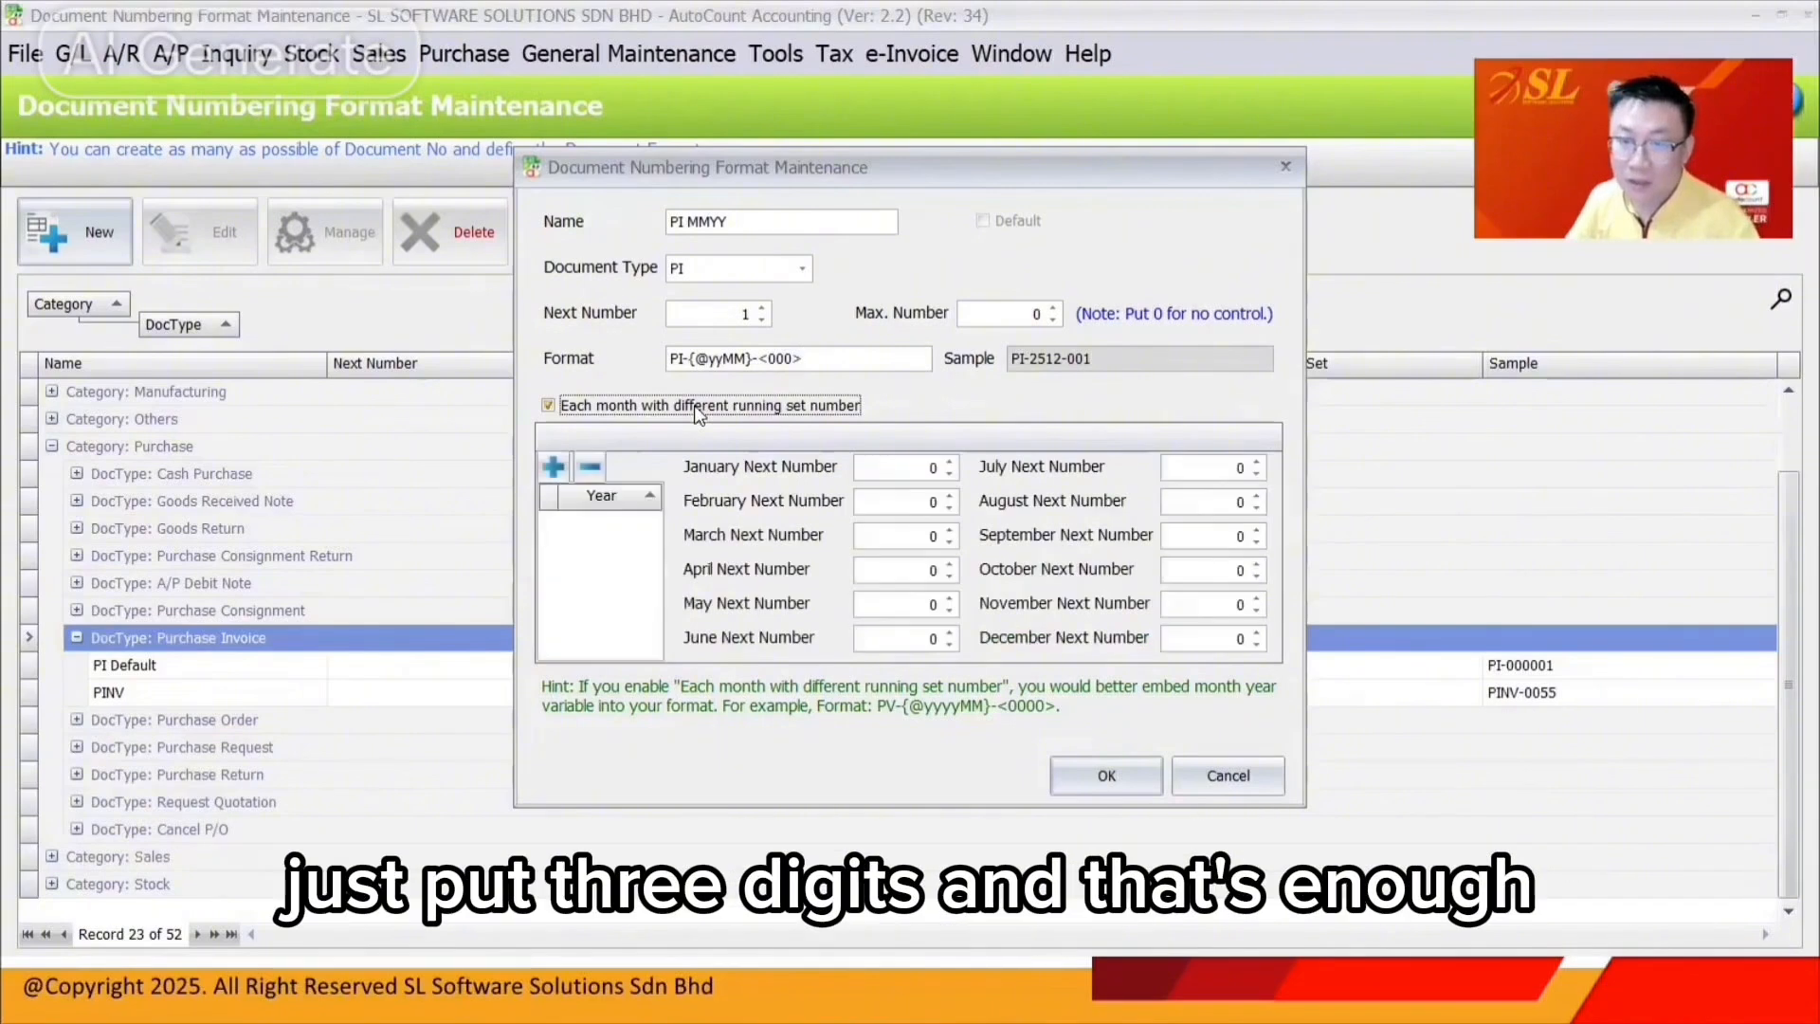
pyautogui.click(555, 466)
pyautogui.click(606, 533)
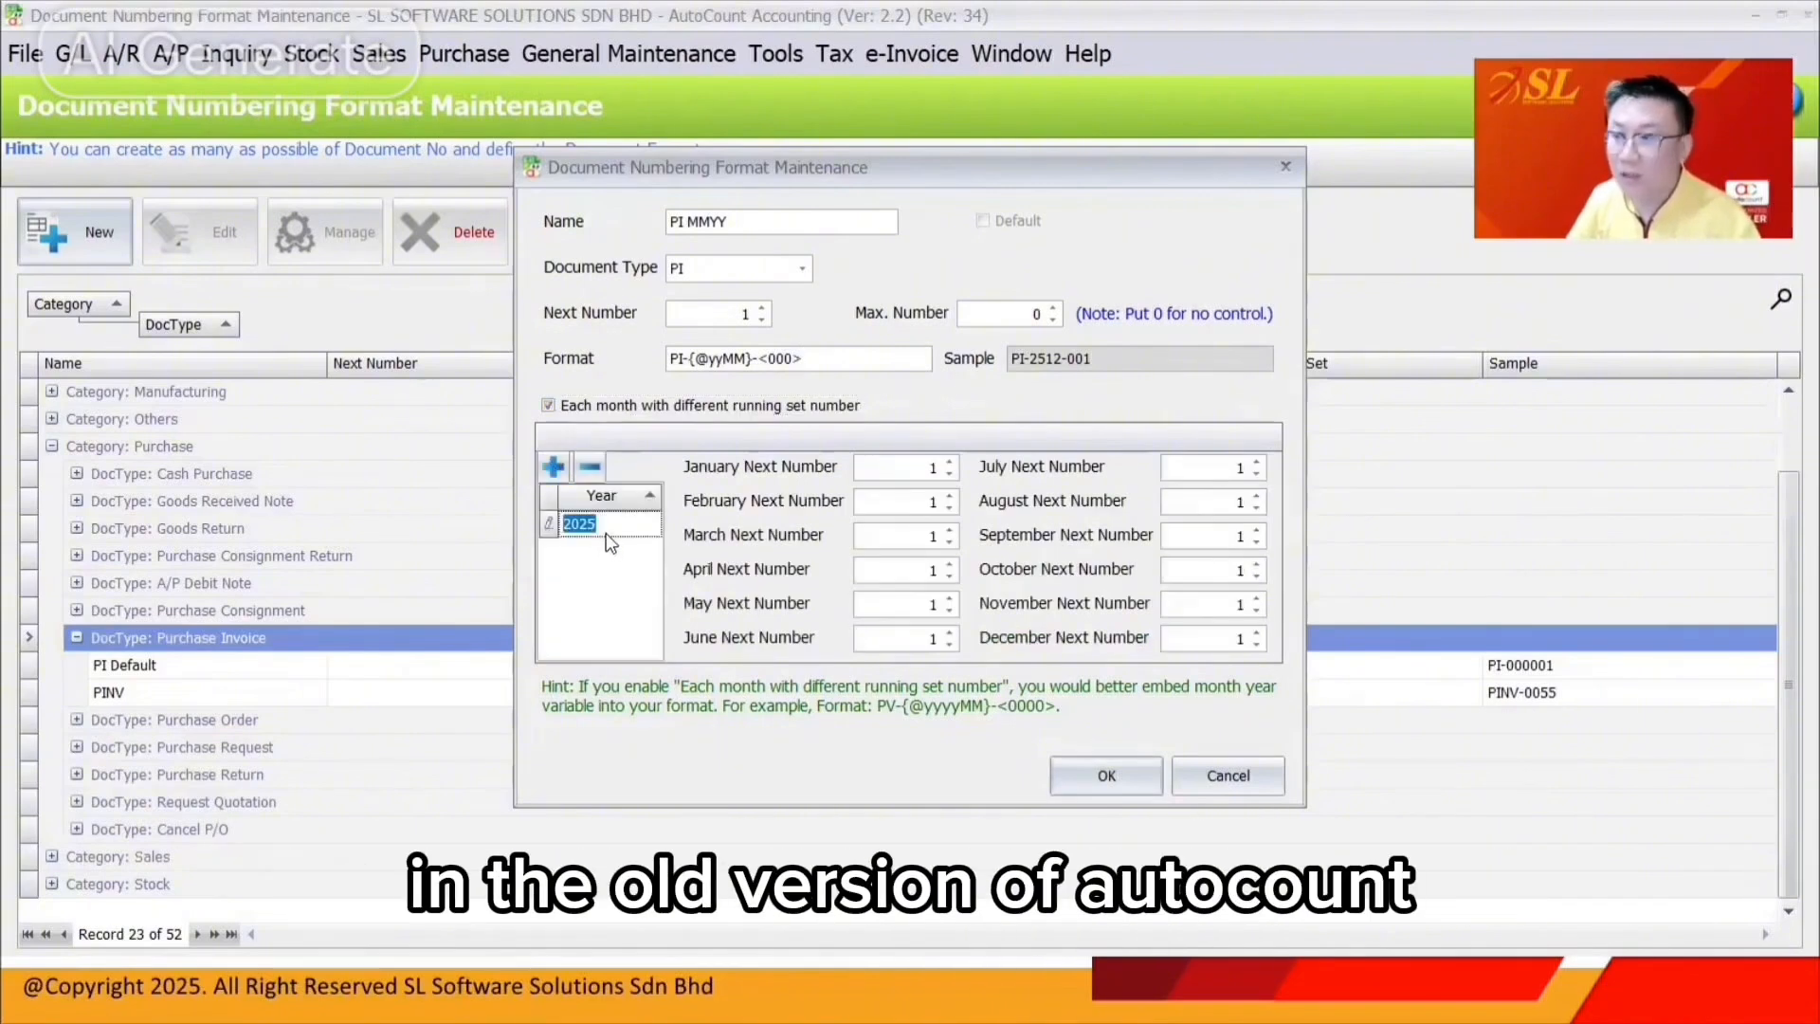
pyautogui.click(628, 599)
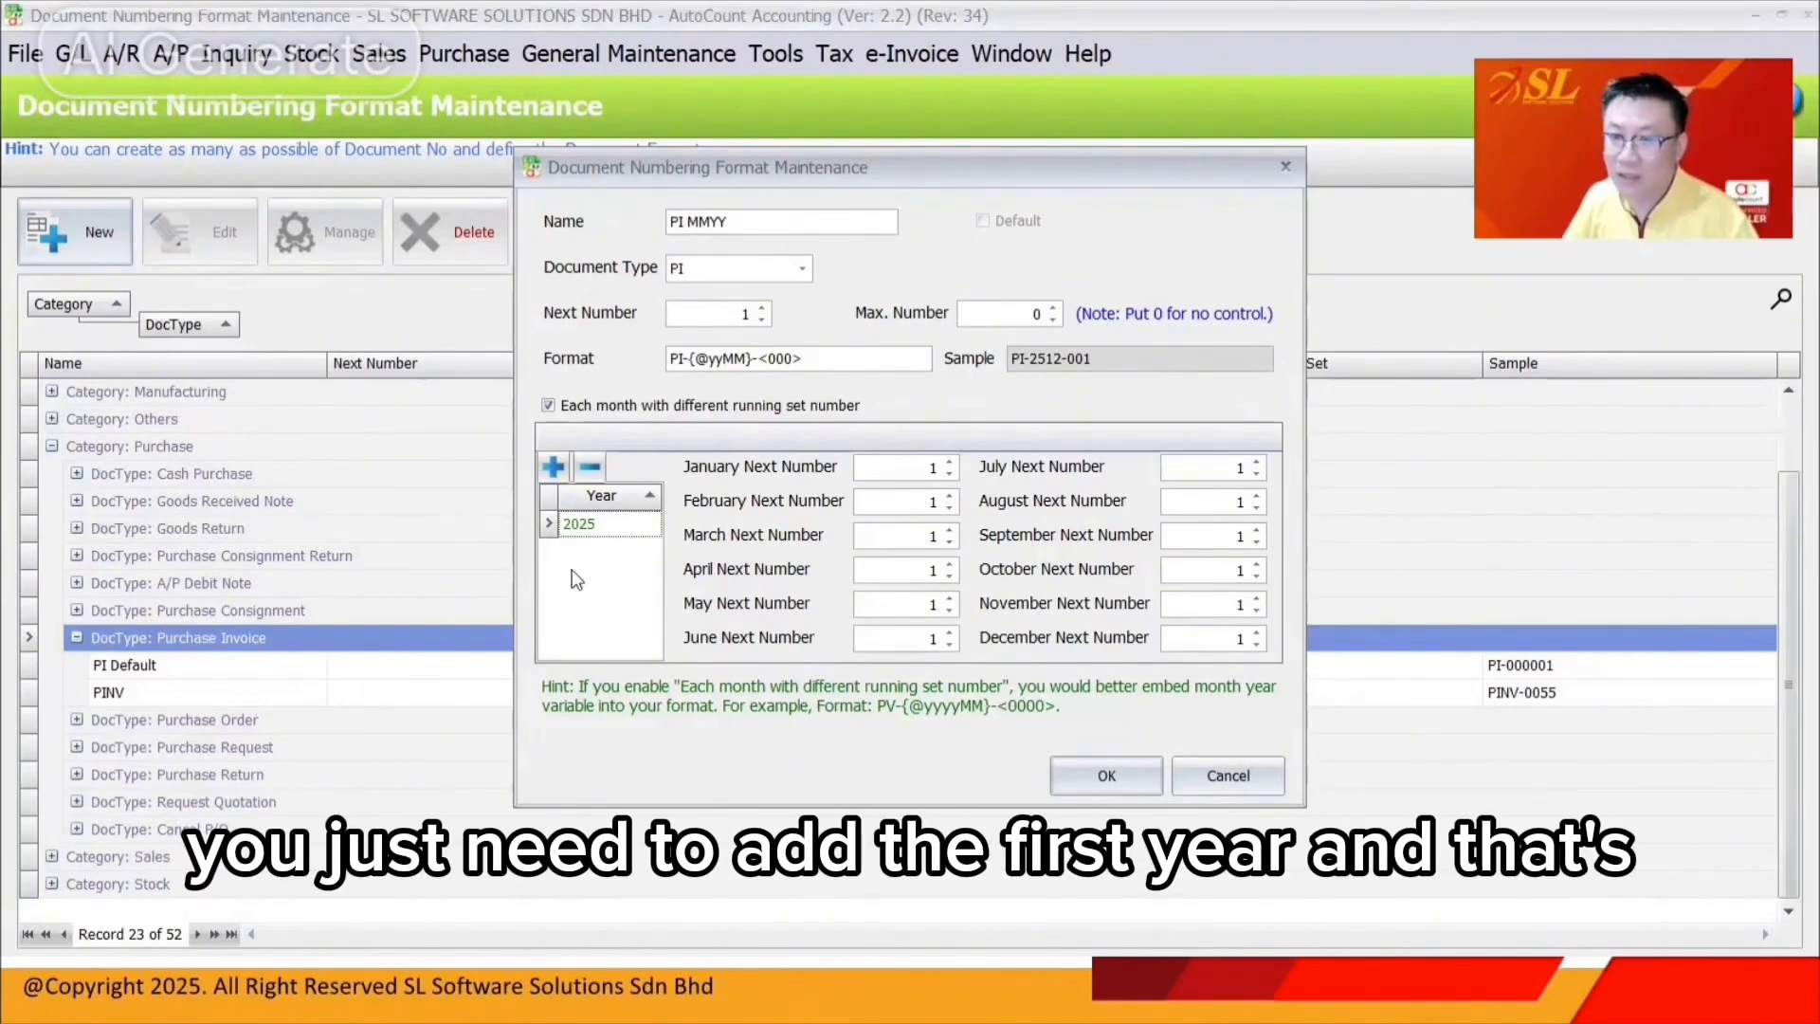
pyautogui.click(599, 529)
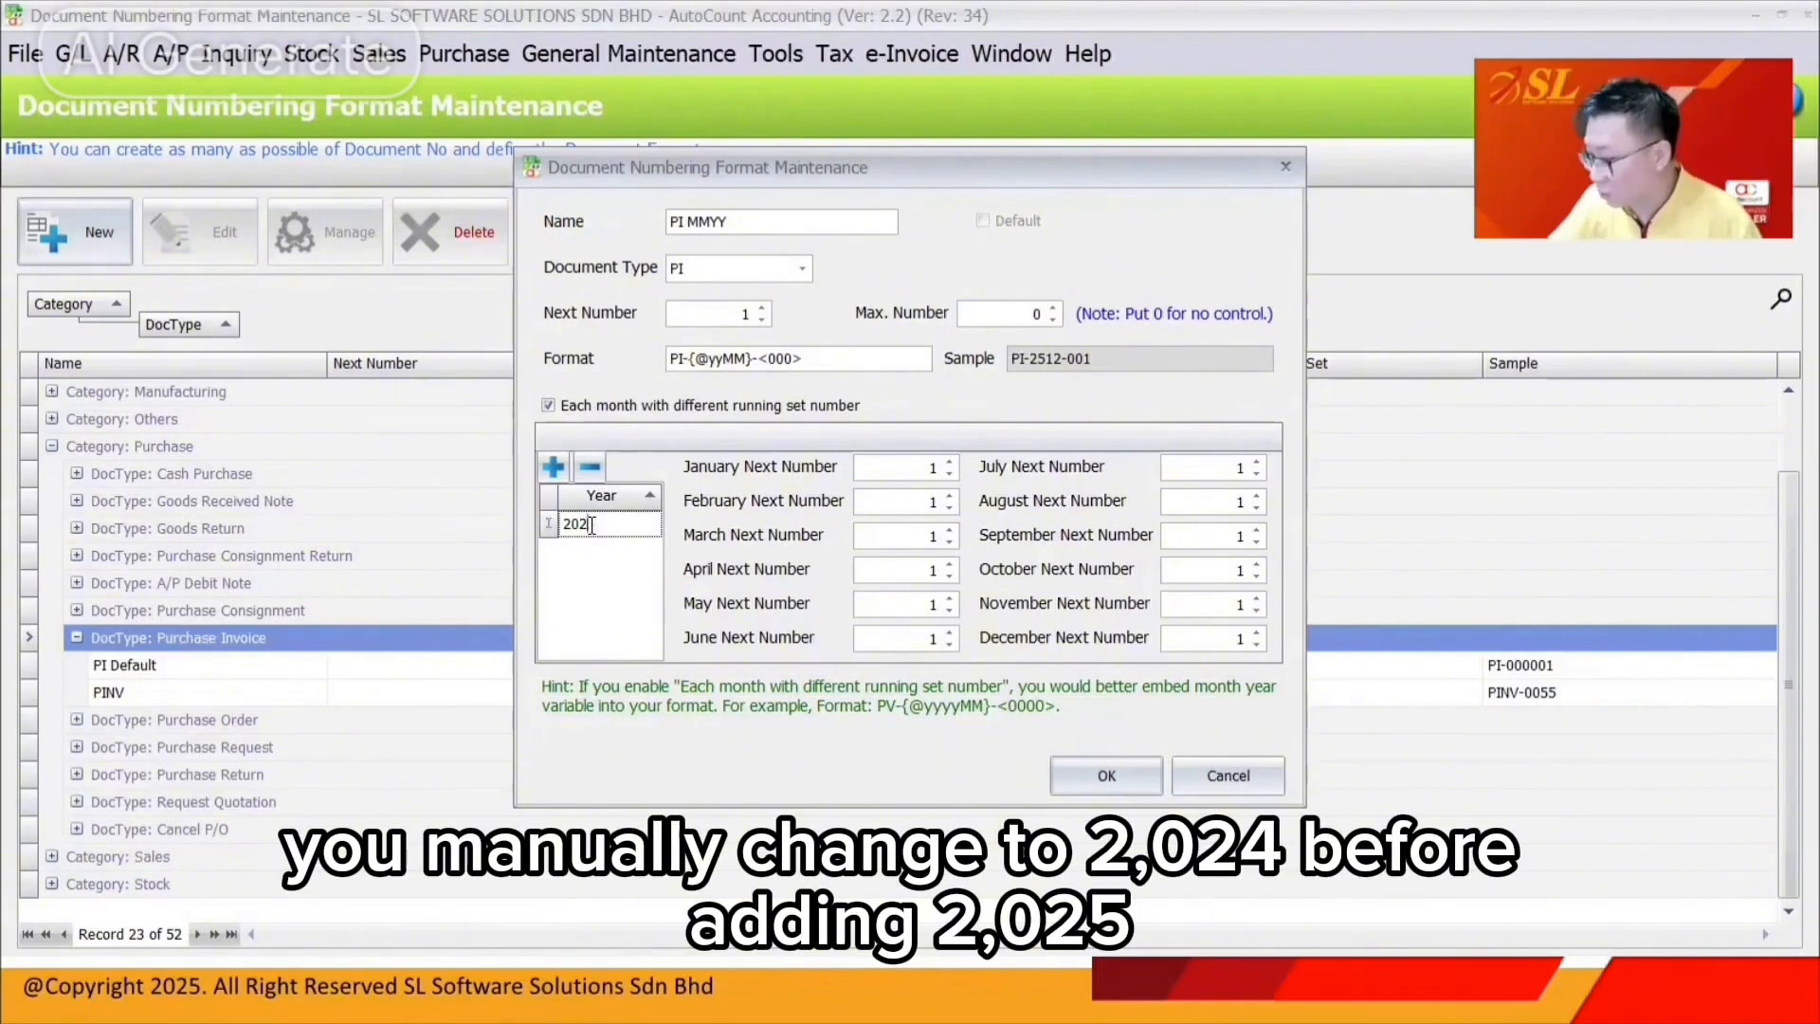
pyautogui.click(554, 467)
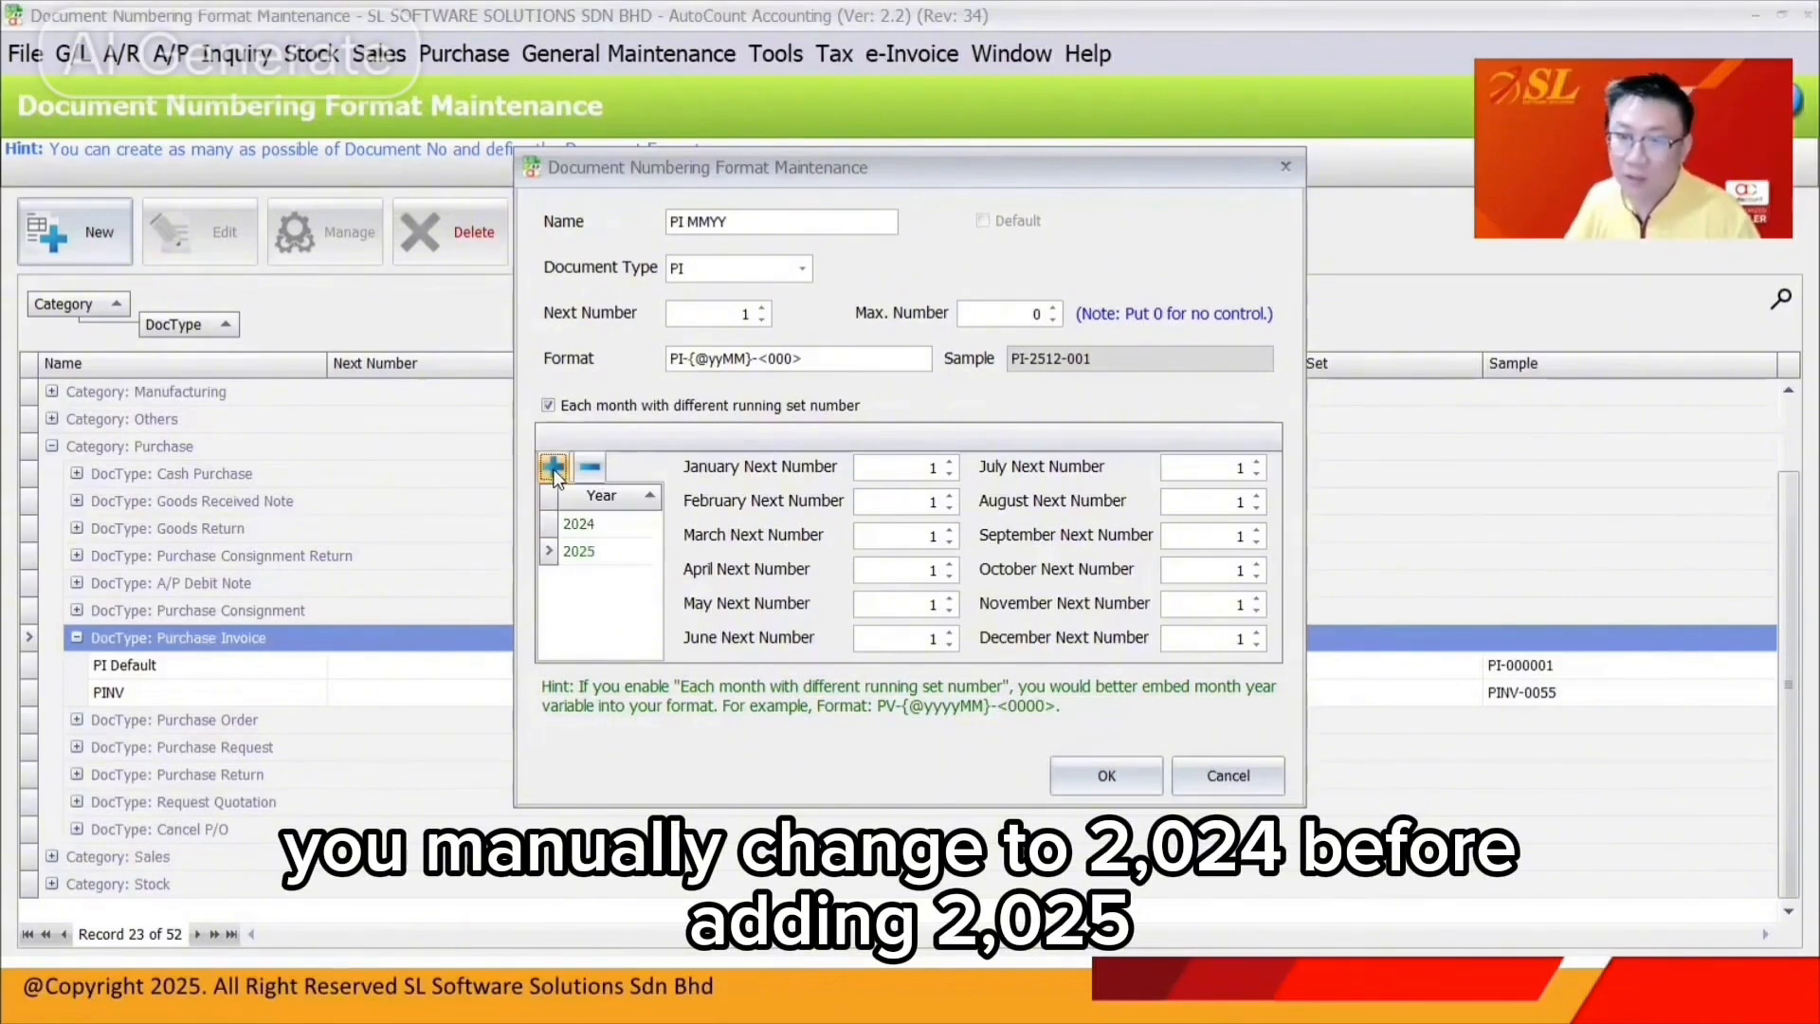
# Set February 2025's next number to 8 and save the PI MMYY format.
pyautogui.click(929, 502)
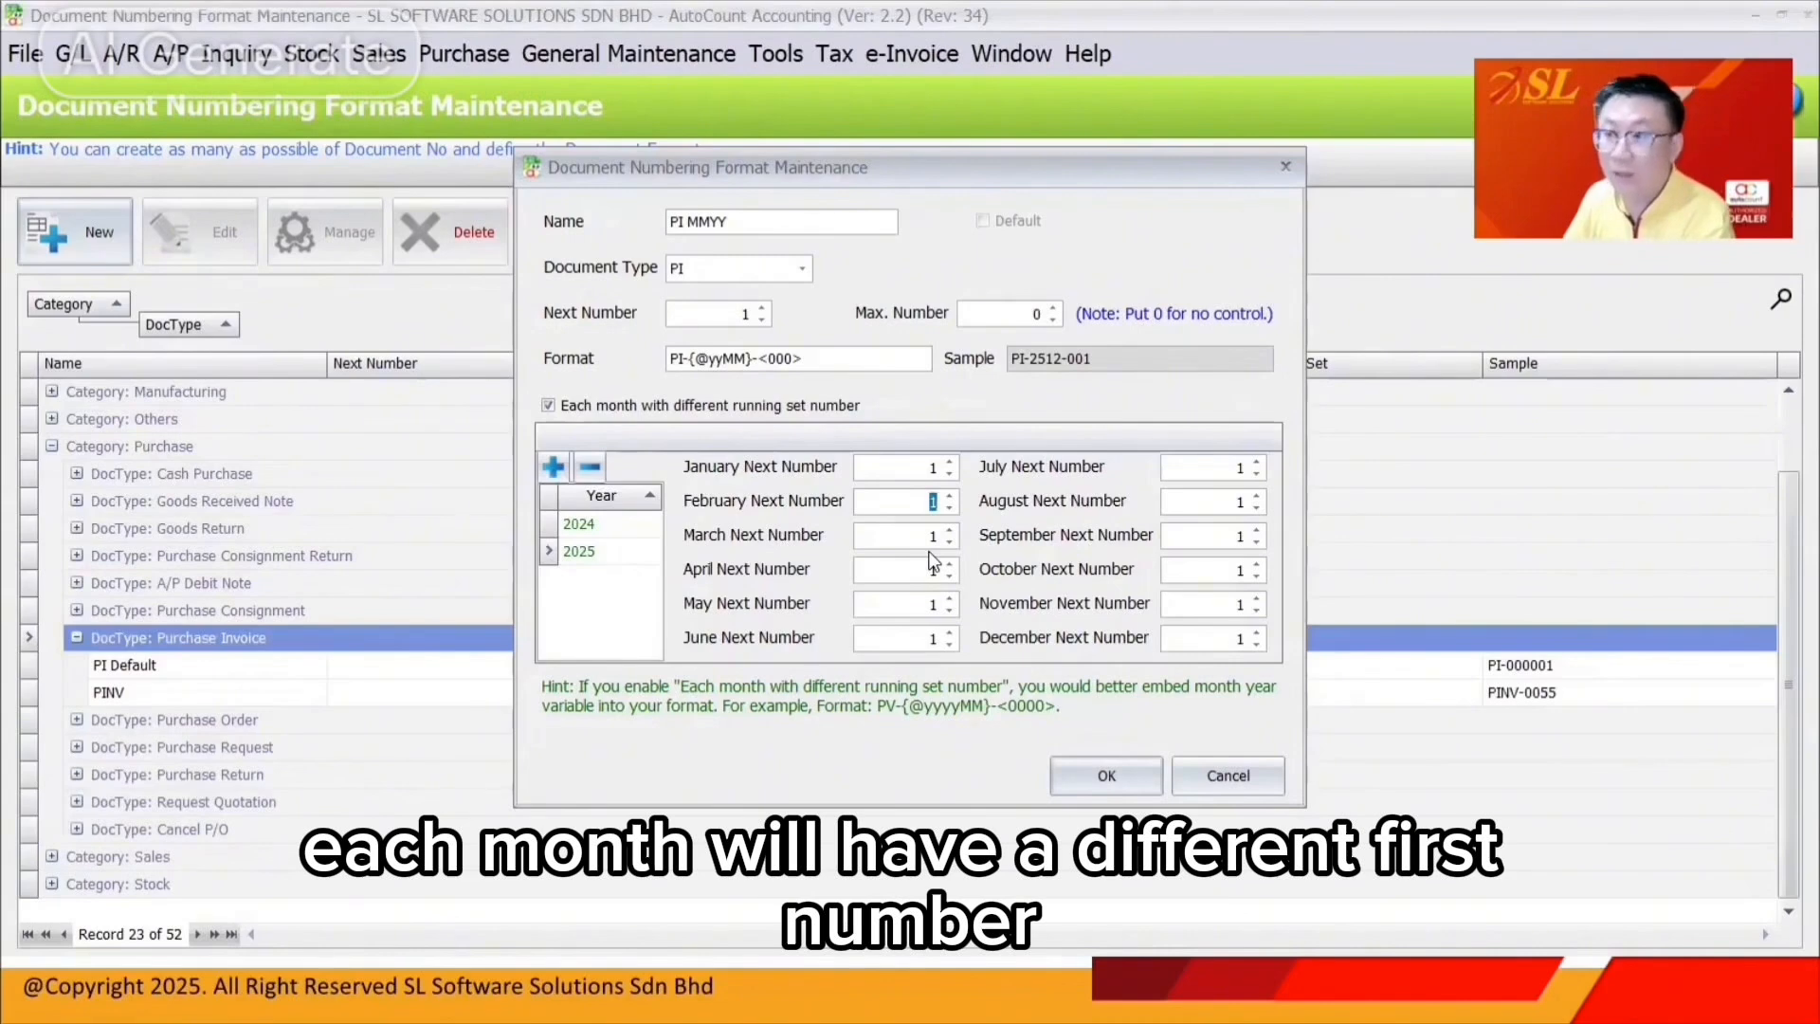
pyautogui.click(588, 523)
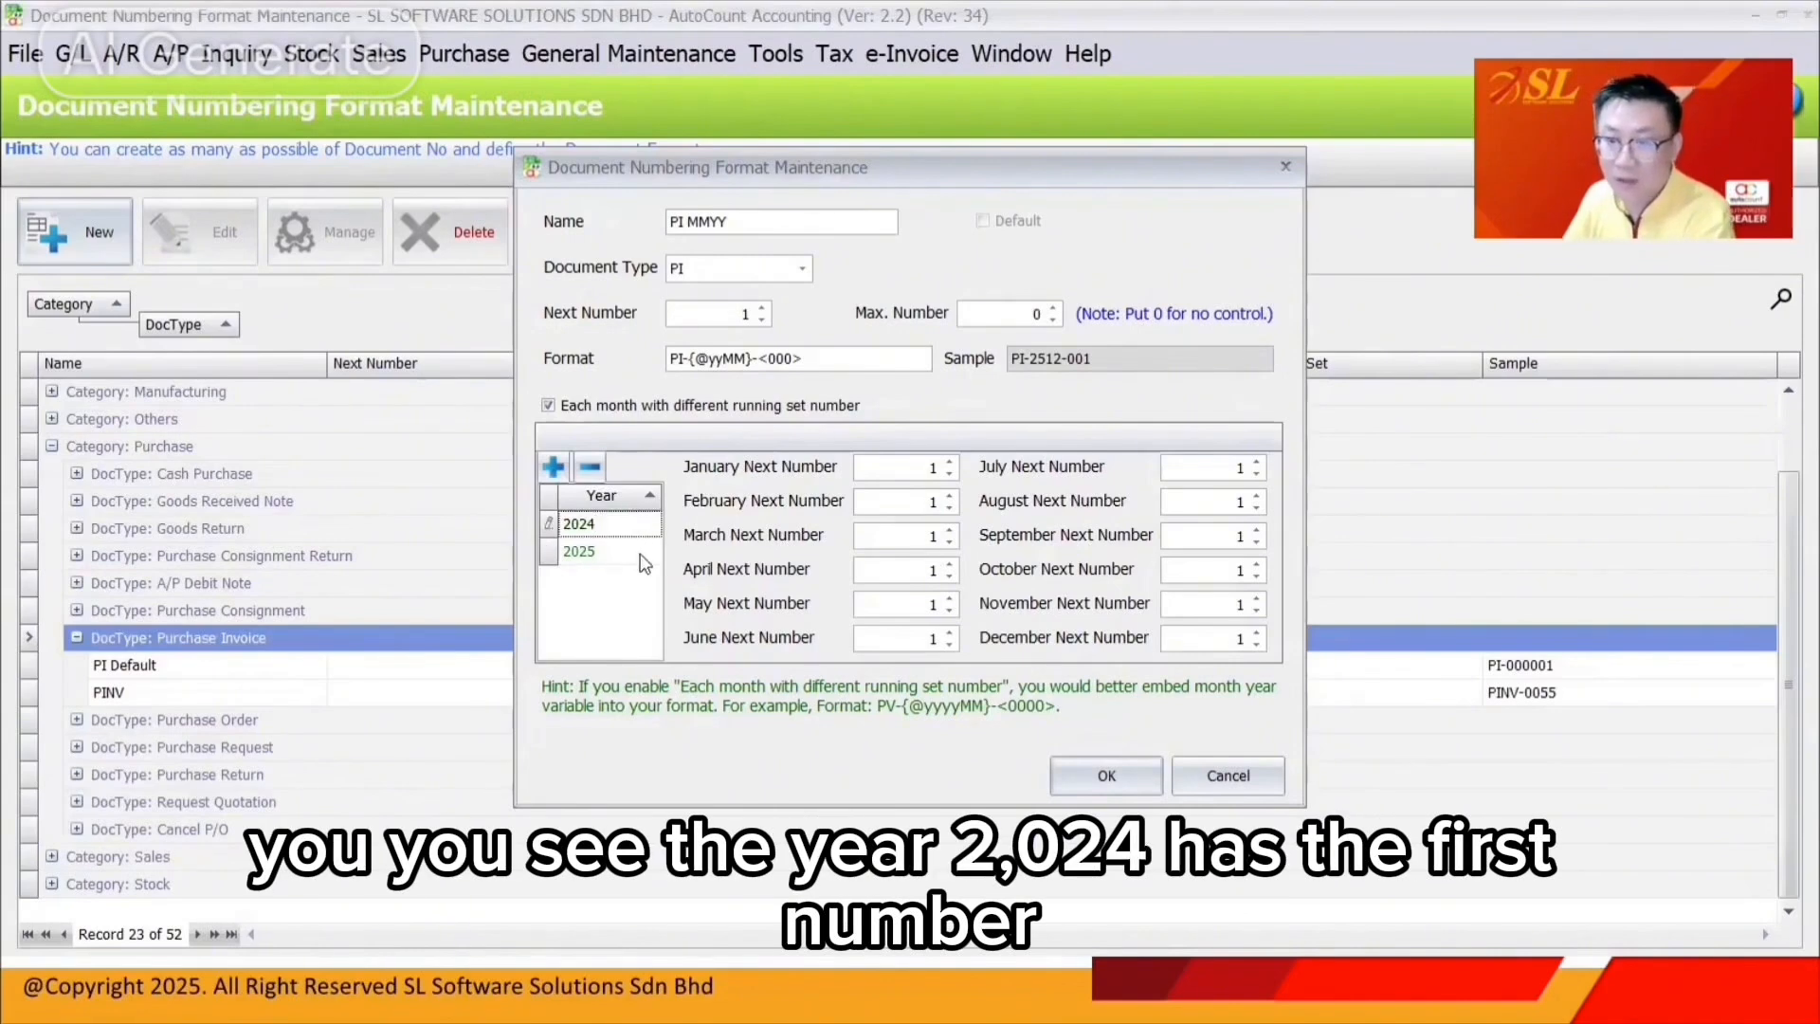
pyautogui.click(642, 552)
pyautogui.click(937, 502)
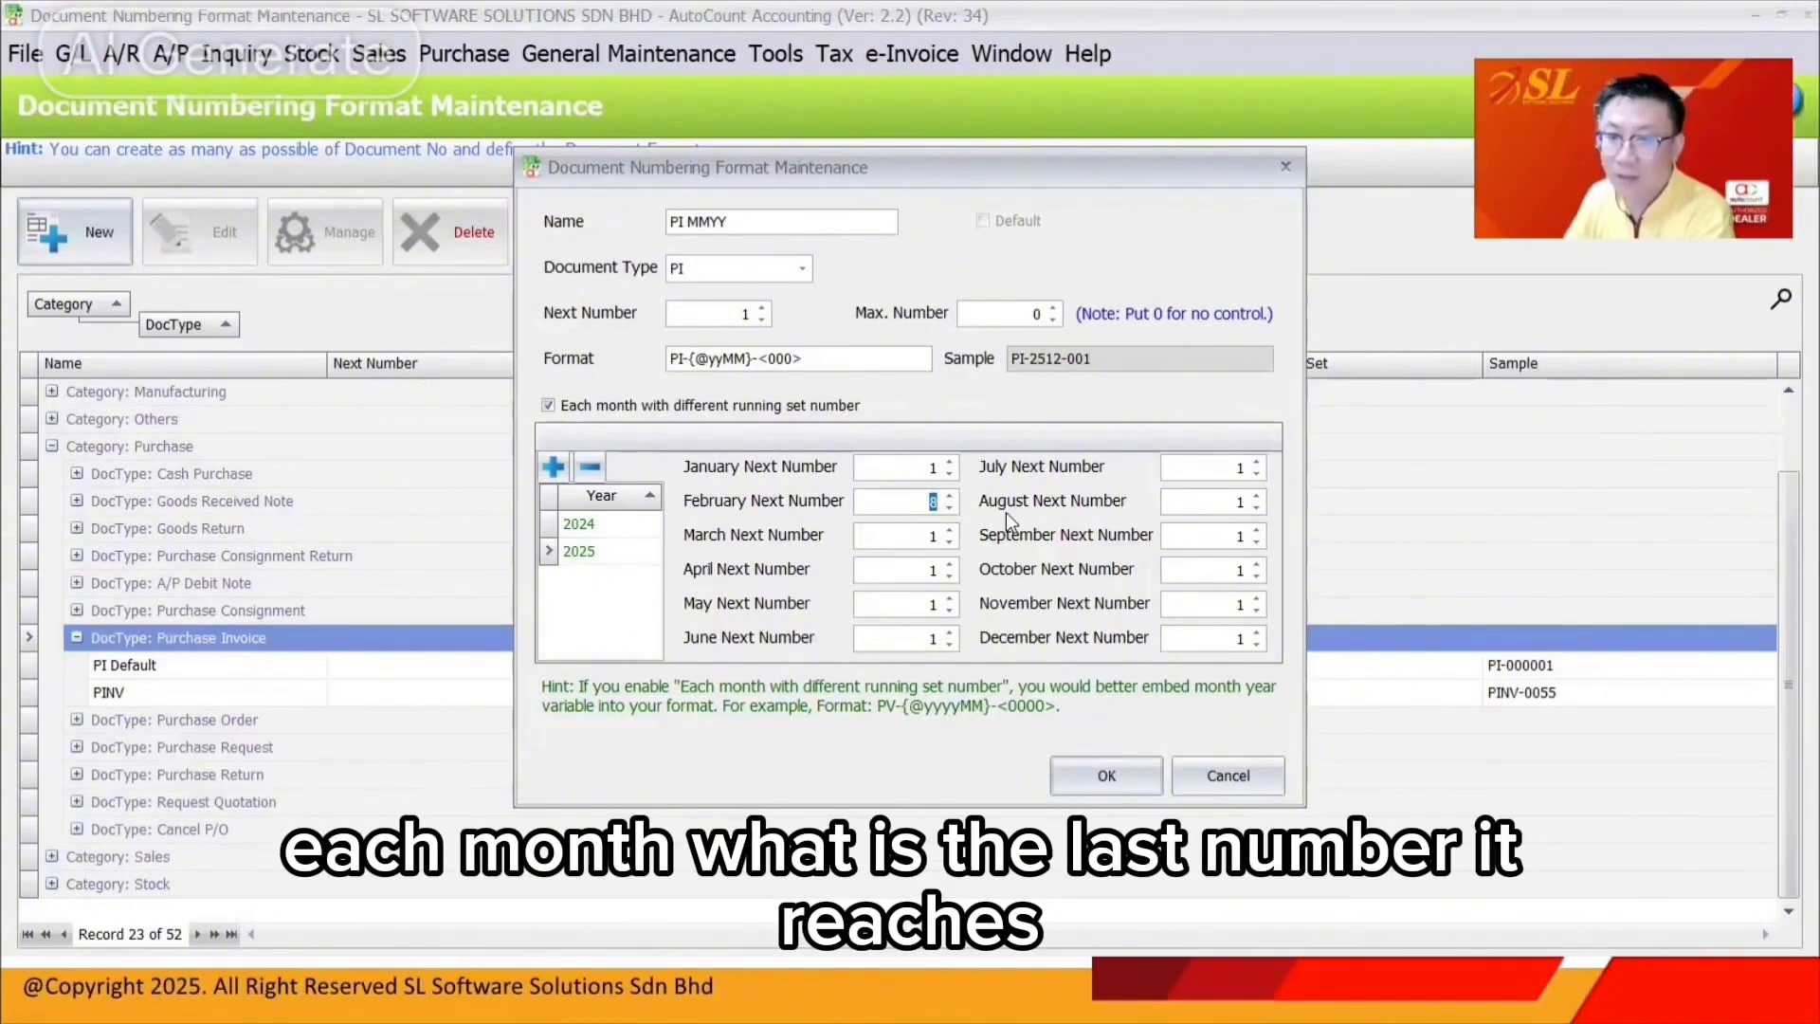
pyautogui.click(618, 550)
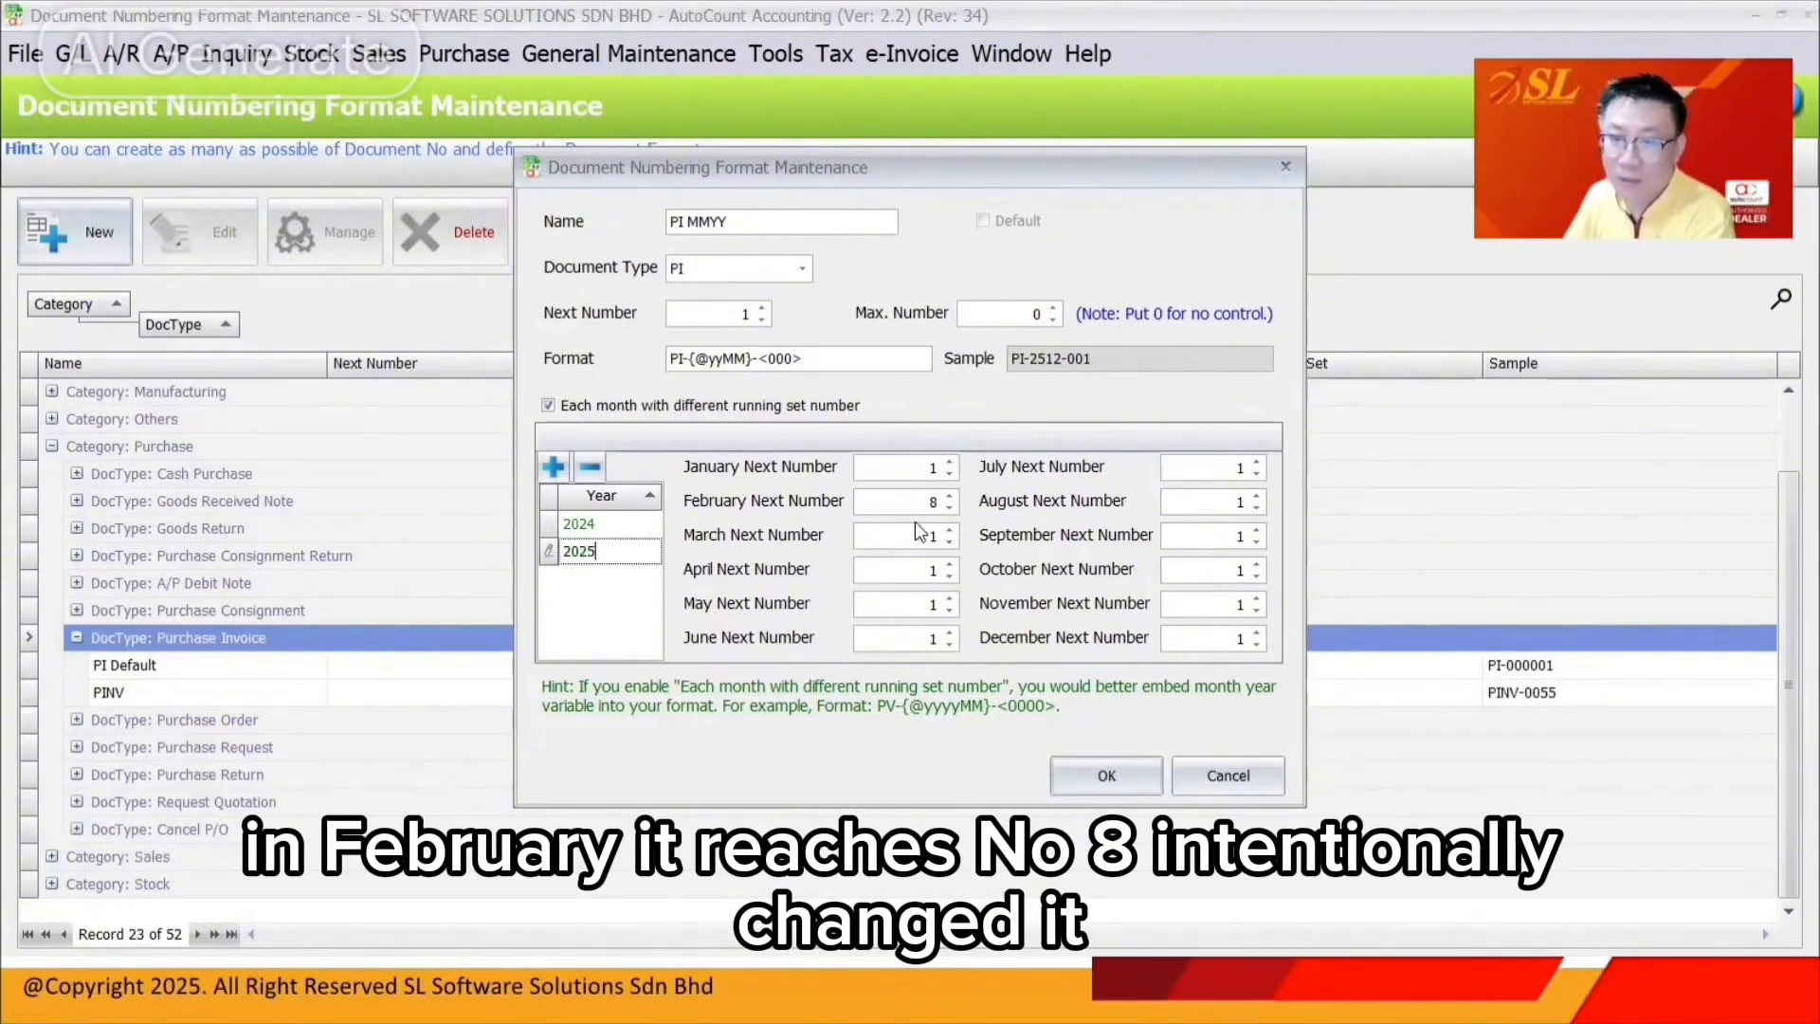
pyautogui.click(934, 503)
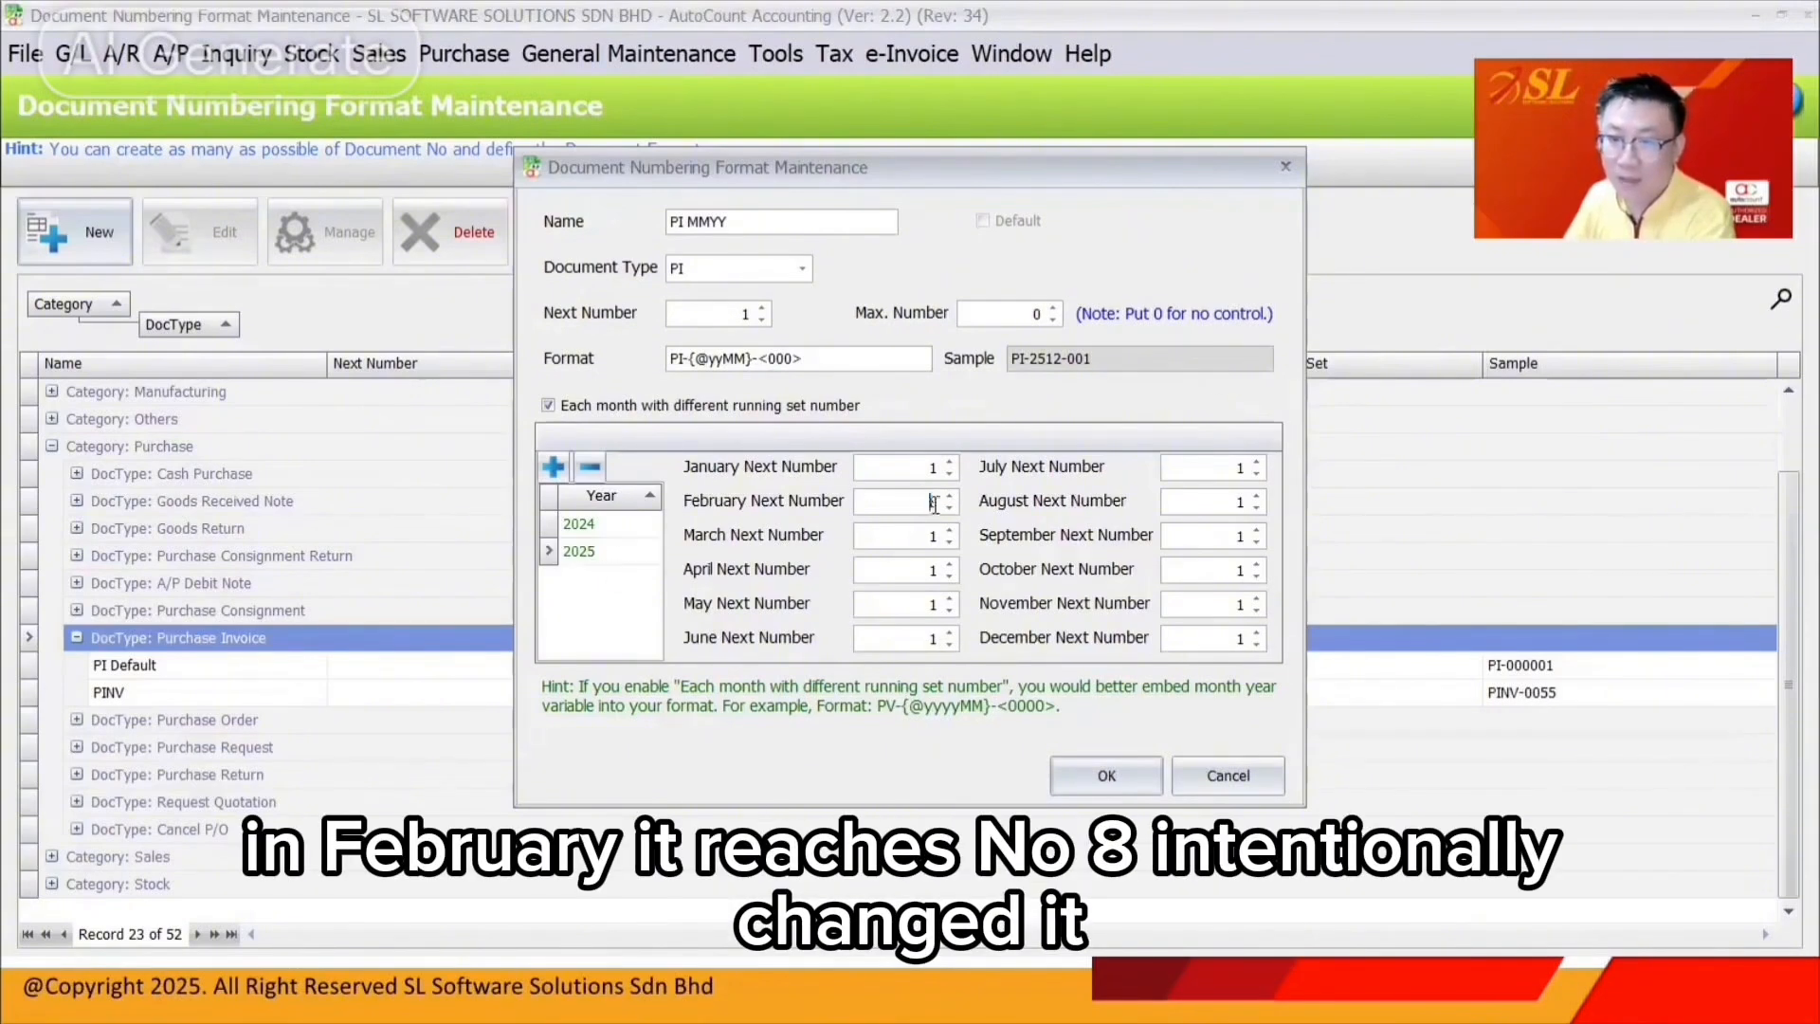
pyautogui.click(1115, 776)
pyautogui.click(254, 720)
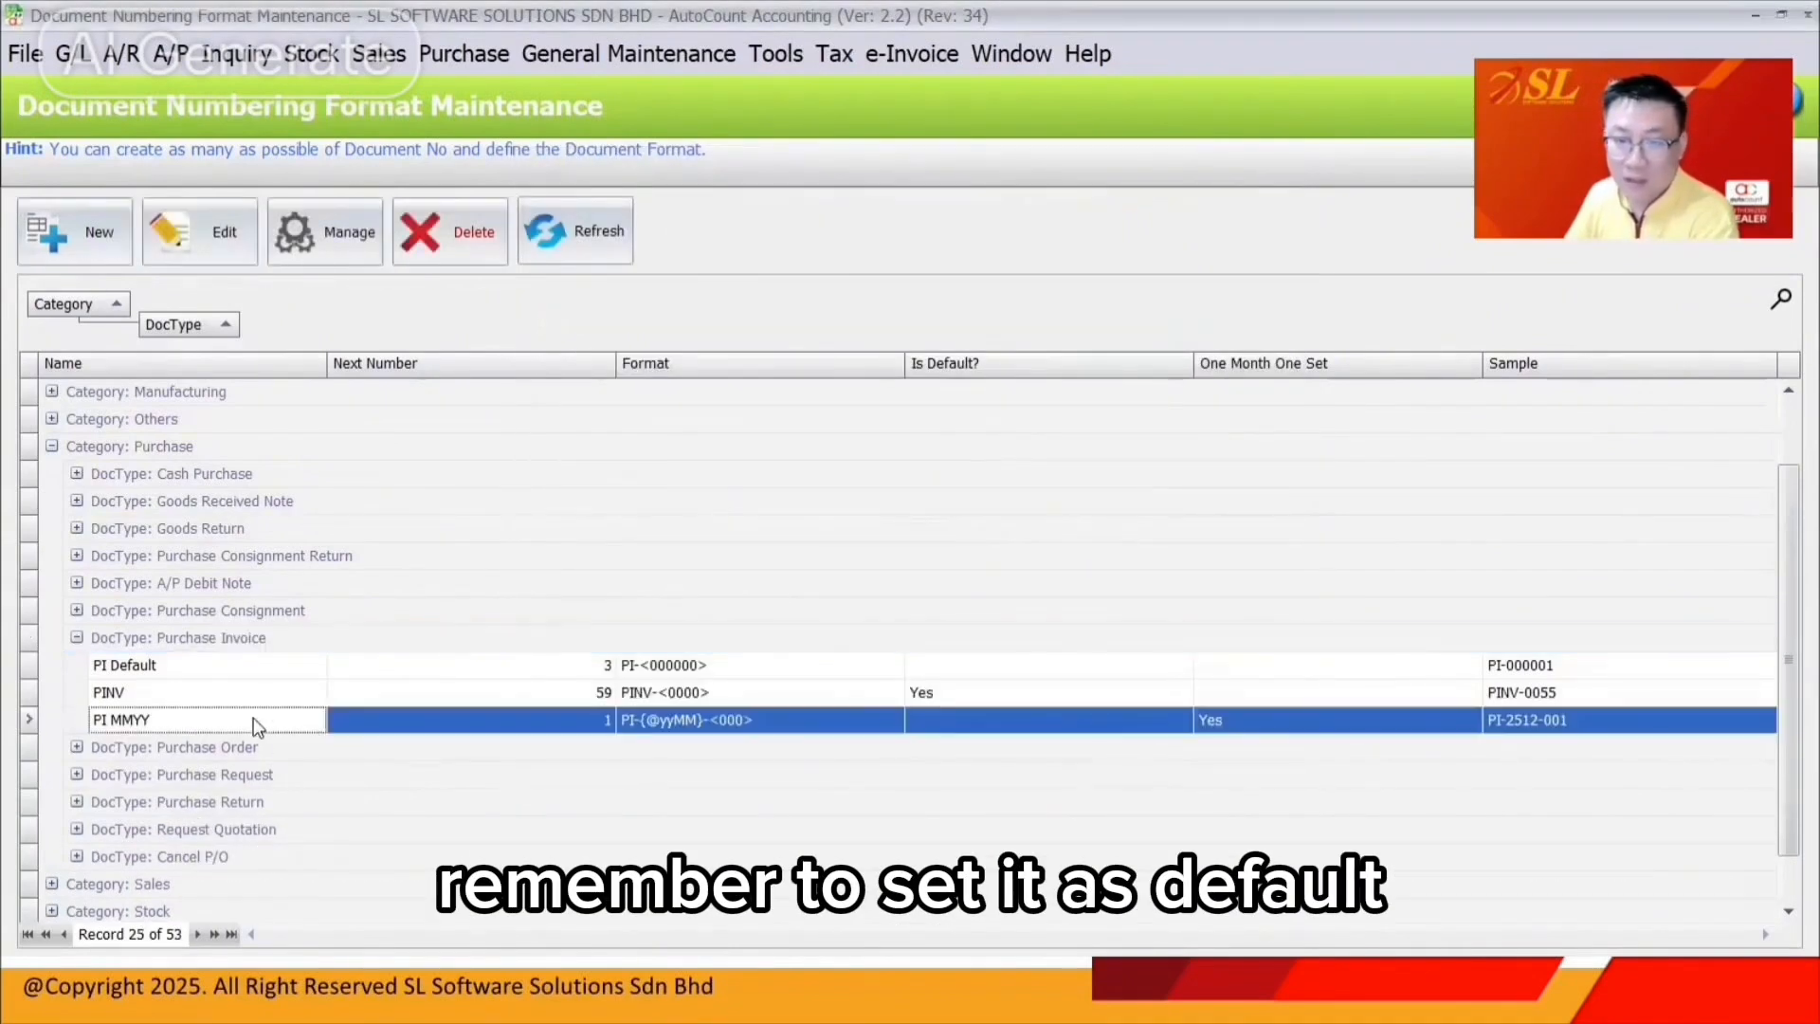
pyautogui.click(983, 721)
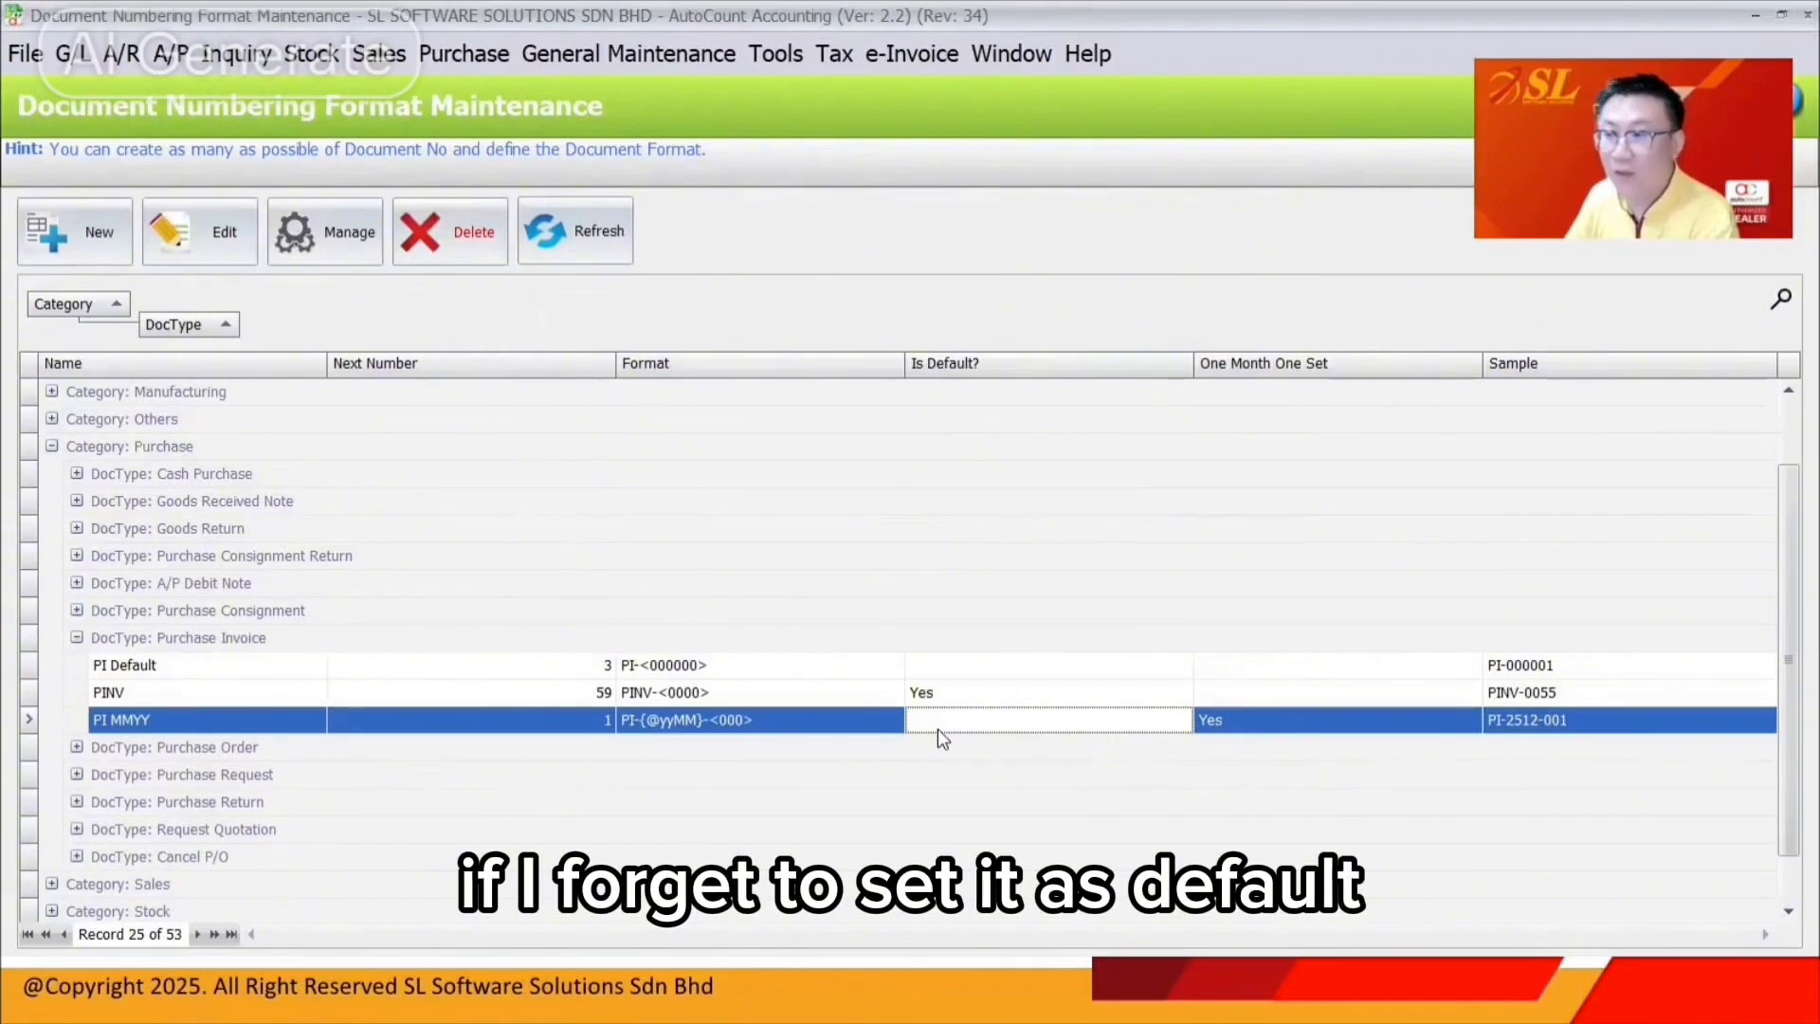
# Set PI MMYY as the default Purchase Invoice format and refresh the list to confirm.
pyautogui.click(325, 231)
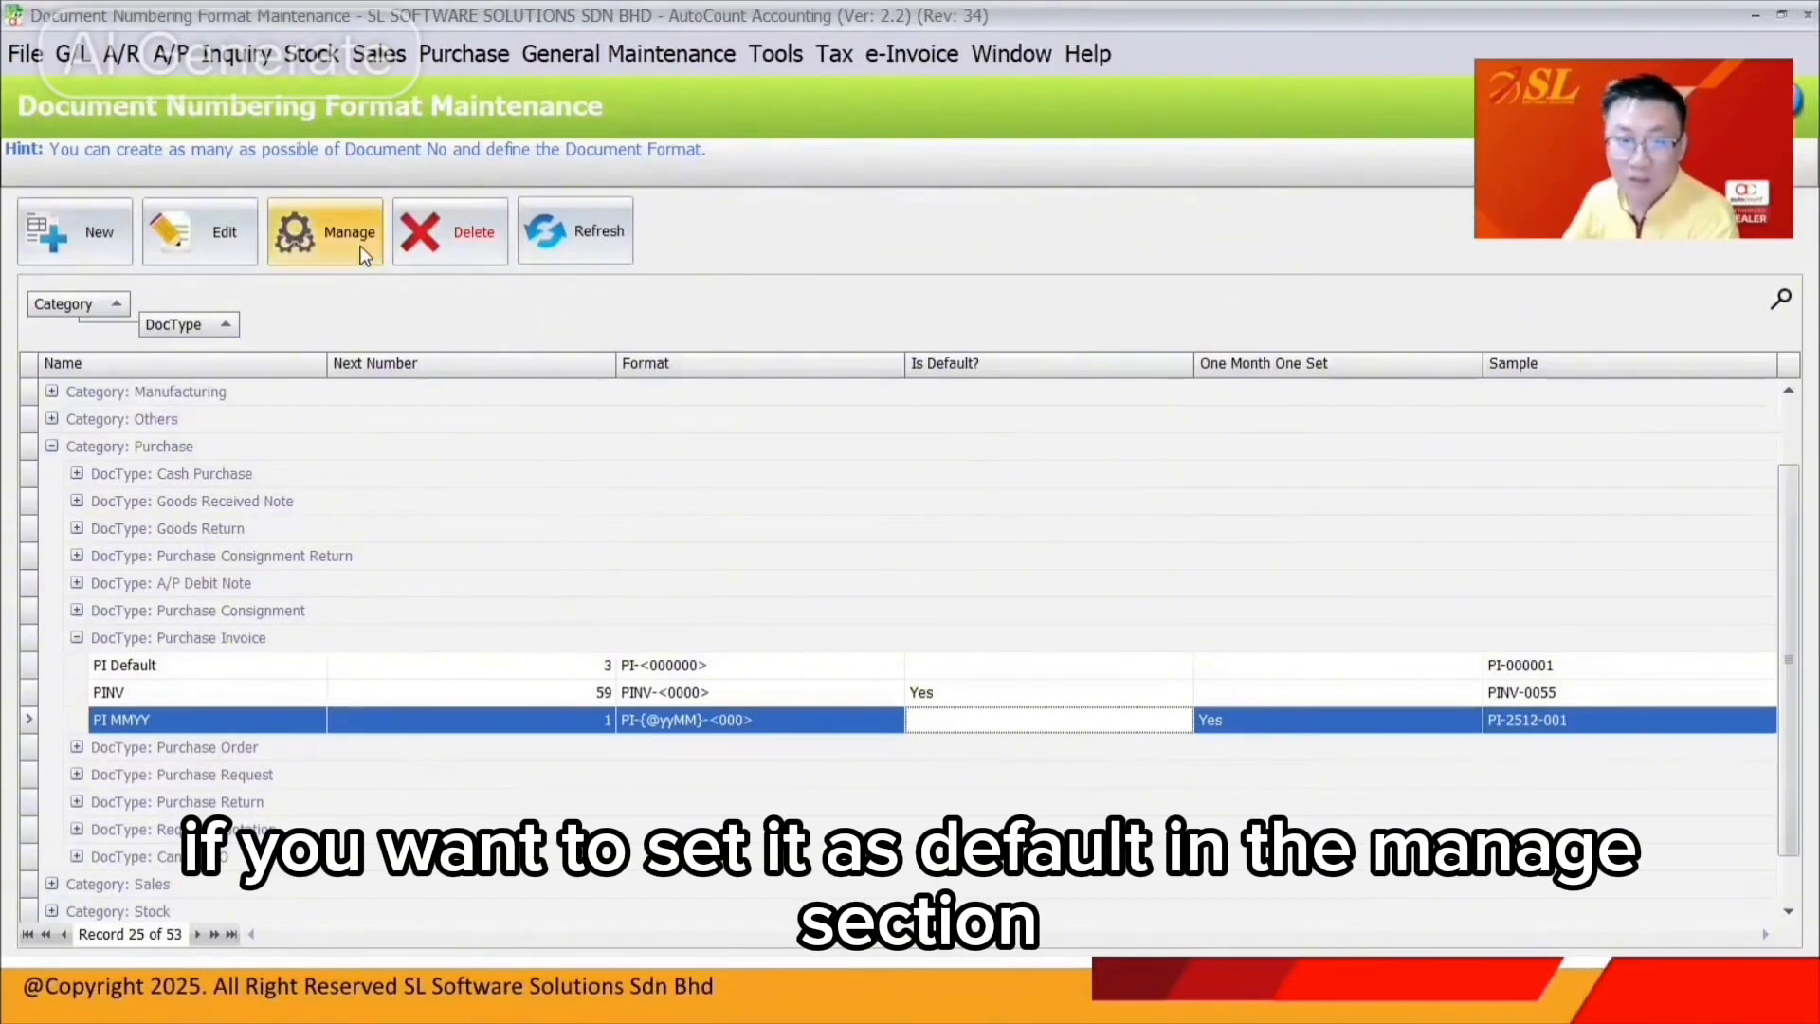
pyautogui.click(646, 376)
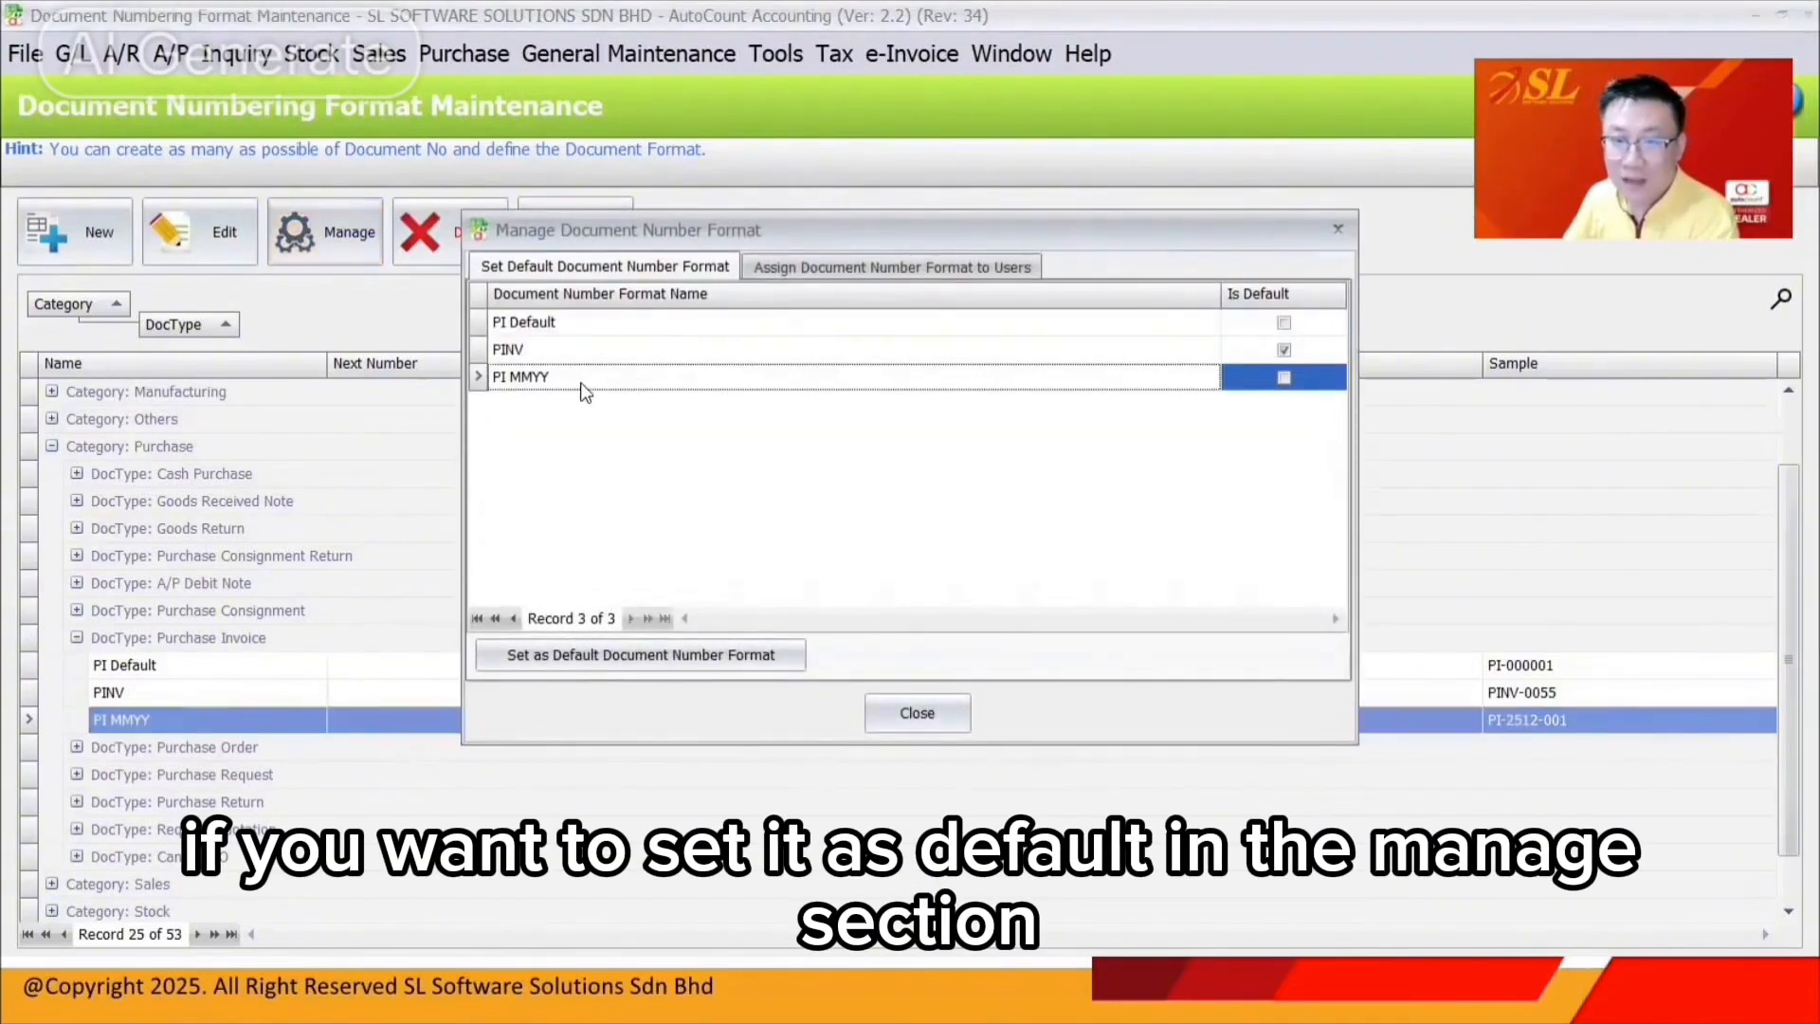
pyautogui.click(629, 652)
pyautogui.click(917, 712)
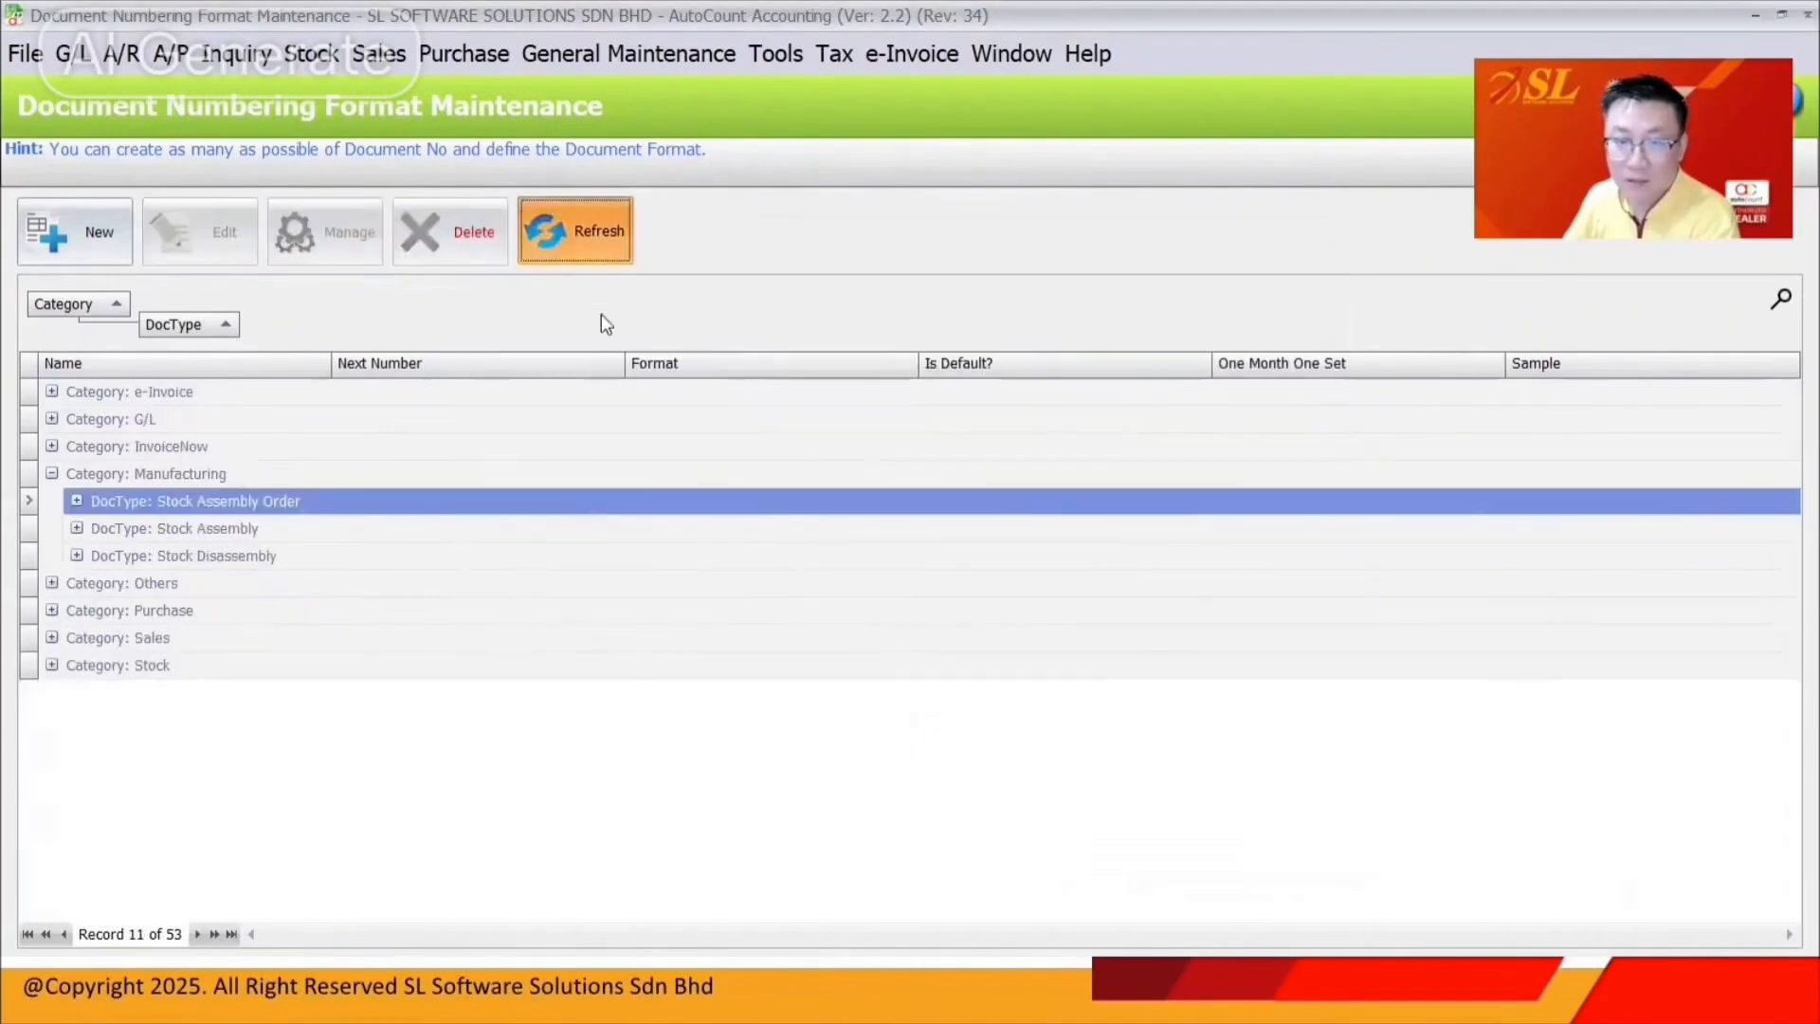
pyautogui.click(52, 611)
pyautogui.click(77, 692)
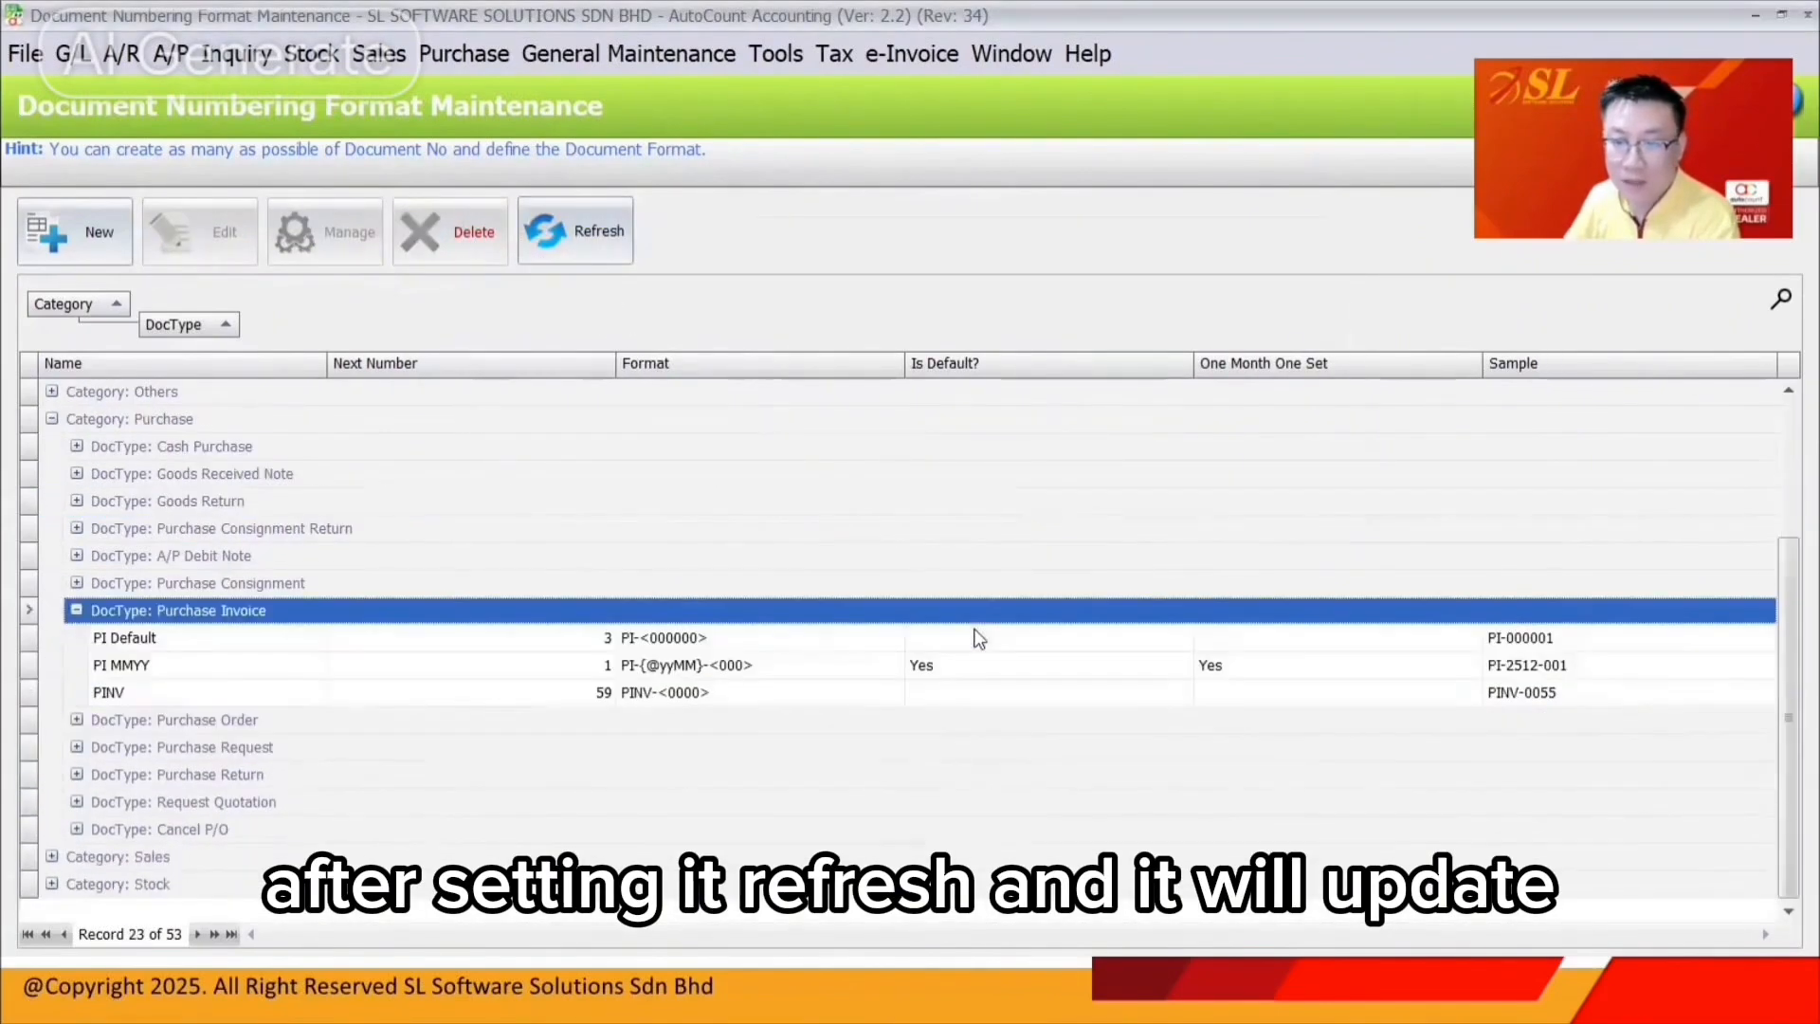
pyautogui.click(891, 666)
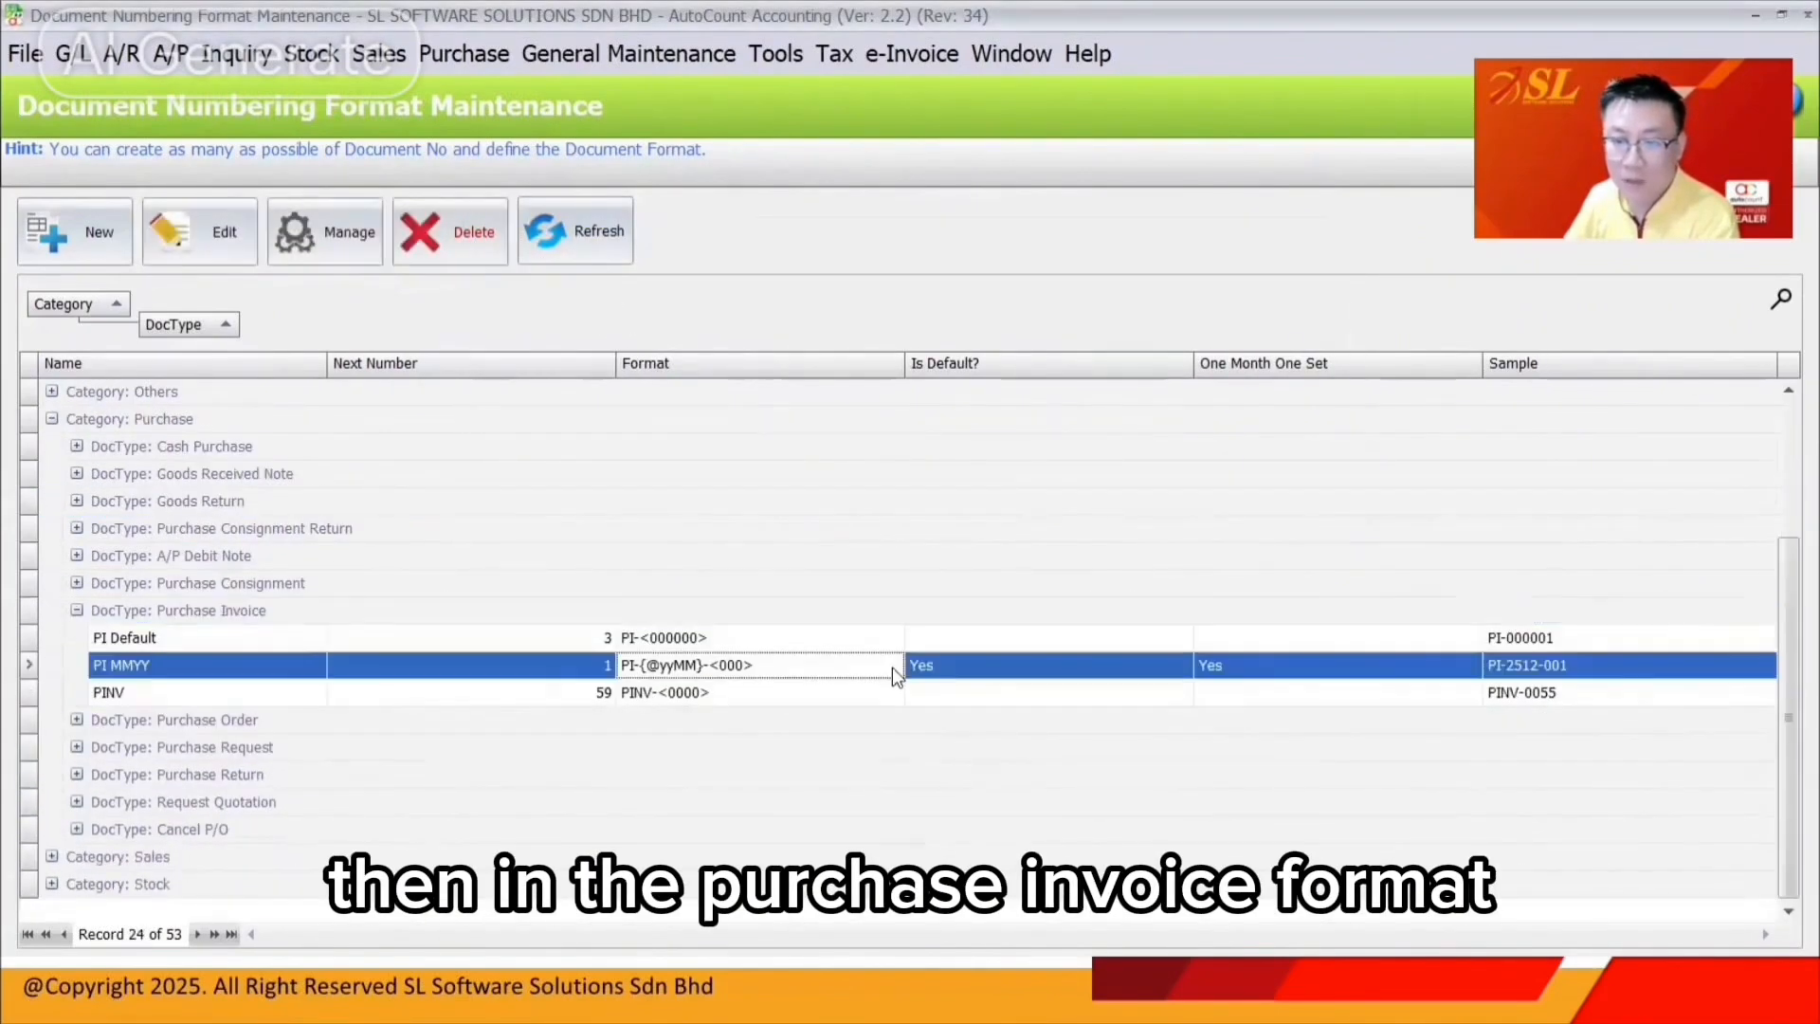
pyautogui.click(172, 55)
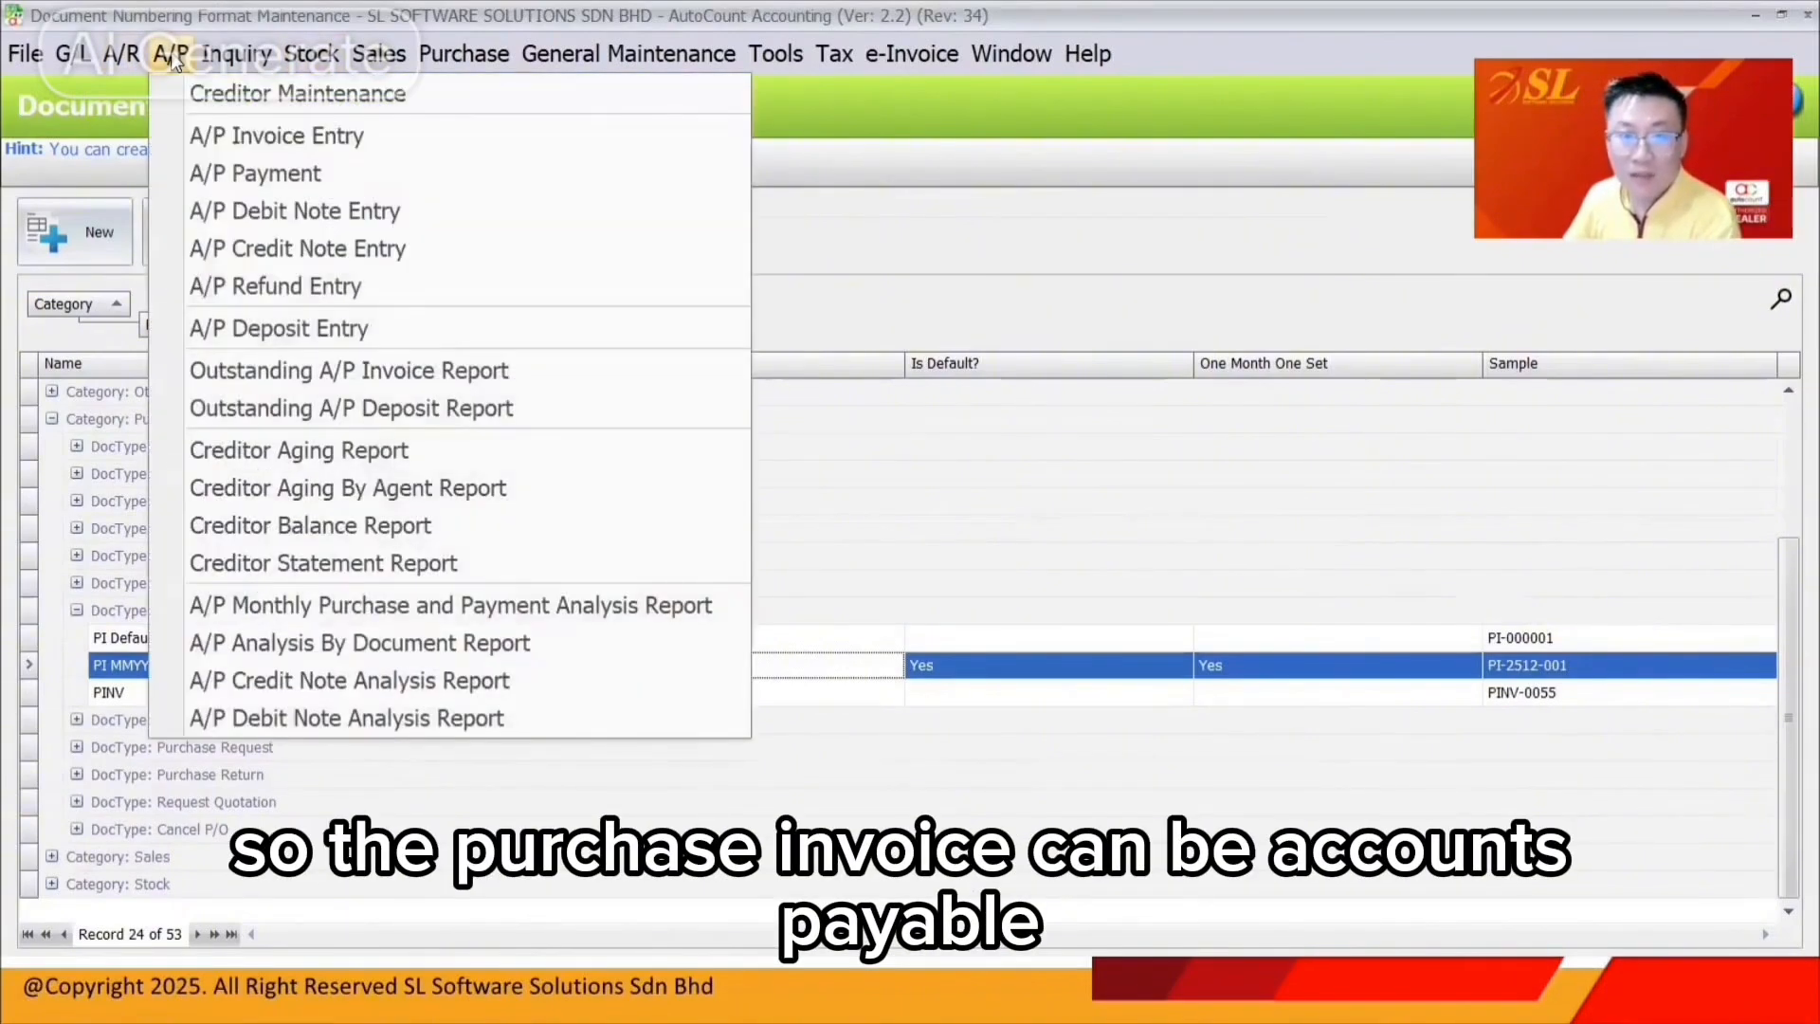
# Start a new A/P invoice and change its date month to 11, then 02, to preview numbering.
pyautogui.click(193, 138)
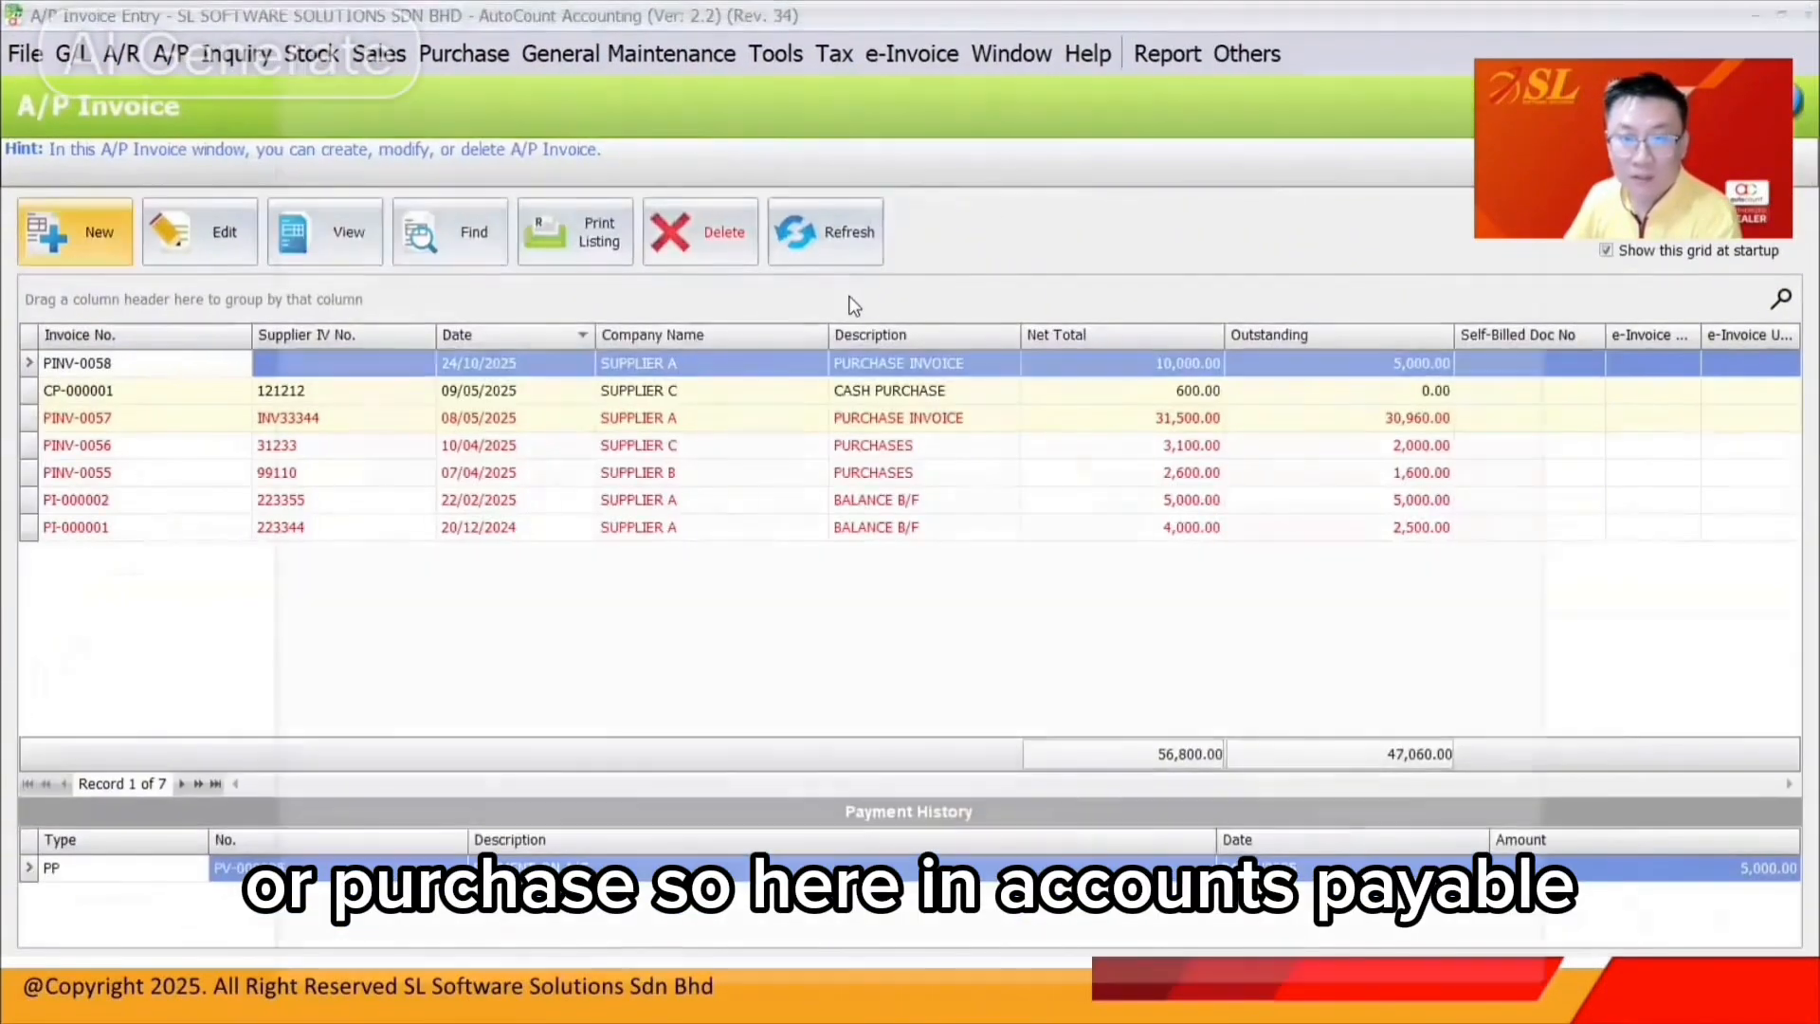
pyautogui.click(90, 232)
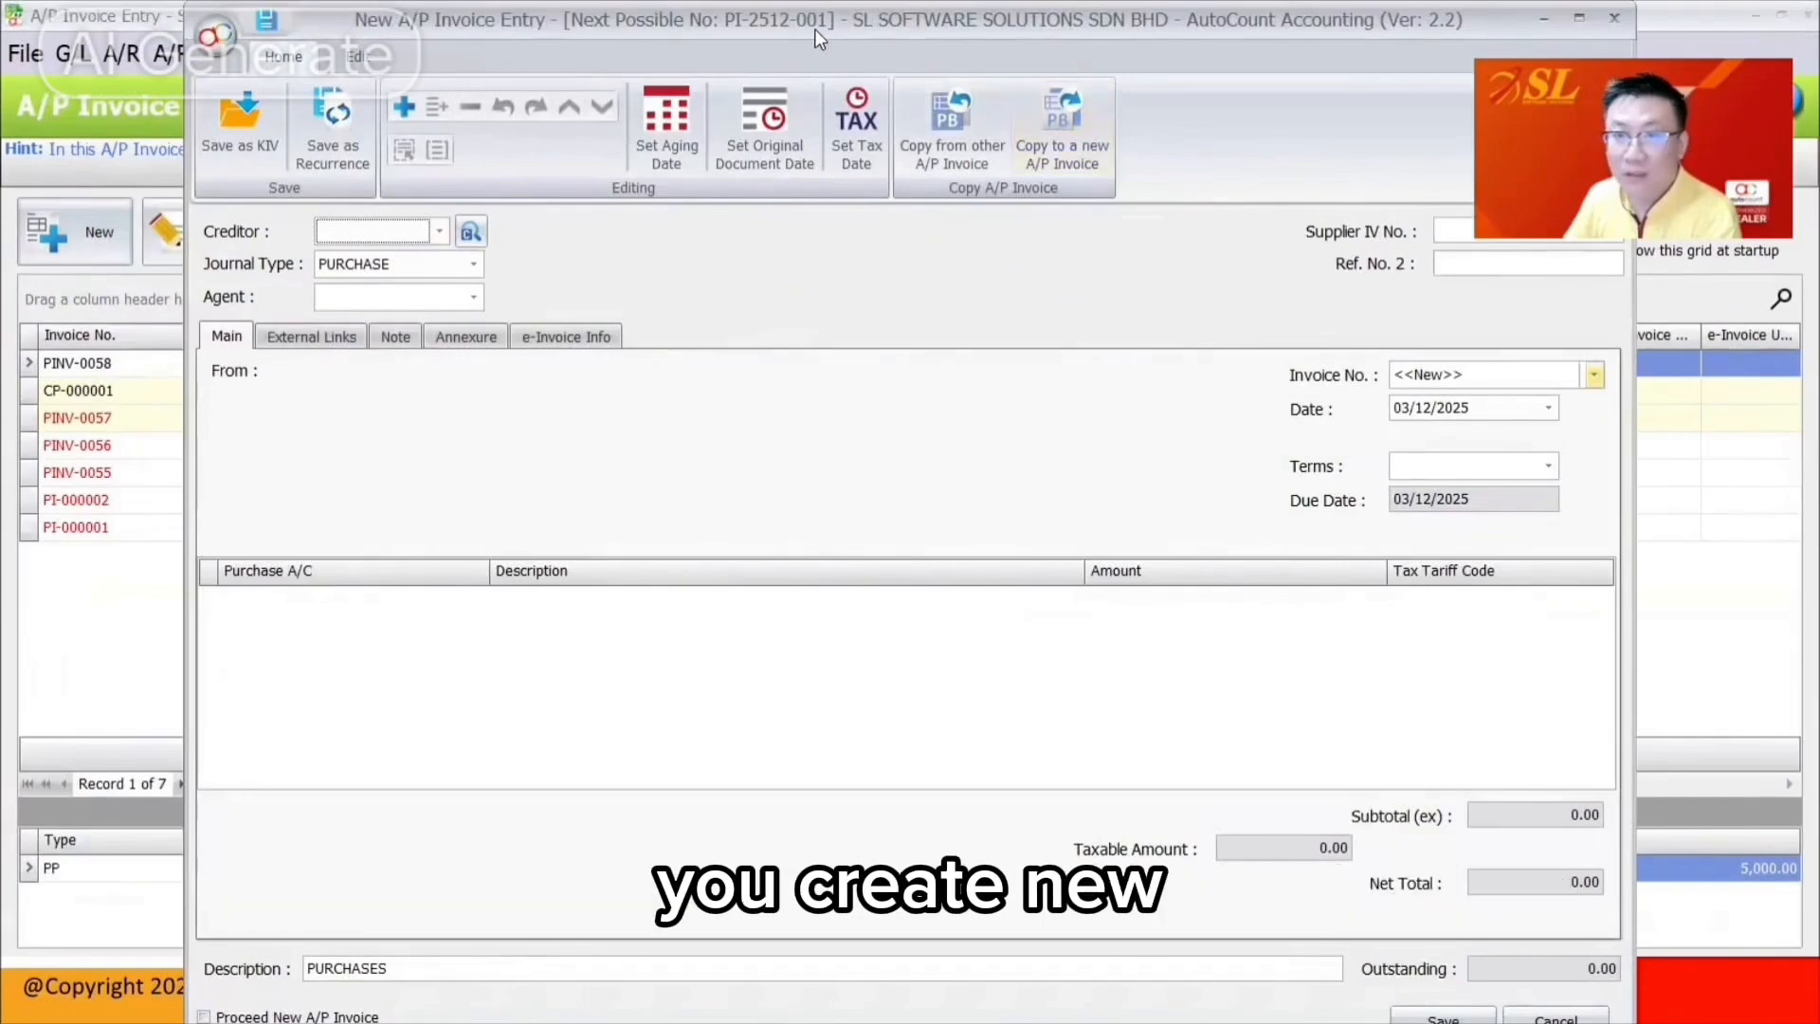
pyautogui.moveTo(815, 28); pyautogui.dragTo(635, 55)
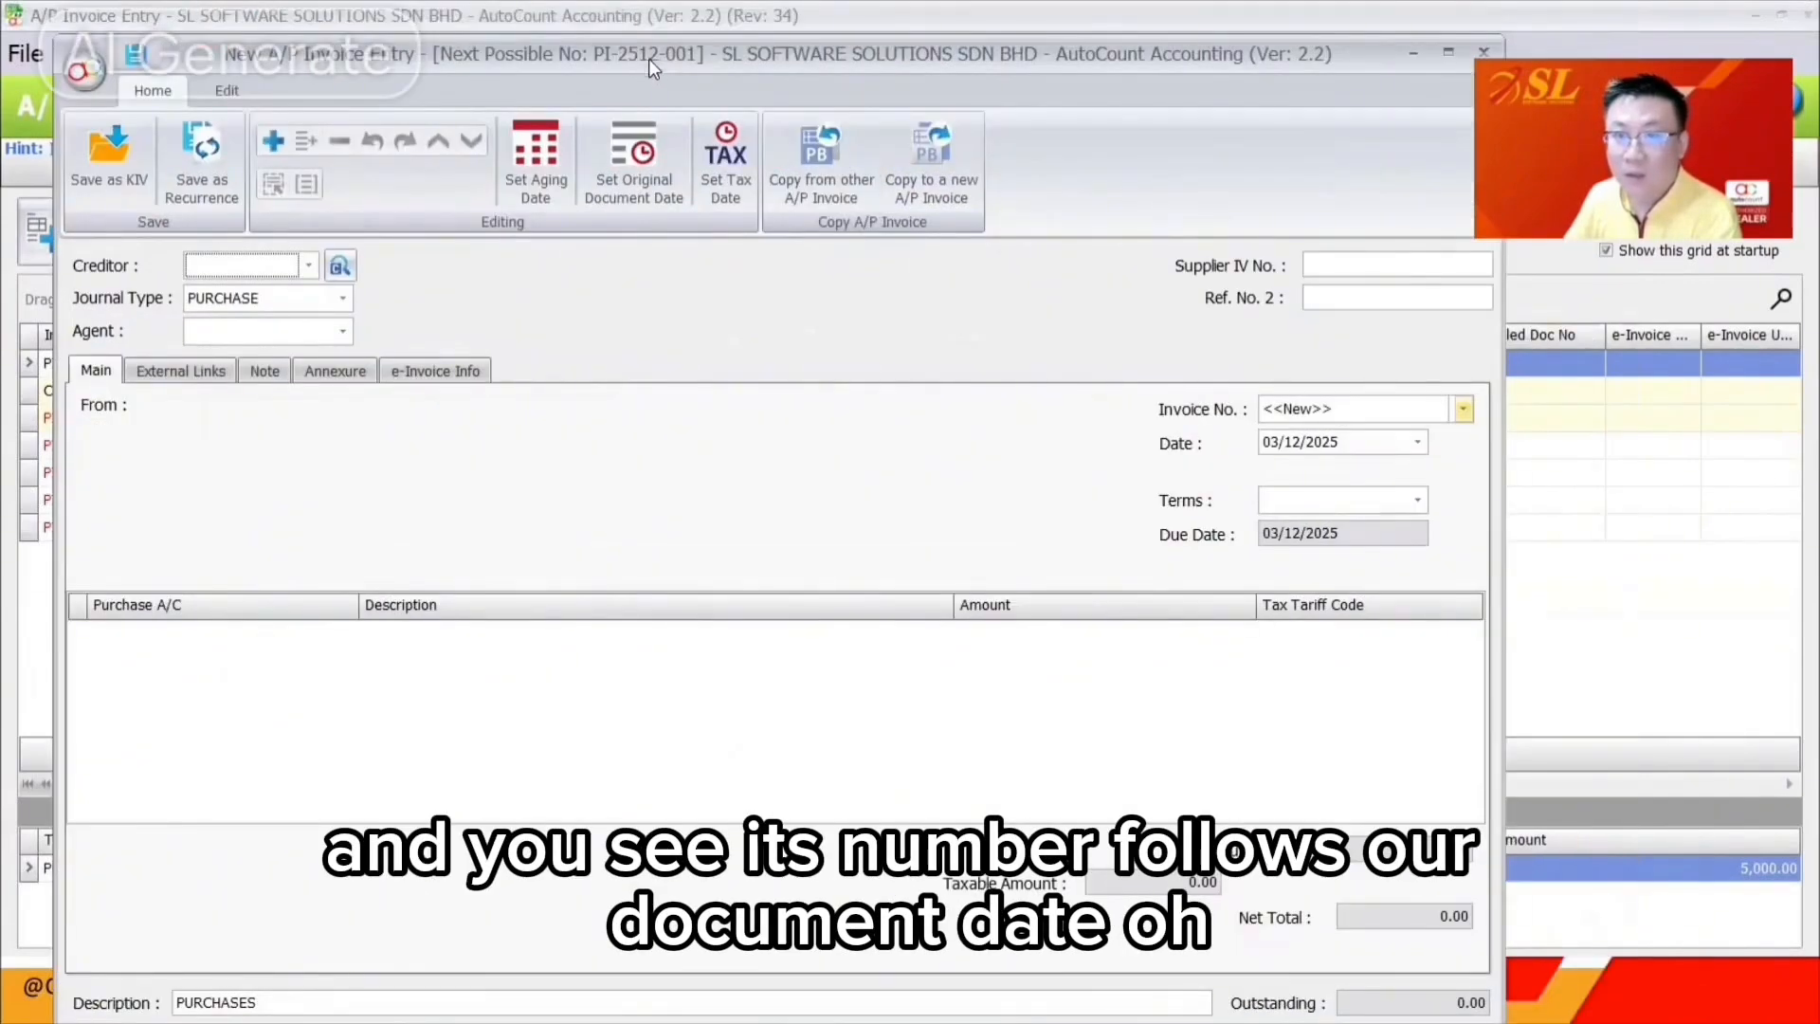
pyautogui.click(1291, 446)
pyautogui.write('11')
pyautogui.press('Tab')
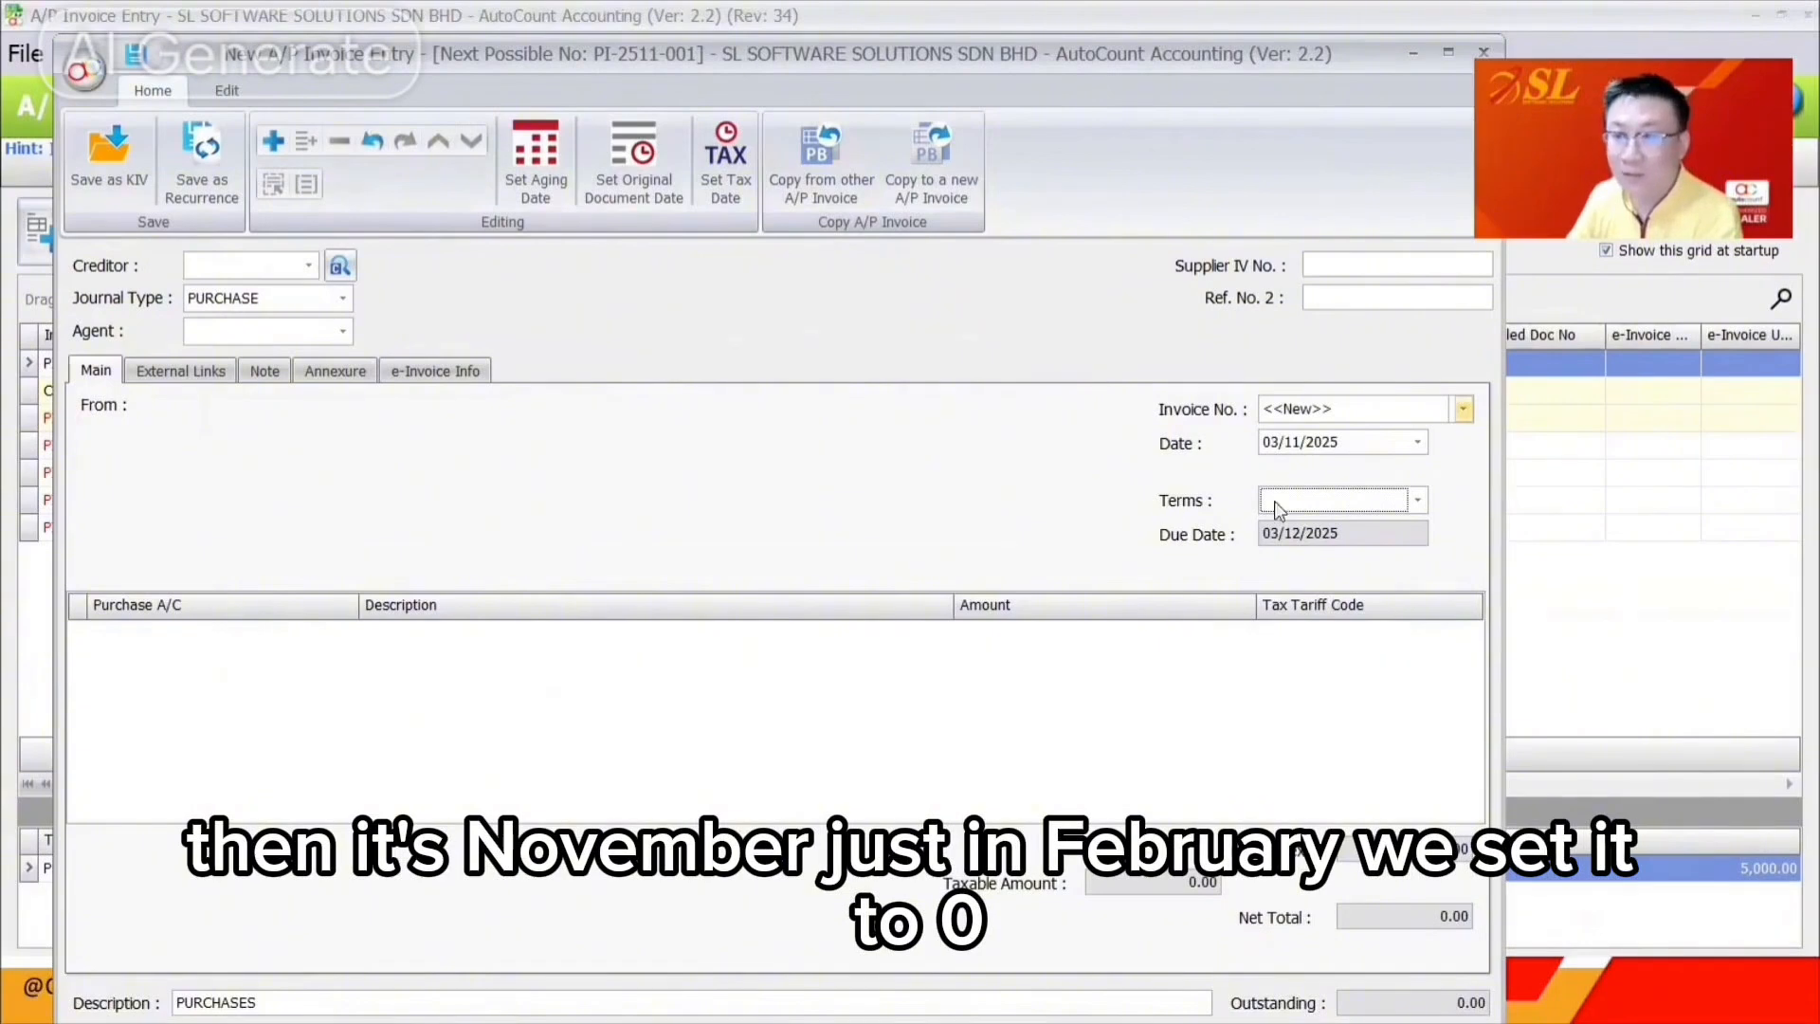
pyautogui.hotkey('shift', 'Tab')
pyautogui.write('02')
pyautogui.press('Tab')
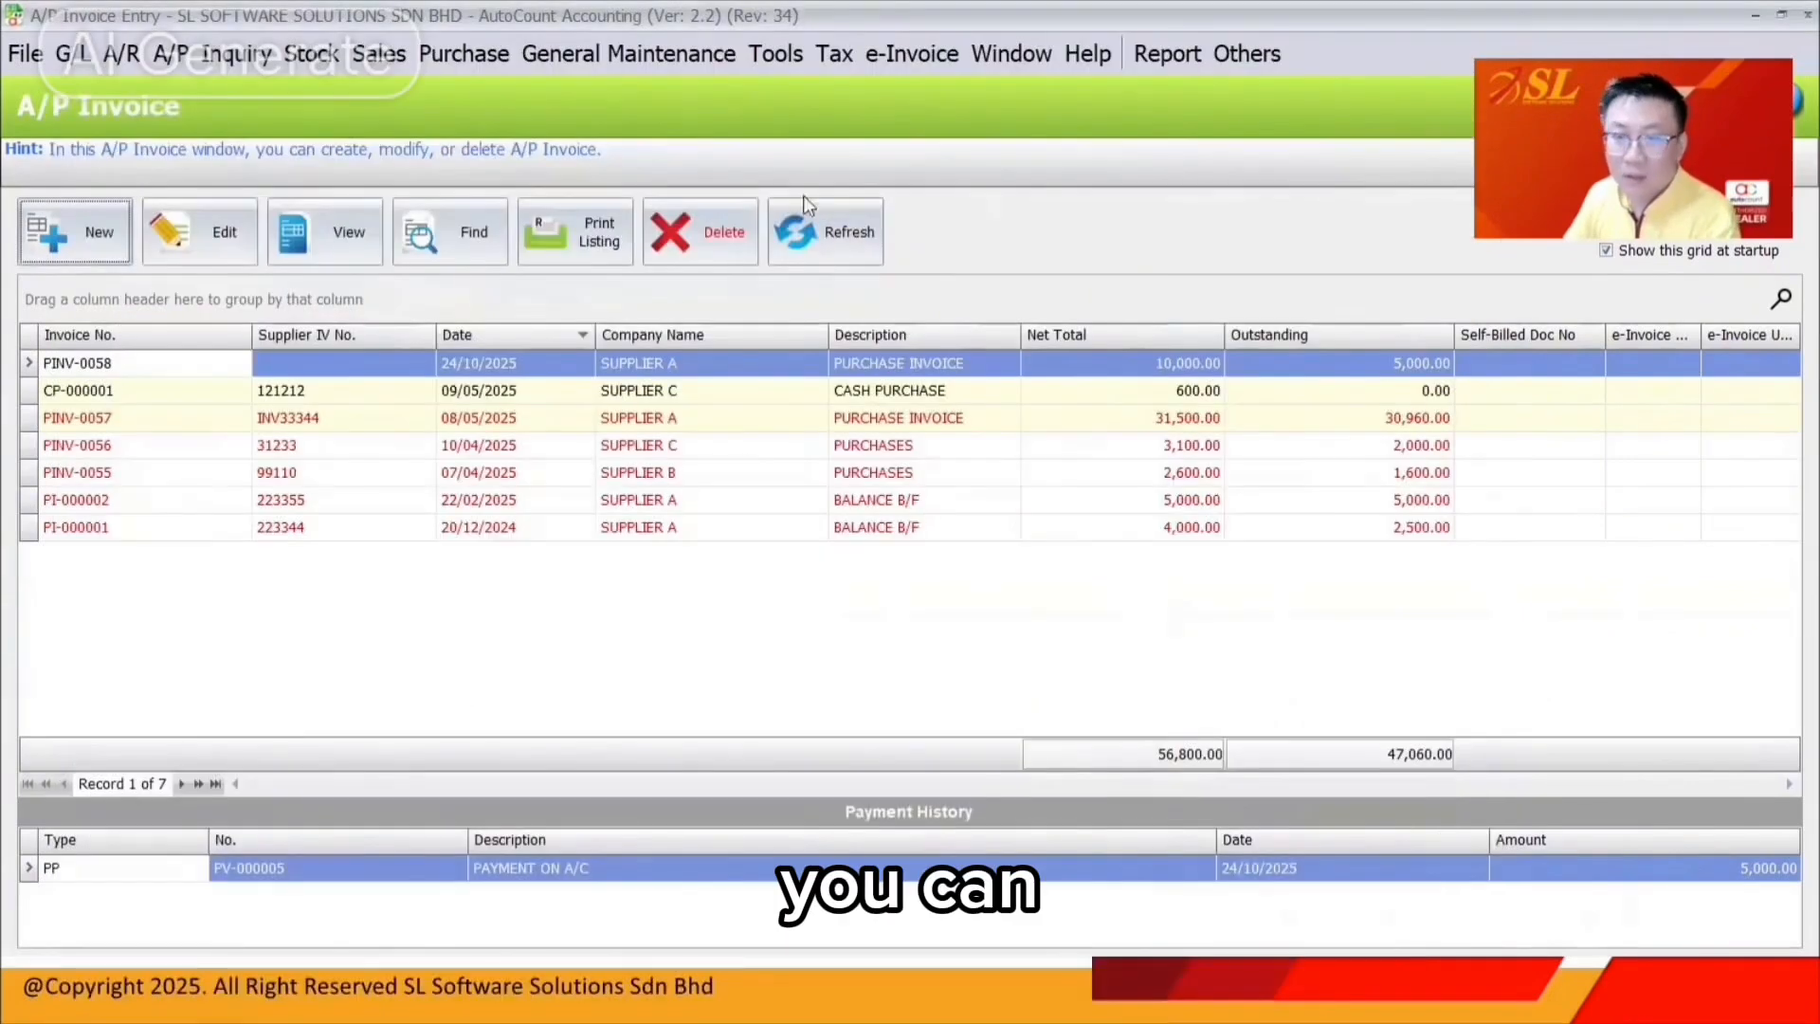
pyautogui.click(628, 53)
pyautogui.click(751, 626)
pyautogui.click(493, 654)
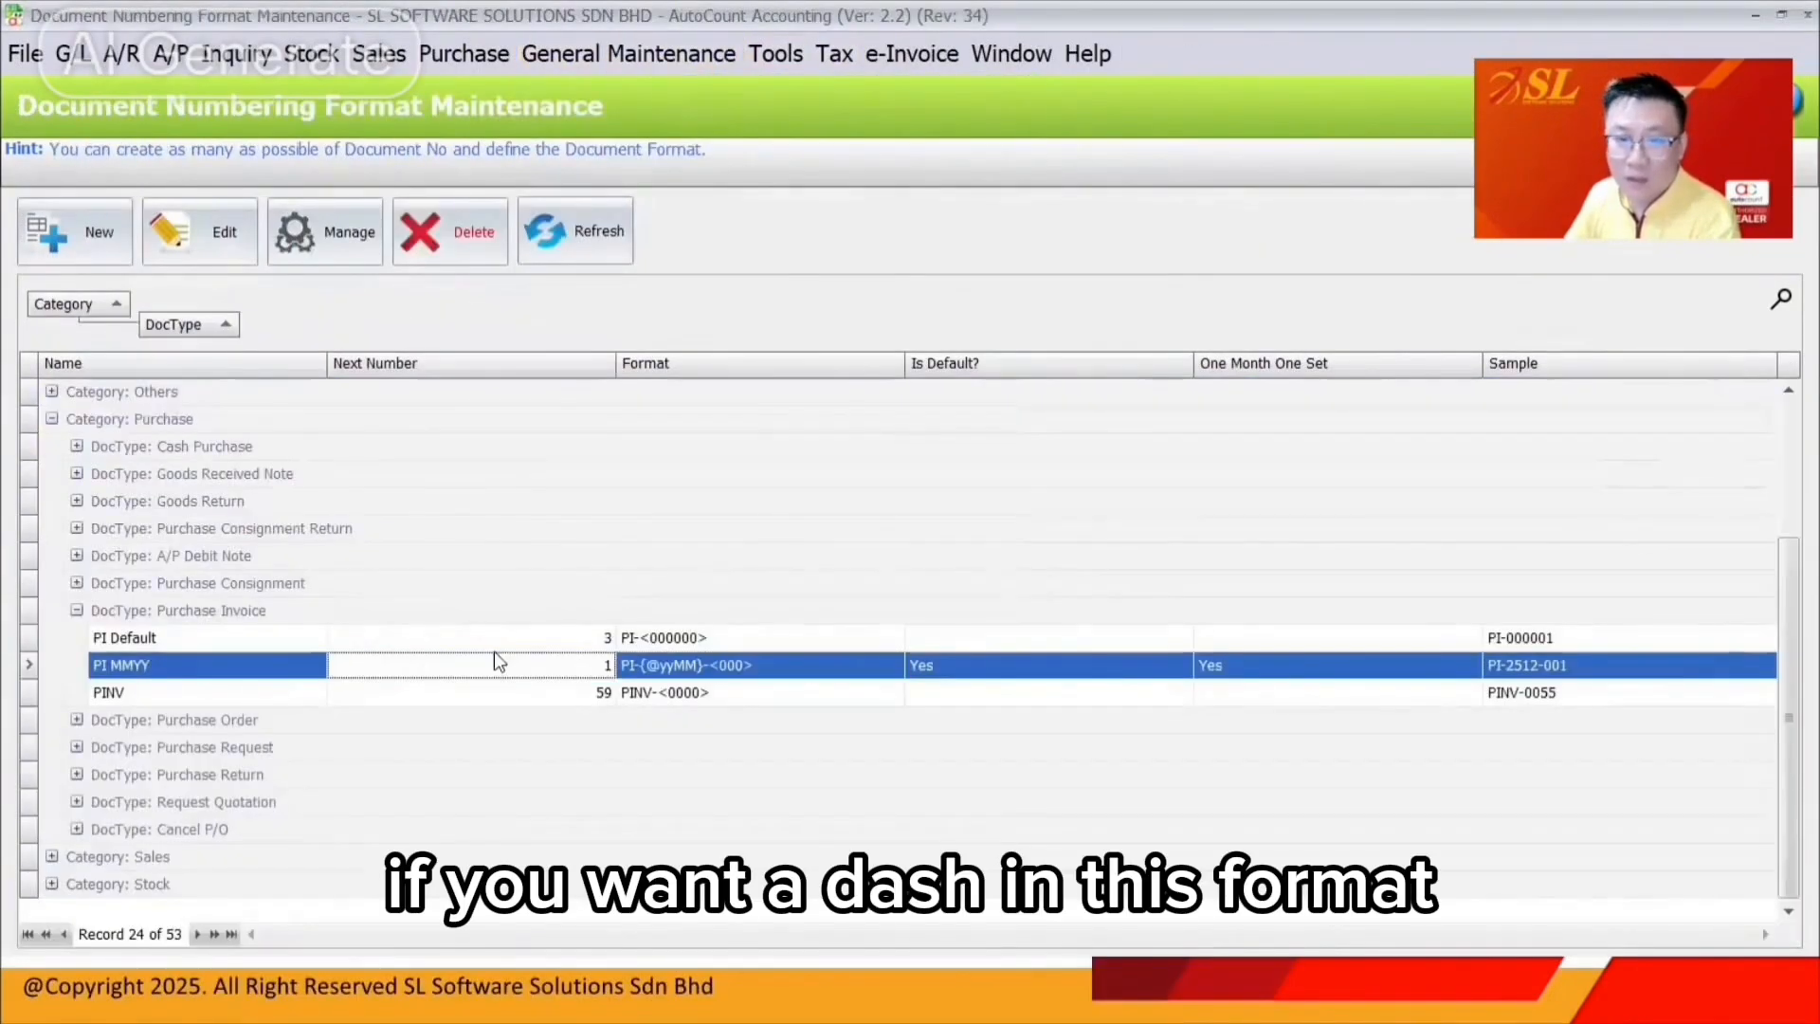
pyautogui.doubleClick(649, 670)
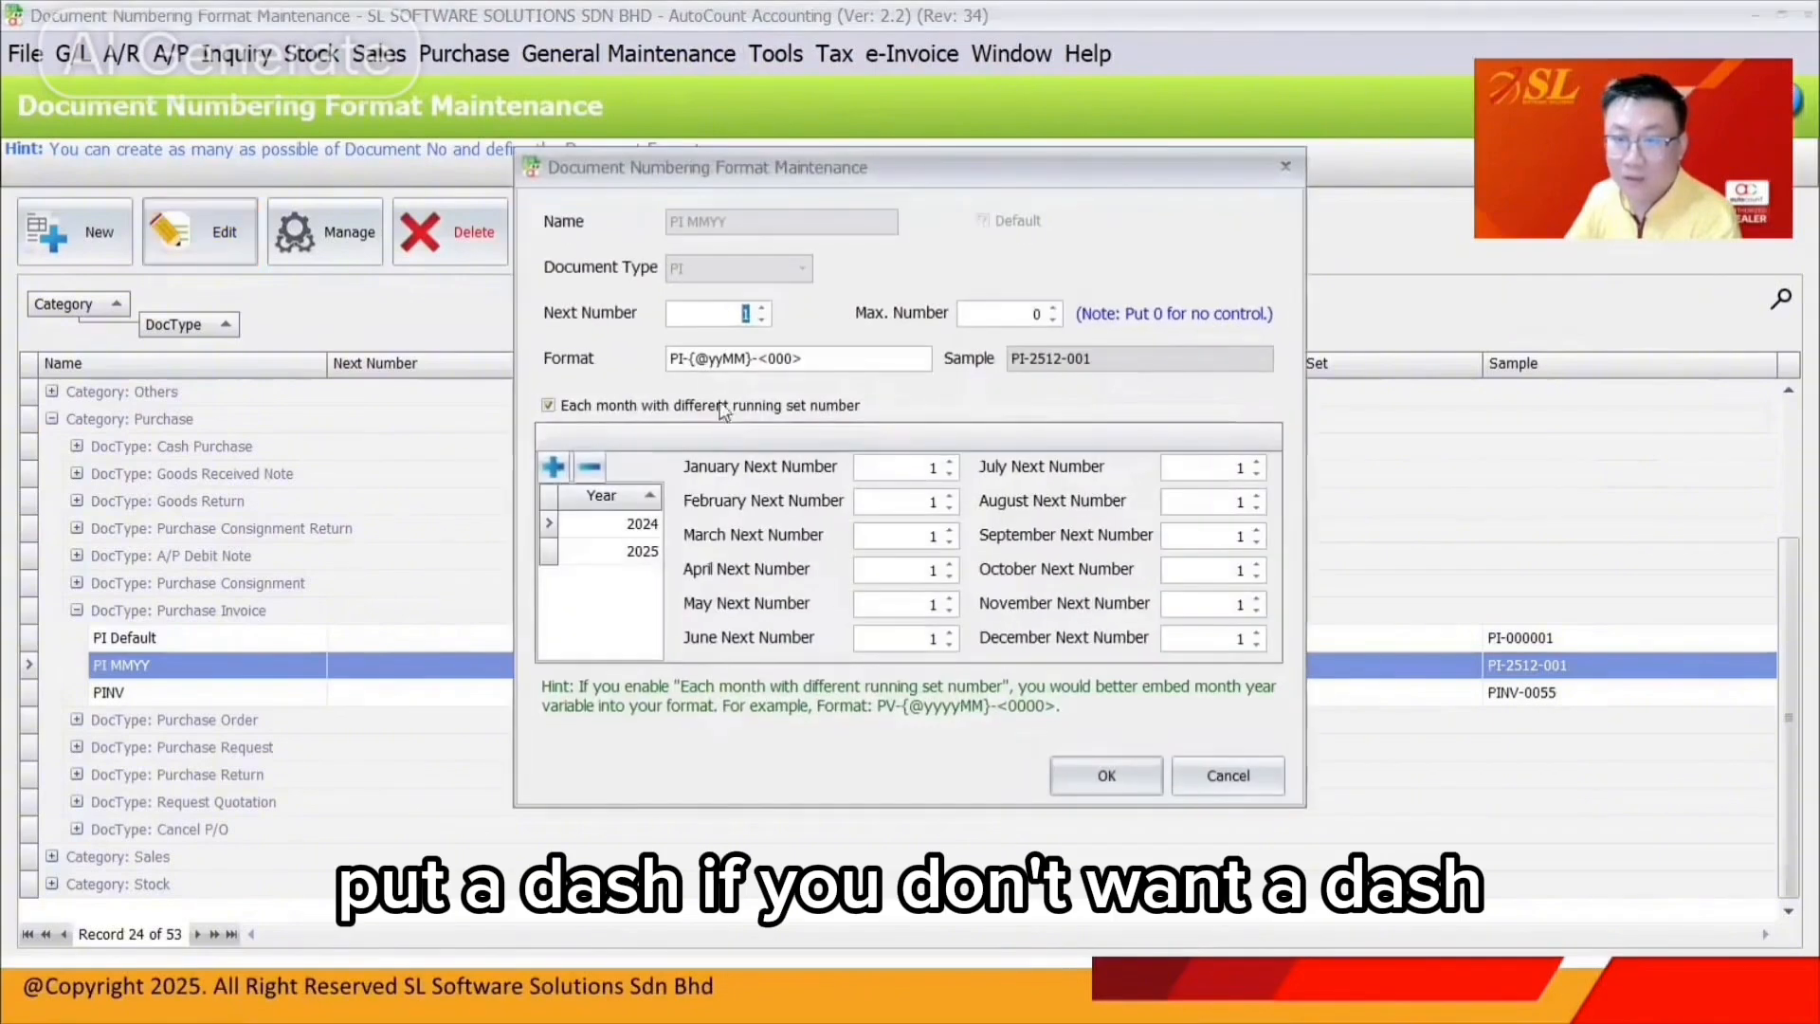
pyautogui.doubleClick(687, 358)
pyautogui.press('Delete')
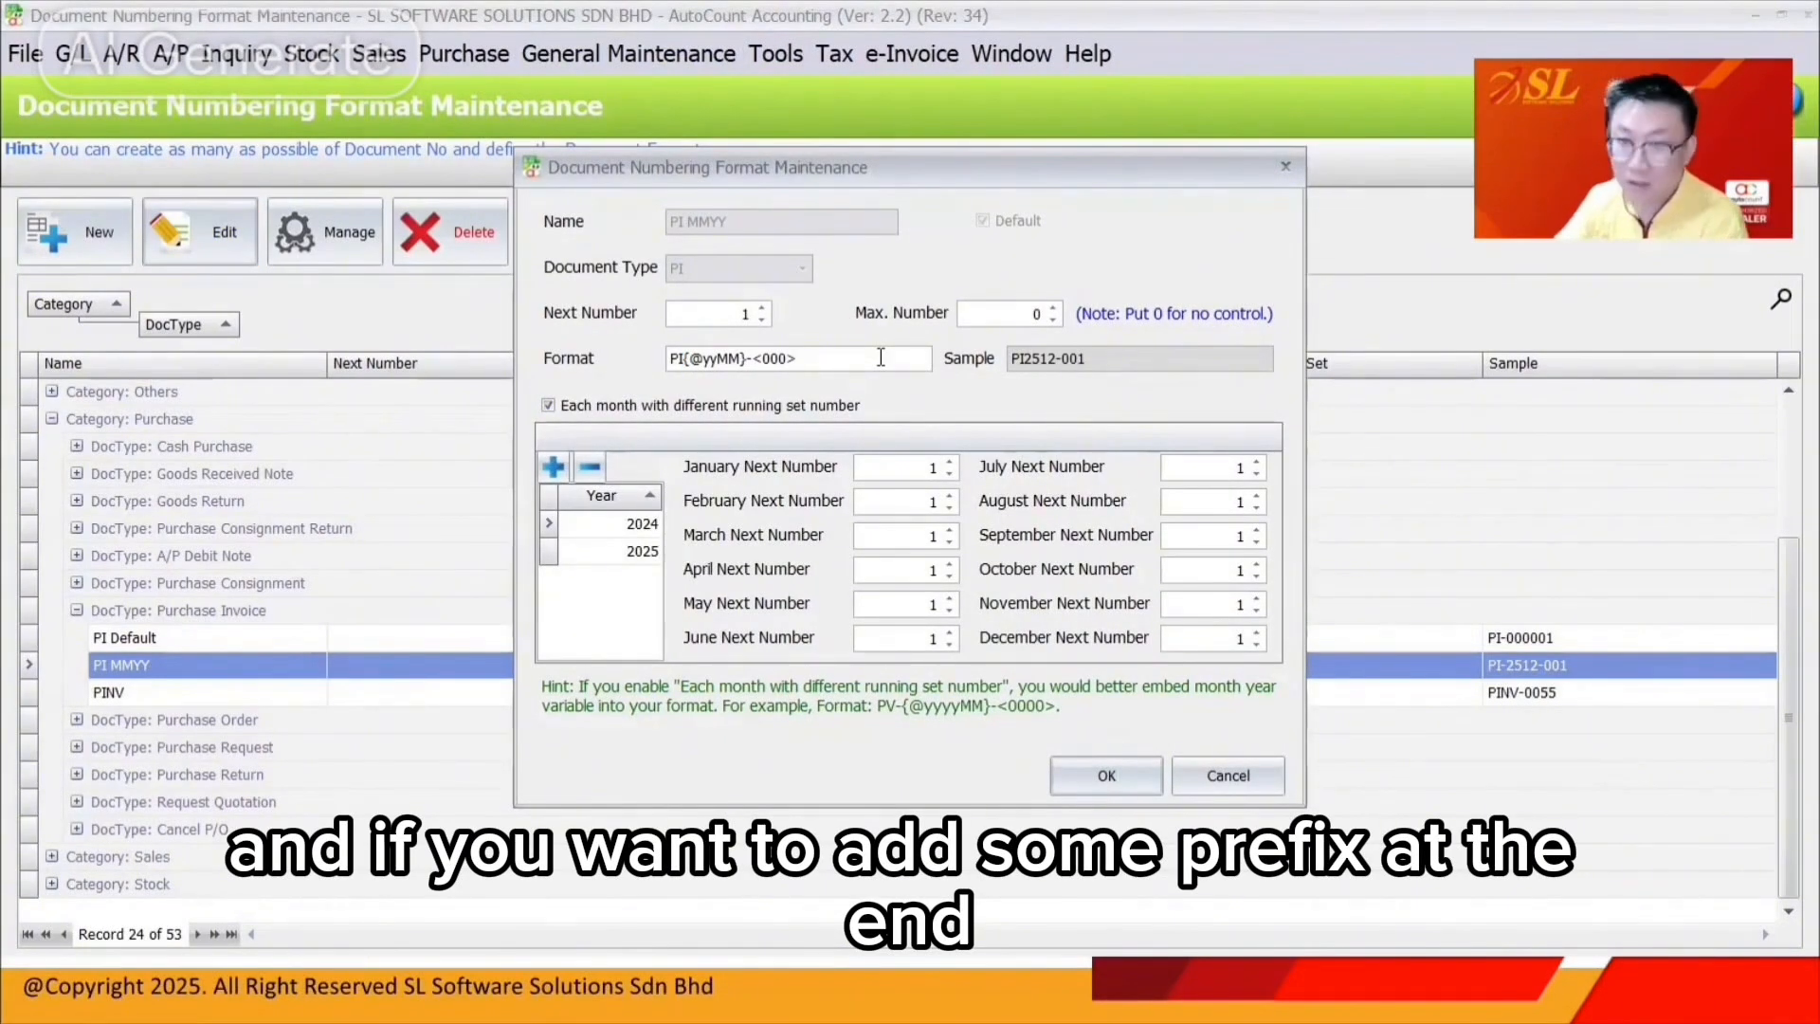
pyautogui.write('-')
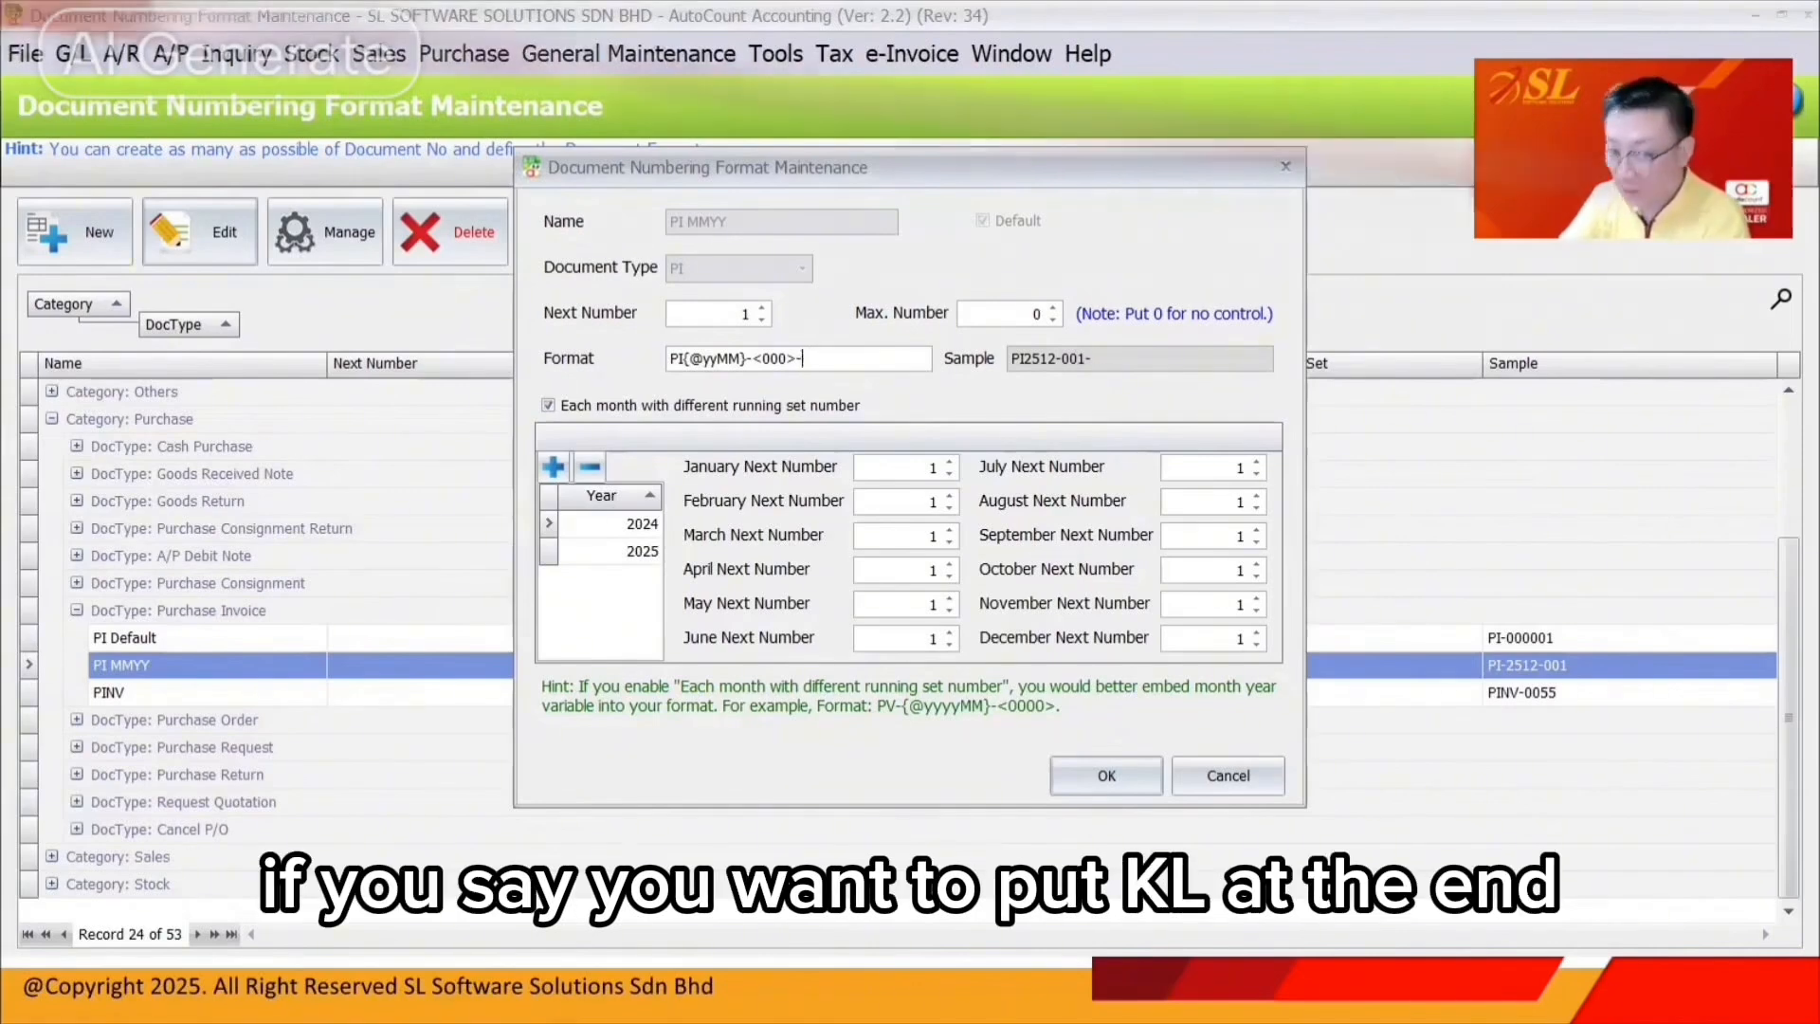
pyautogui.write('KL')
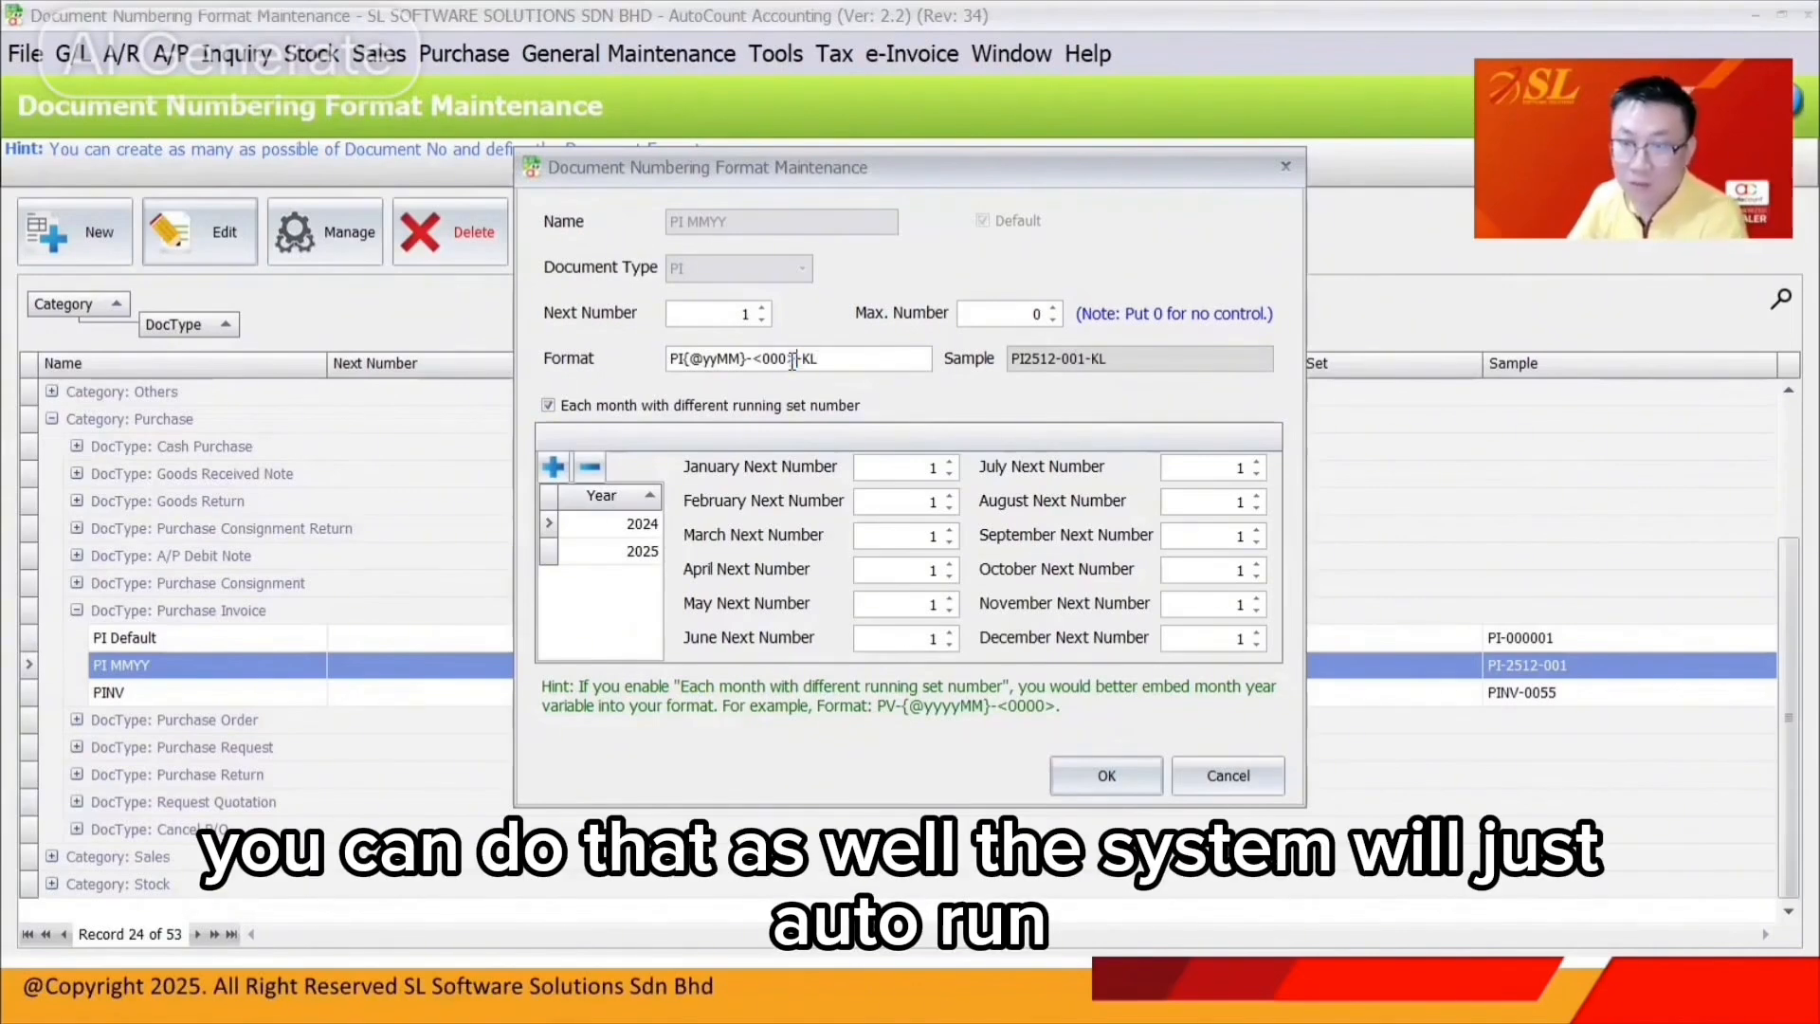
pyautogui.moveTo(797, 360); pyautogui.dragTo(752, 361)
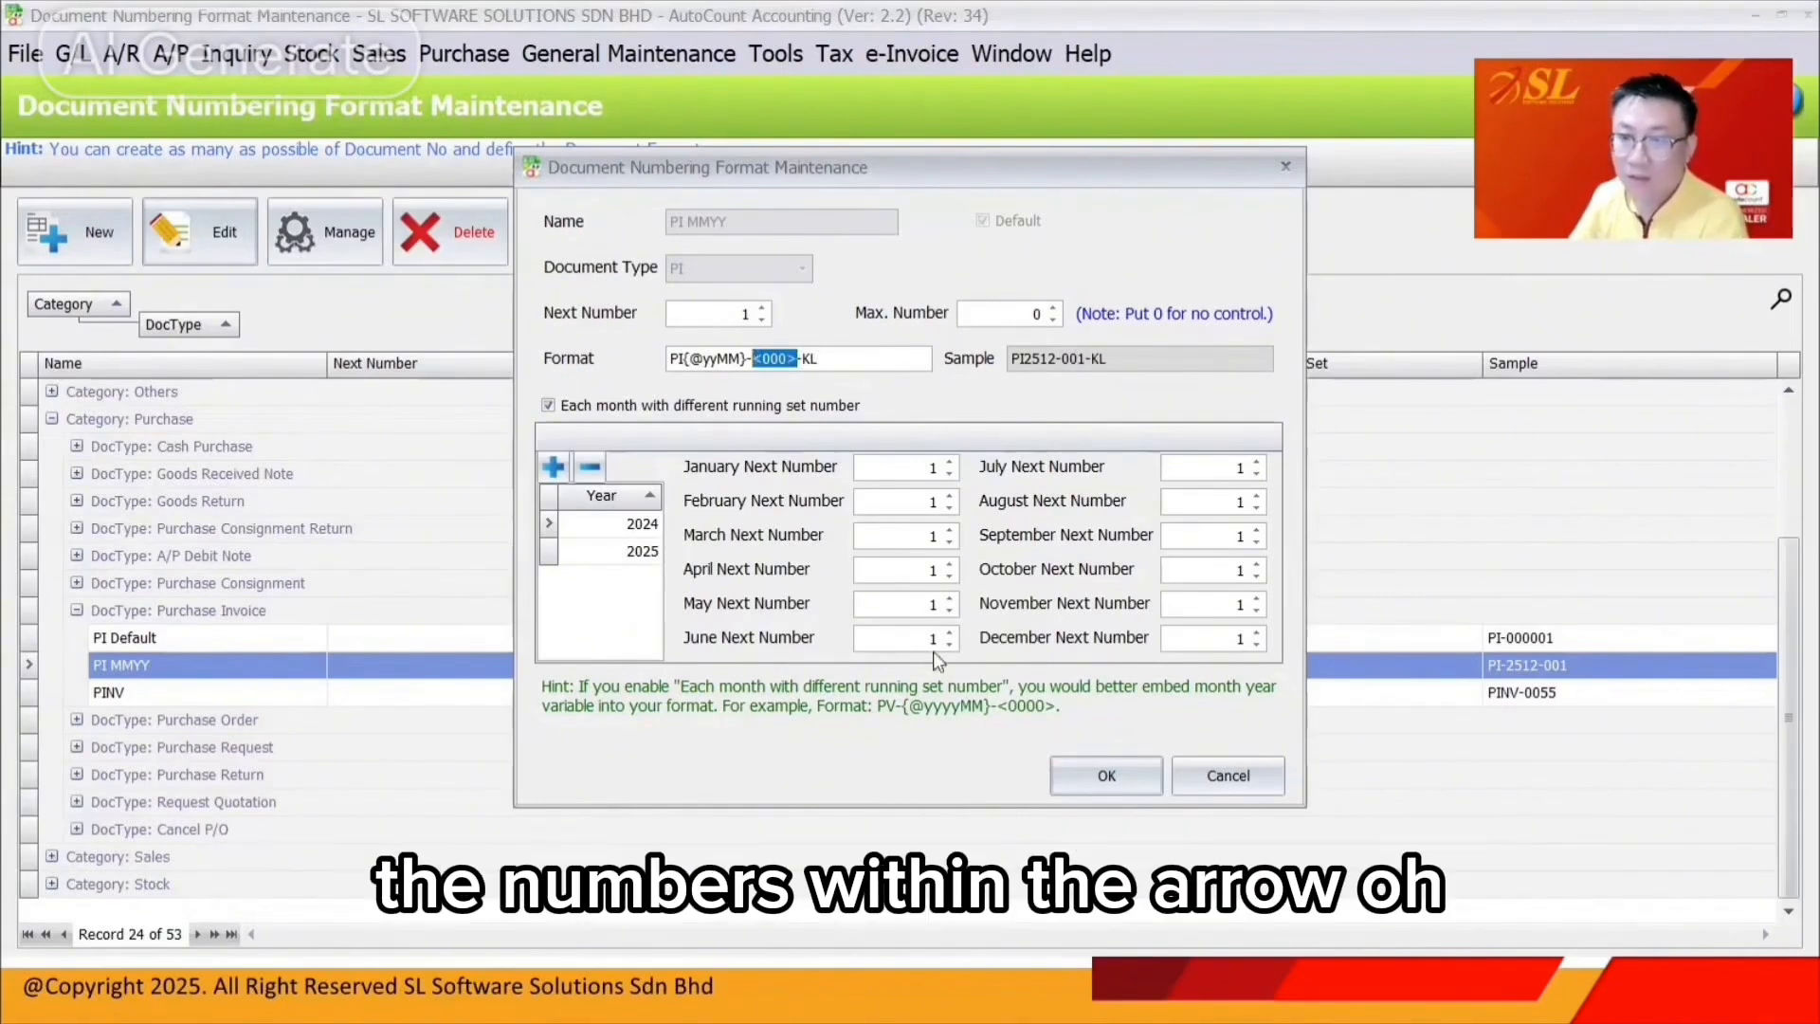
pyautogui.click(1106, 777)
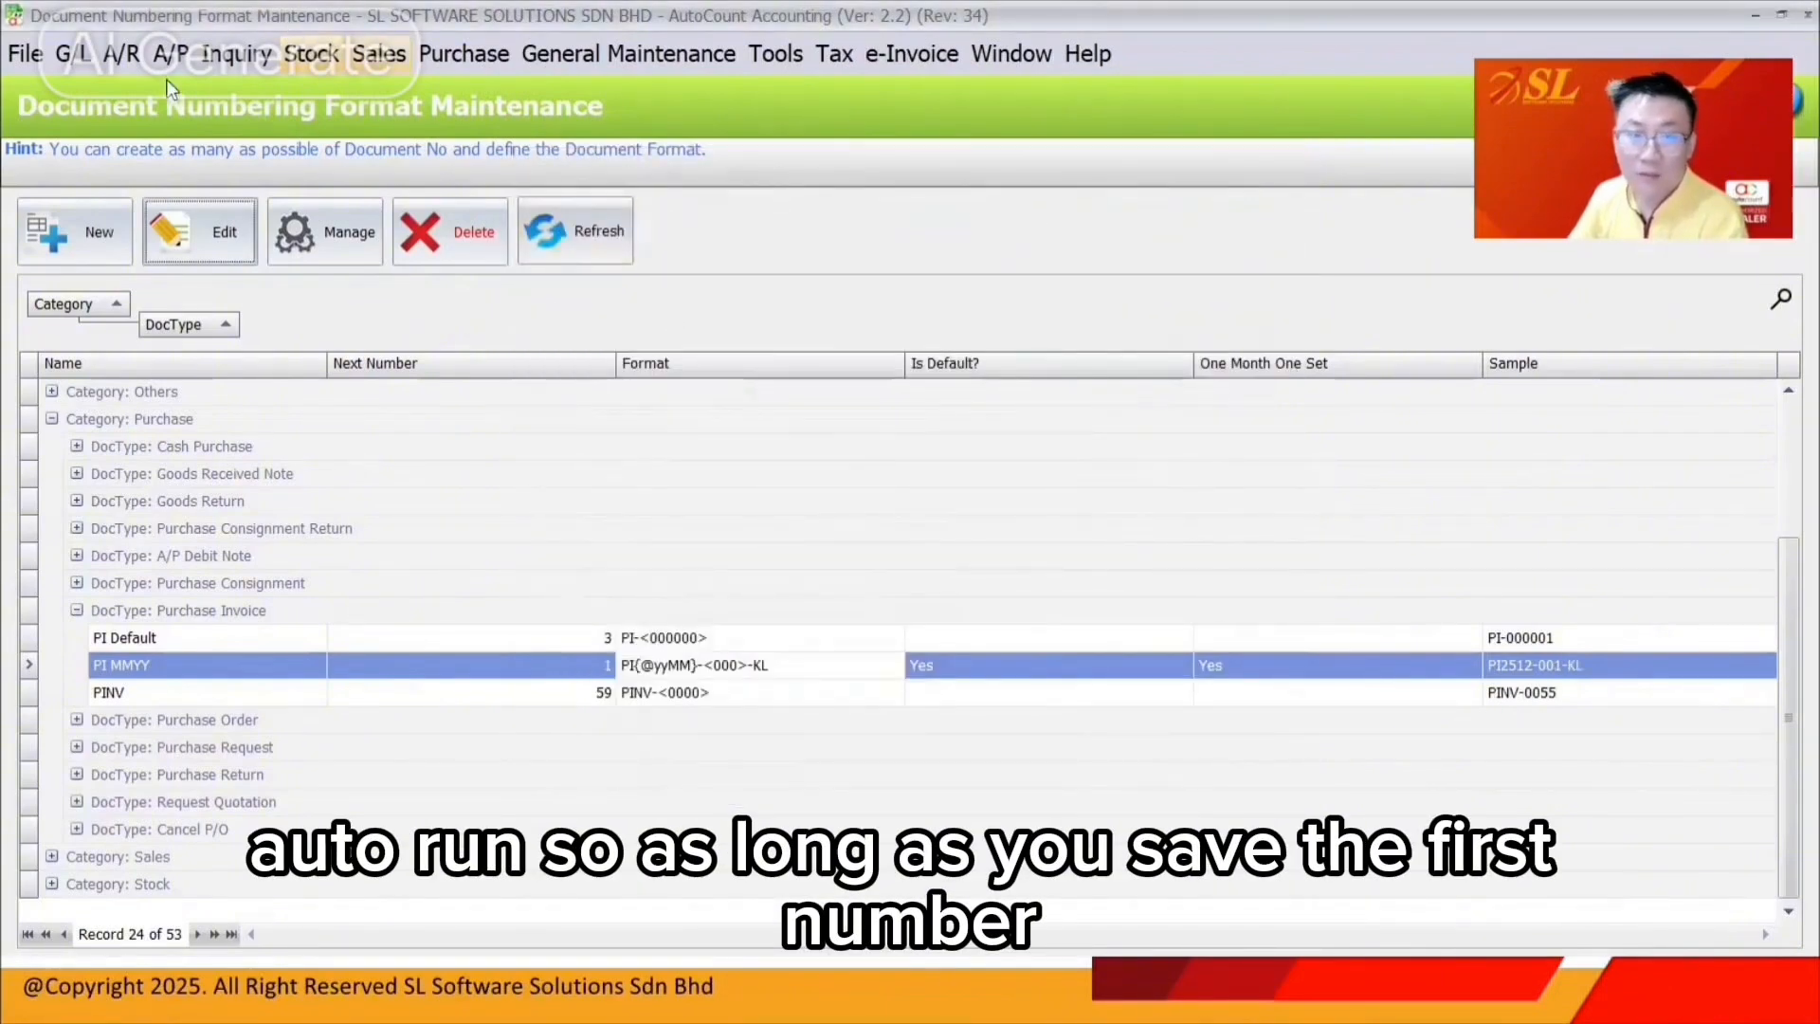
pyautogui.click(171, 54)
# Start a new A/P invoice with Supplier A as the creditor.
pyautogui.click(265, 134)
pyautogui.click(69, 231)
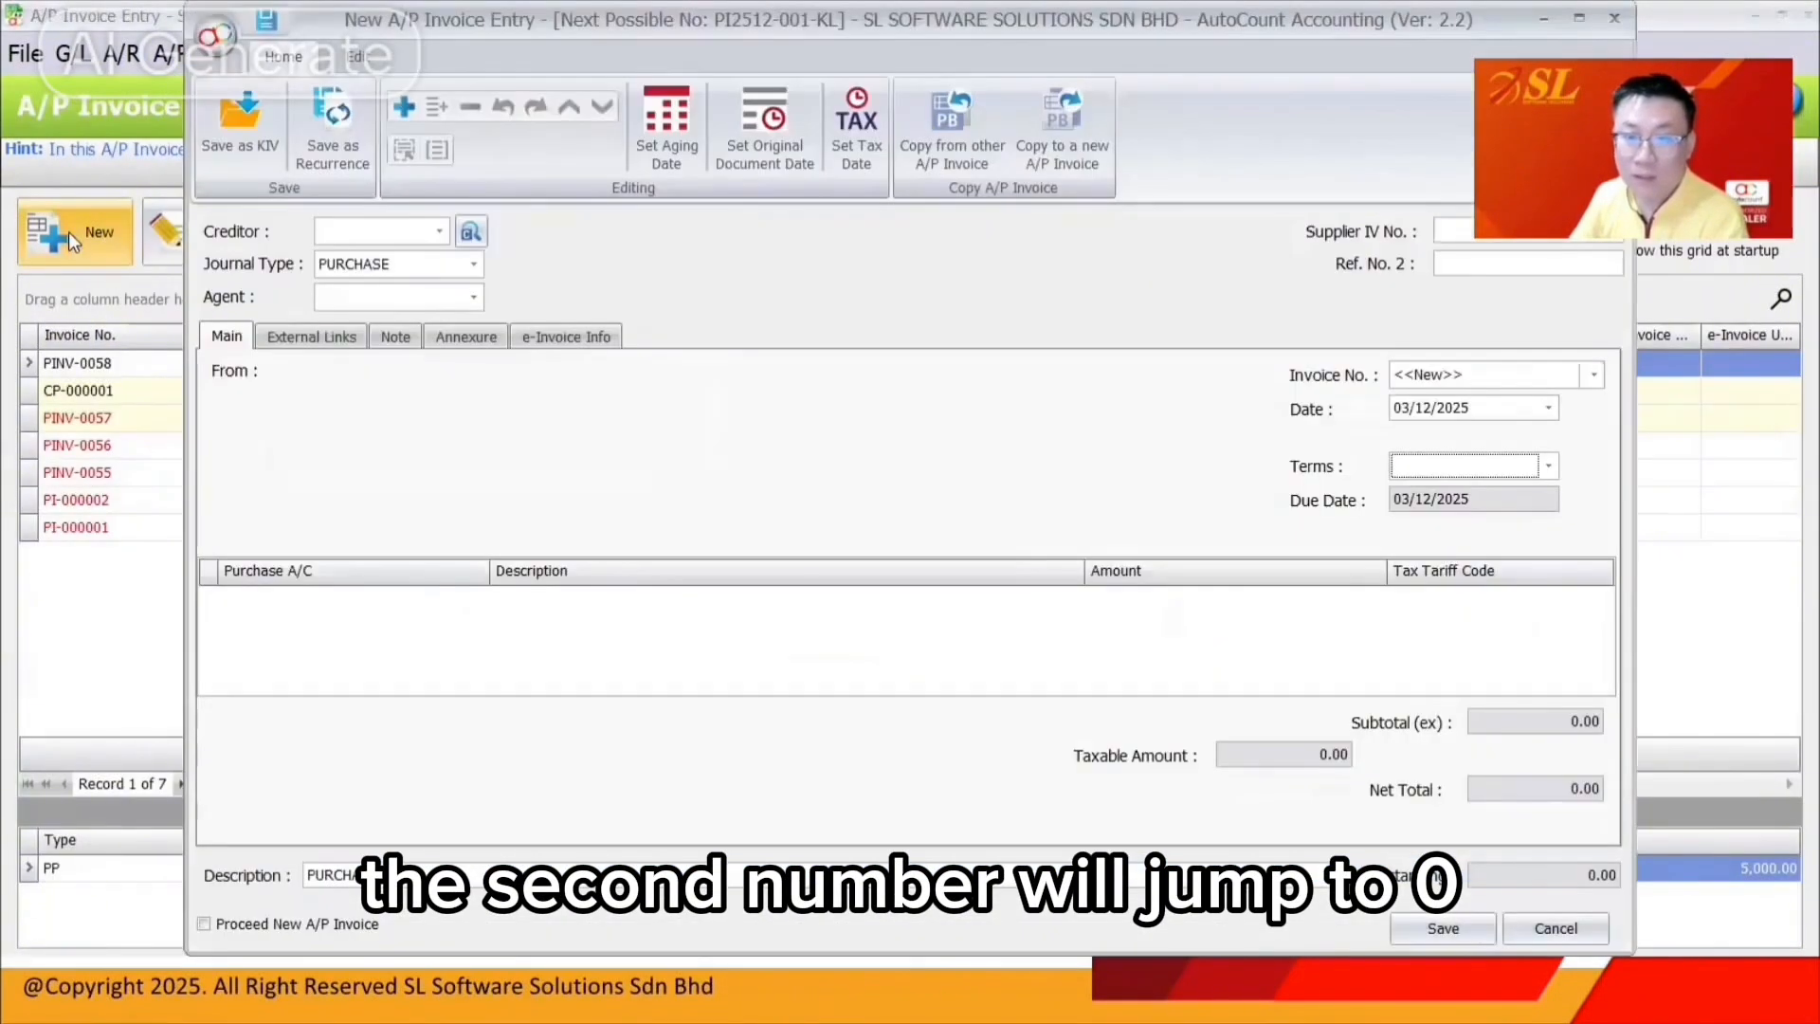
pyautogui.moveTo(1509, 372); pyautogui.dragTo(1295, 383)
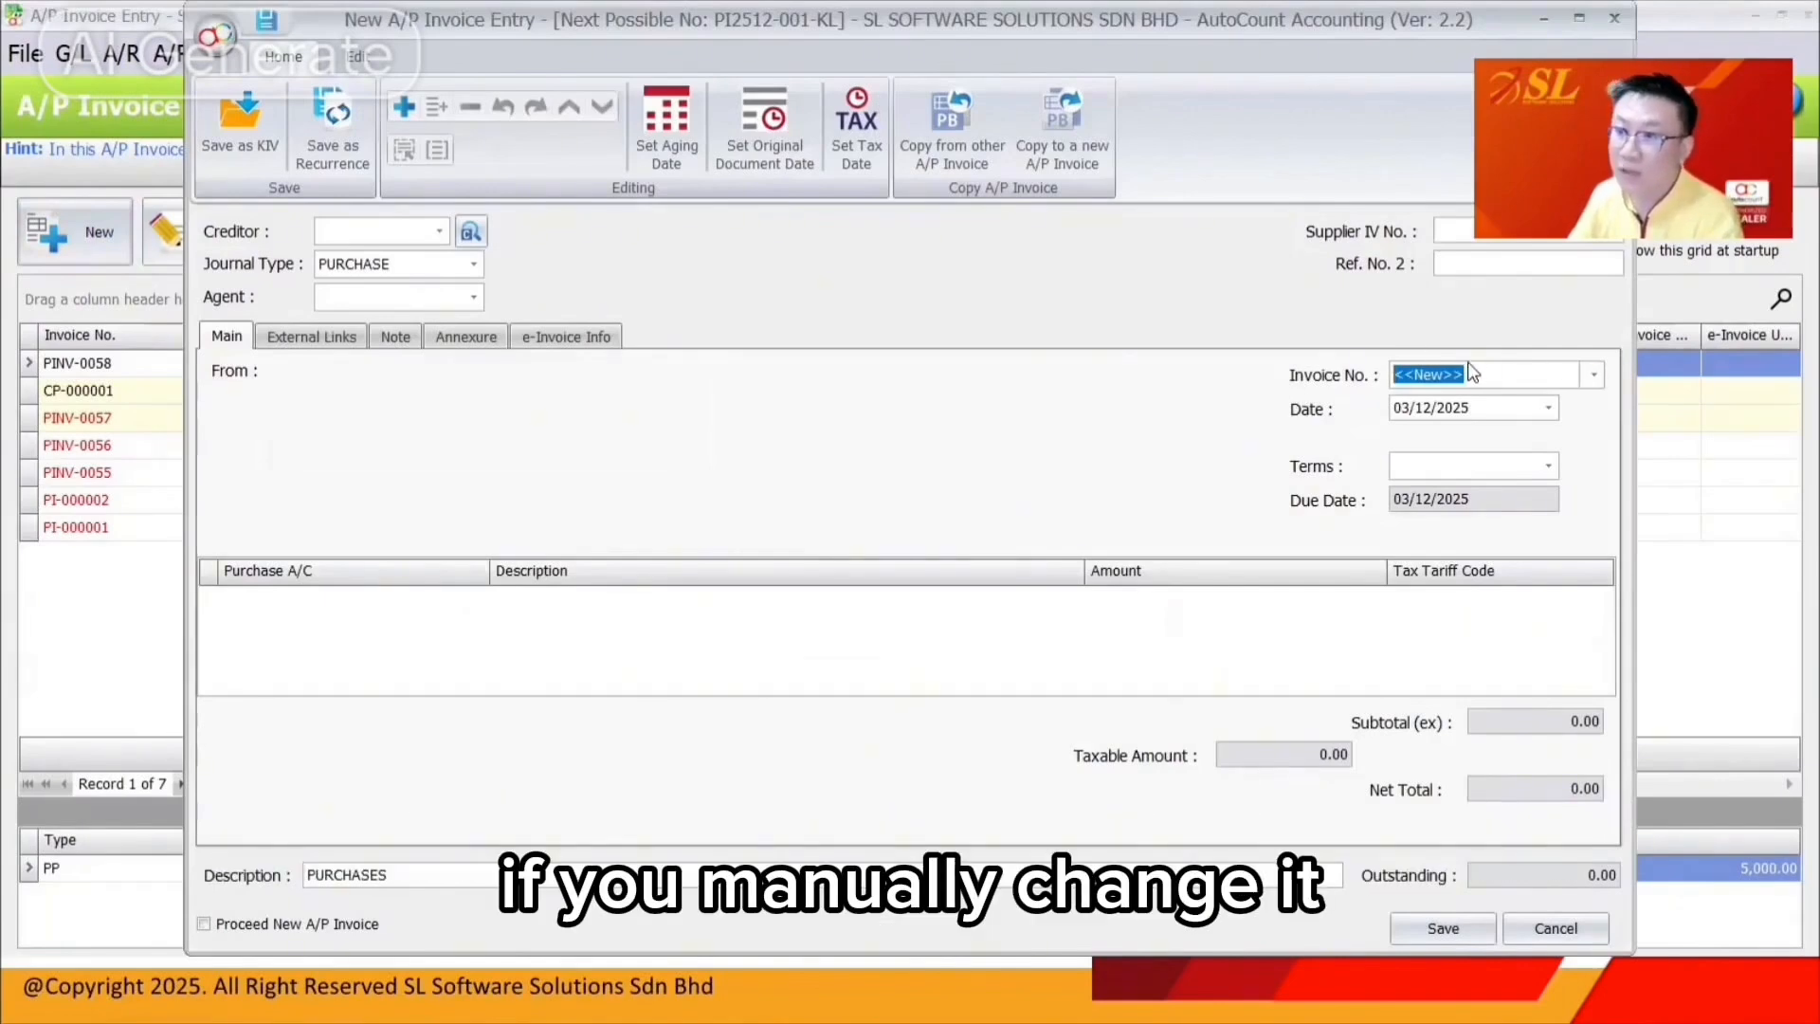
pyautogui.click(436, 237)
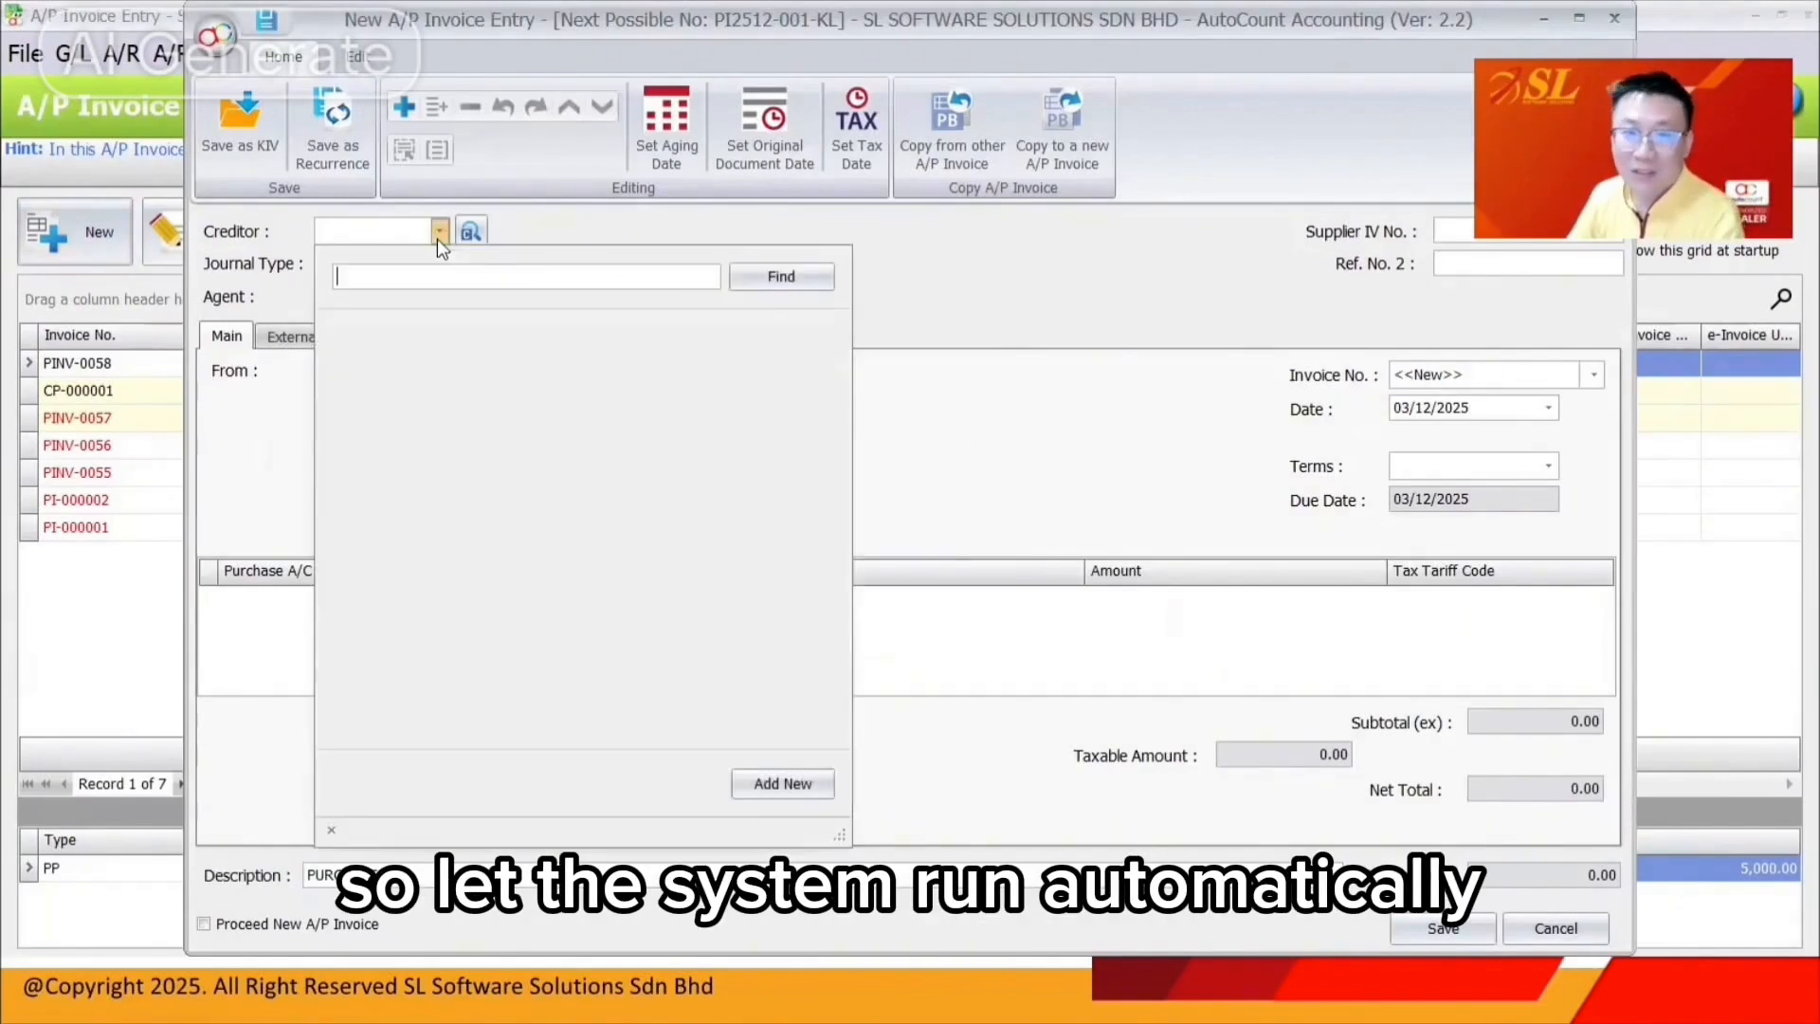
pyautogui.click(398, 349)
# Add a 610-0000 PURCHASES line of 1,000 and save the invoice with Proceed New ticked.
pyautogui.rightClick(442, 621)
pyautogui.click(529, 644)
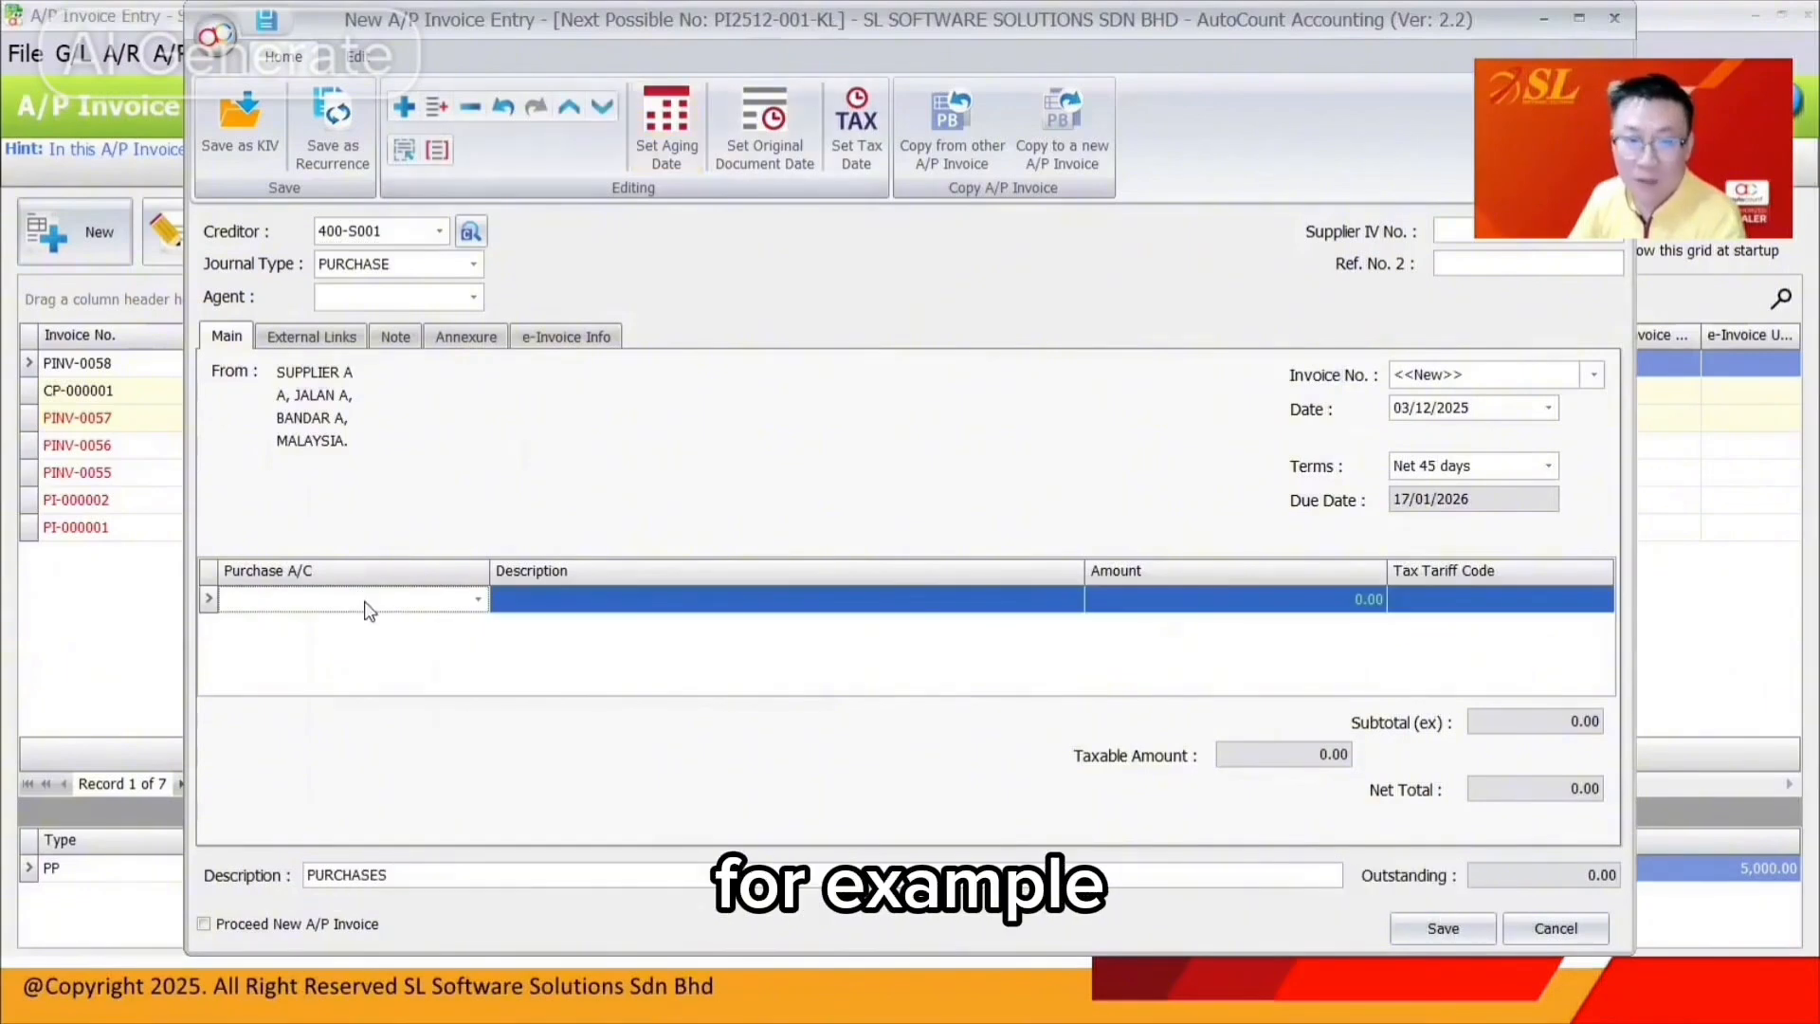
pyautogui.click(365, 600)
pyautogui.write('PURCHASE')
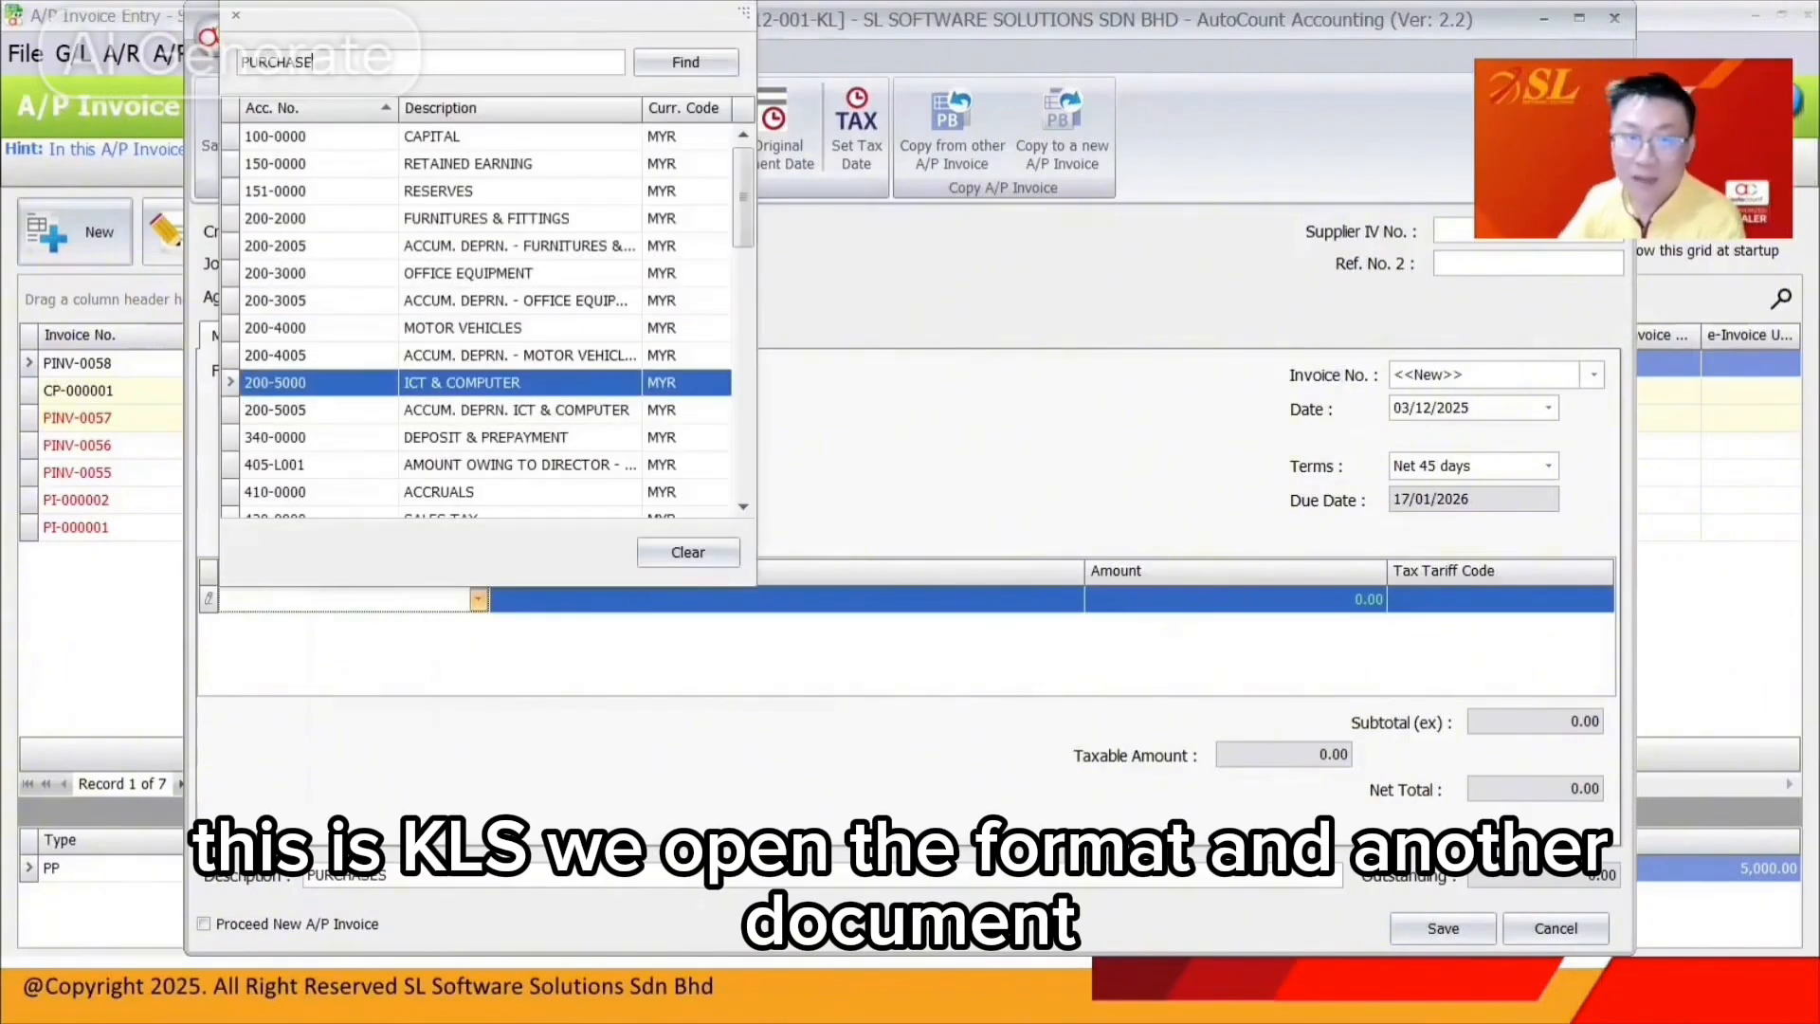
pyautogui.click(480, 140)
pyautogui.click(1205, 601)
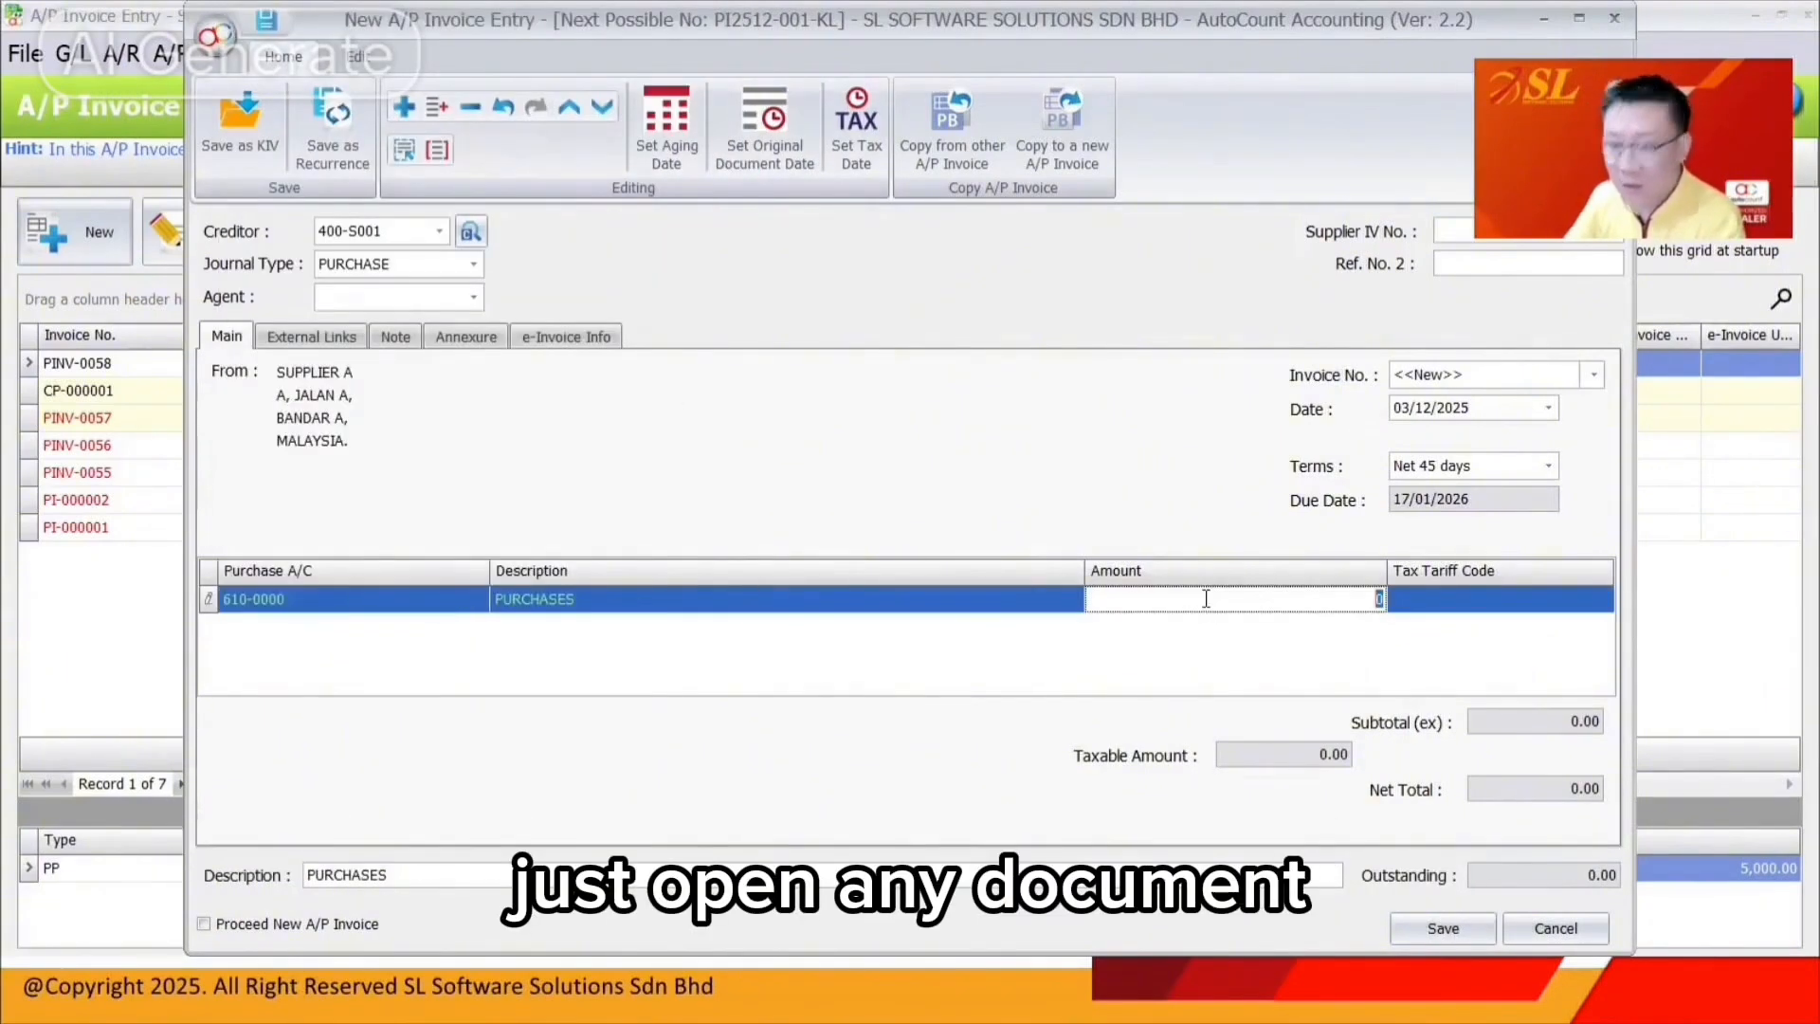
pyautogui.write('1000')
pyautogui.press('Tab')
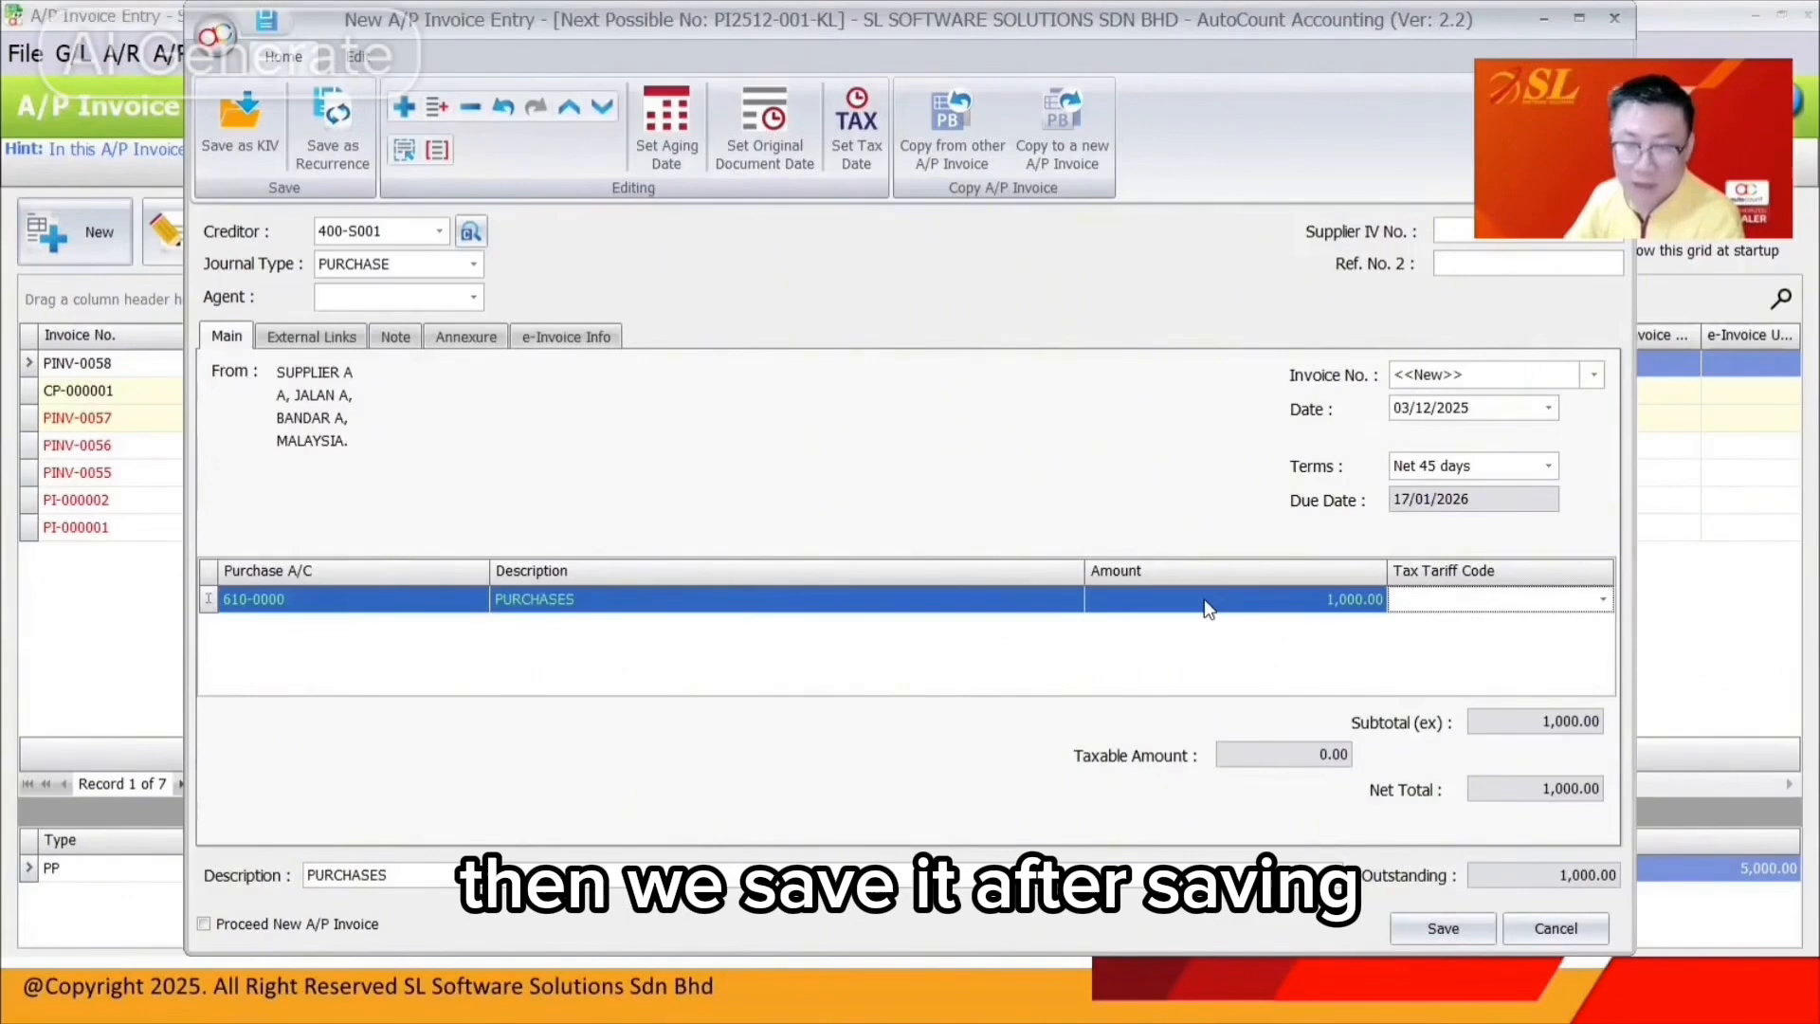
pyautogui.click(245, 924)
pyautogui.click(1441, 929)
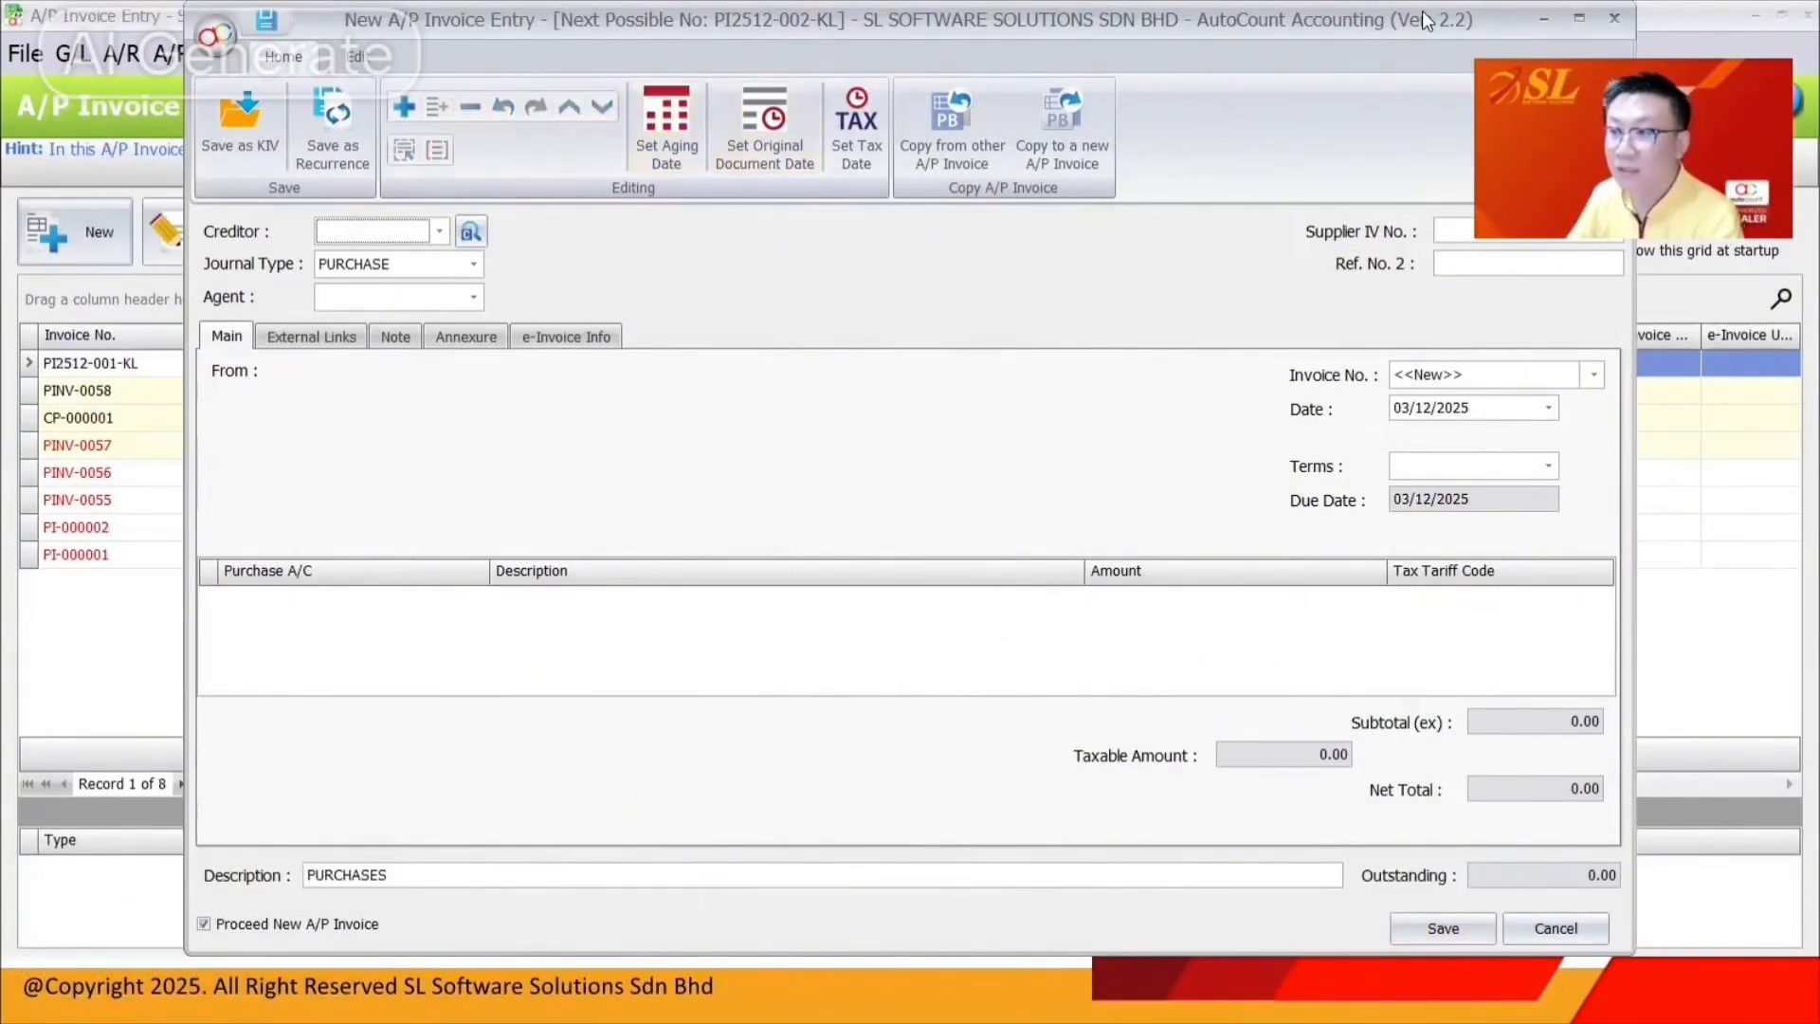
pyautogui.click(1614, 19)
# Select invoice PINV-0055 in the A/P invoice list.
pyautogui.click(905, 499)
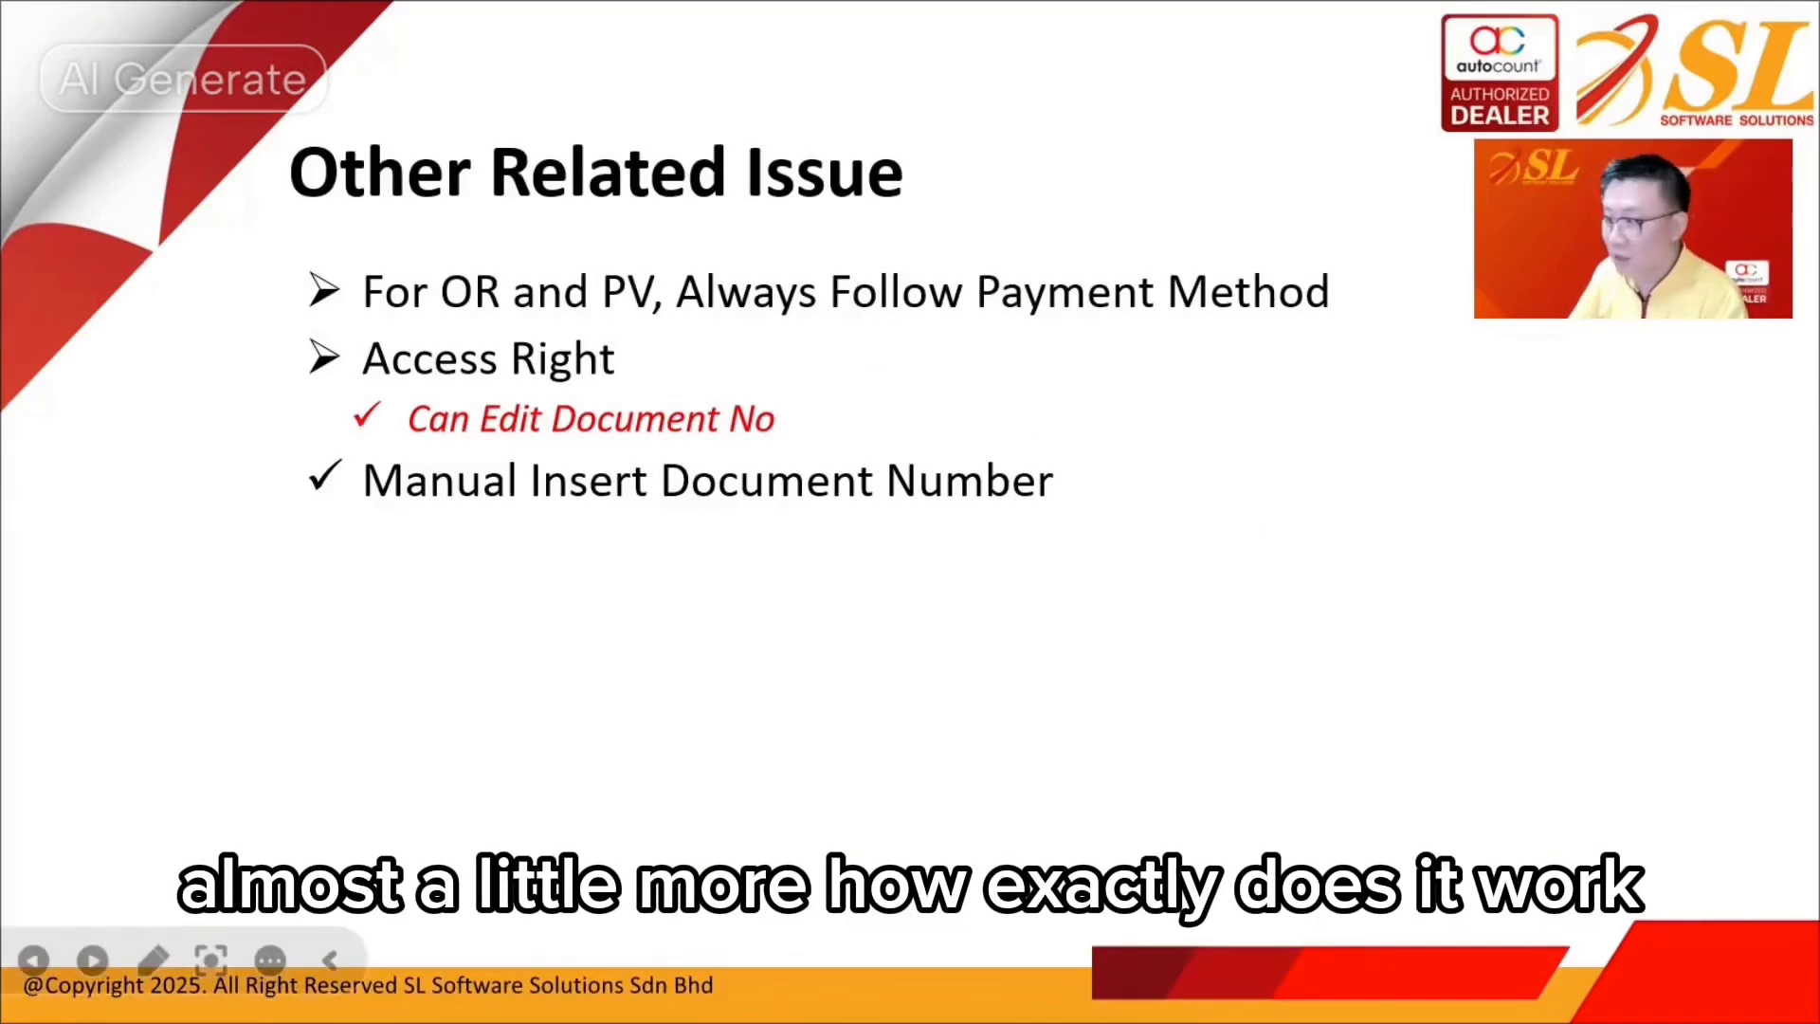
# Open Document Numbering Format Maintenance and expand G/L > Cash Payment formats.
pyautogui.hotkey('alt', 'Tab')
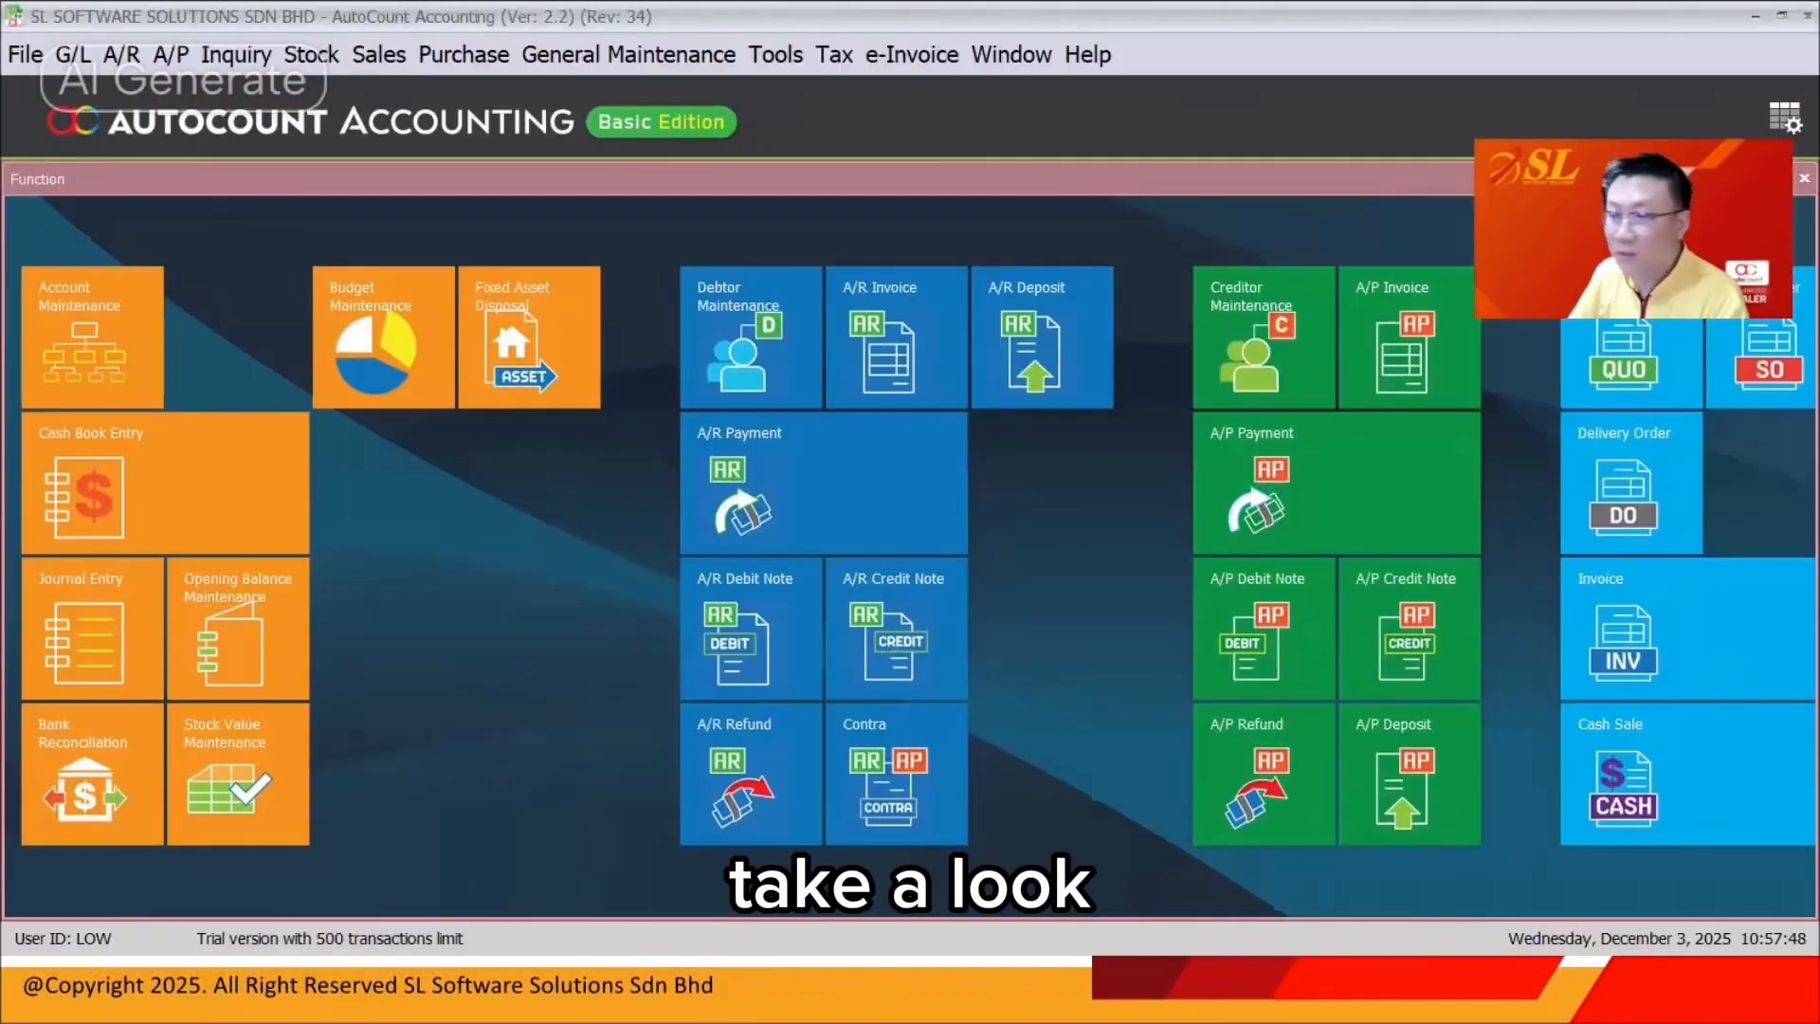
pyautogui.click(637, 55)
pyautogui.click(788, 624)
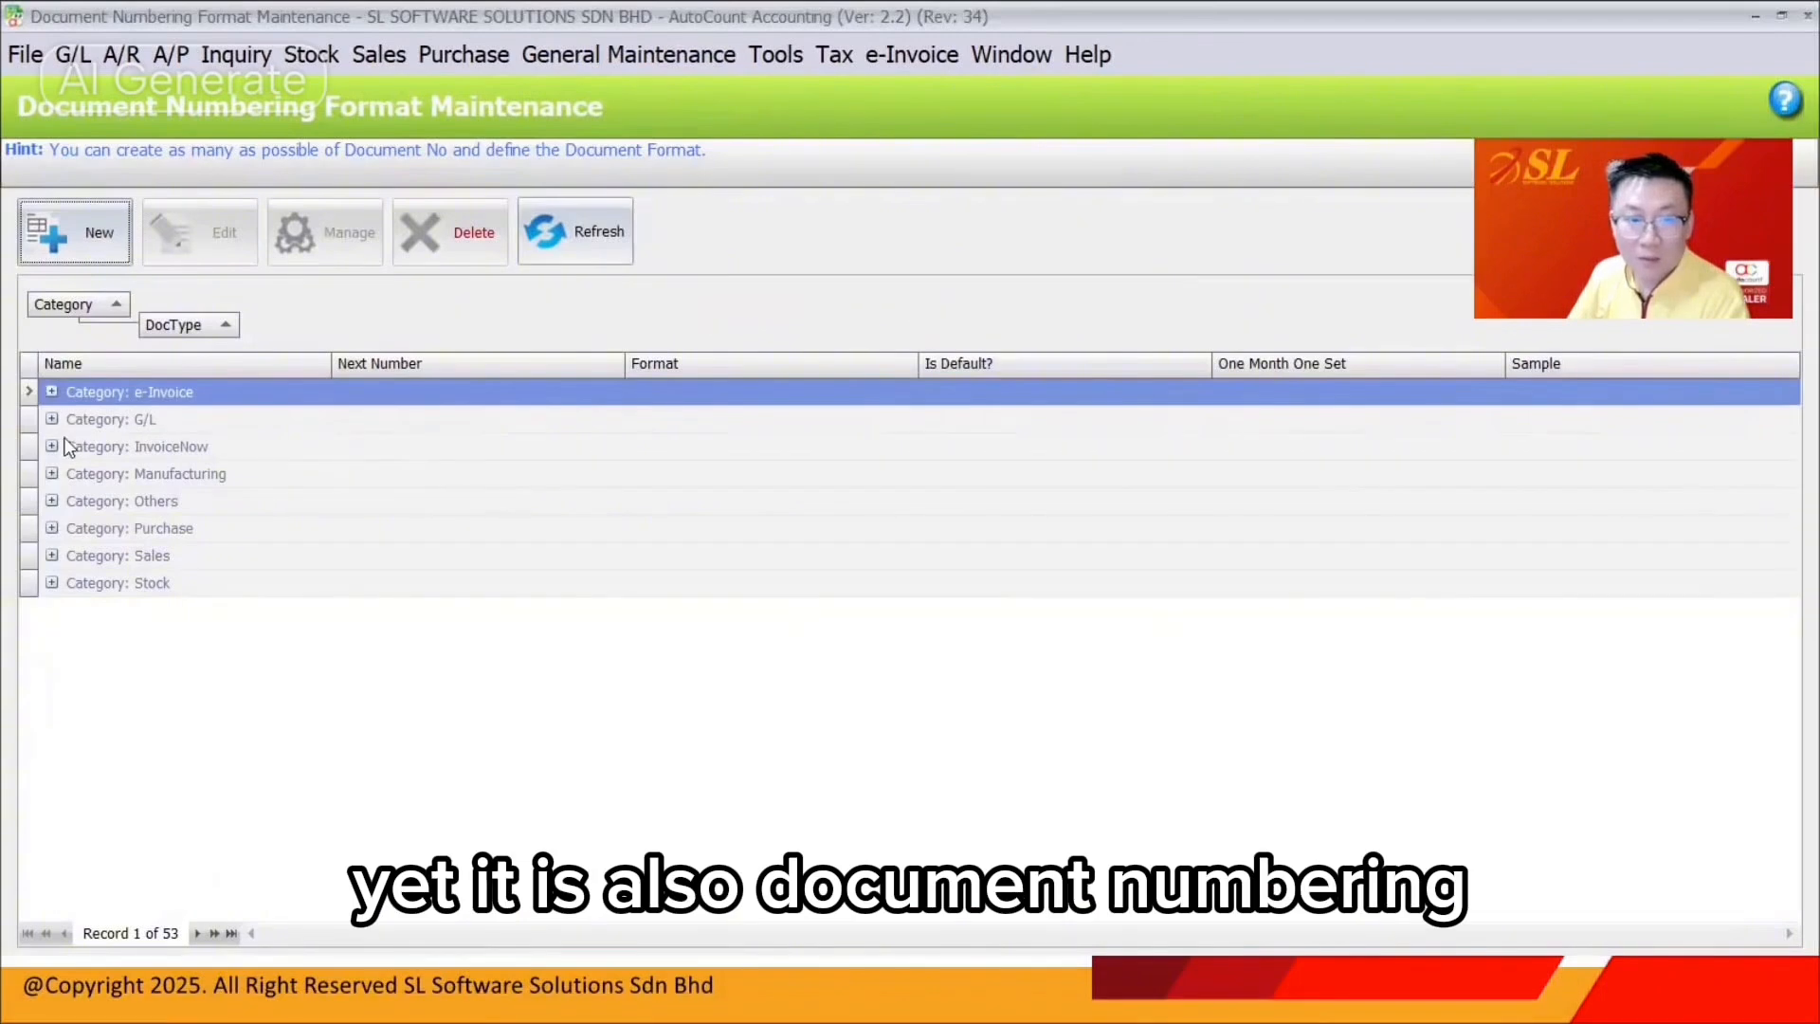
pyautogui.click(51, 417)
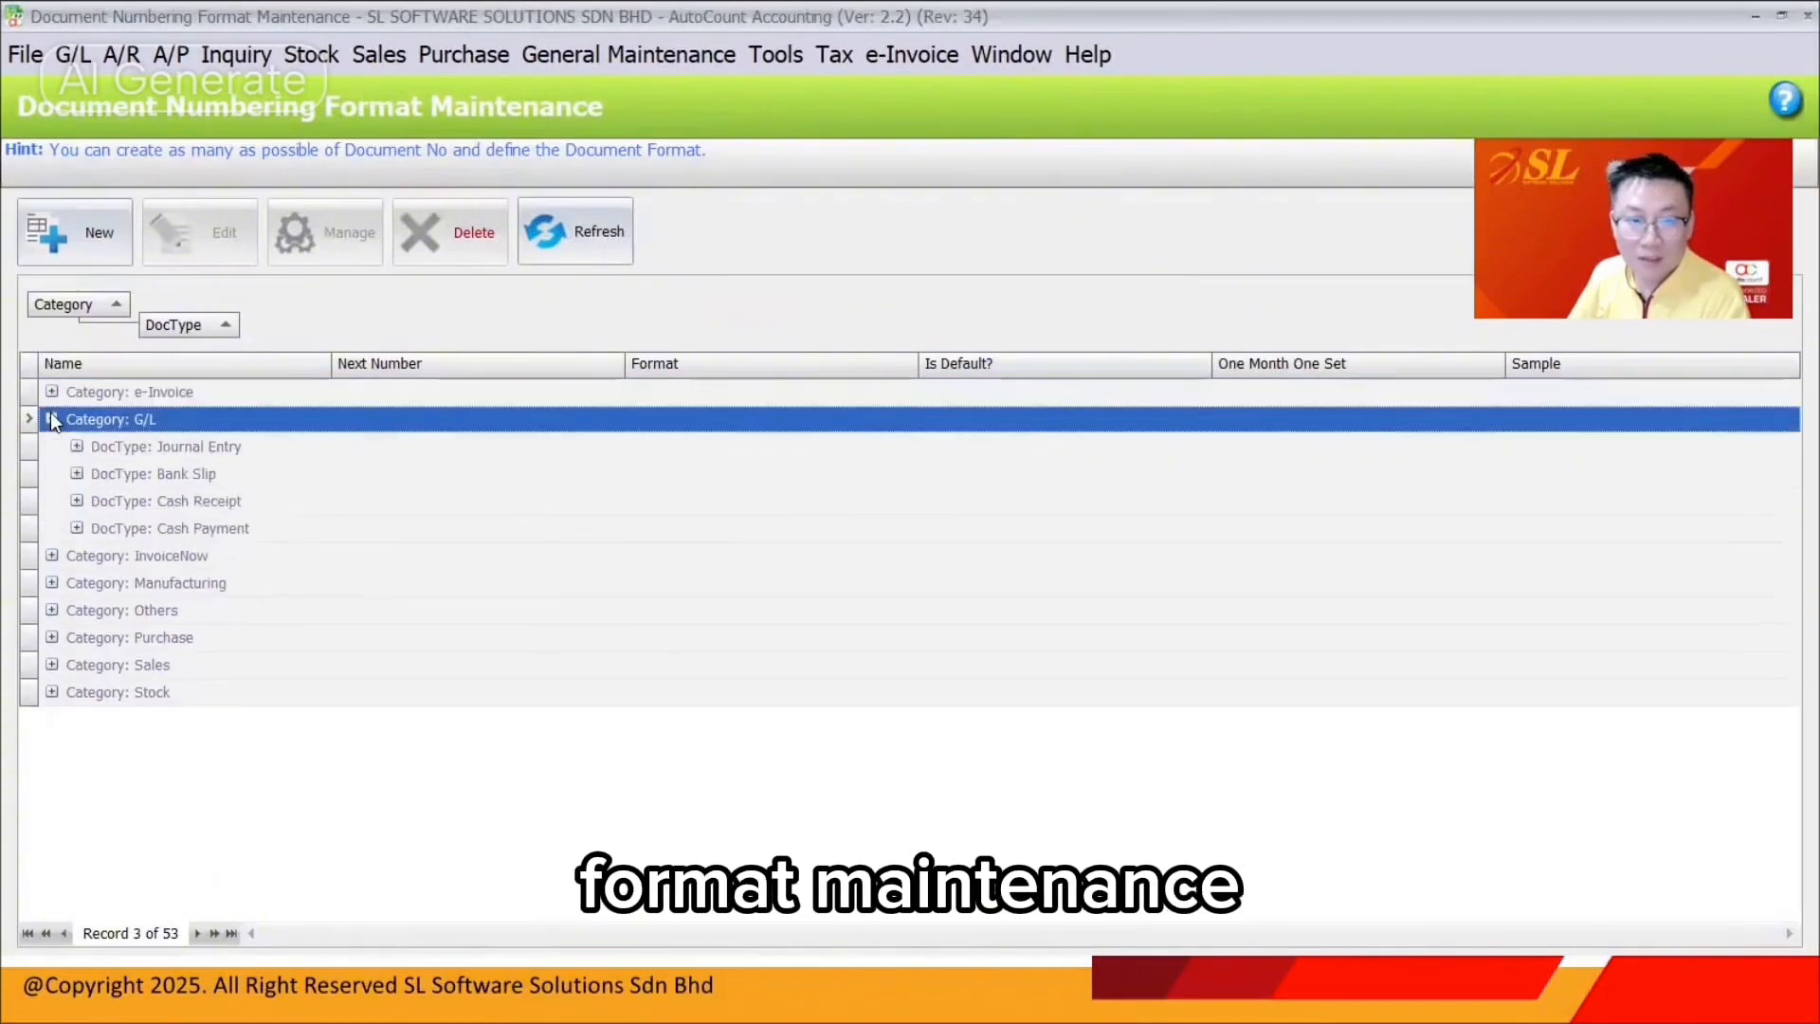
pyautogui.click(77, 527)
pyautogui.click(908, 583)
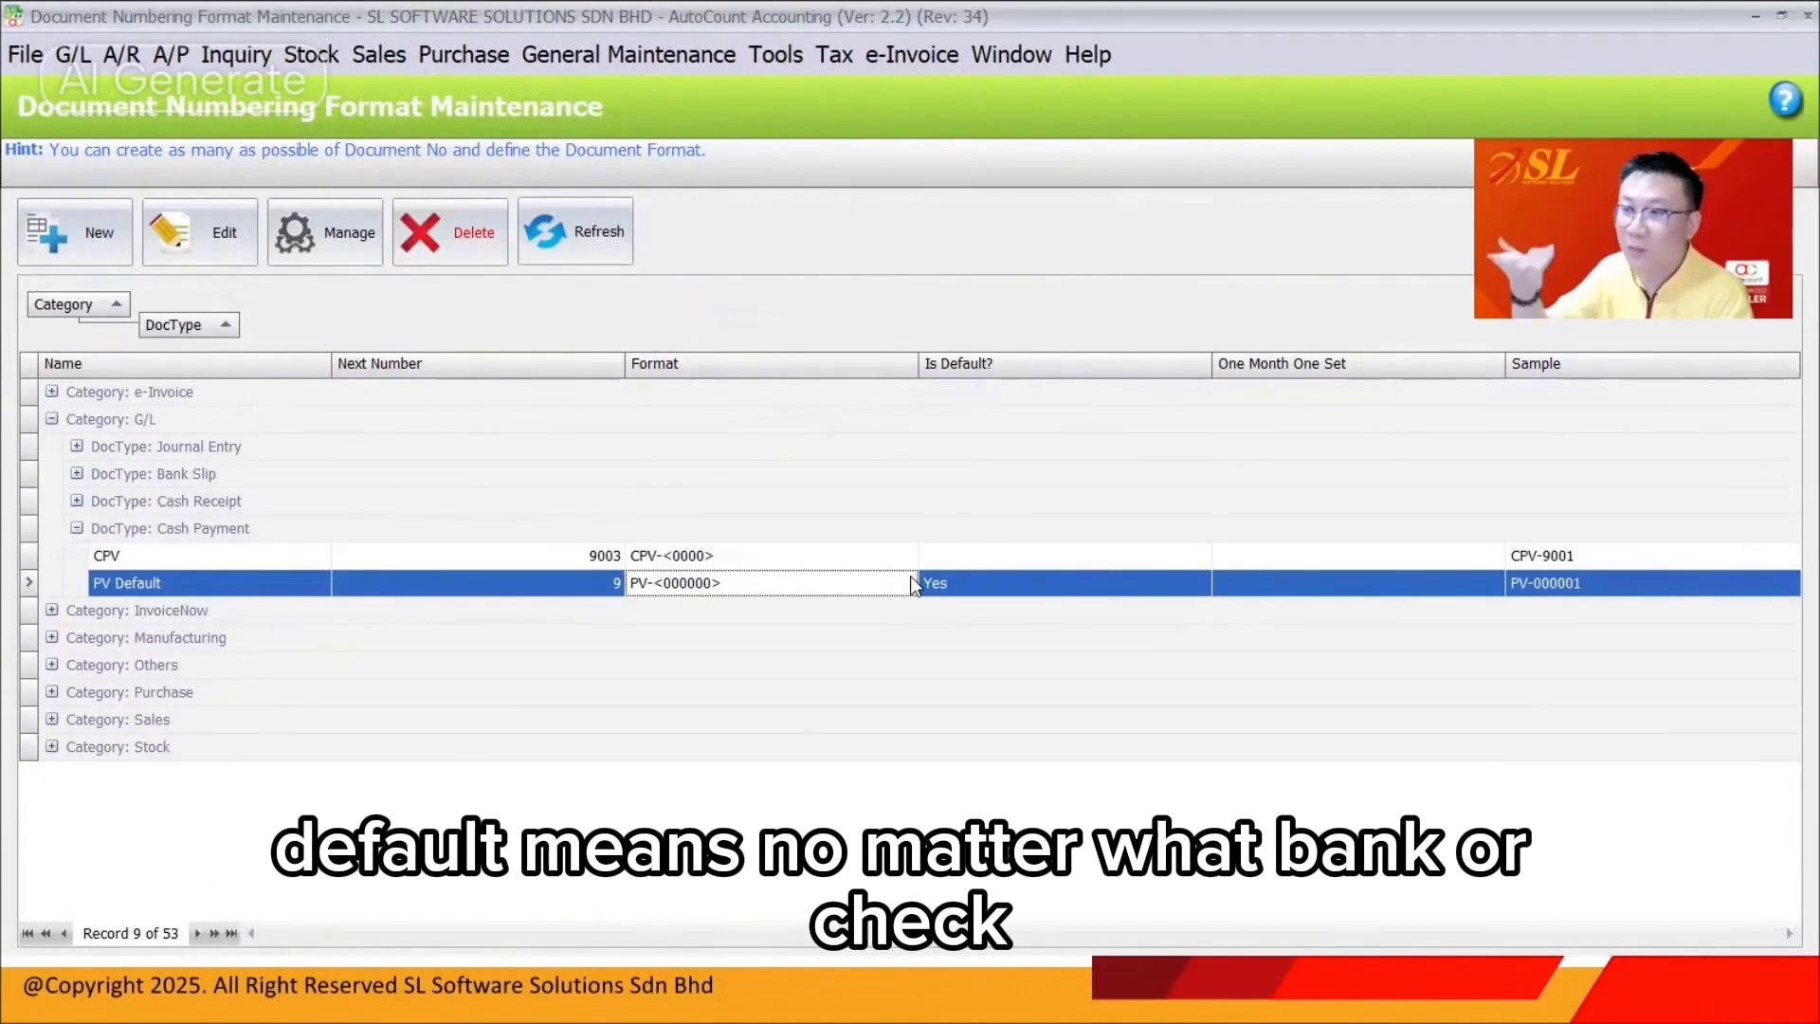
pyautogui.click(632, 559)
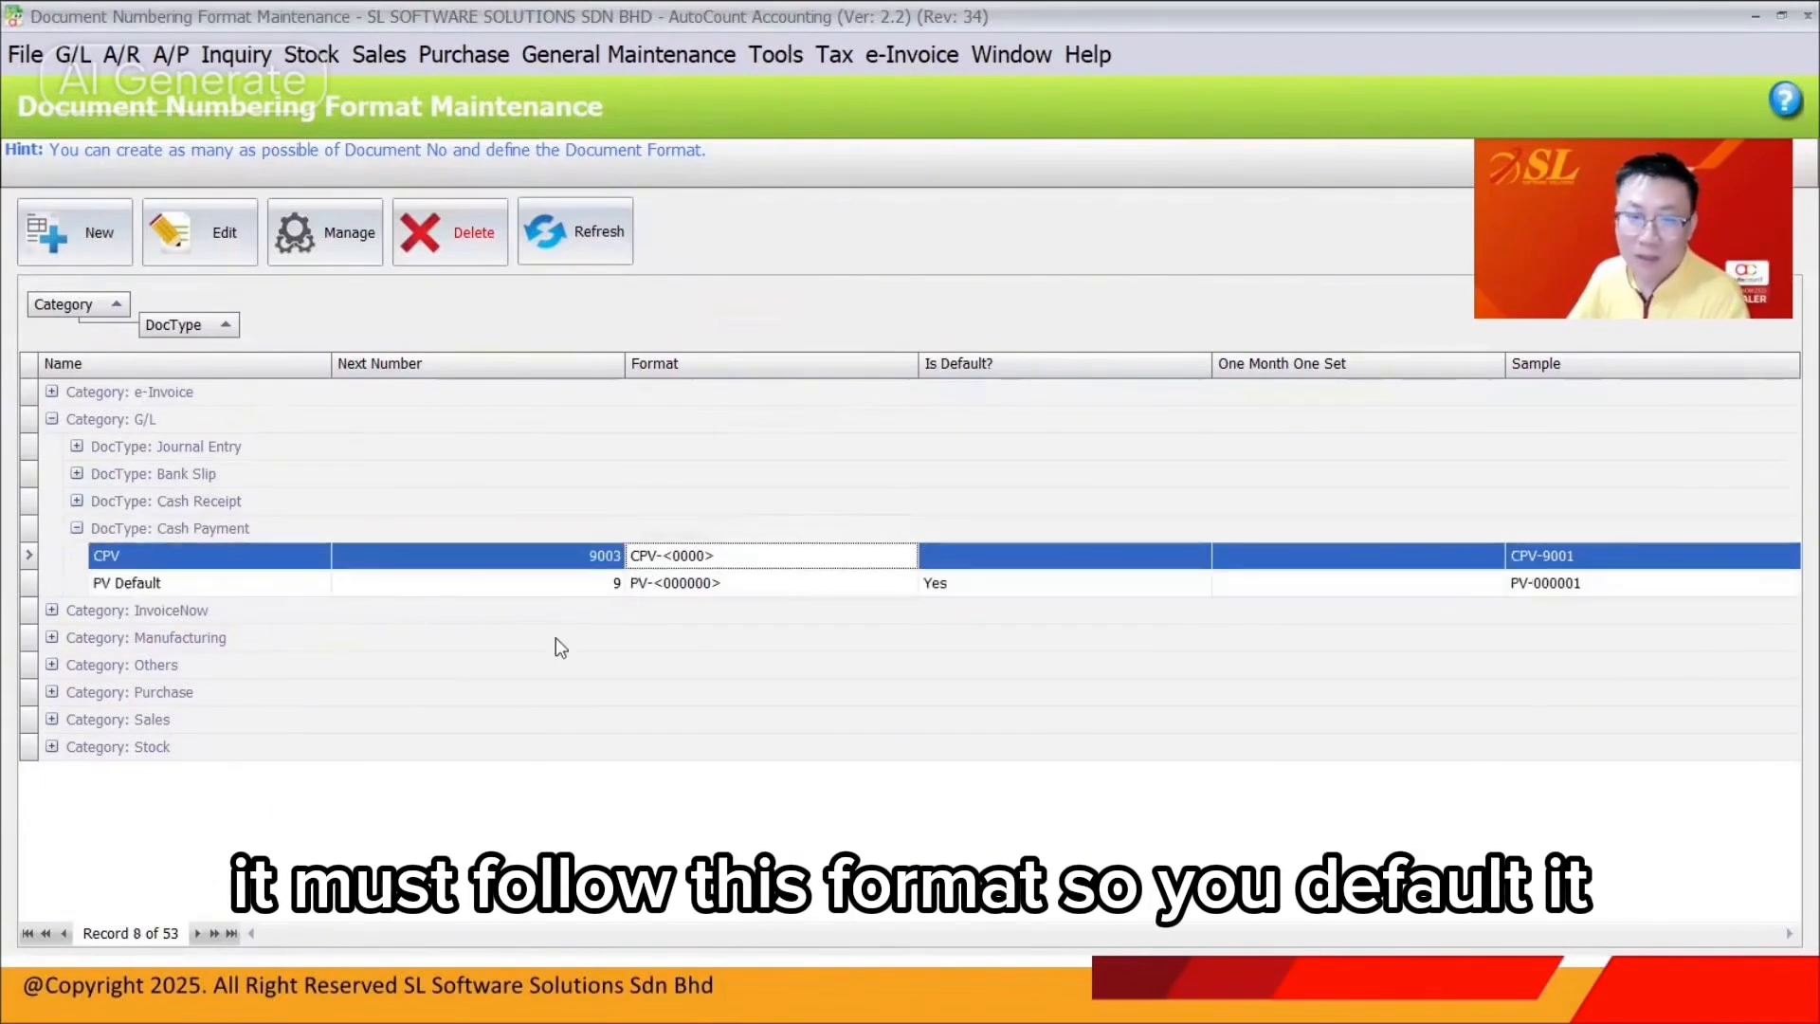
# Create a new format named 'MBB PV' with pattern MPV-<00000>.
pyautogui.click(104, 232)
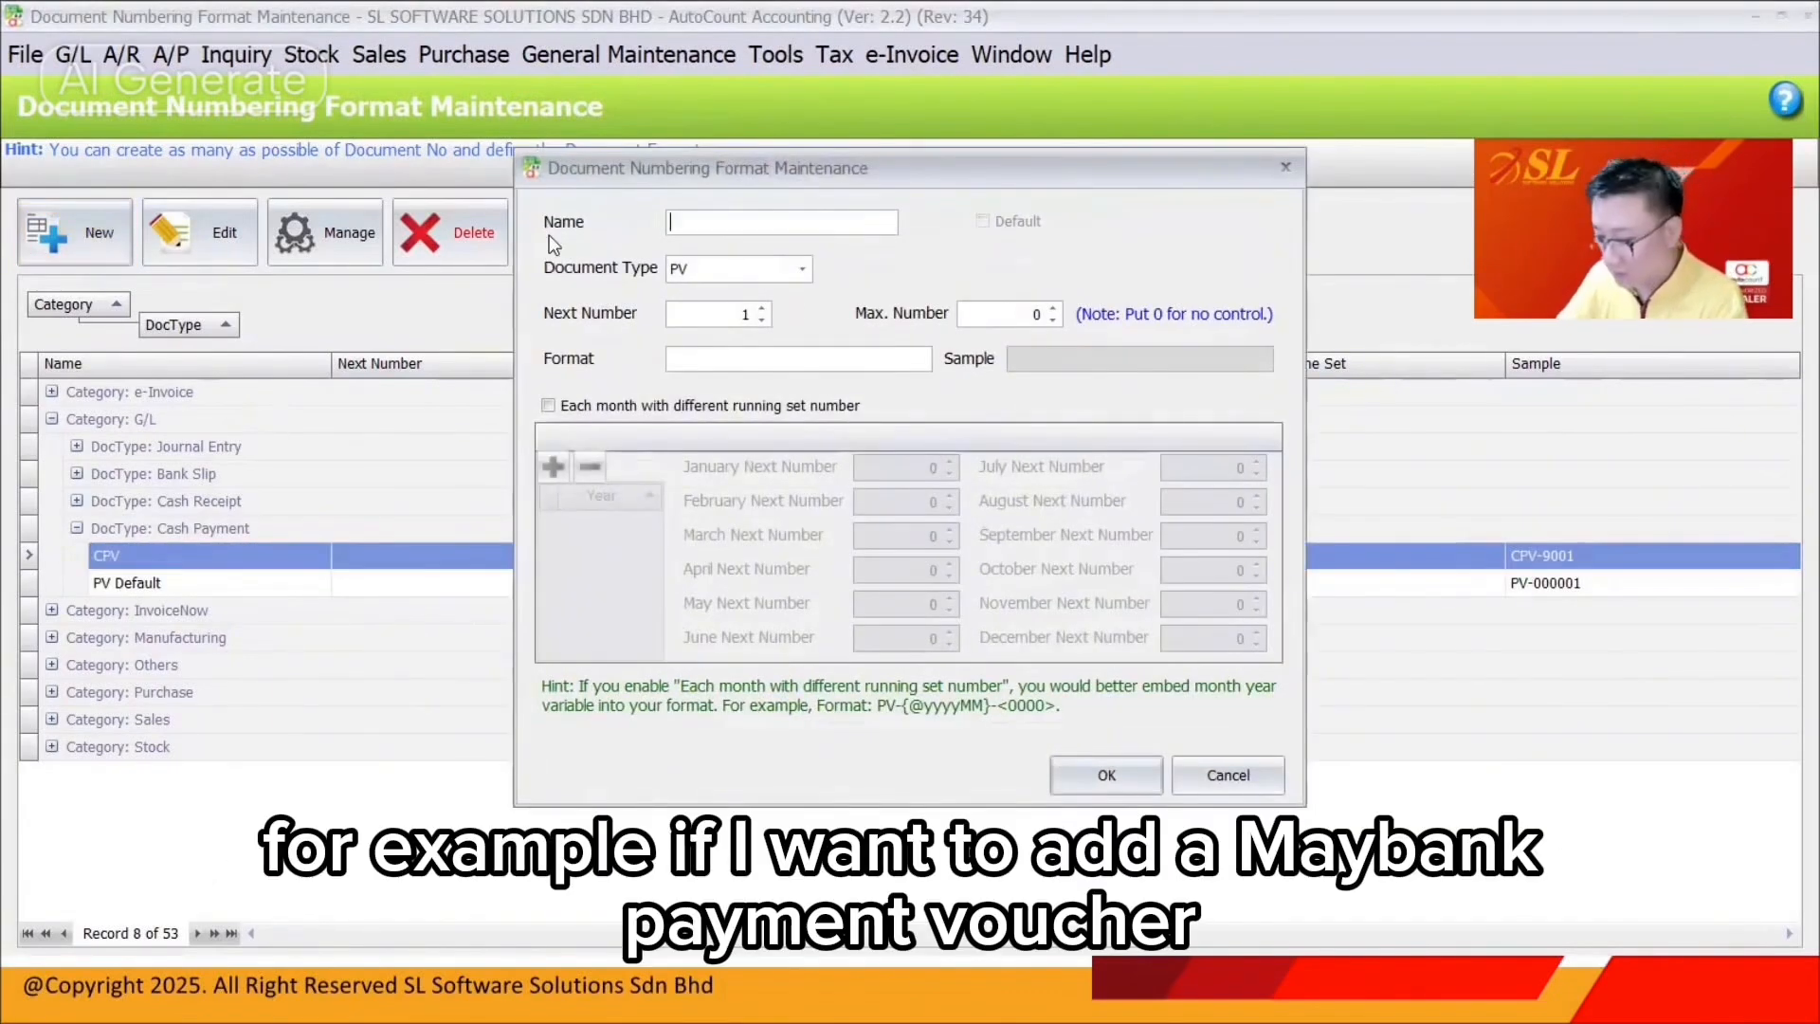
pyautogui.write('MBB')
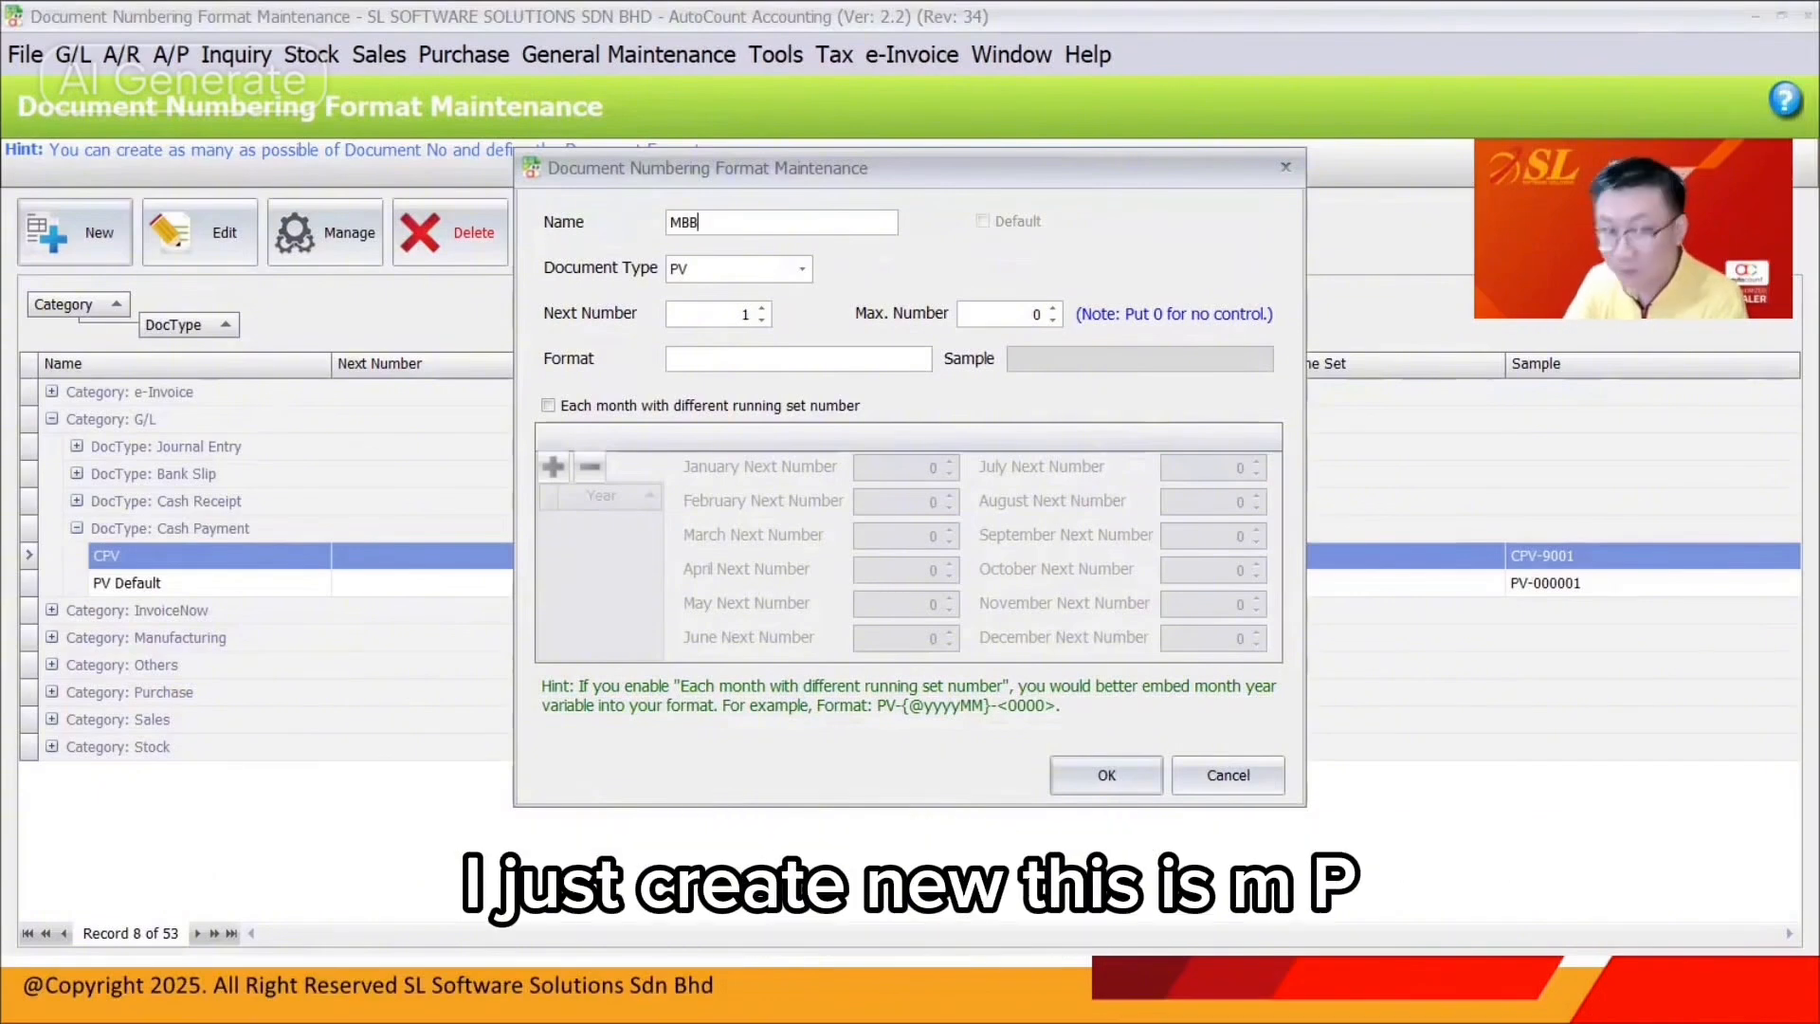
pyautogui.write(' PV')
pyautogui.click(694, 357)
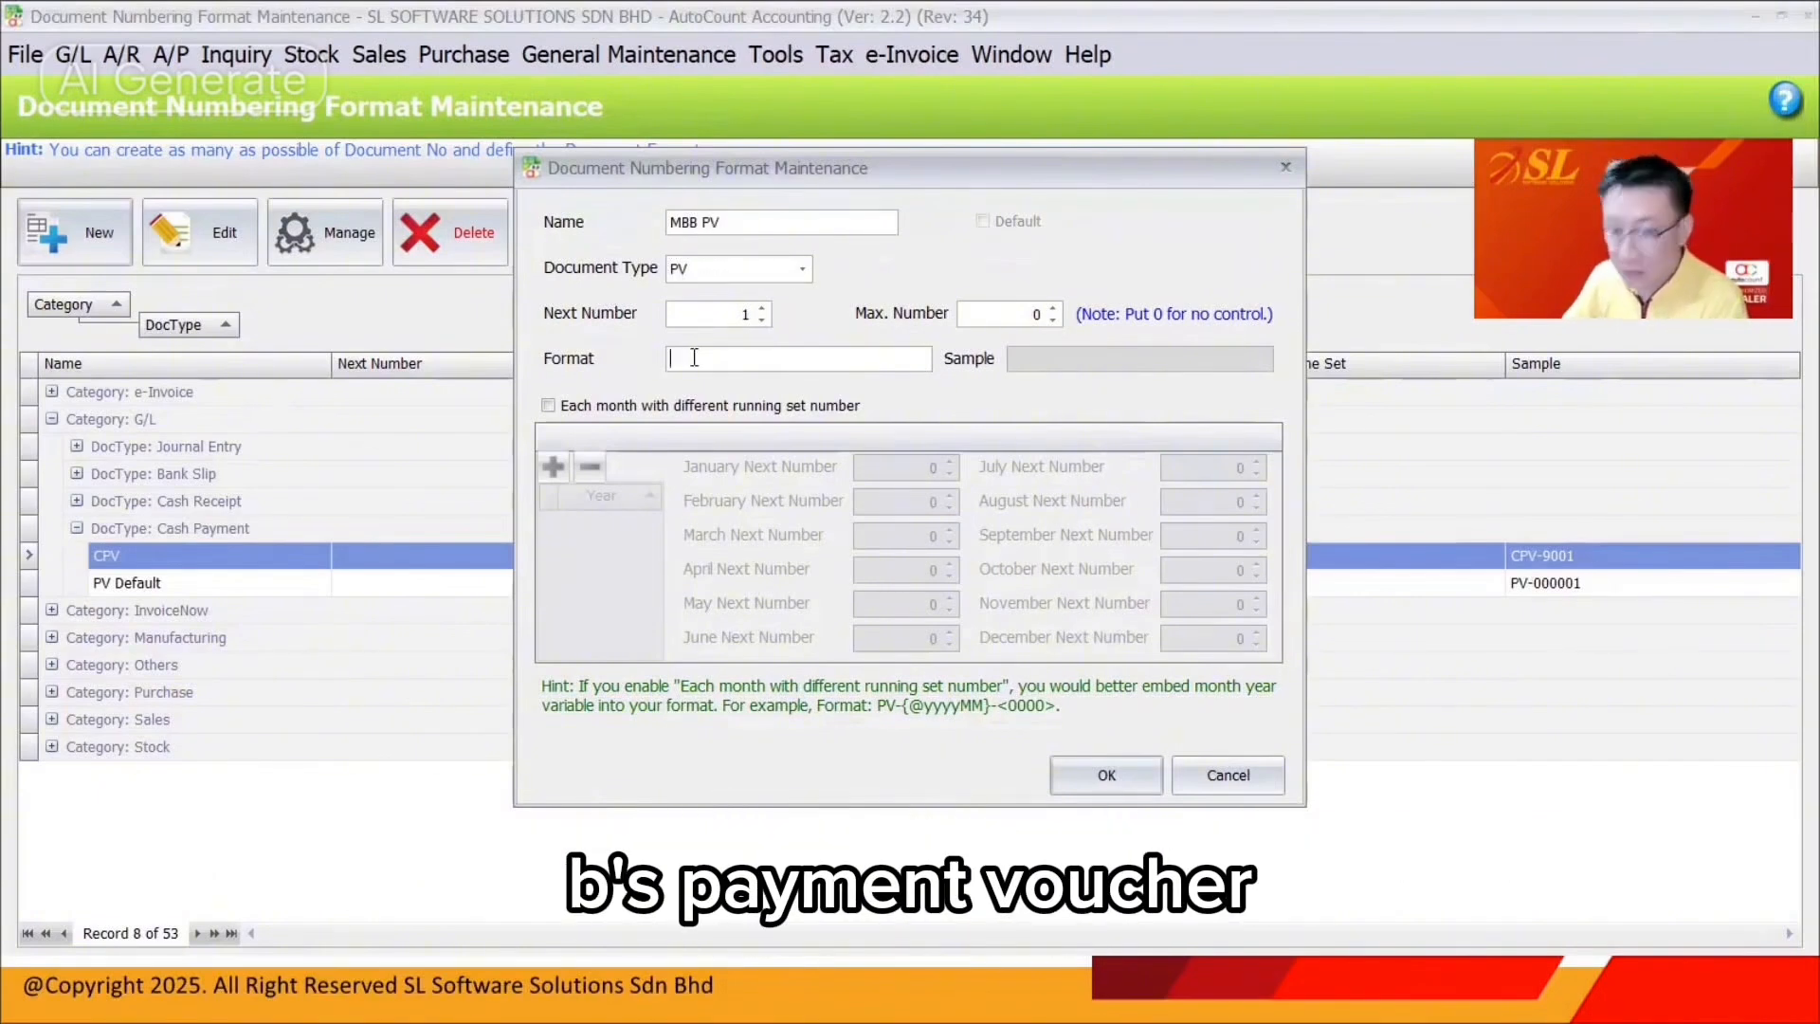
pyautogui.write('MPV-')
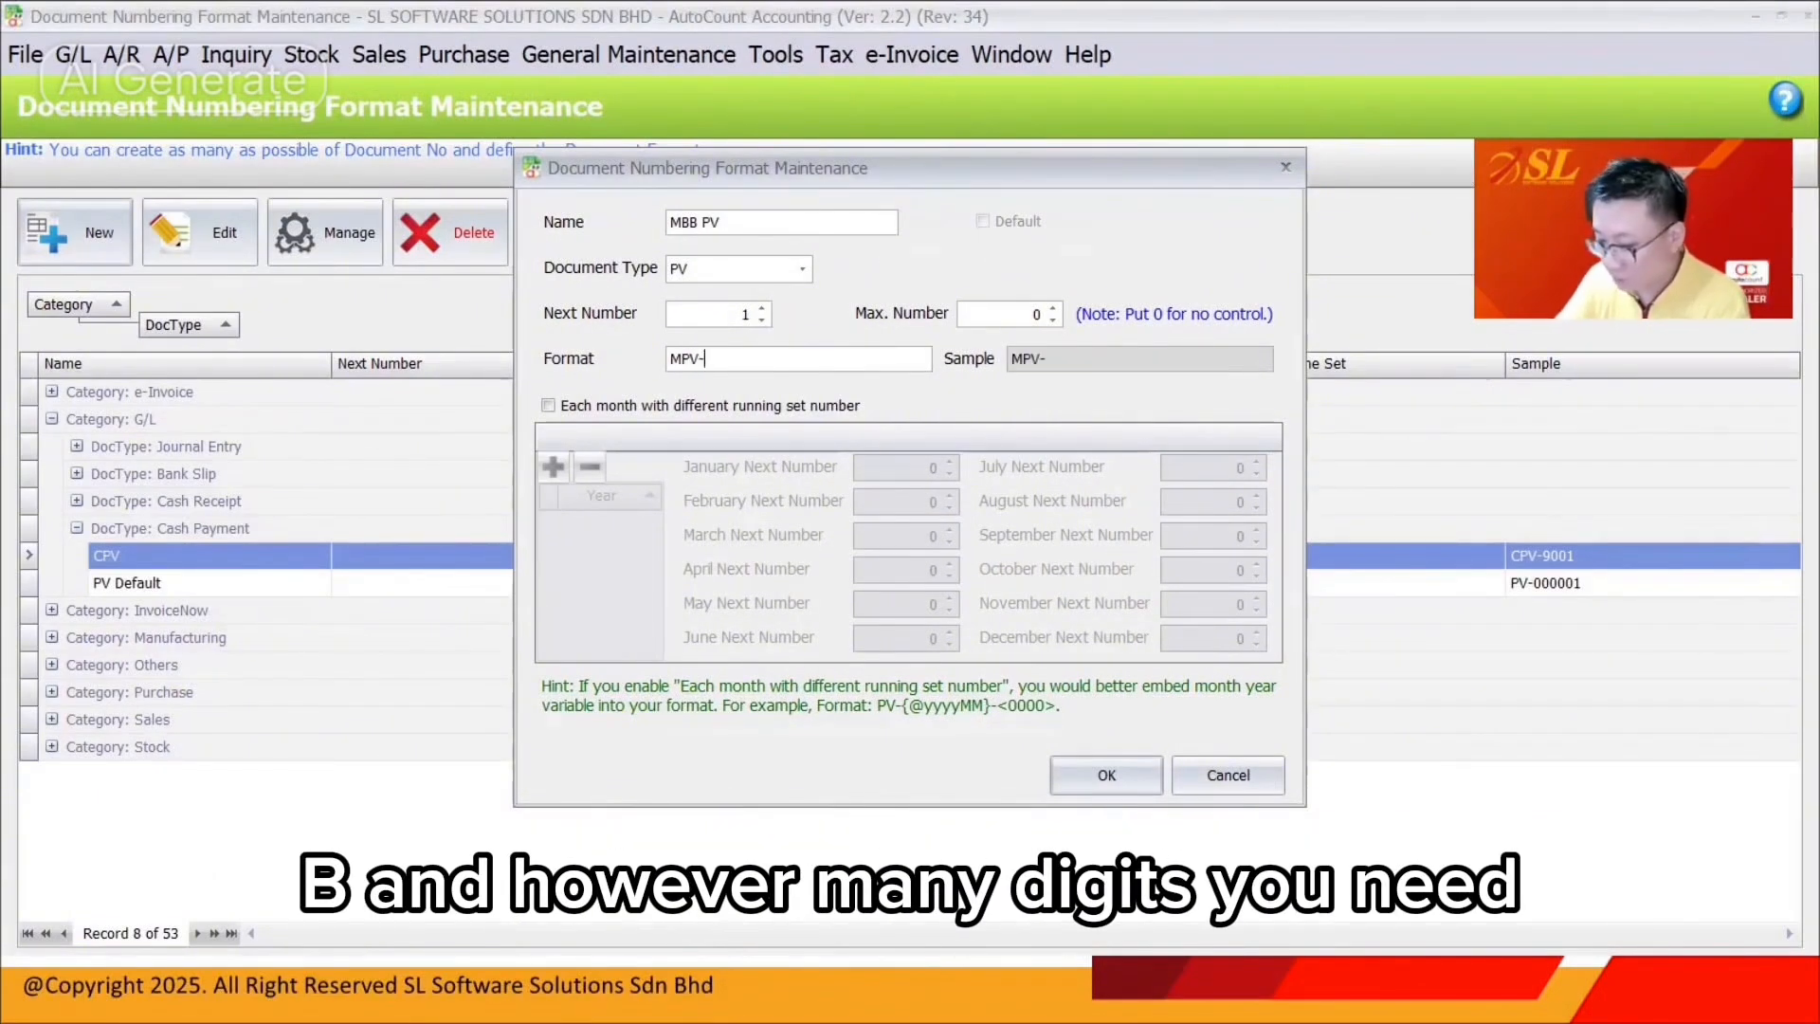
pyautogui.write('<00000>')
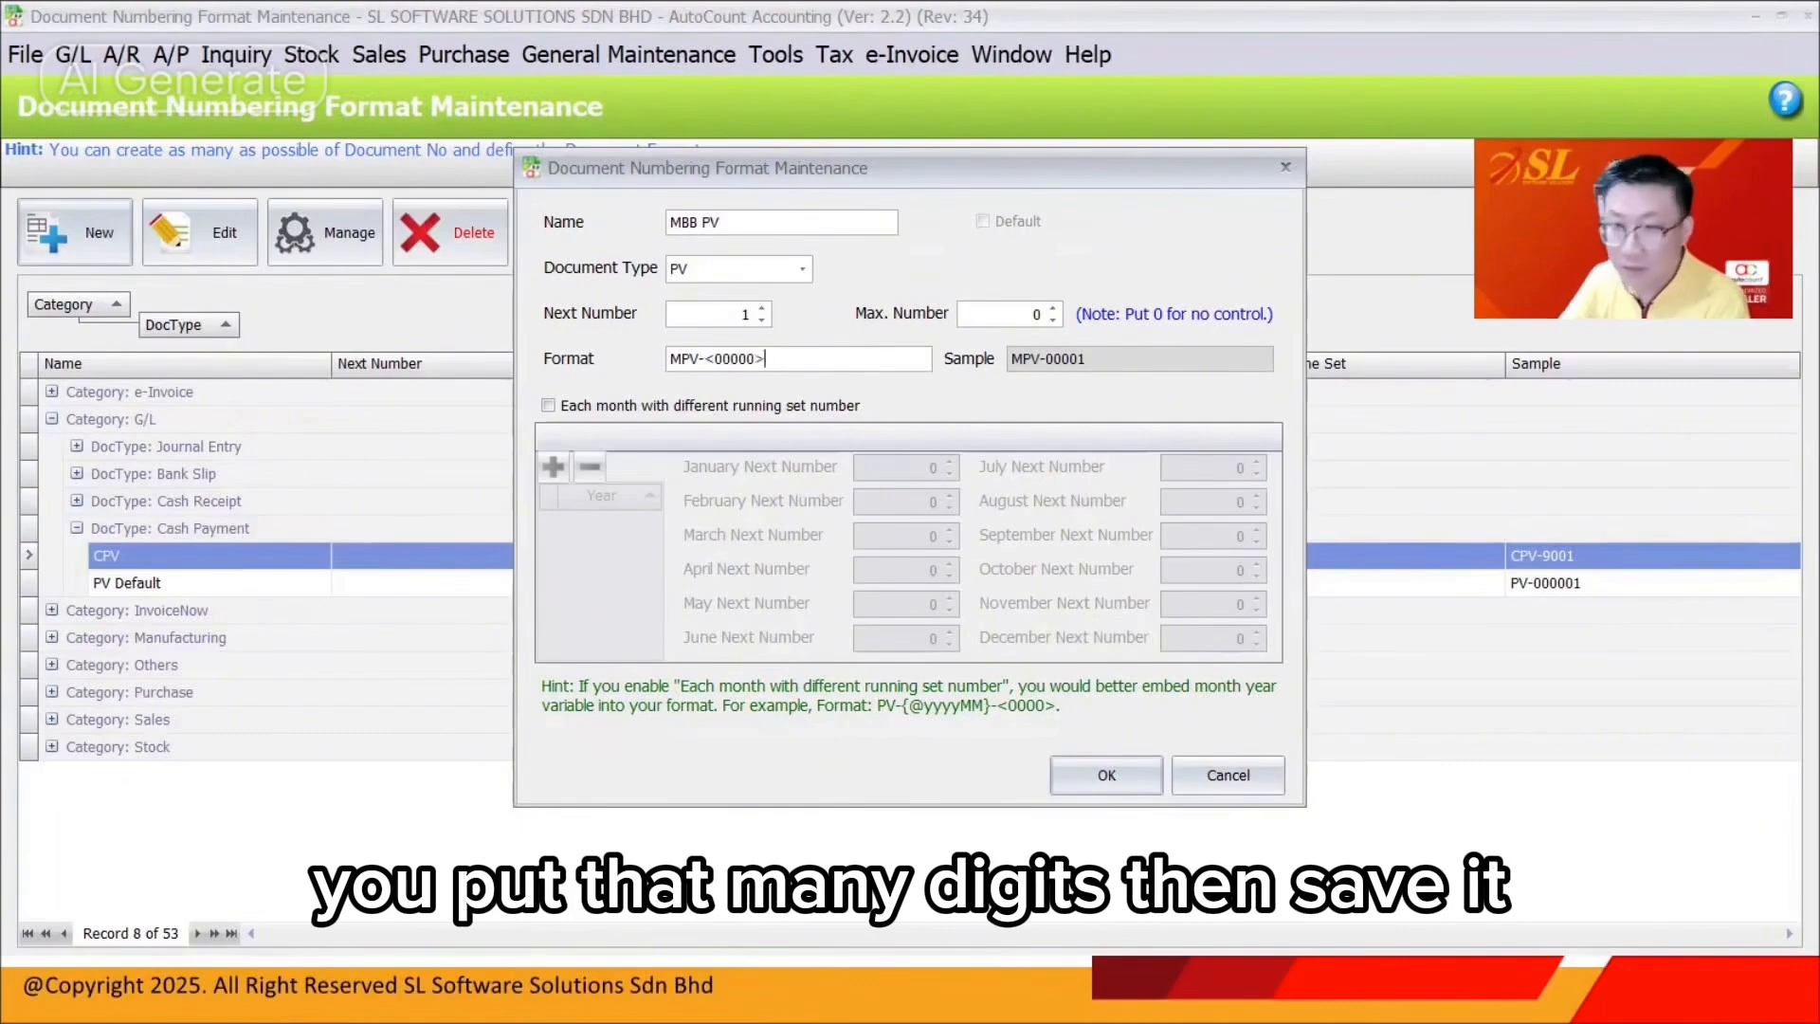
pyautogui.click(1107, 775)
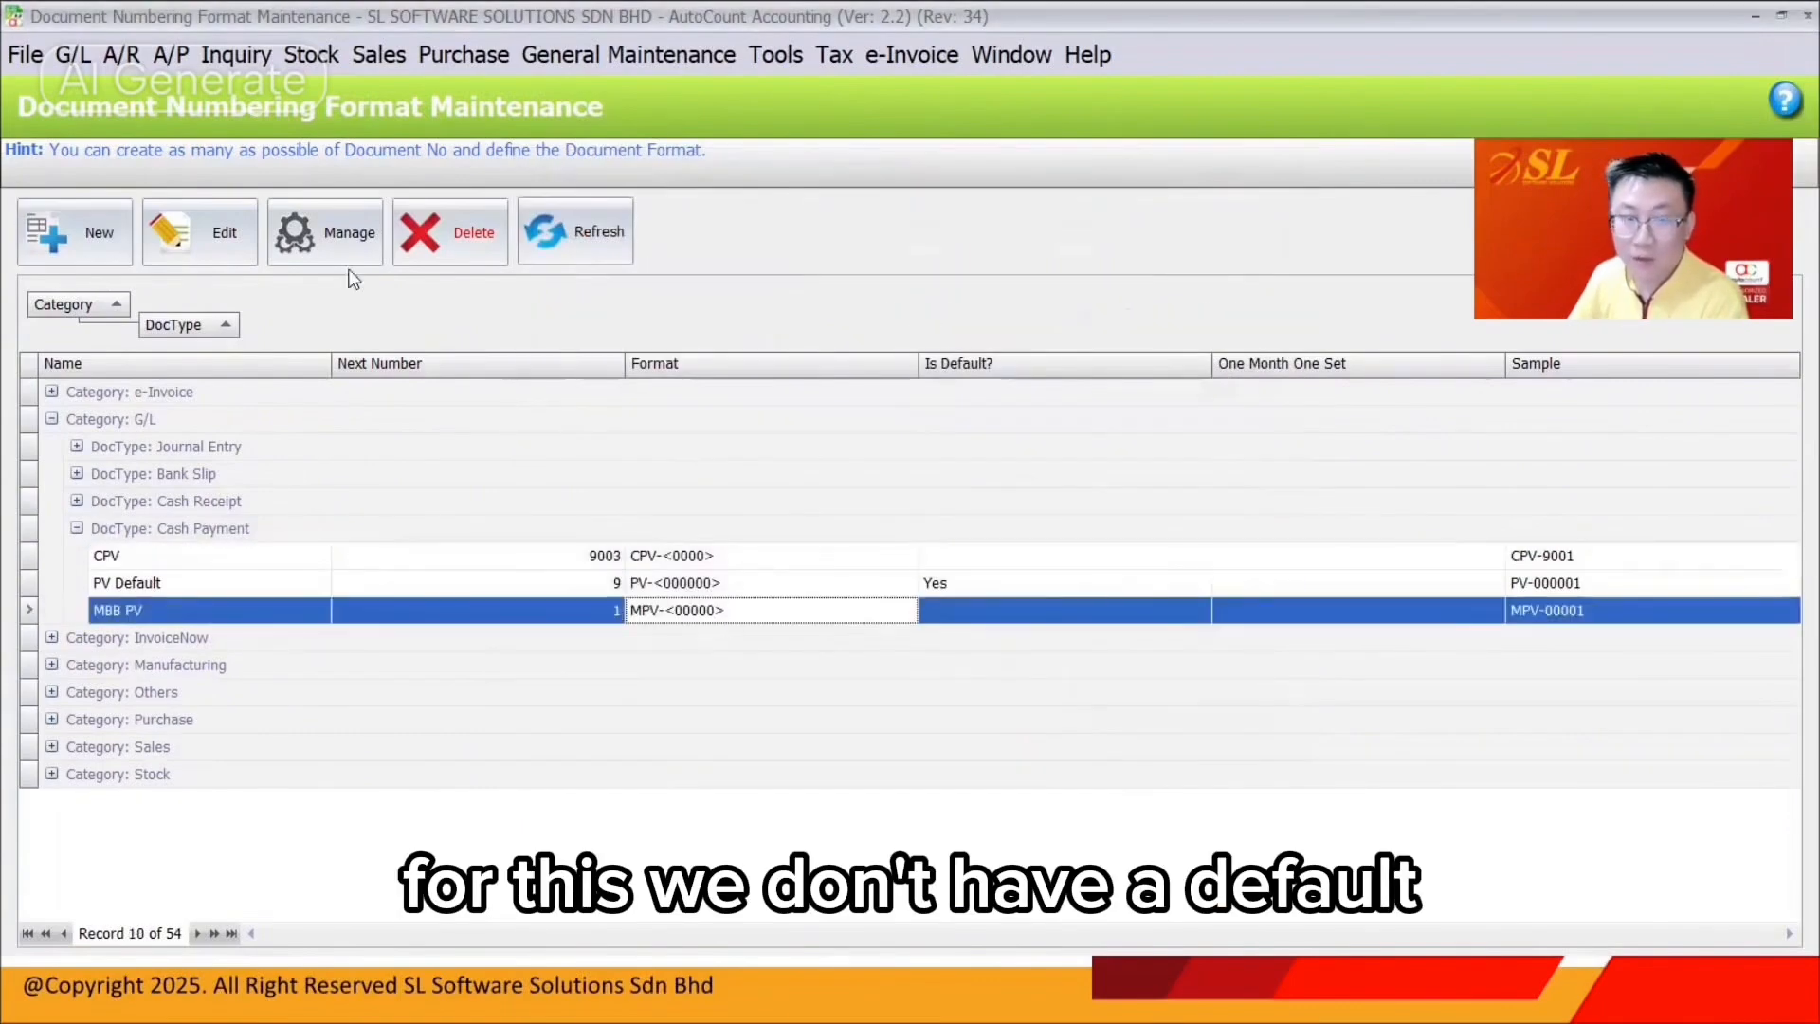
pyautogui.click(121, 54)
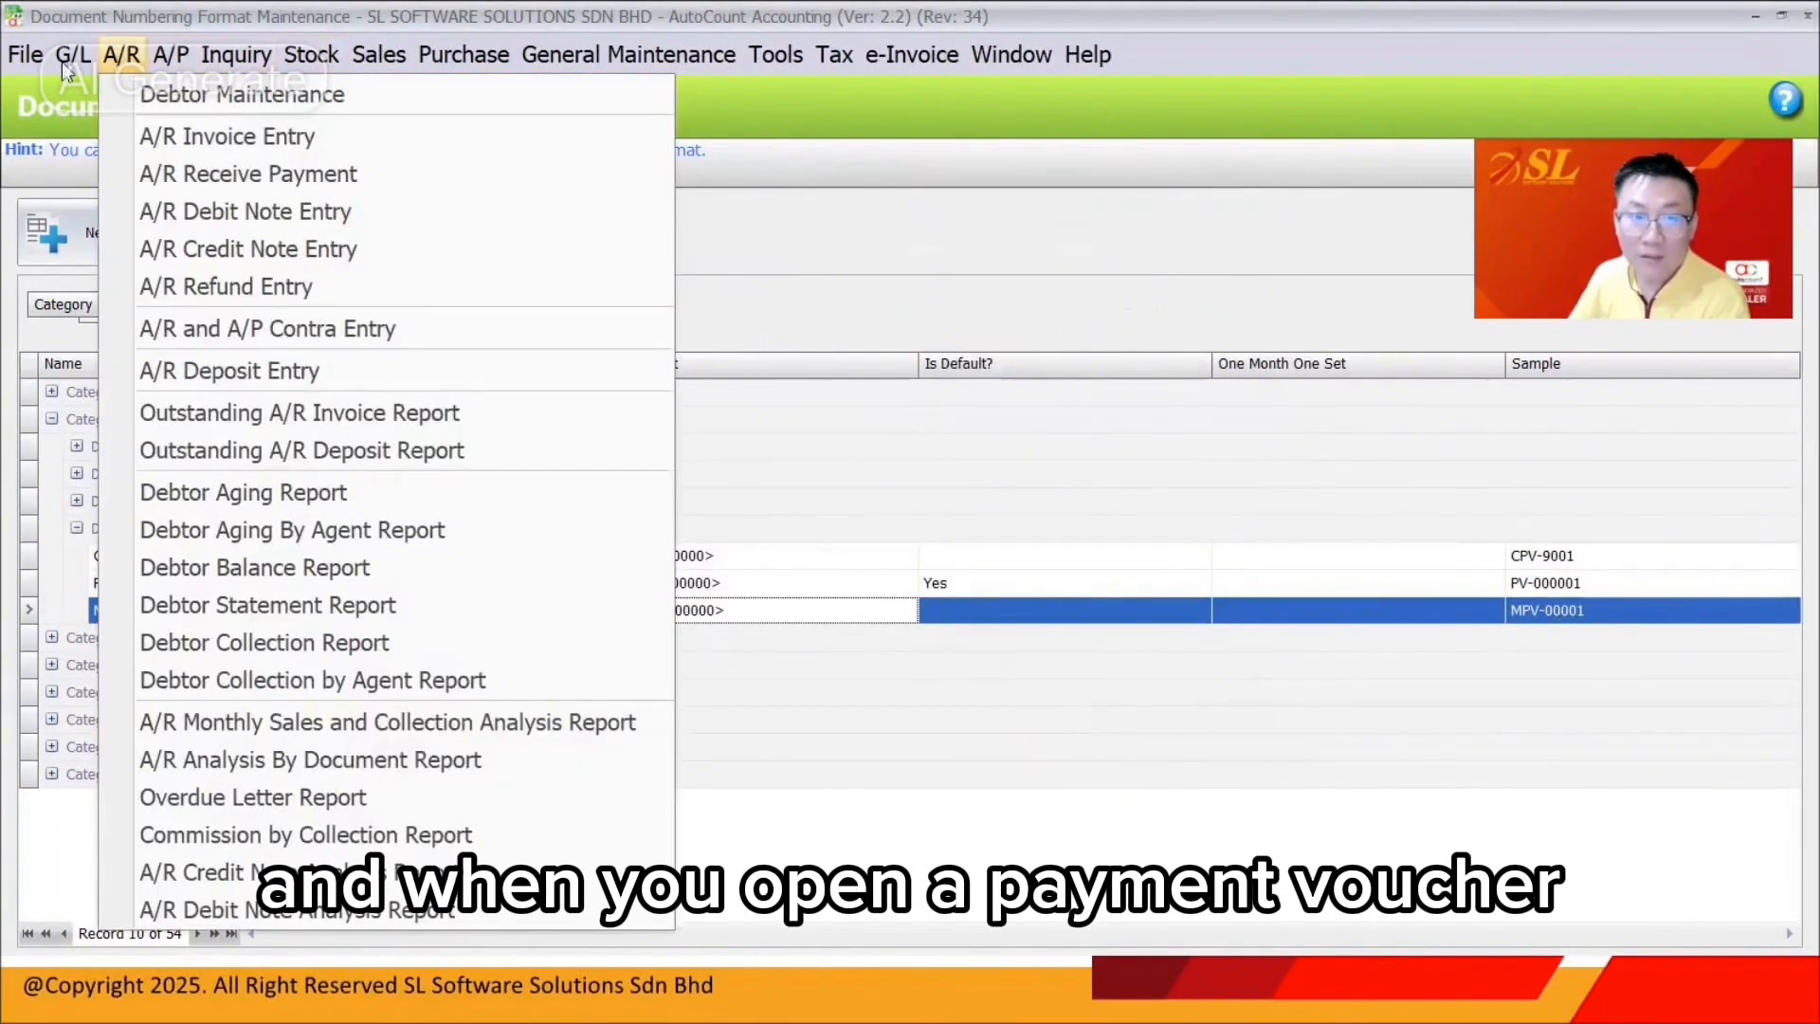
pyautogui.moveTo(60, 60)
pyautogui.click(101, 142)
pyautogui.click(75, 233)
pyautogui.click(1073, 334)
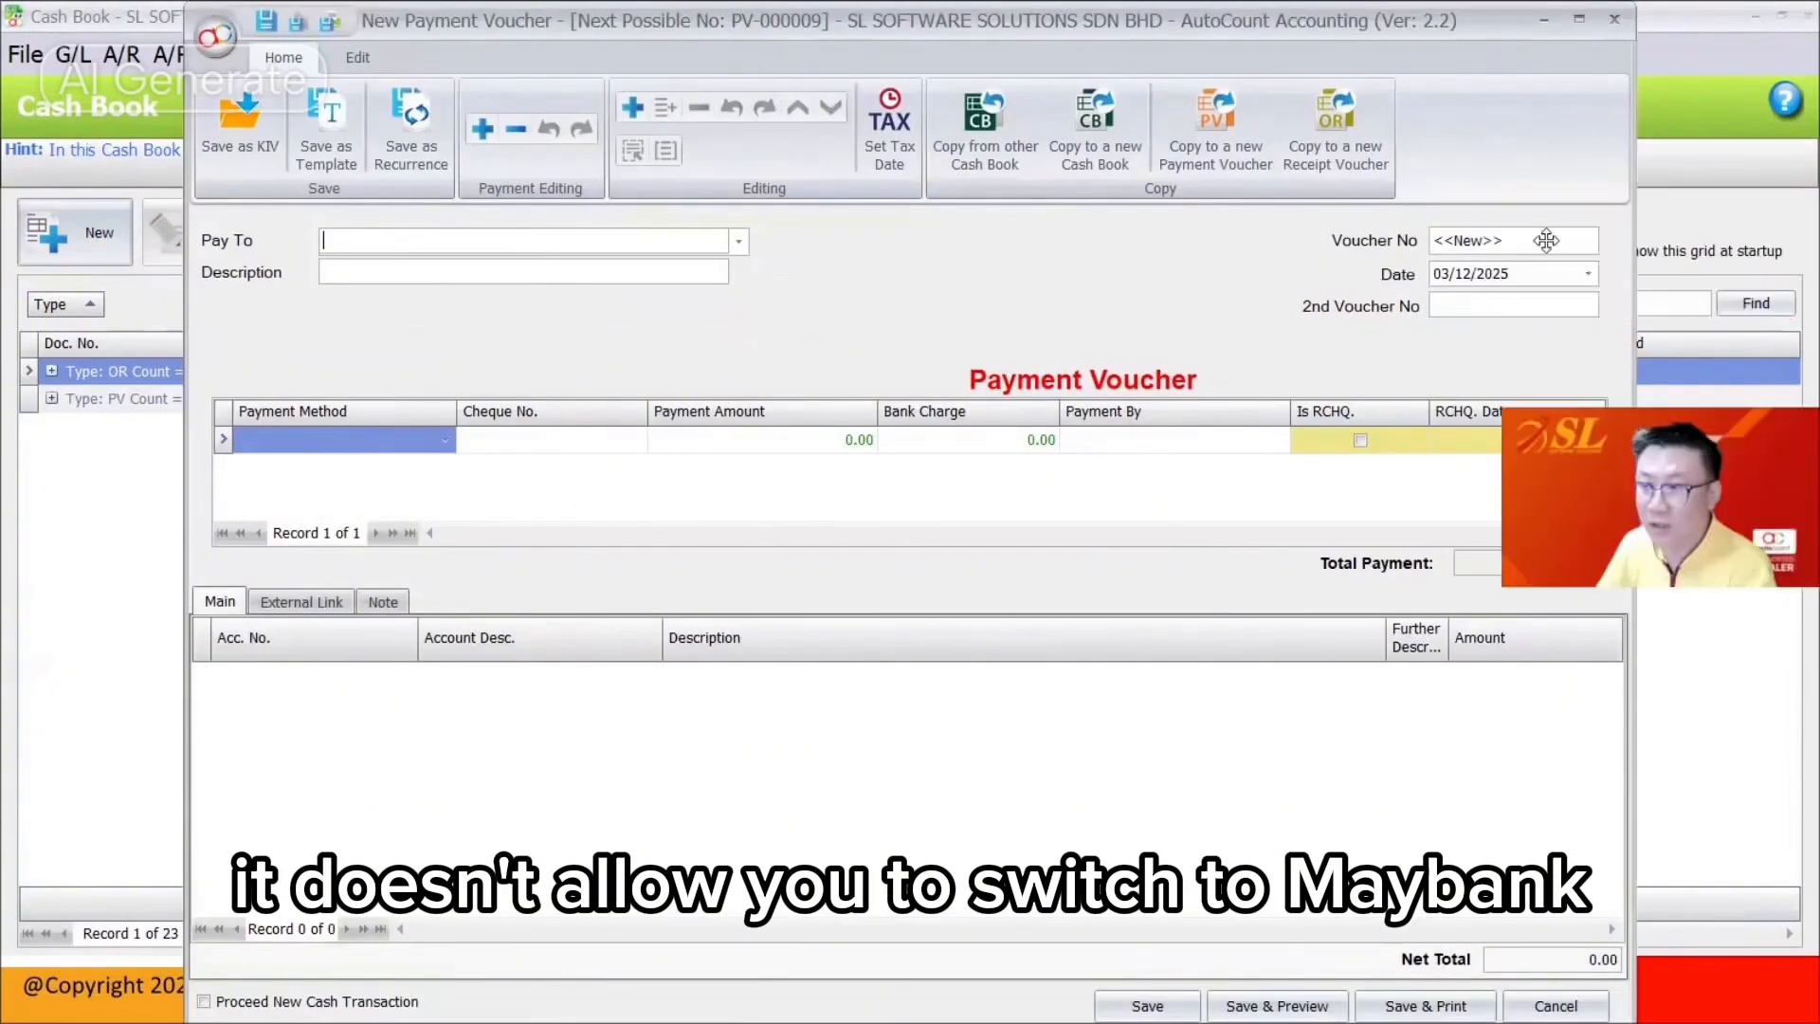
pyautogui.click(1583, 241)
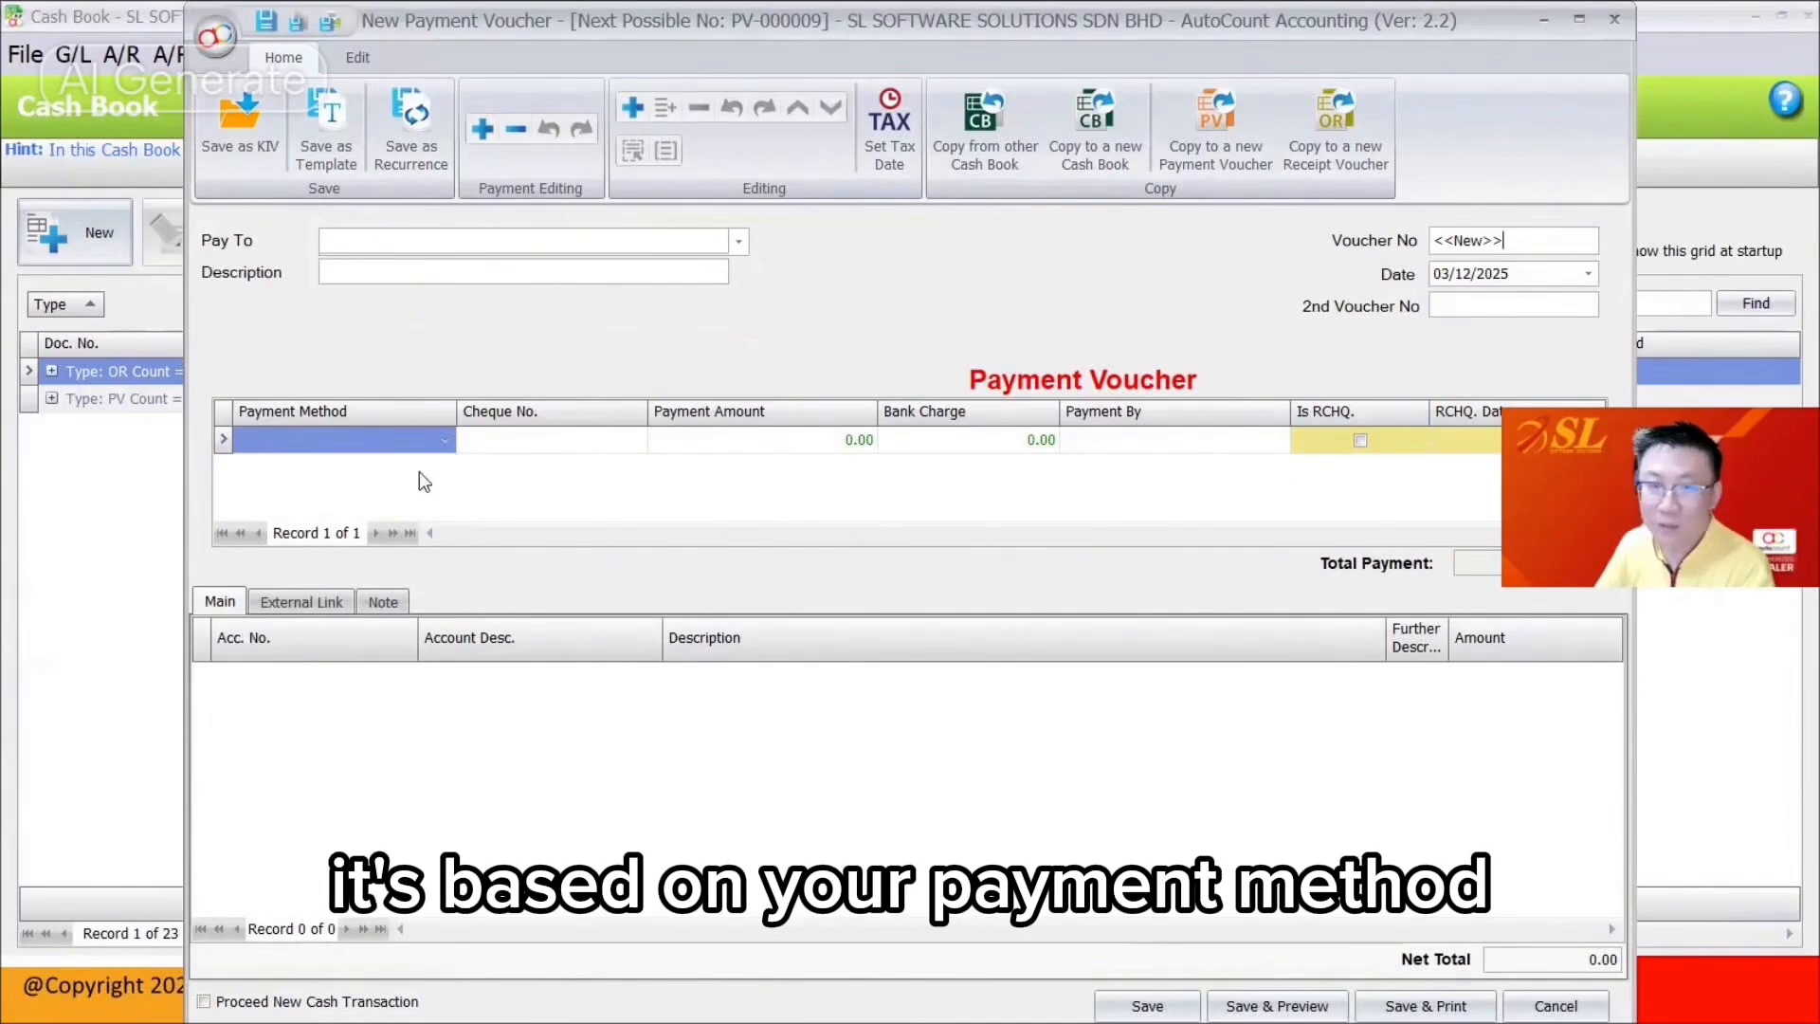
pyautogui.click(407, 437)
pyautogui.click(391, 559)
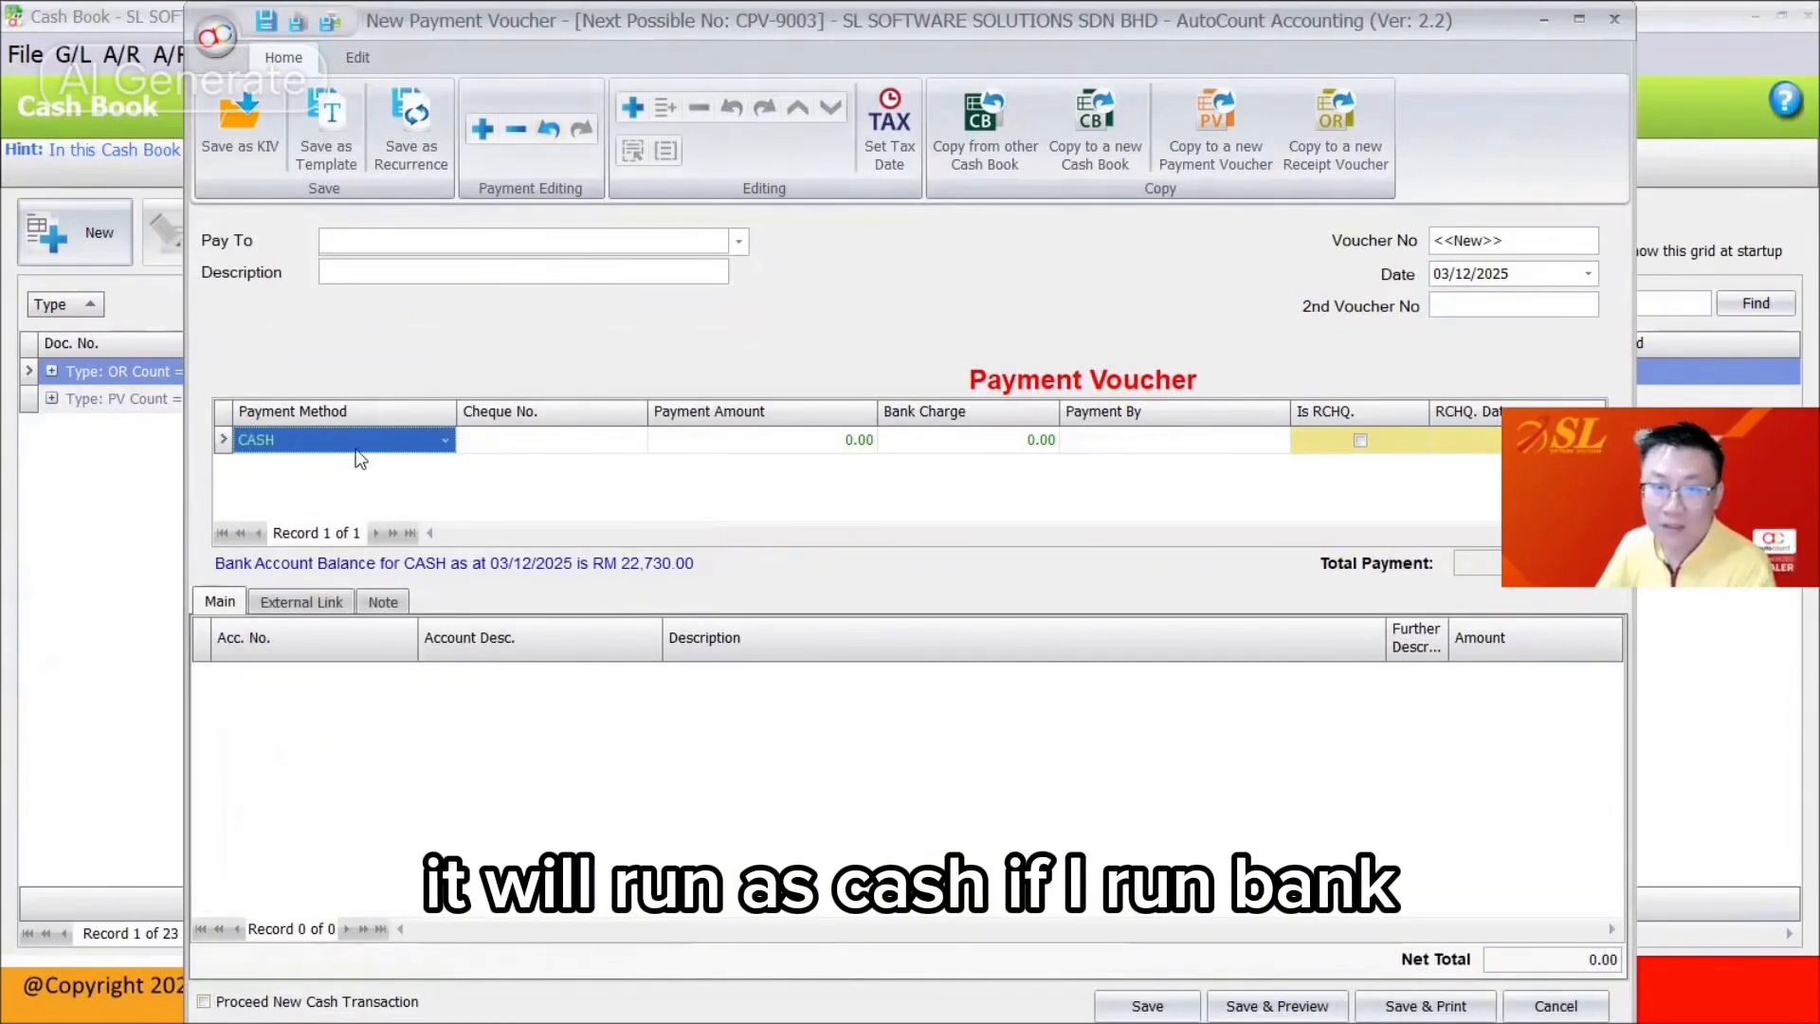
pyautogui.click(398, 439)
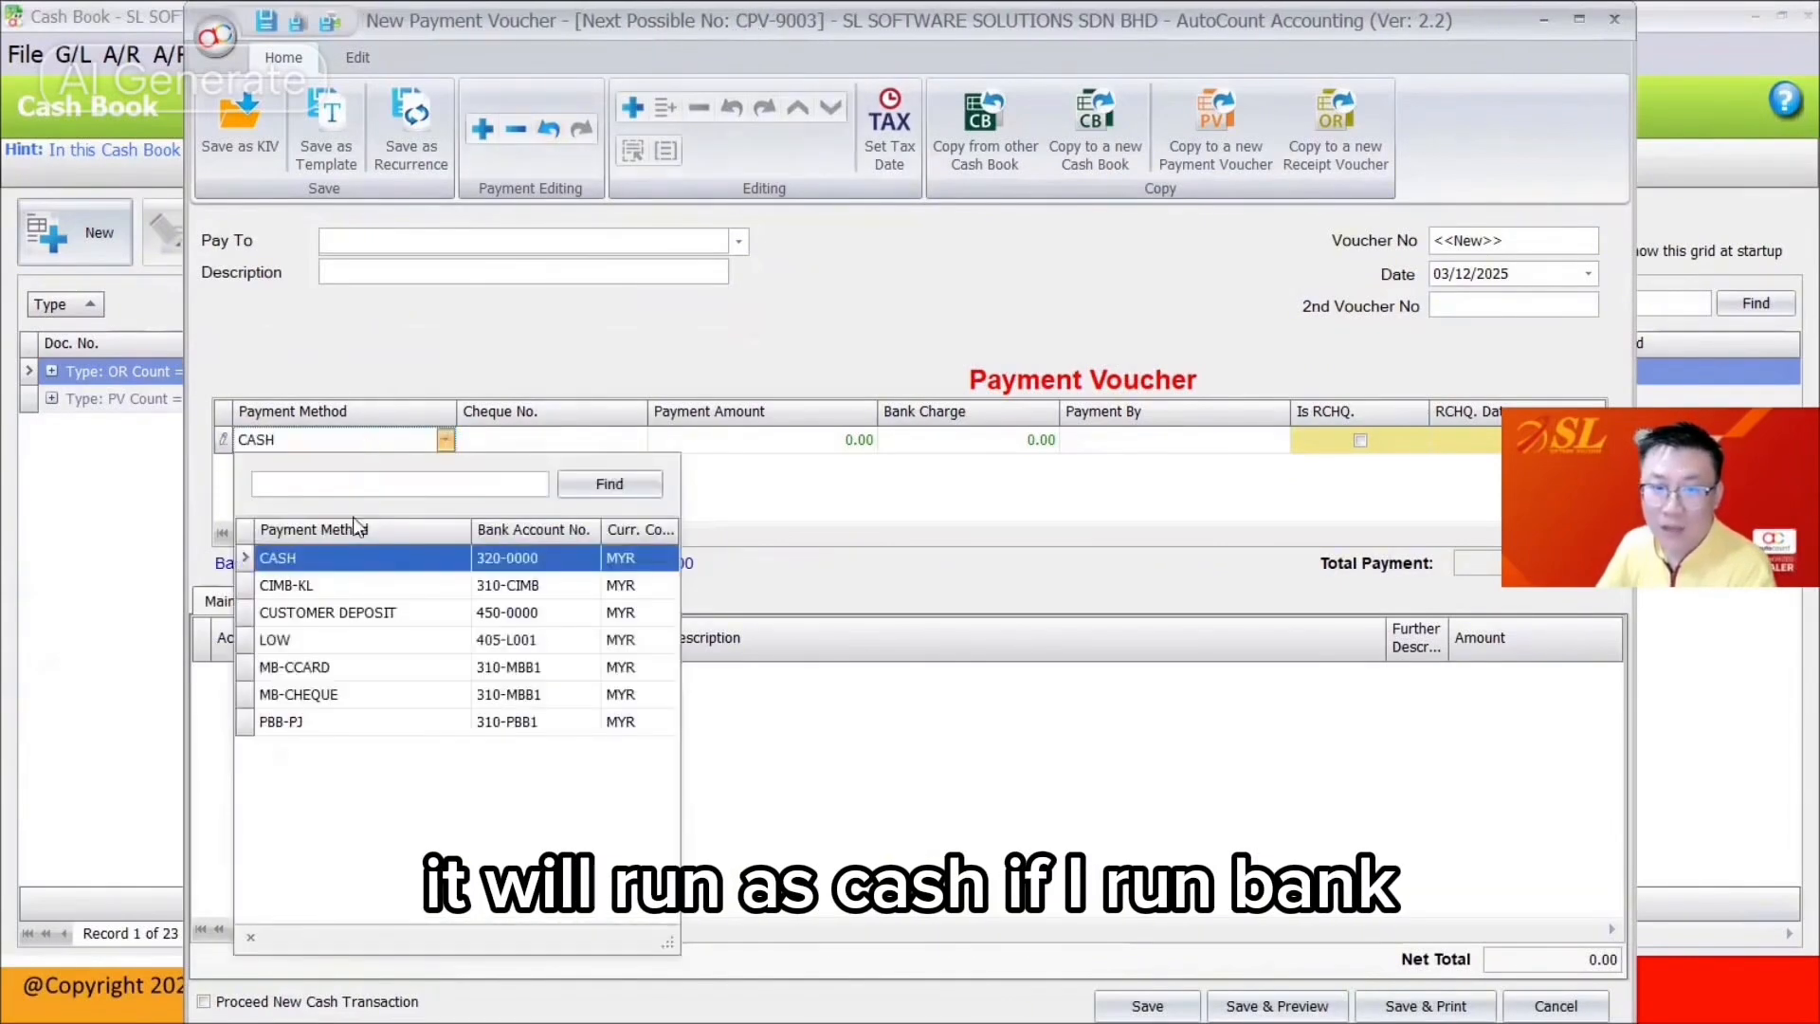
pyautogui.click(345, 694)
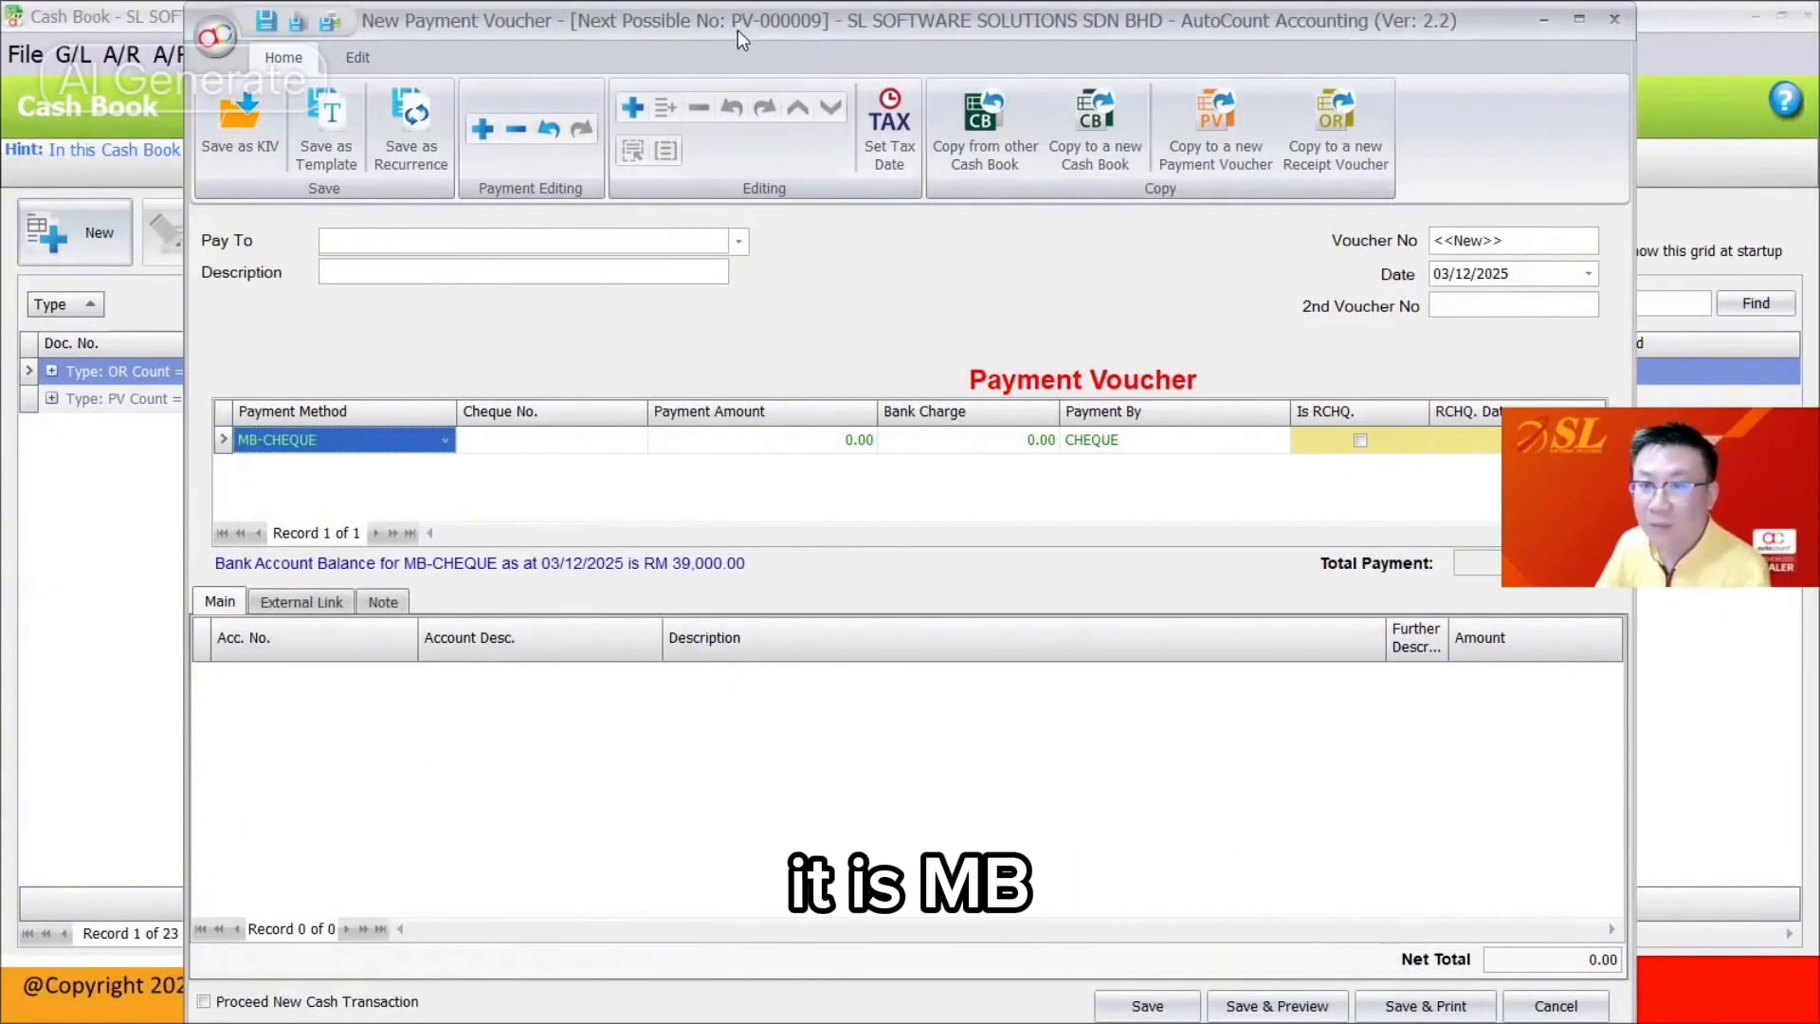
pyautogui.press('Escape')
pyautogui.click(919, 566)
# Assign the MBB PV payment numbering format to the MB-CHEQUE payment method.
pyautogui.press('Escape')
pyautogui.press('Escape')
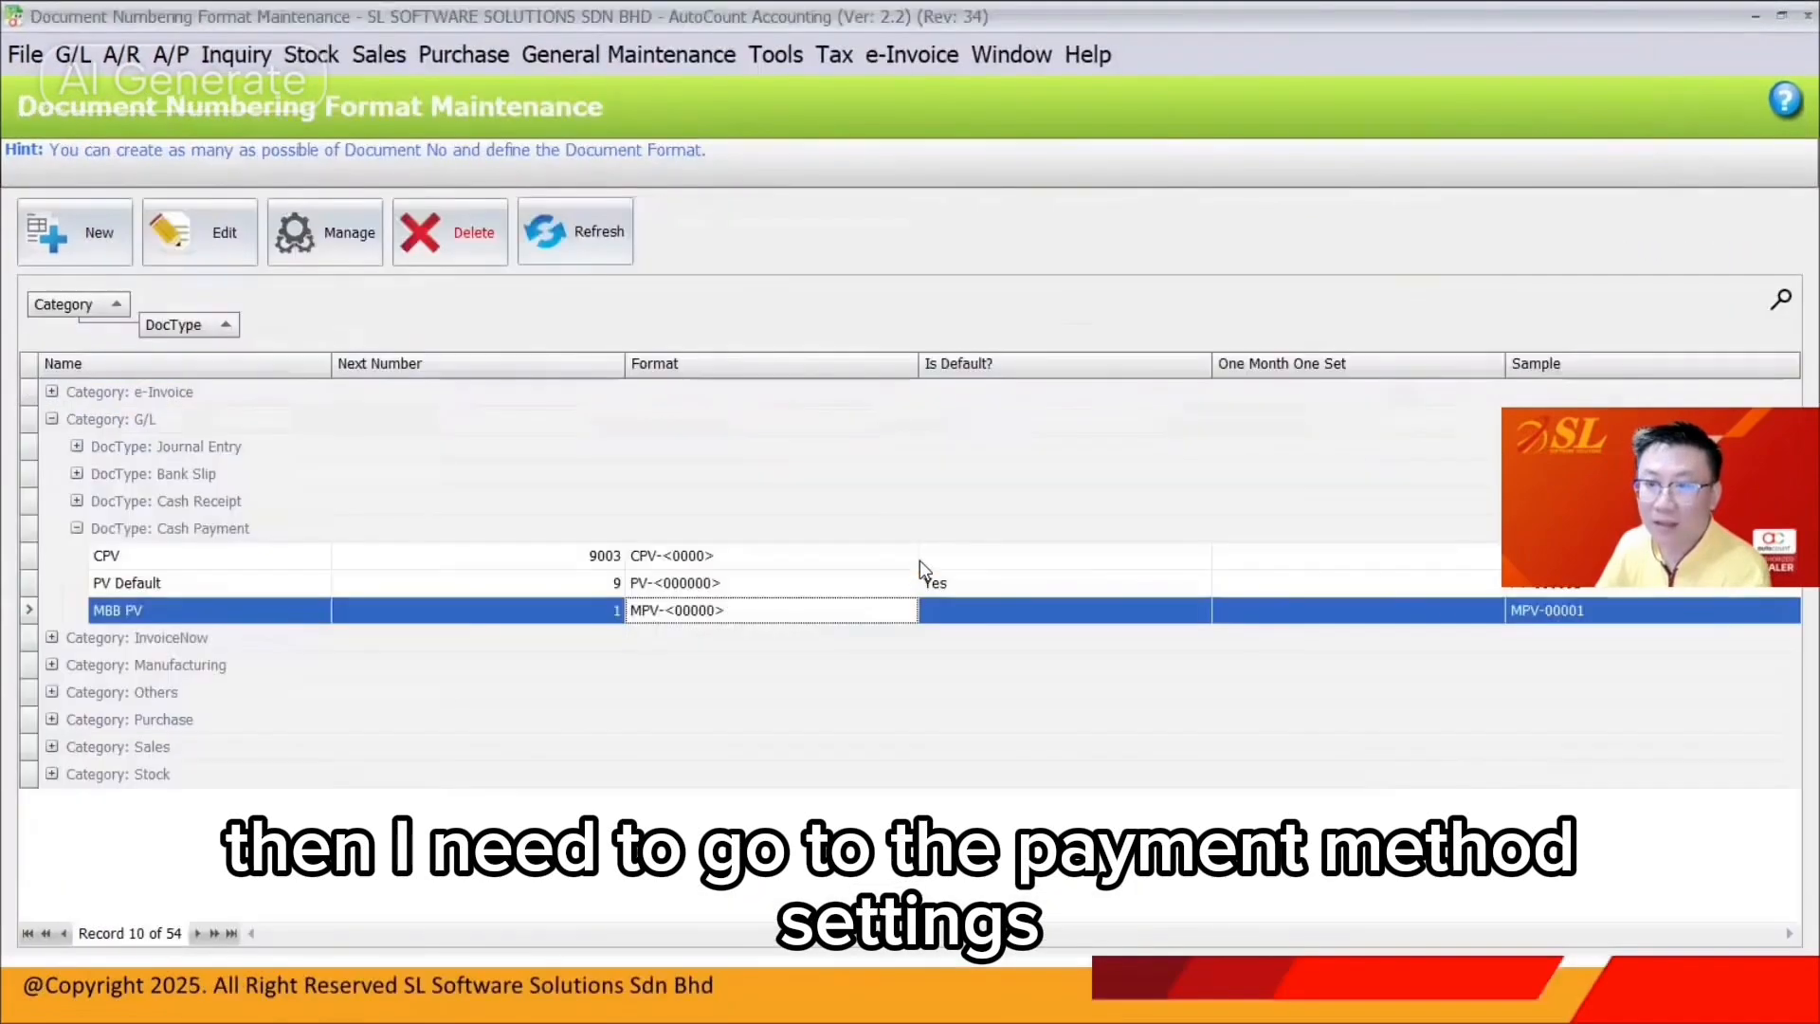
pyautogui.click(568, 52)
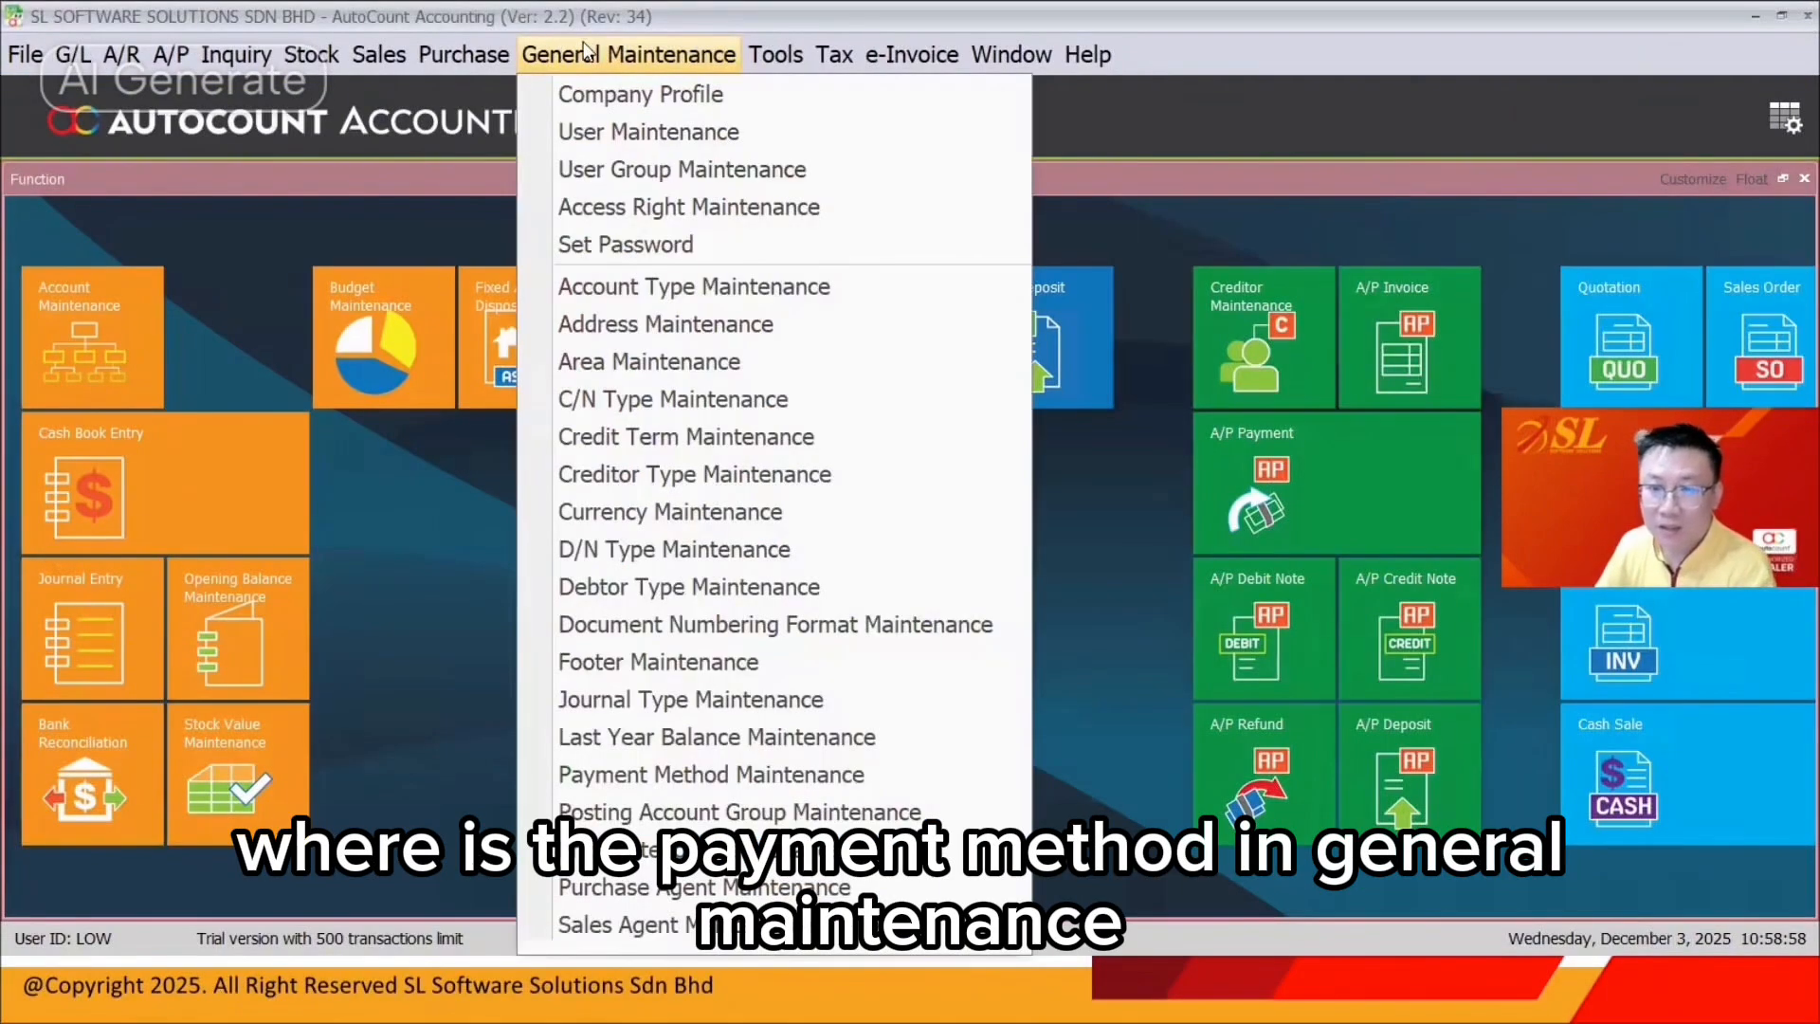
pyautogui.click(697, 774)
pyautogui.click(326, 397)
pyautogui.click(188, 239)
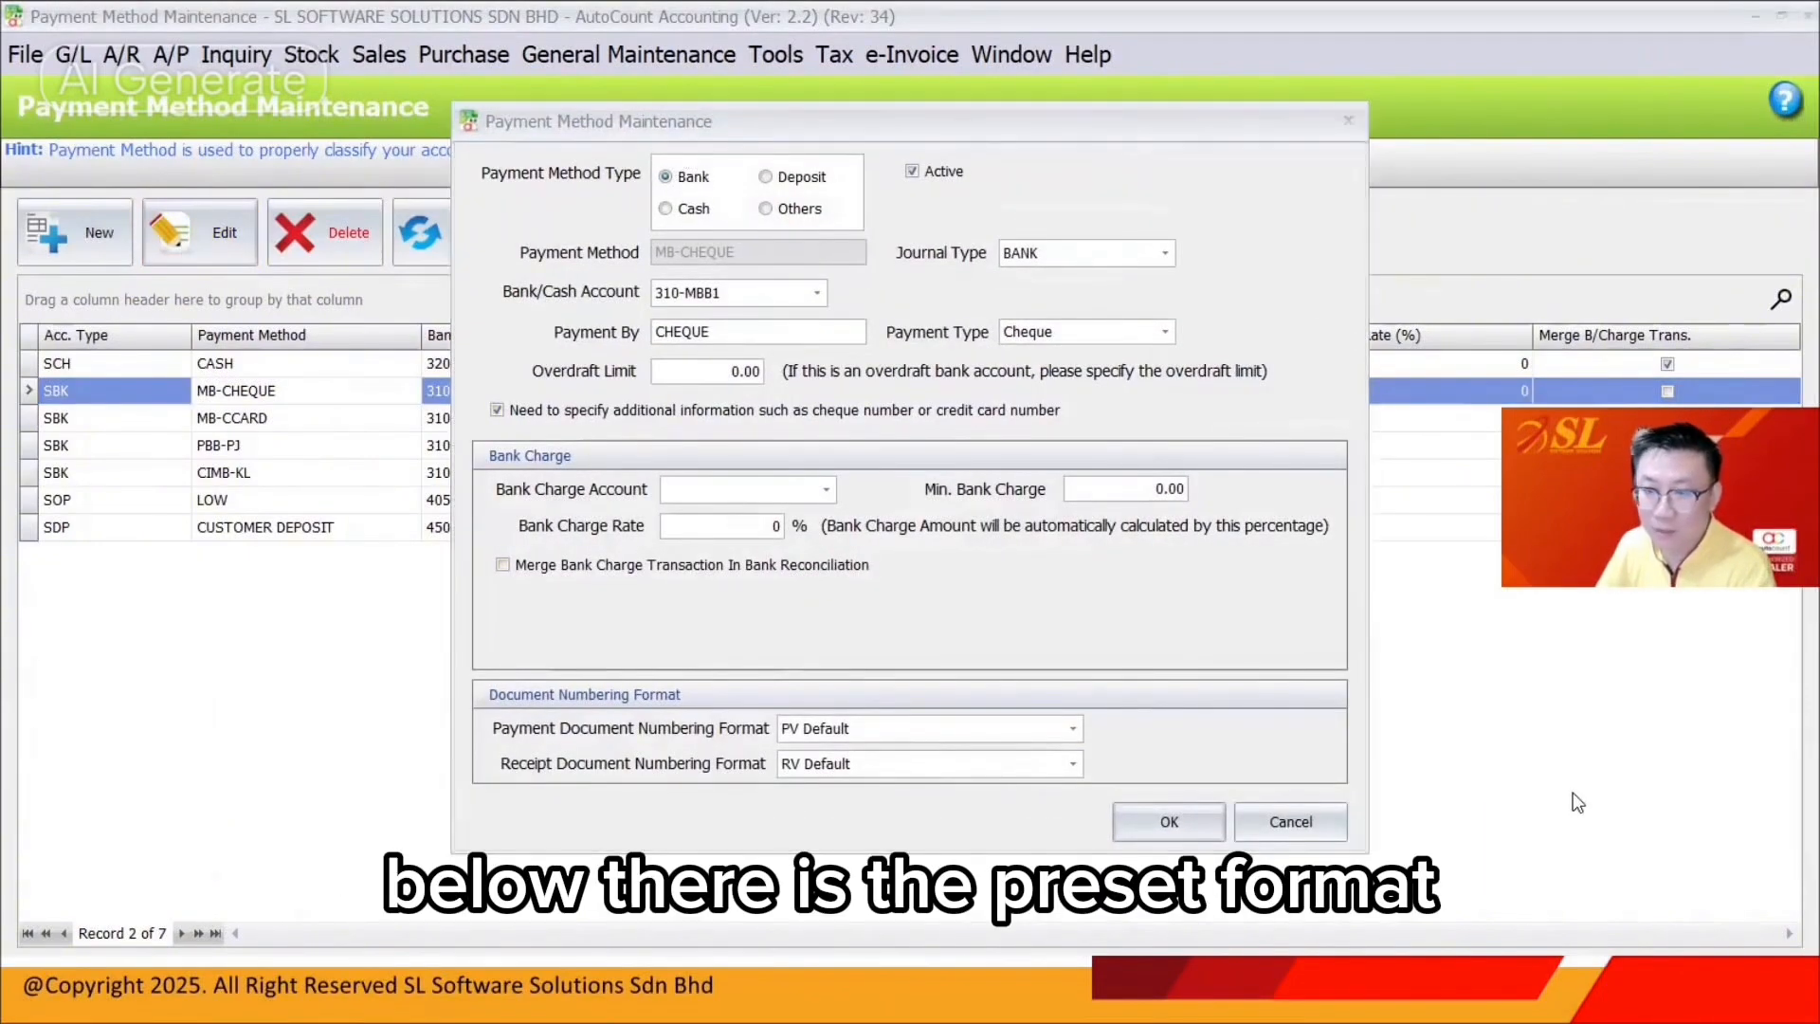
pyautogui.click(791, 768)
pyautogui.click(790, 768)
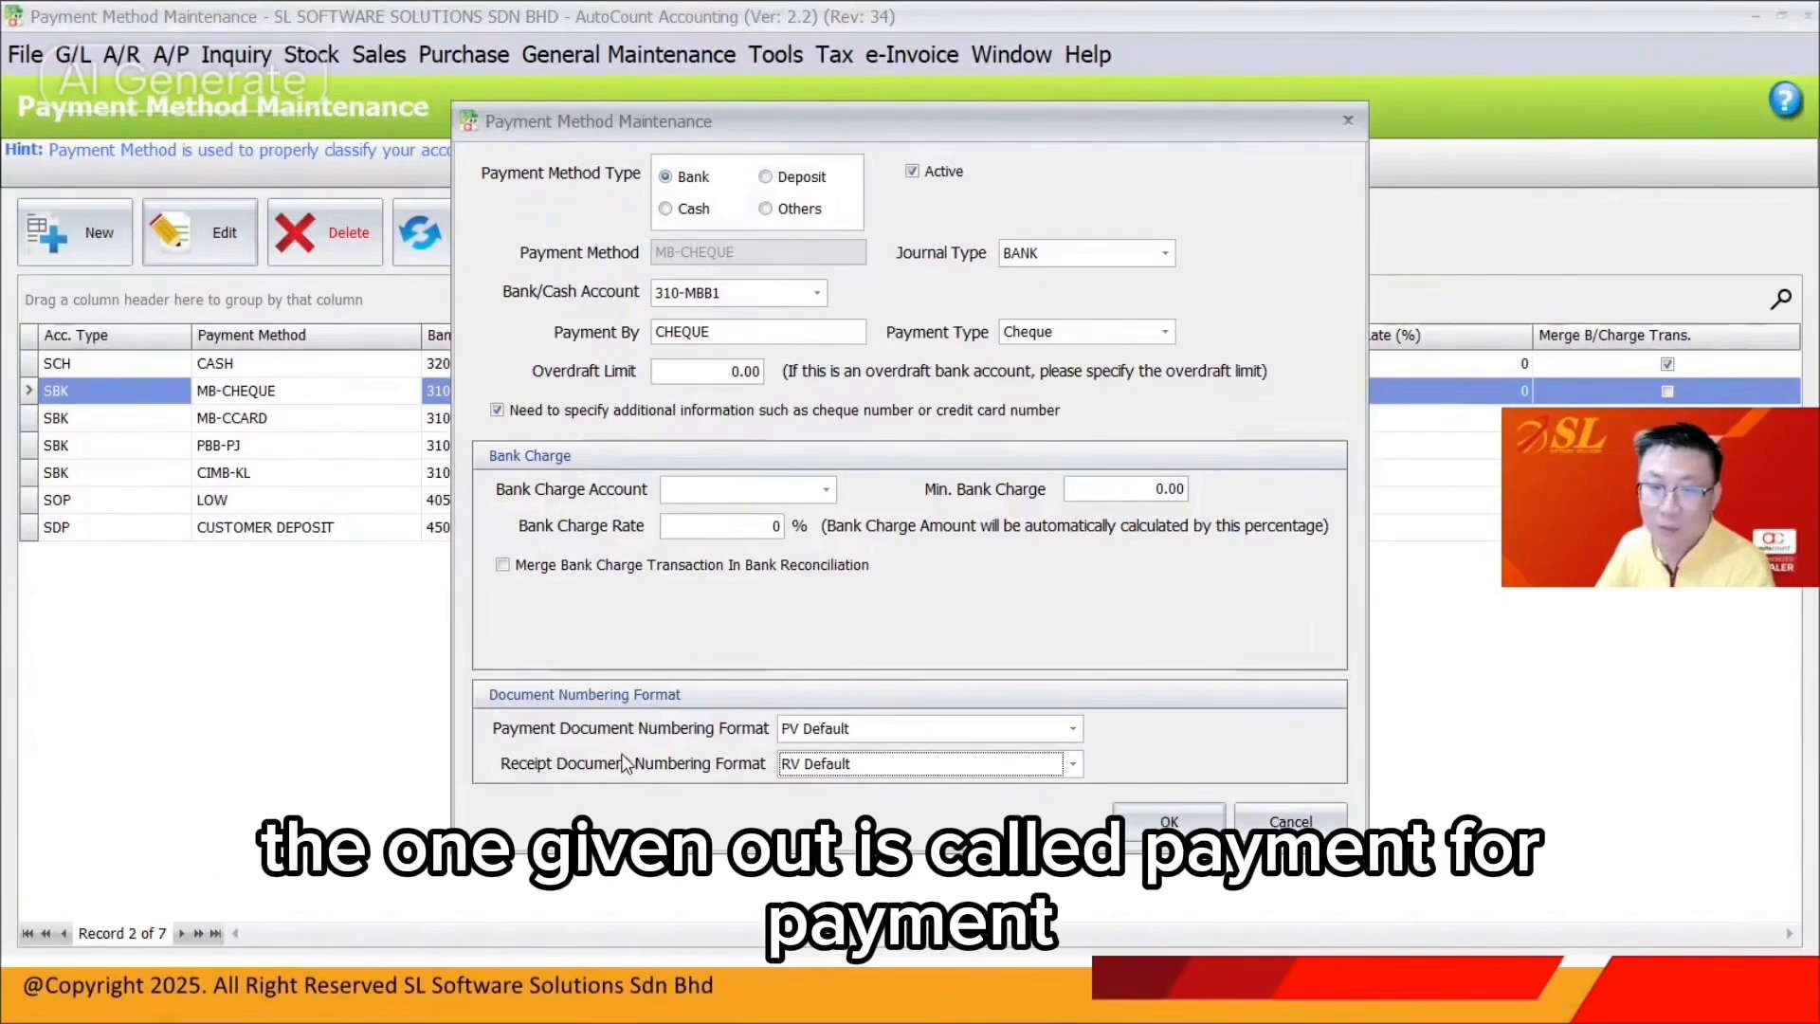
pyautogui.click(847, 727)
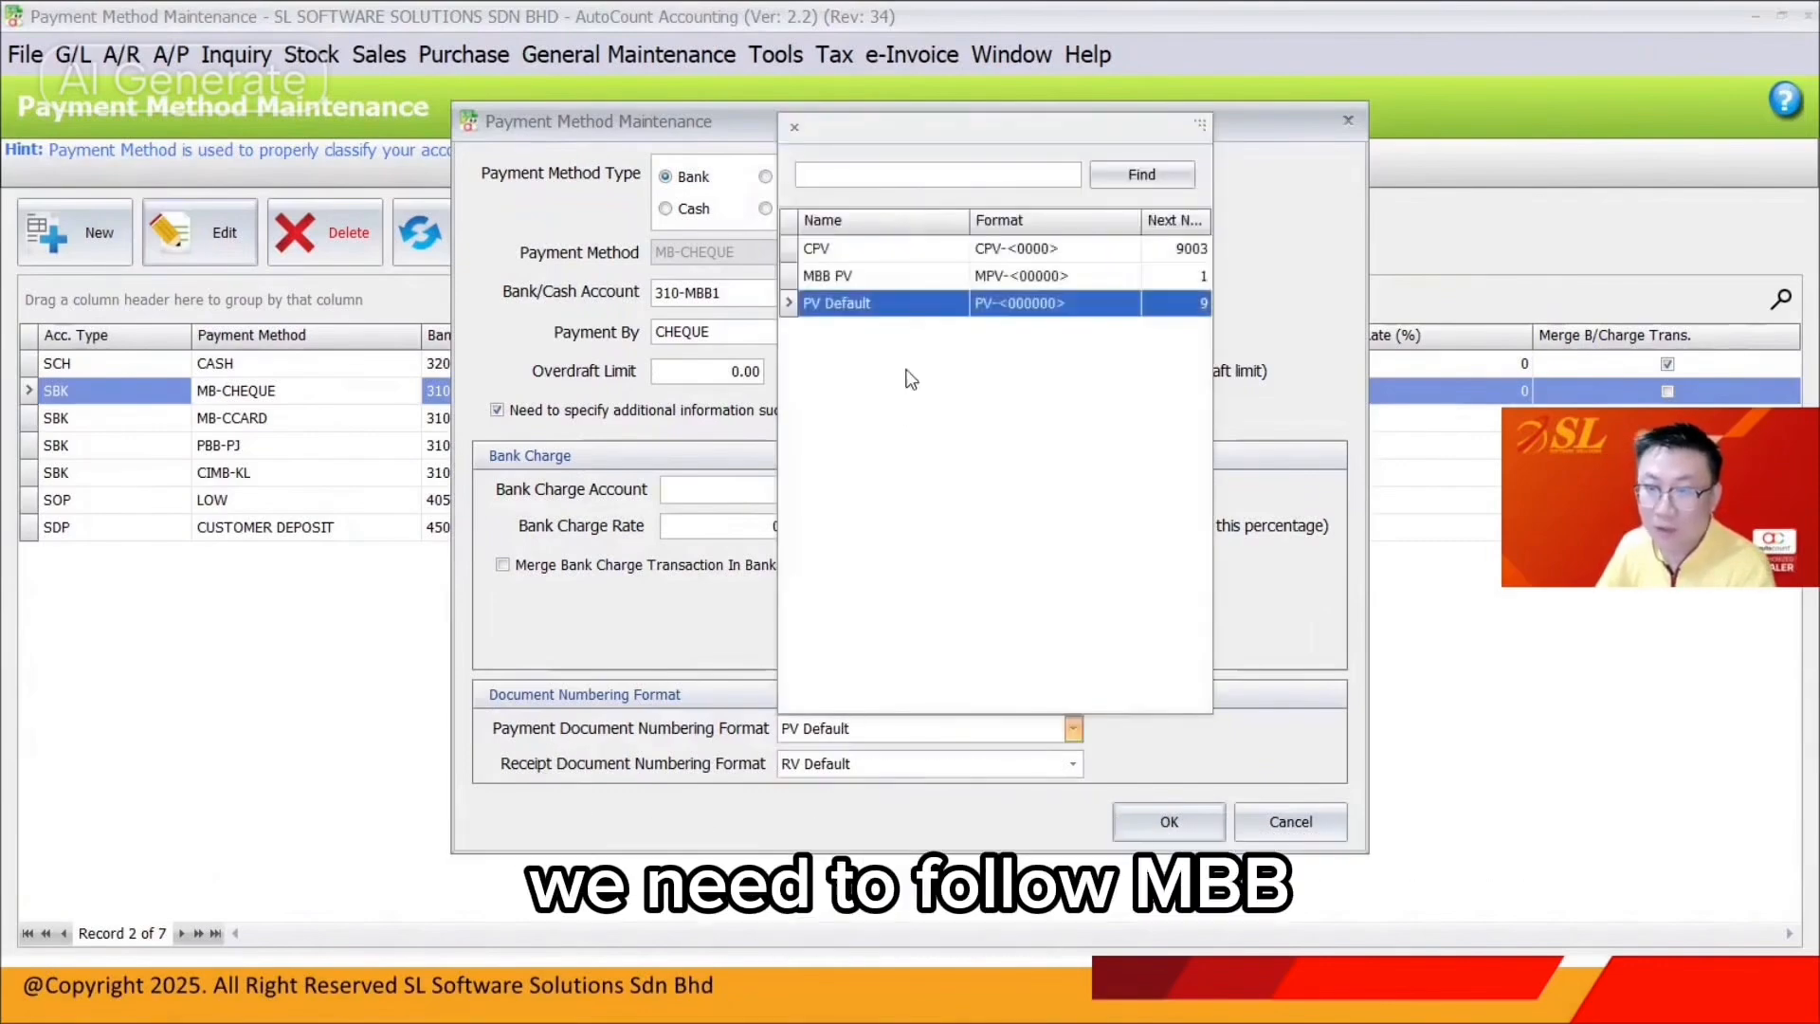
pyautogui.click(910, 273)
pyautogui.click(1210, 815)
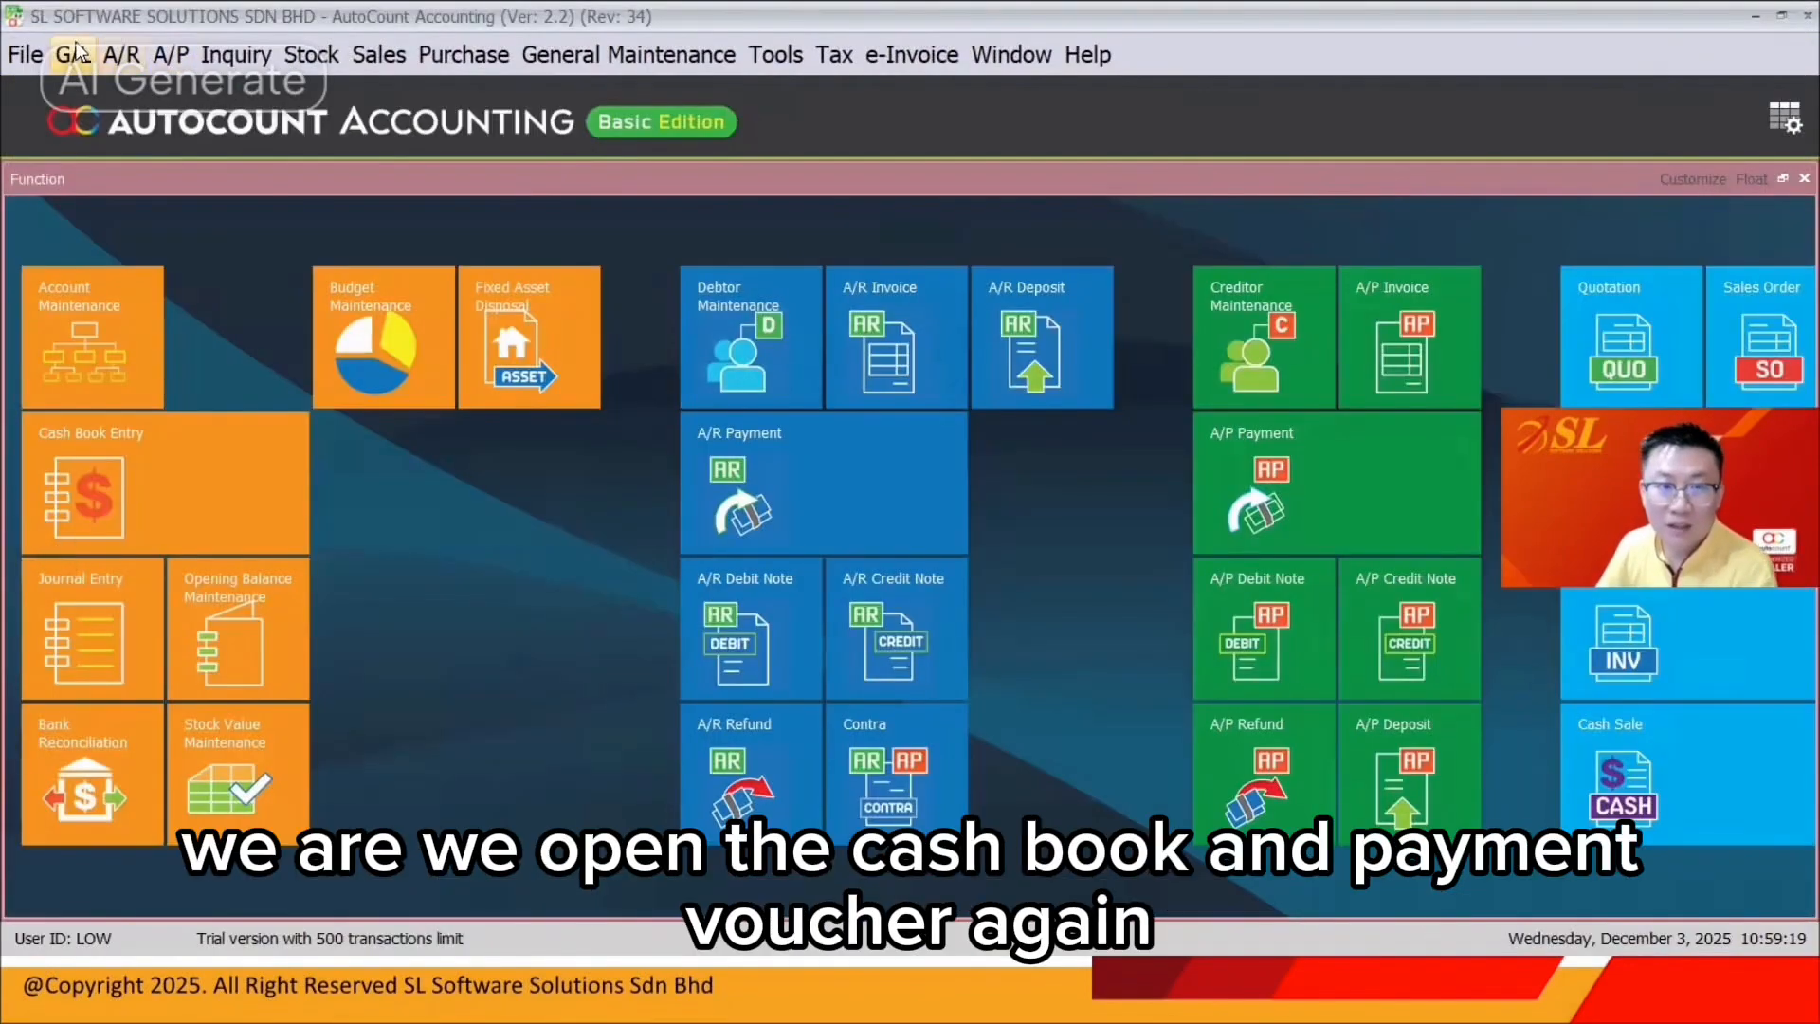
pyautogui.click(73, 54)
# Start a new Cash Book payment voucher and set its payment method to MB-CHEQUE.
pyautogui.click(128, 135)
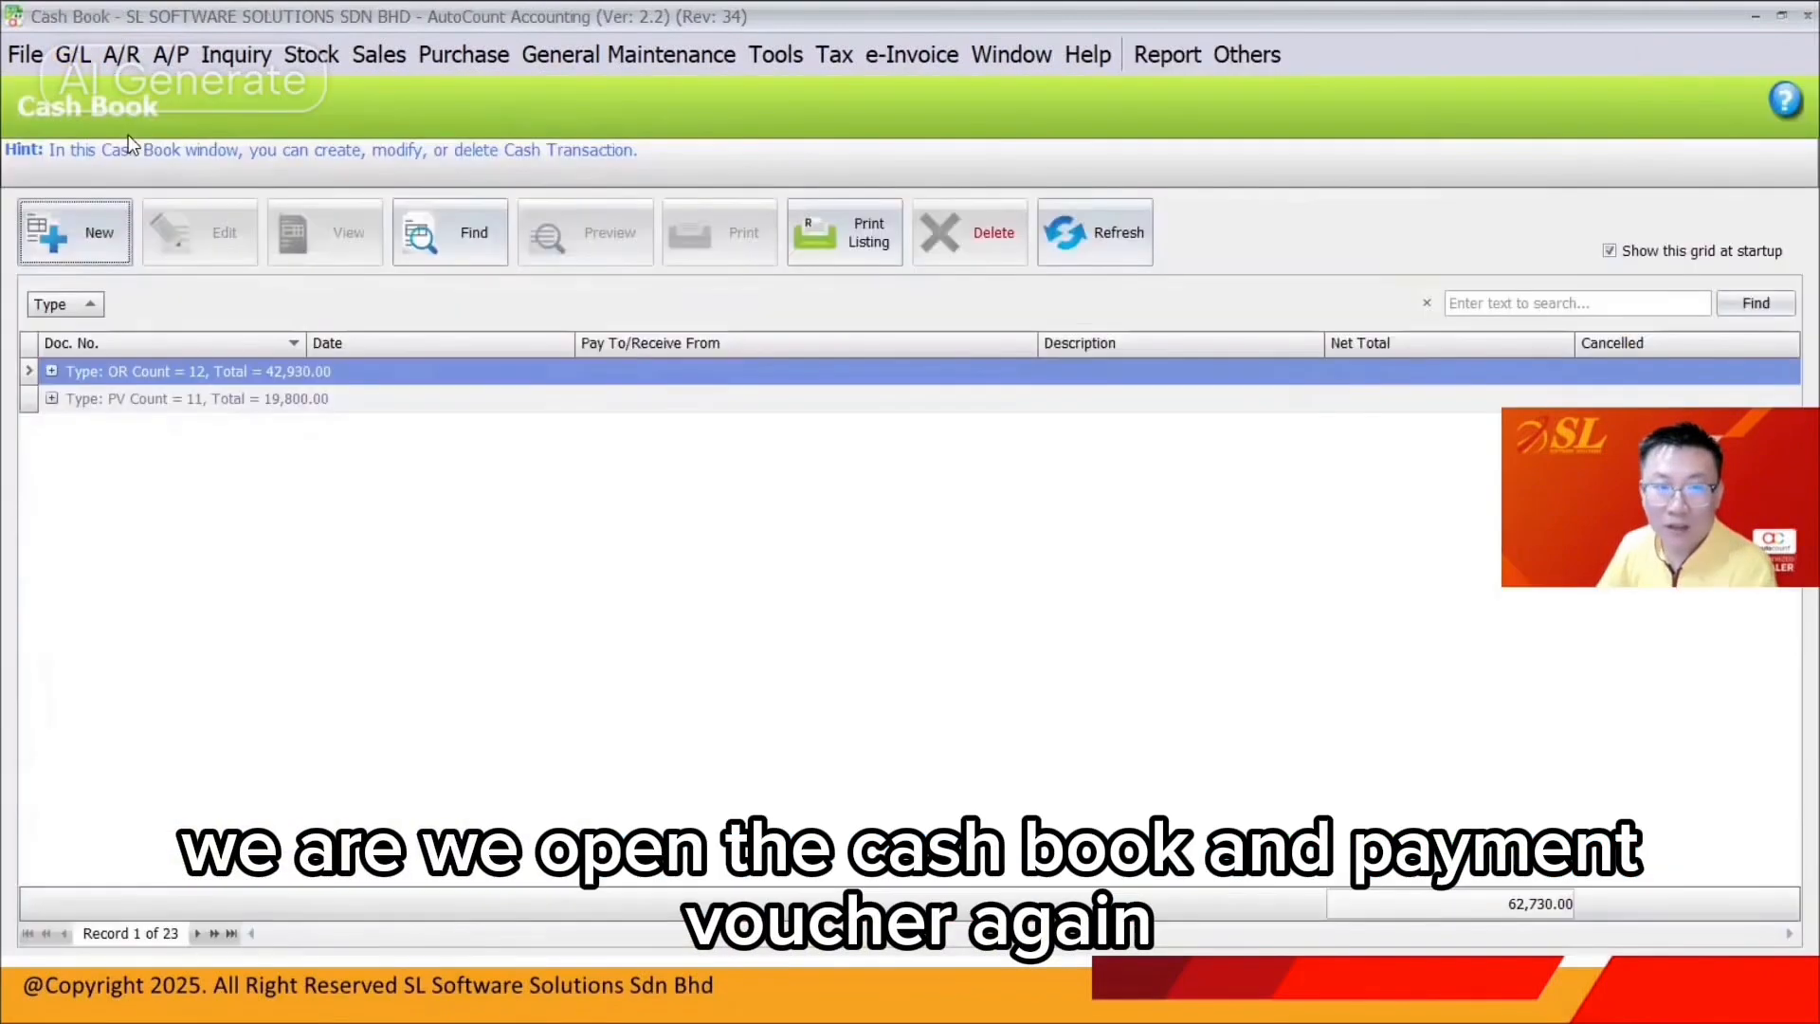
pyautogui.click(76, 232)
pyautogui.click(1200, 338)
pyautogui.click(313, 440)
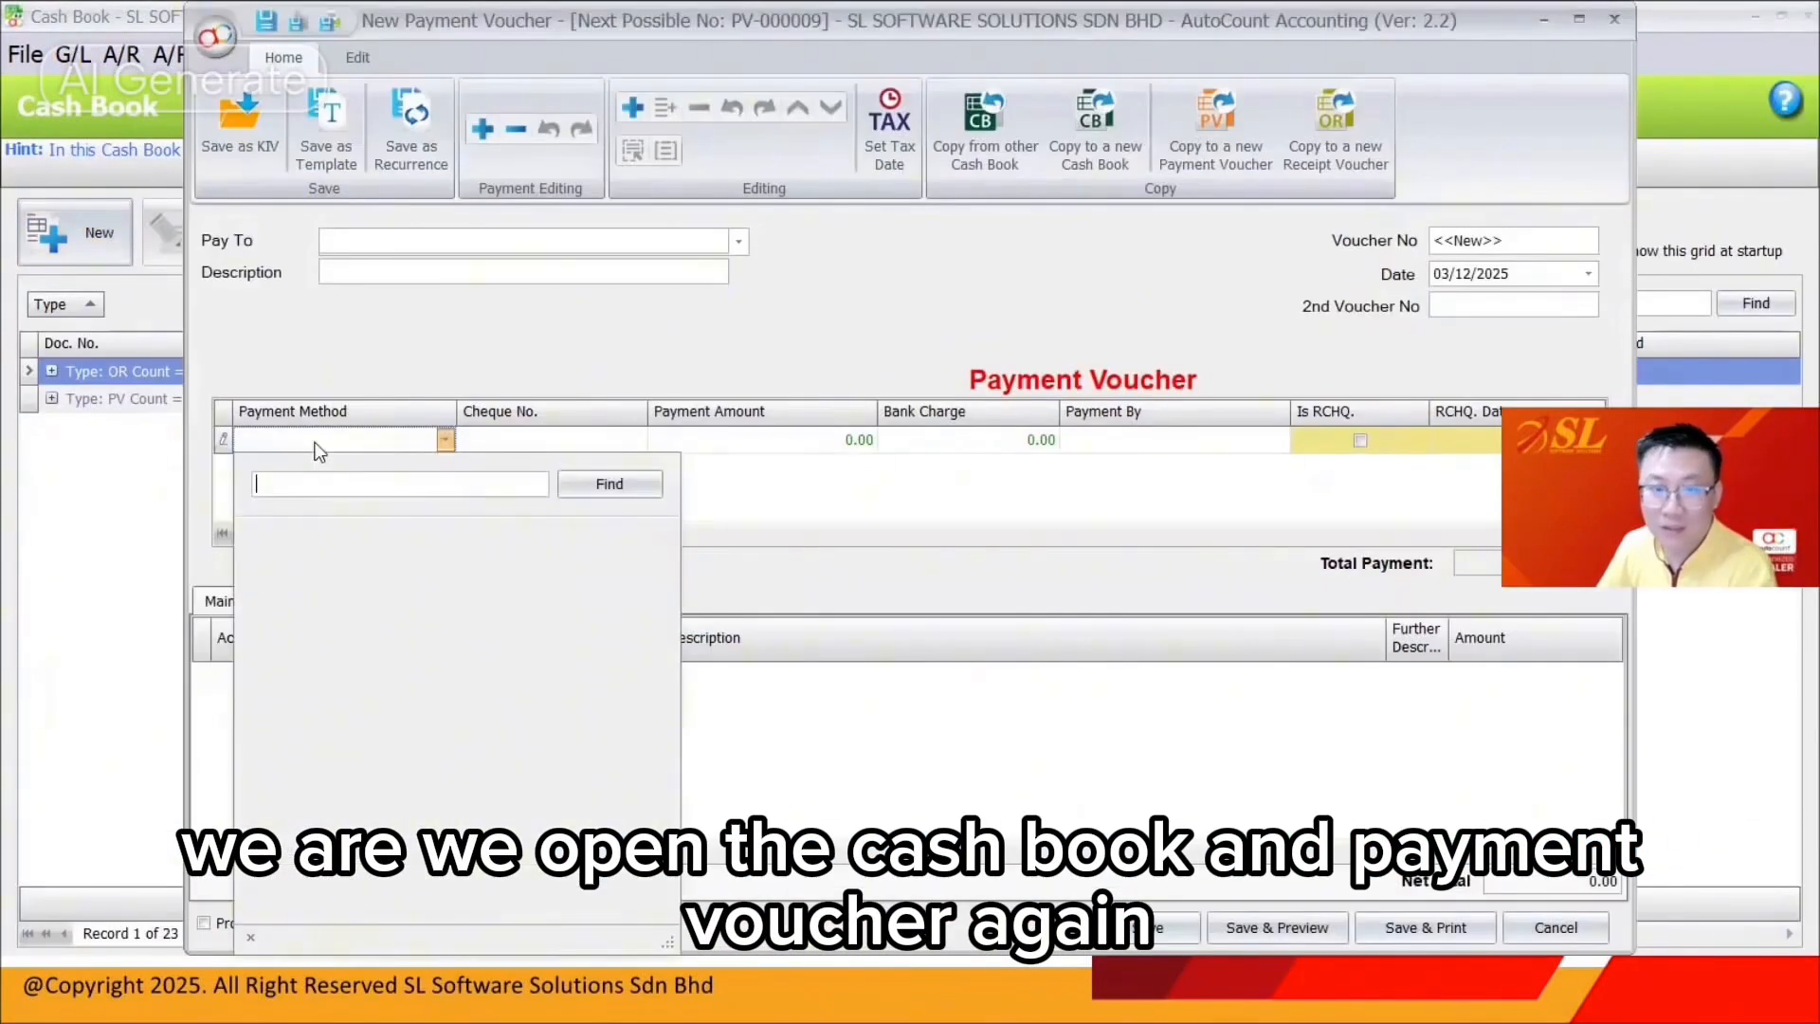
pyautogui.click(332, 557)
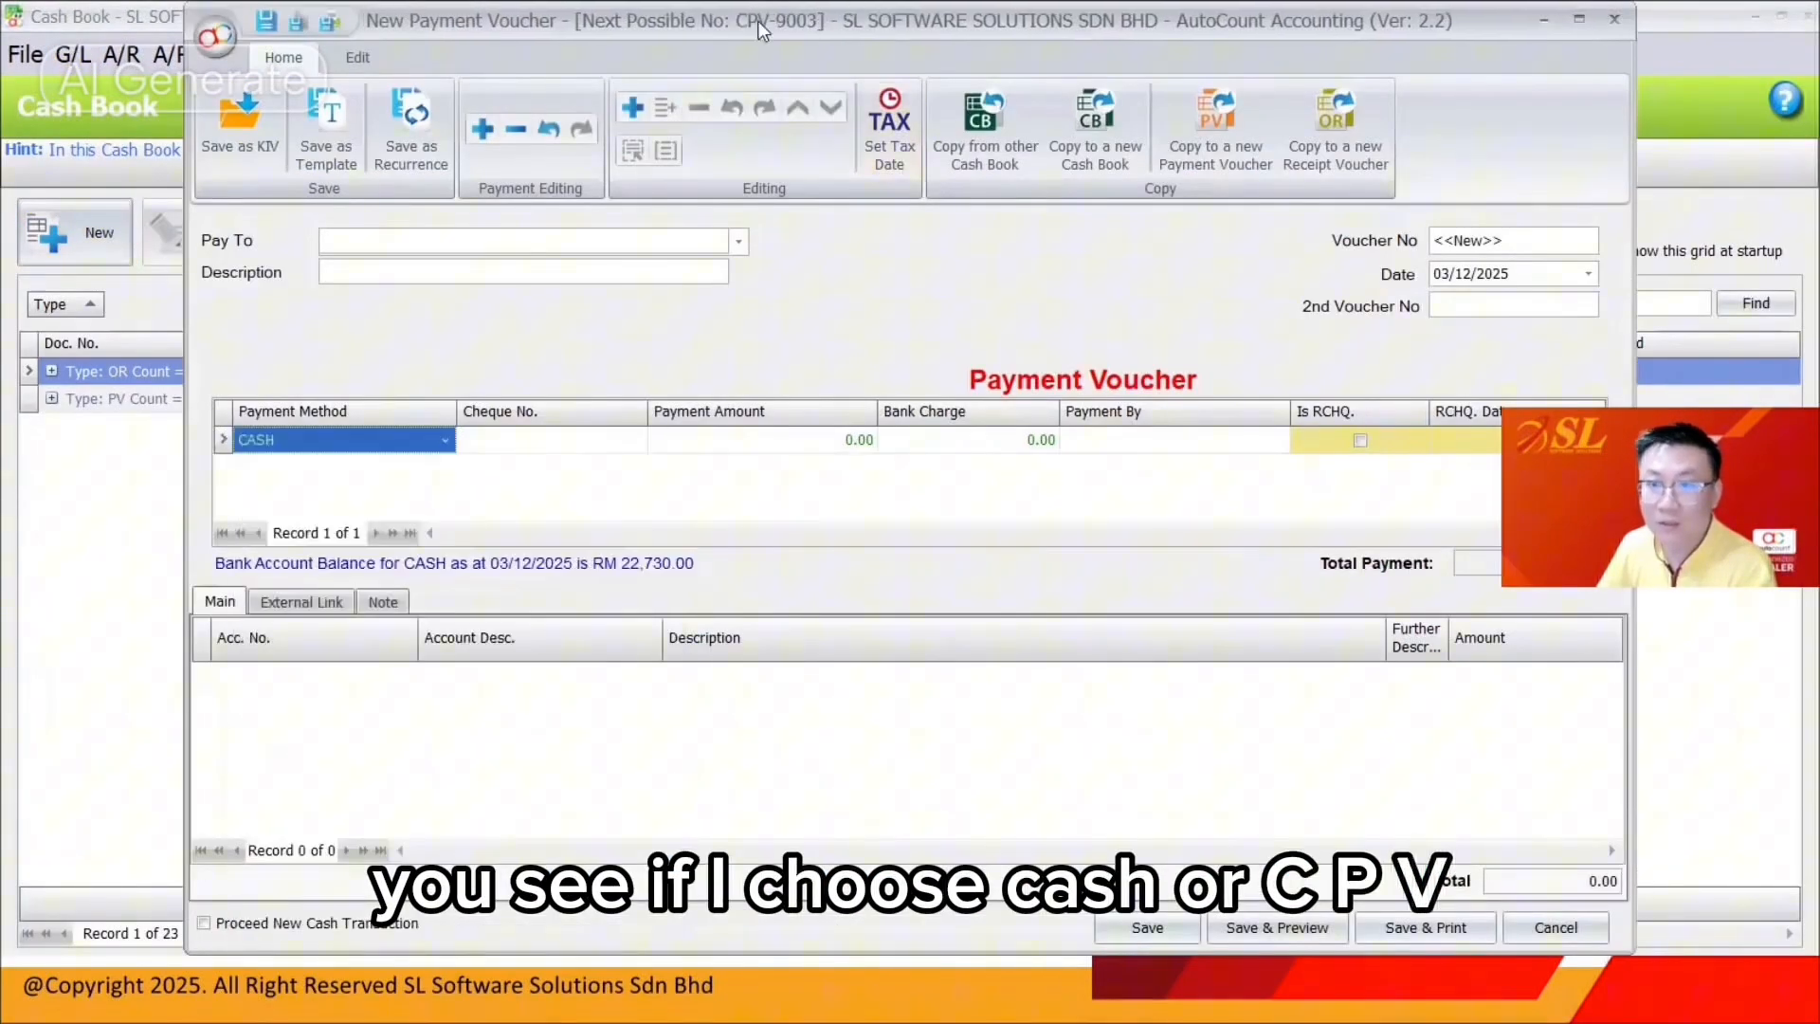
pyautogui.click(390, 440)
pyautogui.click(387, 694)
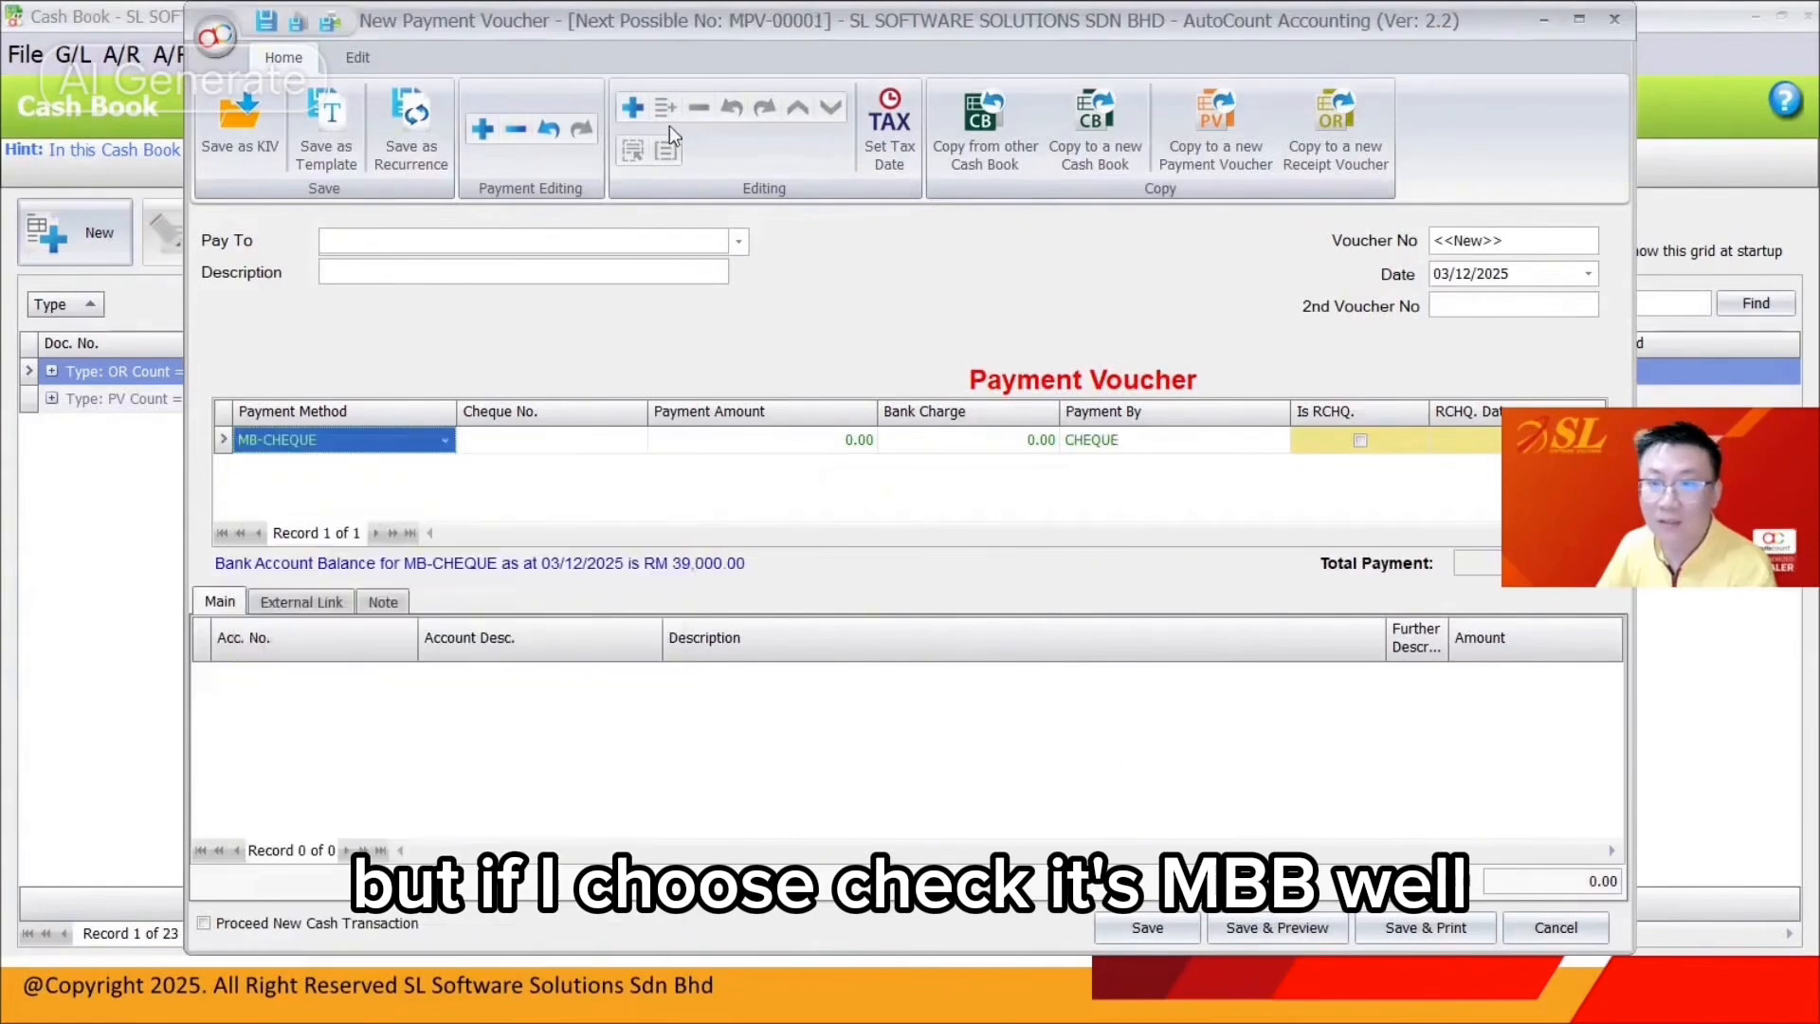
# Add a second payment row, order the rows CASH then MB-CHEQUE, and discard the voucher.
pyautogui.rightClick(358, 472)
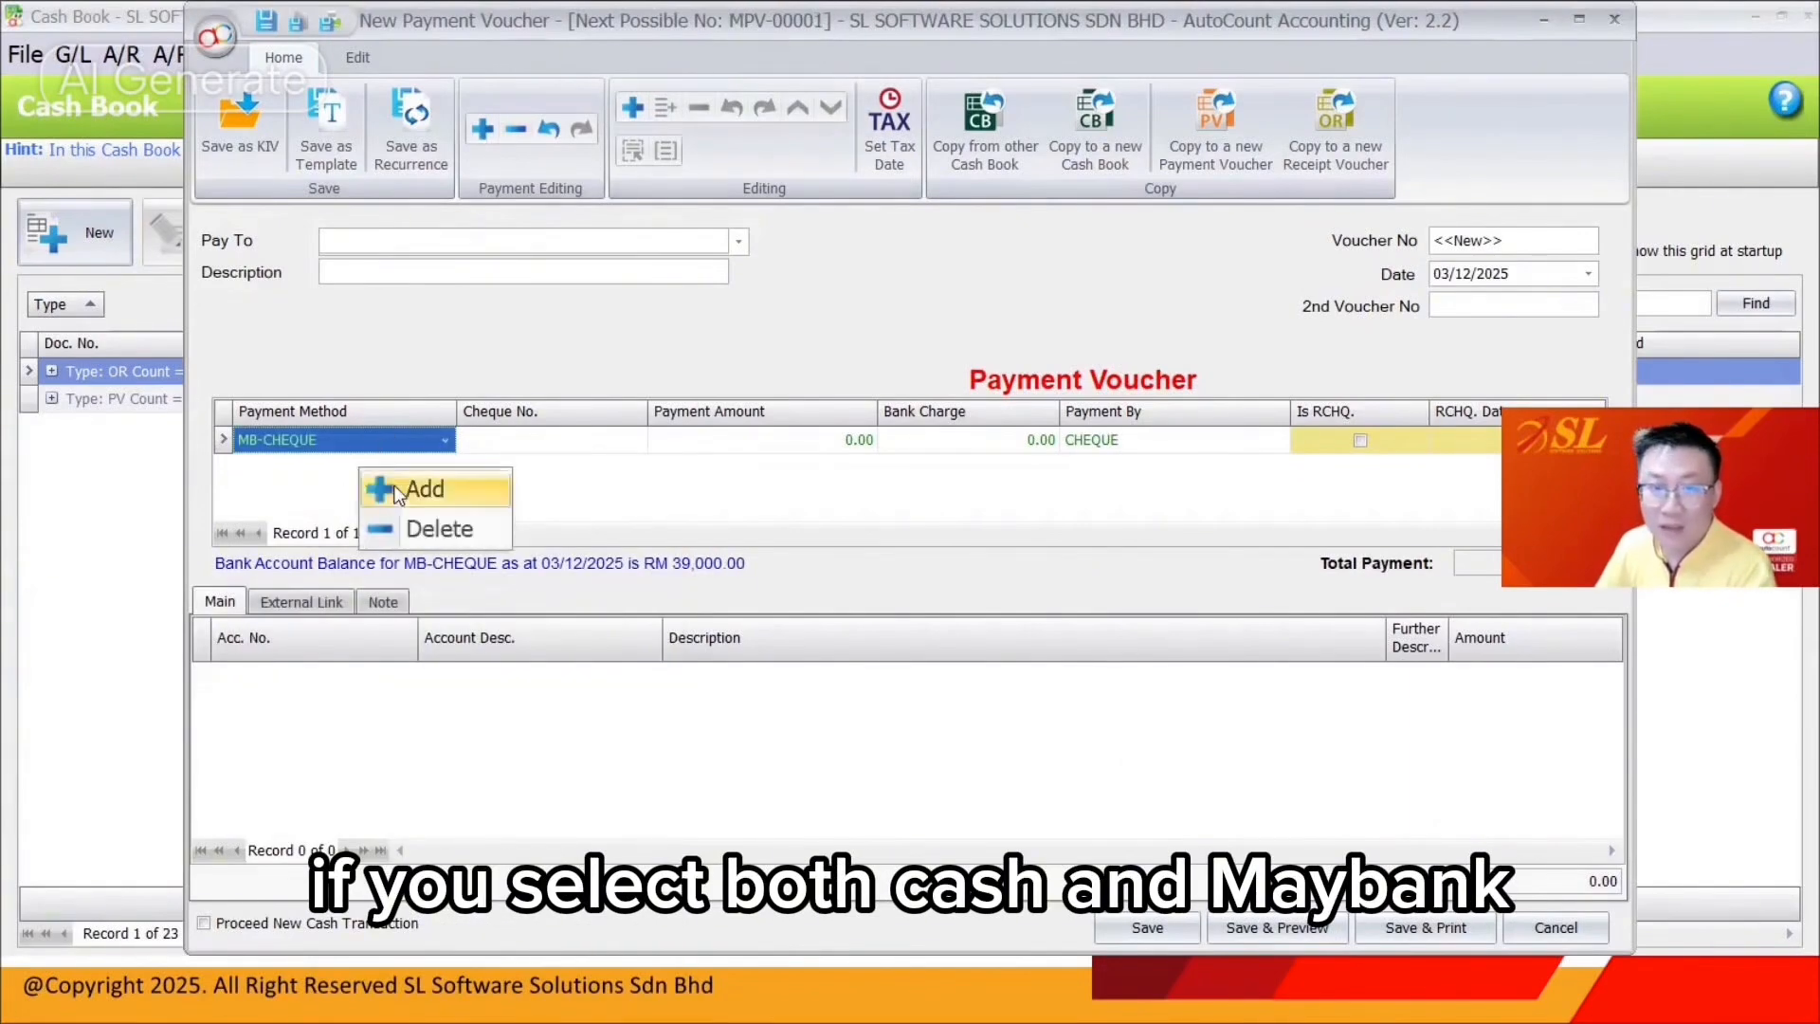
pyautogui.click(394, 485)
pyautogui.click(436, 469)
pyautogui.click(425, 580)
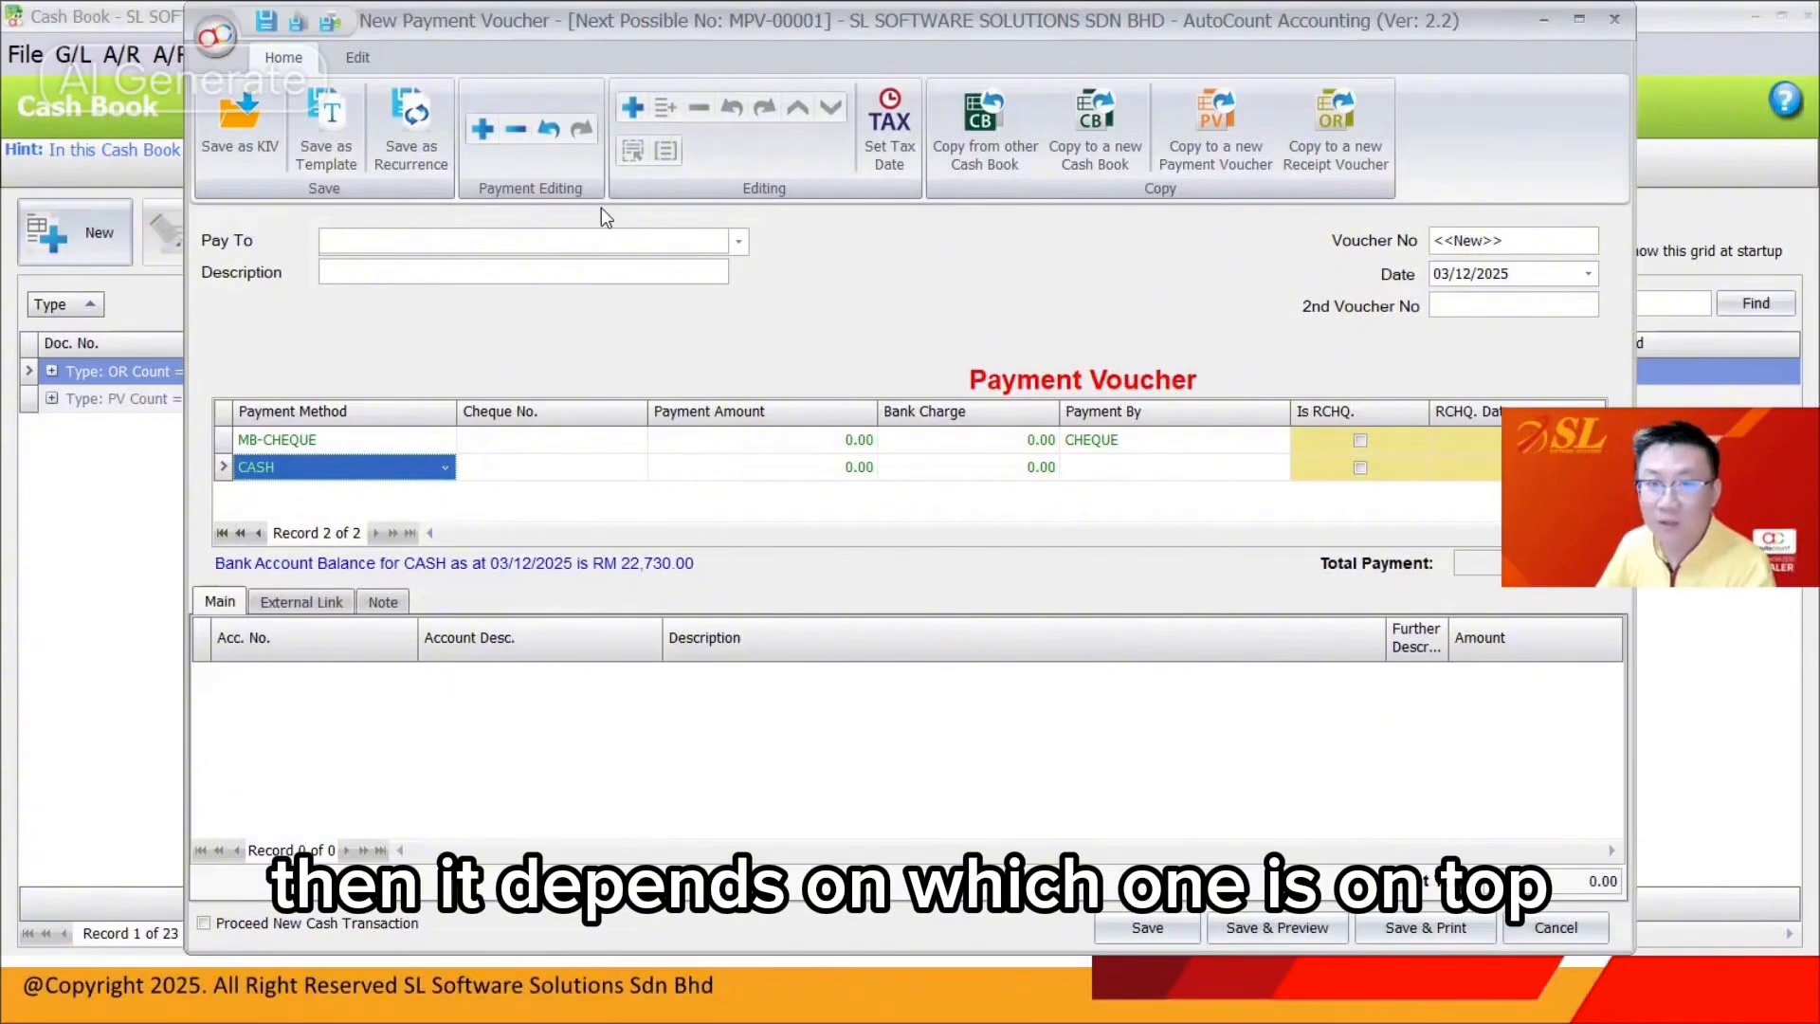
pyautogui.click(430, 436)
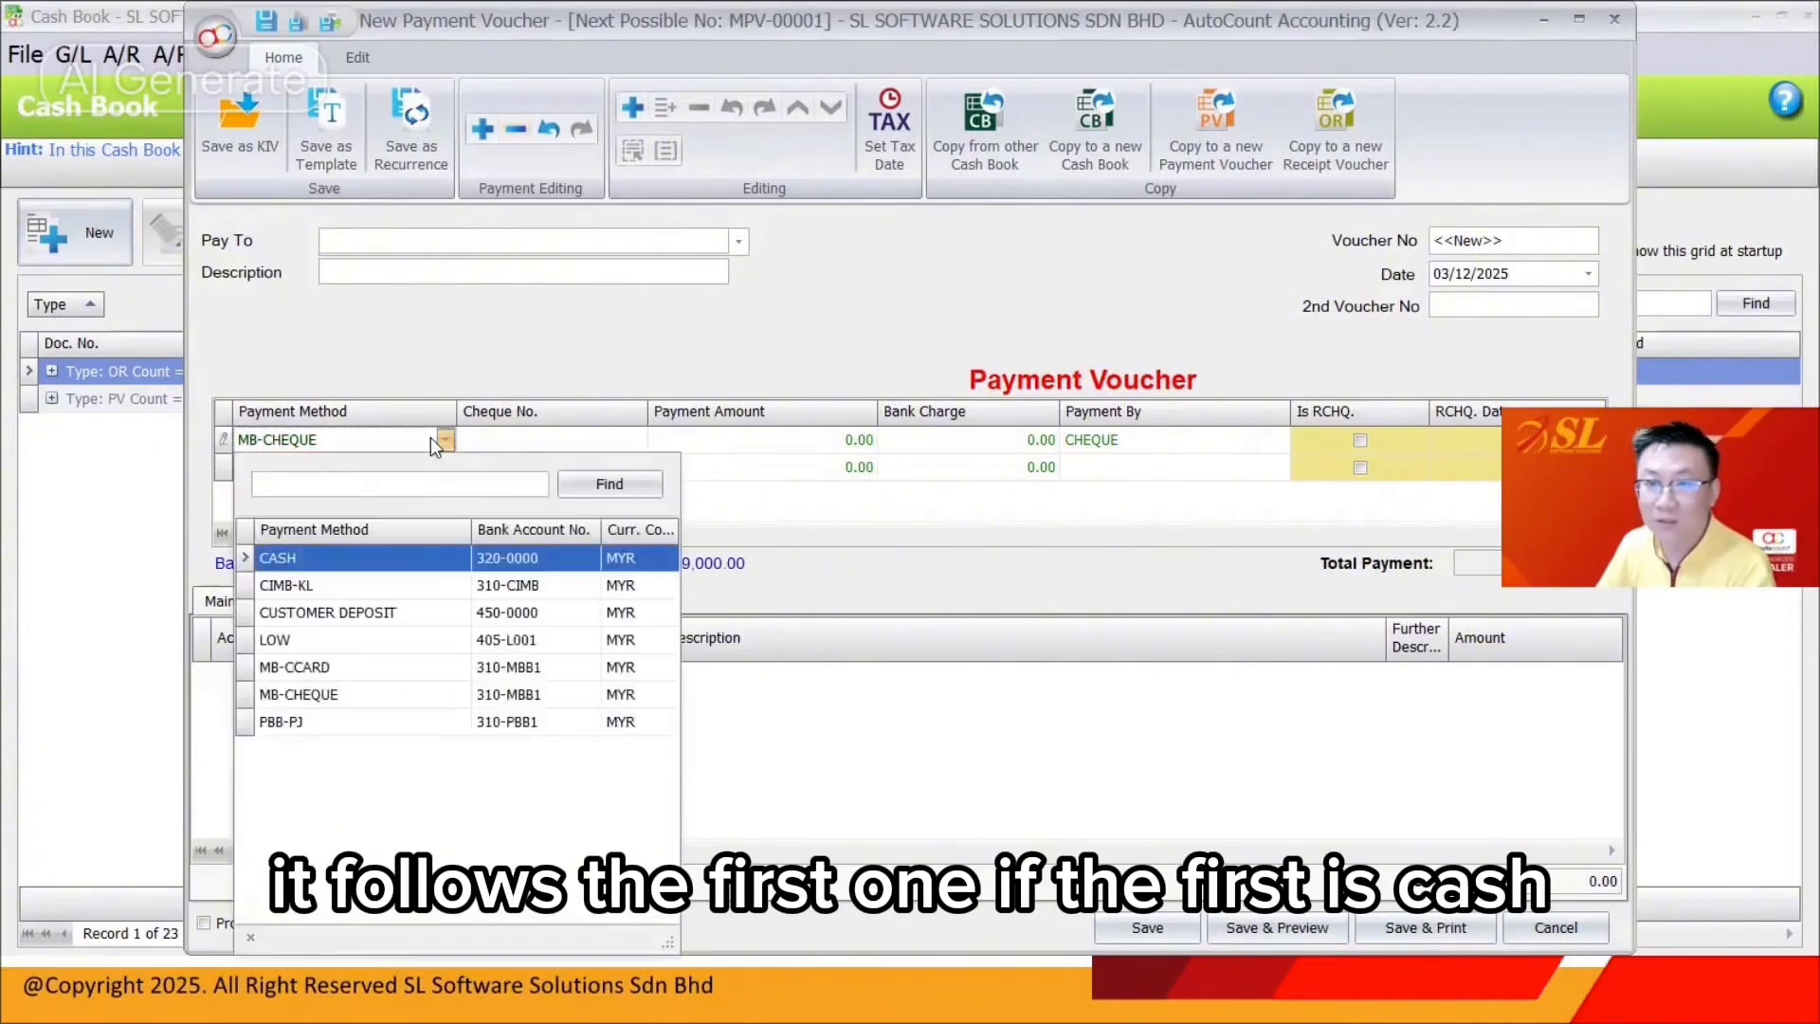
pyautogui.click(385, 557)
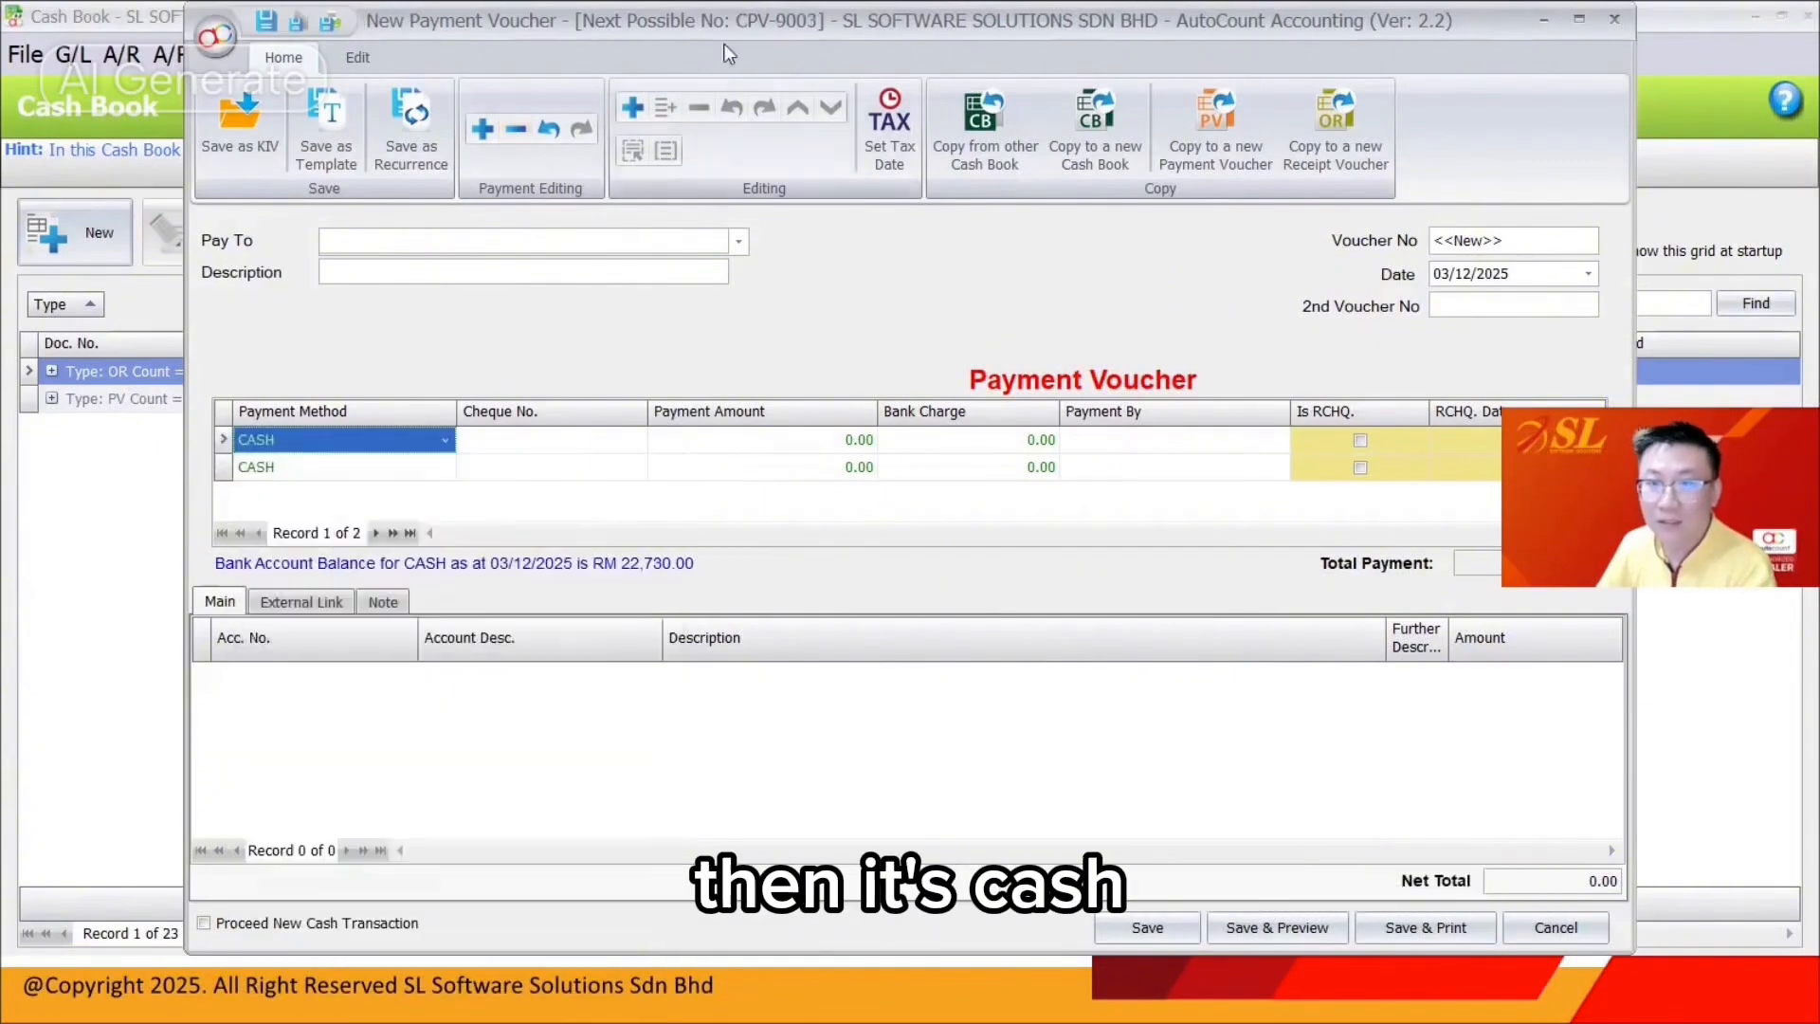
pyautogui.click(384, 458)
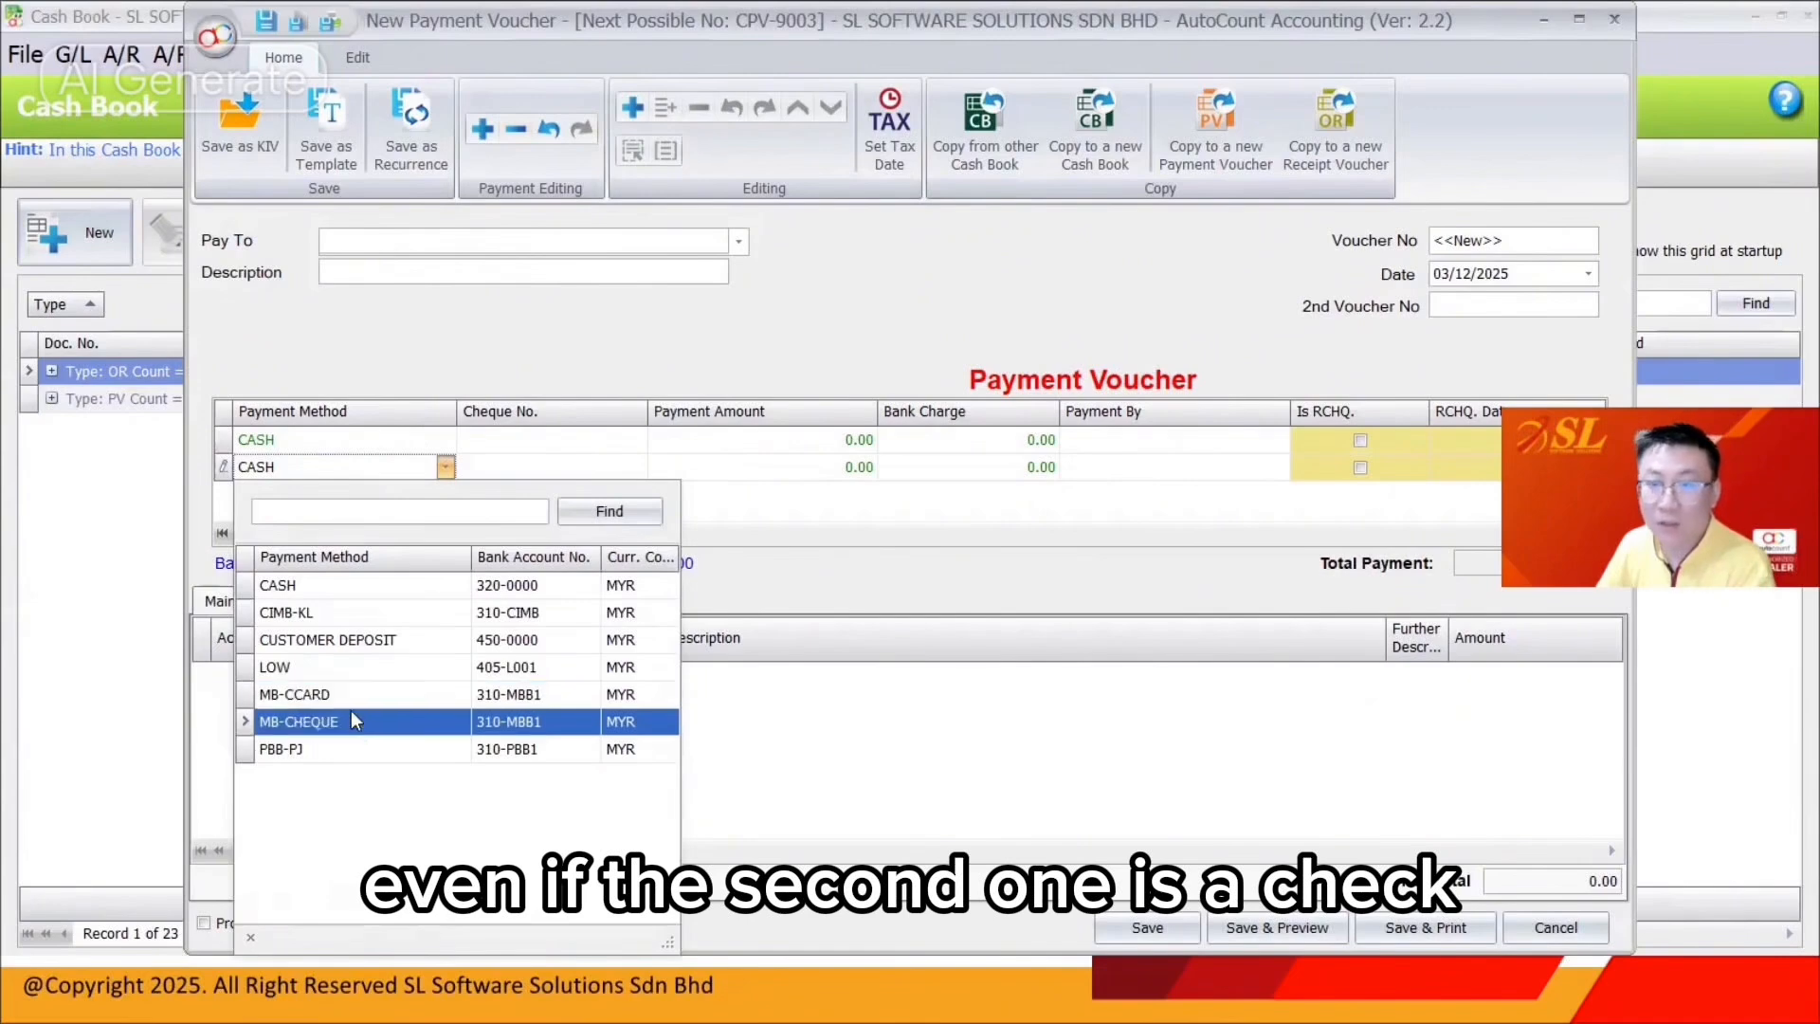
pyautogui.click(351, 709)
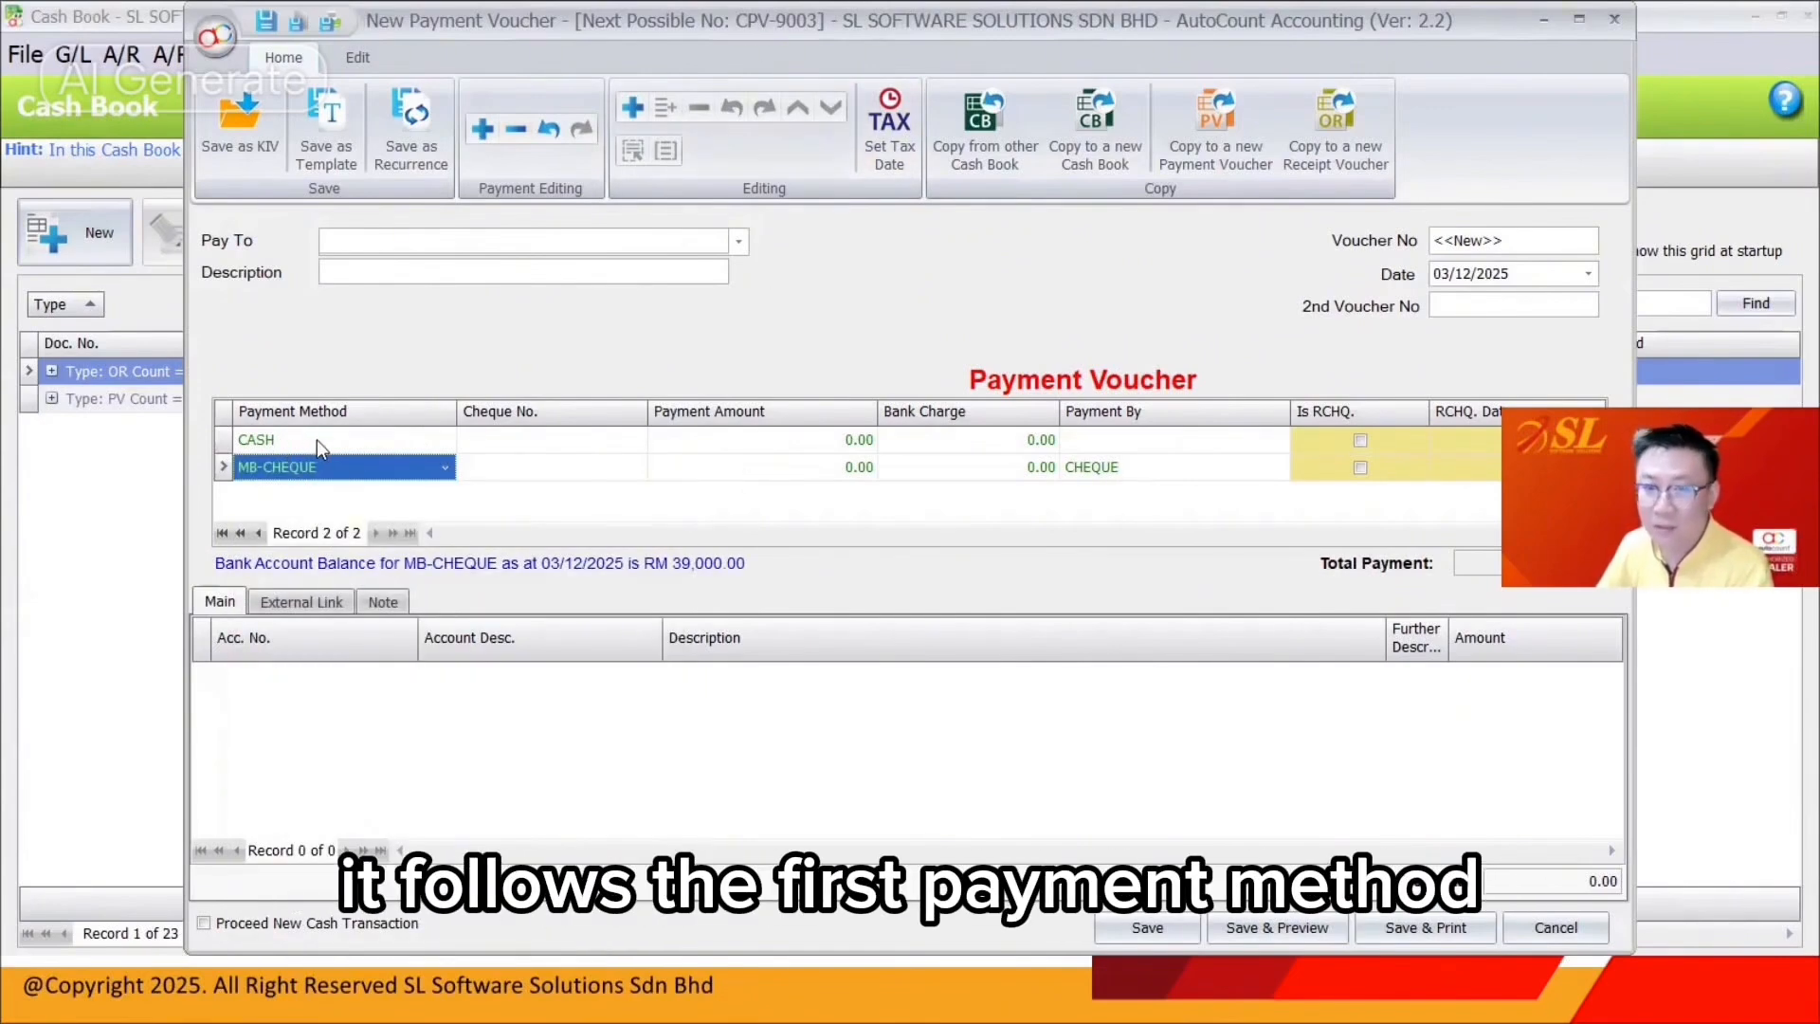
pyautogui.click(1616, 21)
pyautogui.click(901, 525)
# Switch from the training slideshow back to the AutoCount (SL SOFTWARE) main window.
pyautogui.hotkey('alt', 'Tab')
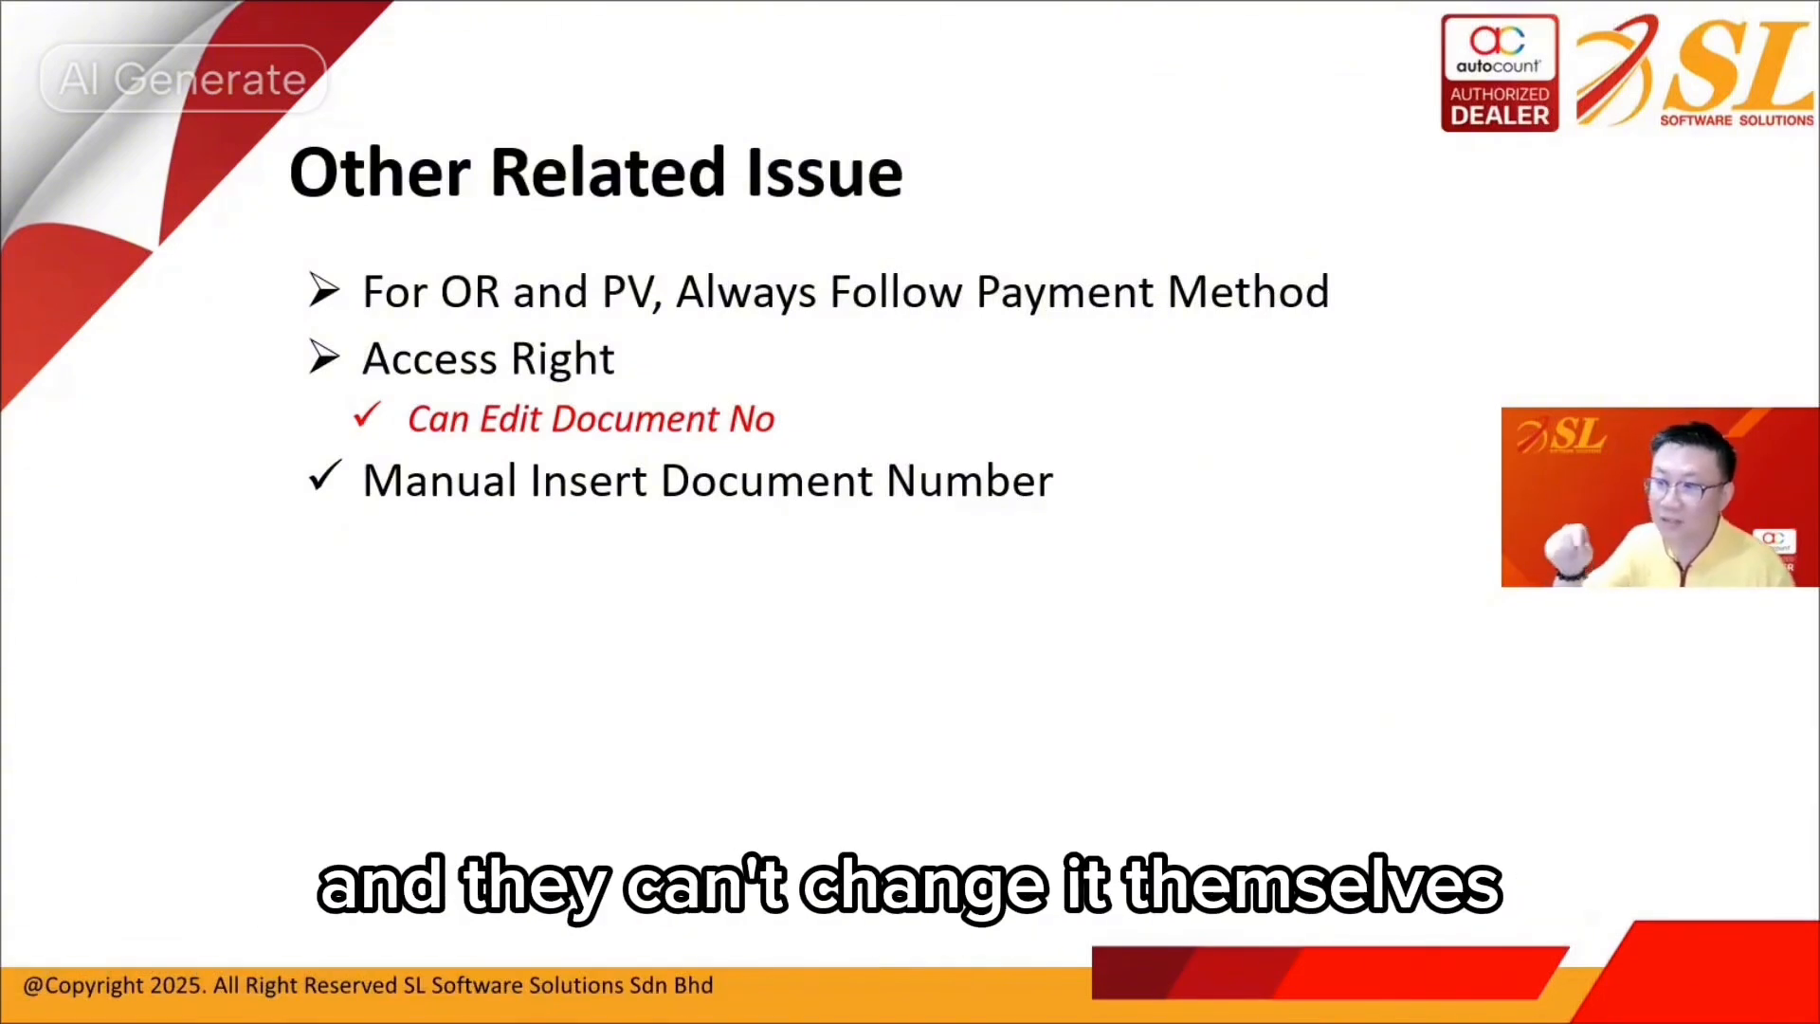
pyautogui.press('super')
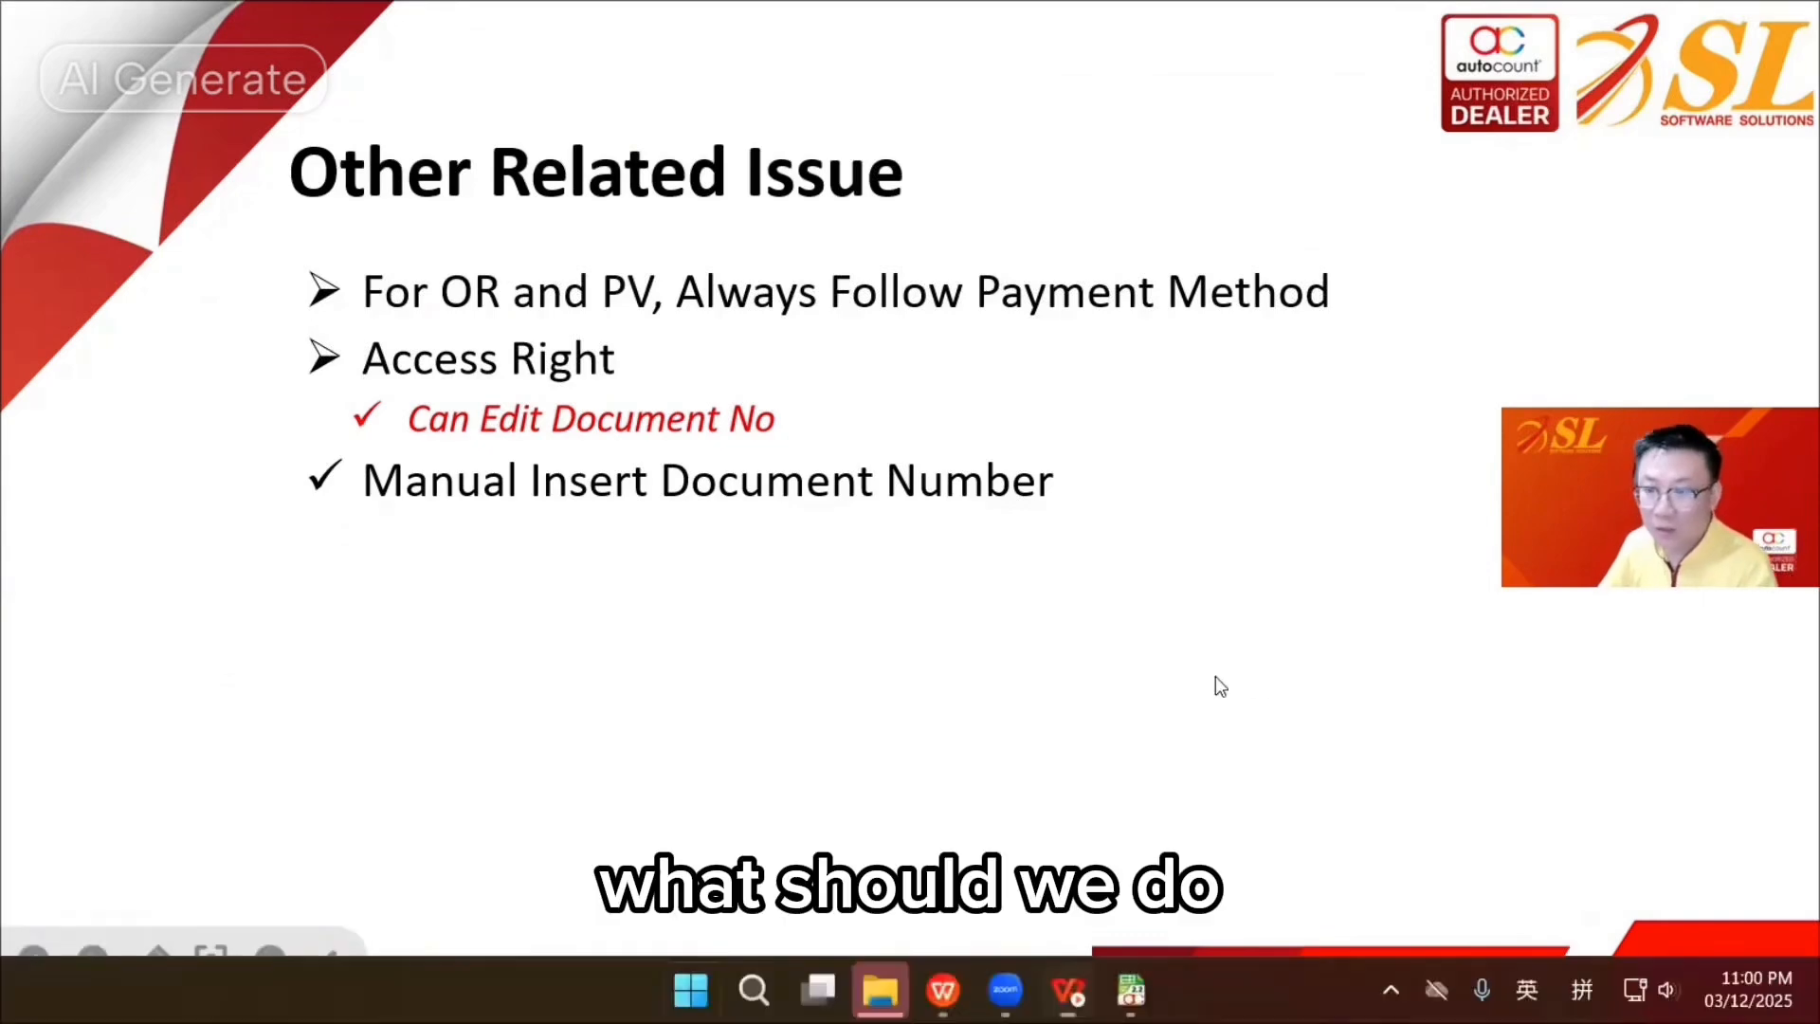
pyautogui.moveTo(1131, 990)
pyautogui.click(1424, 731)
# Create a new sales invoice and switch its numbering format to IPOH.
pyautogui.click(1260, 805)
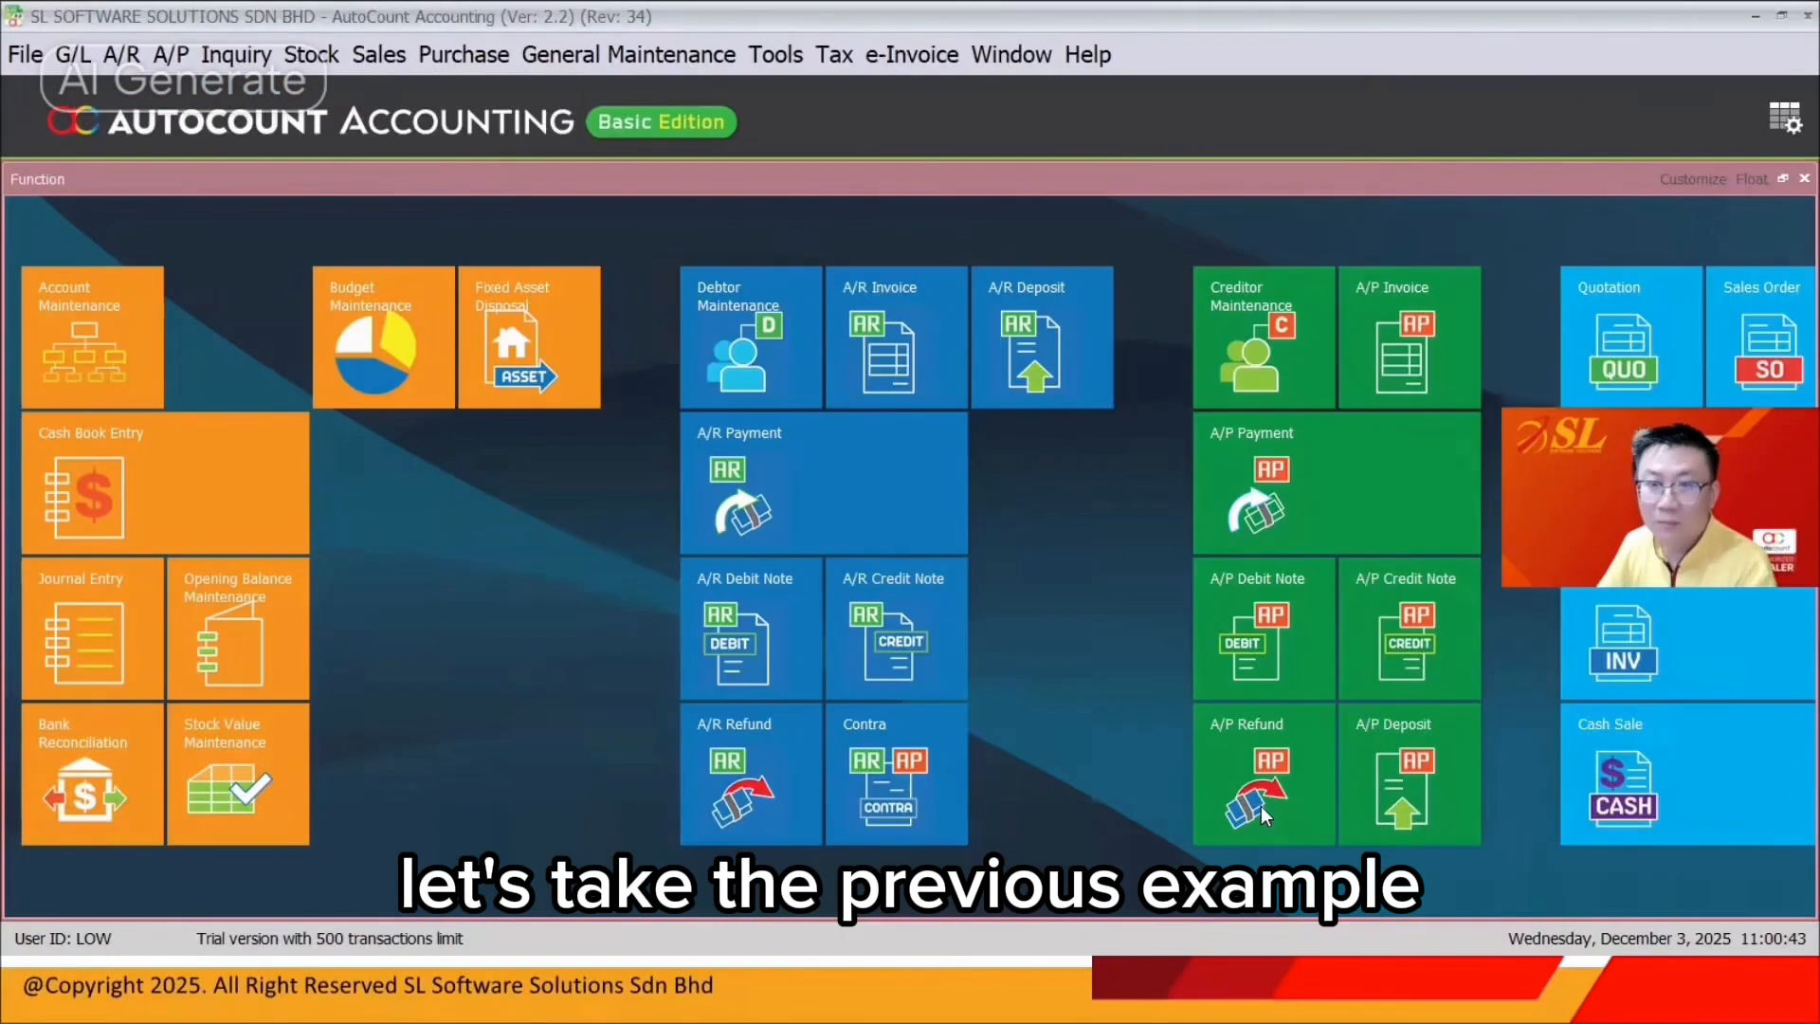
pyautogui.click(624, 57)
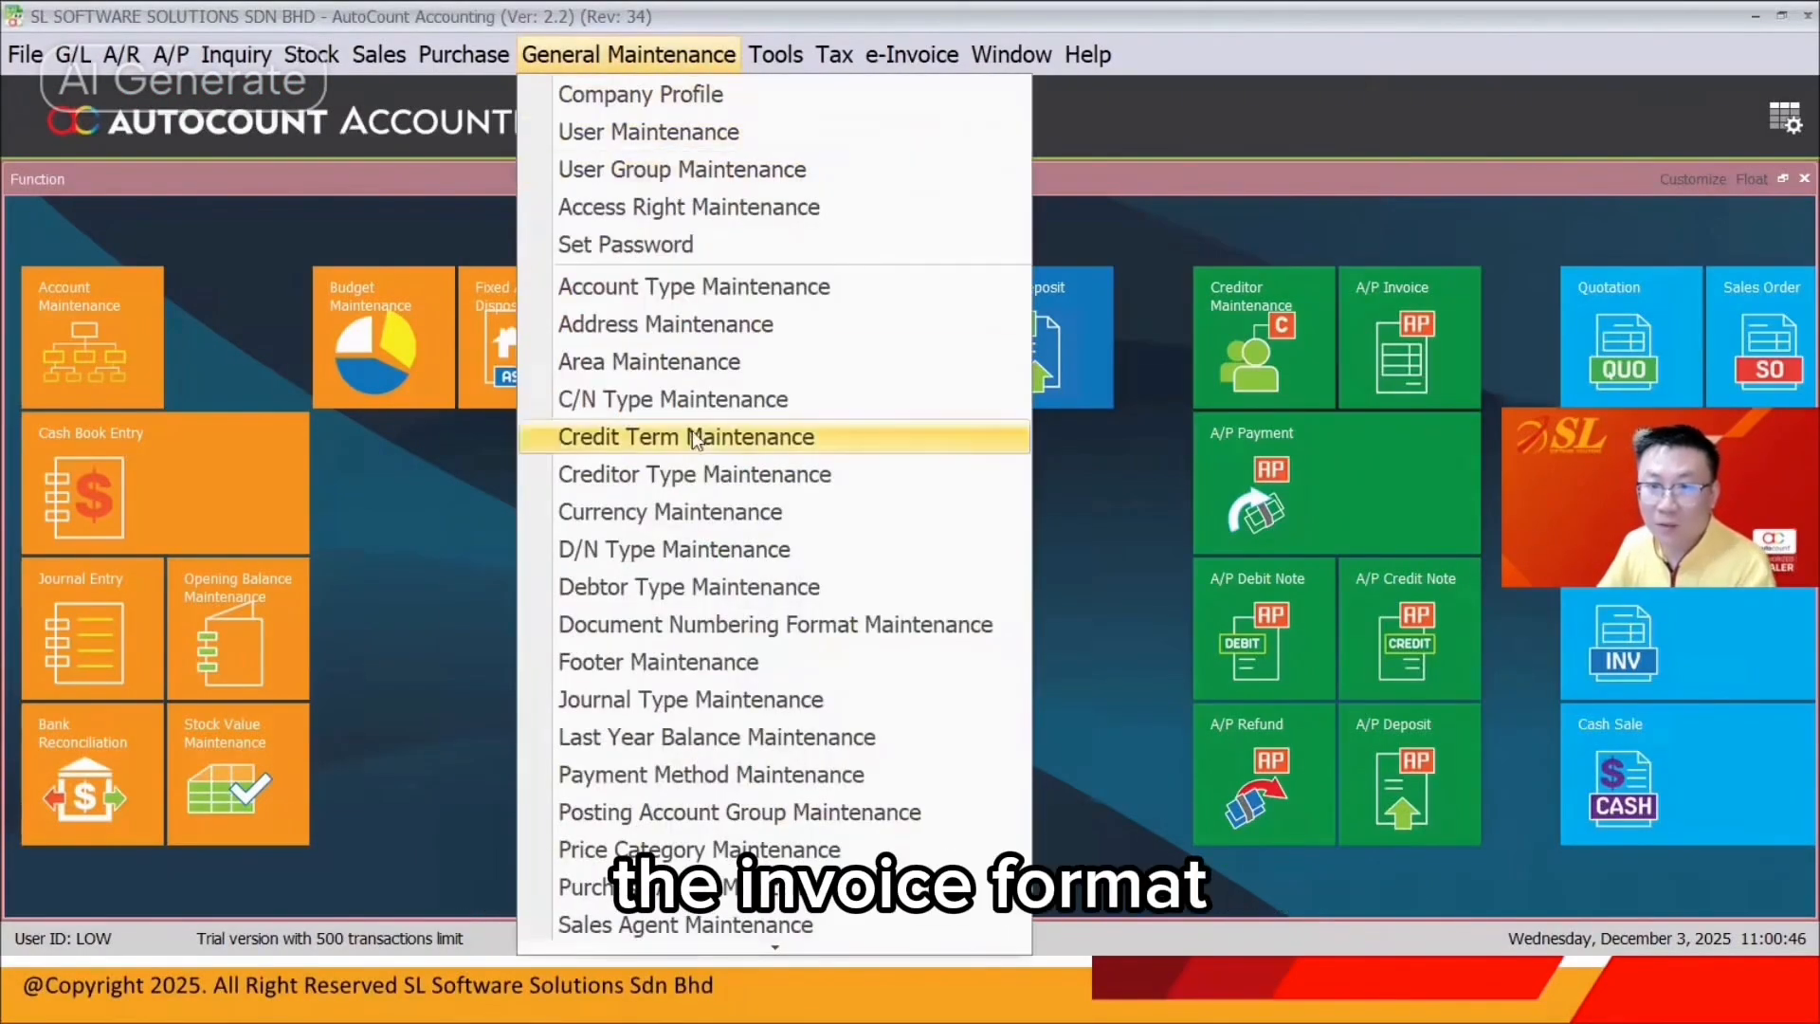
pyautogui.moveTo(379, 54)
pyautogui.click(396, 208)
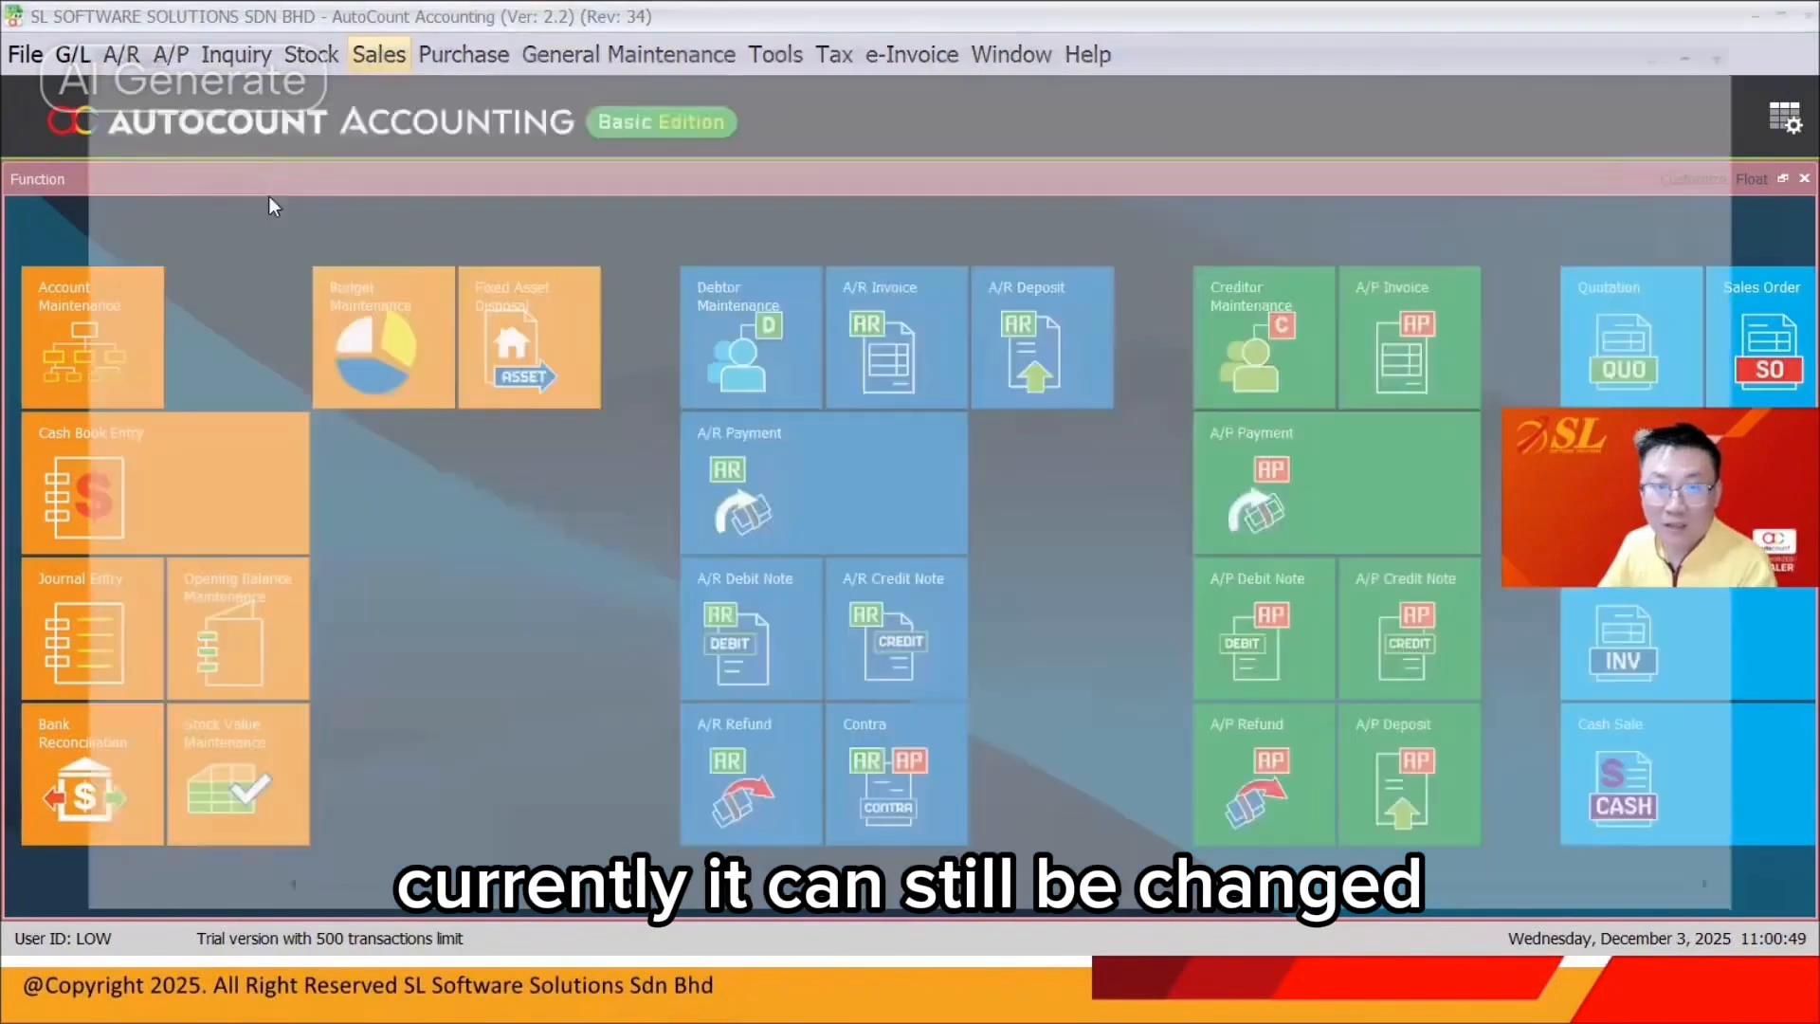
pyautogui.hotkey('ctrl', 'n')
pyautogui.click(1286, 309)
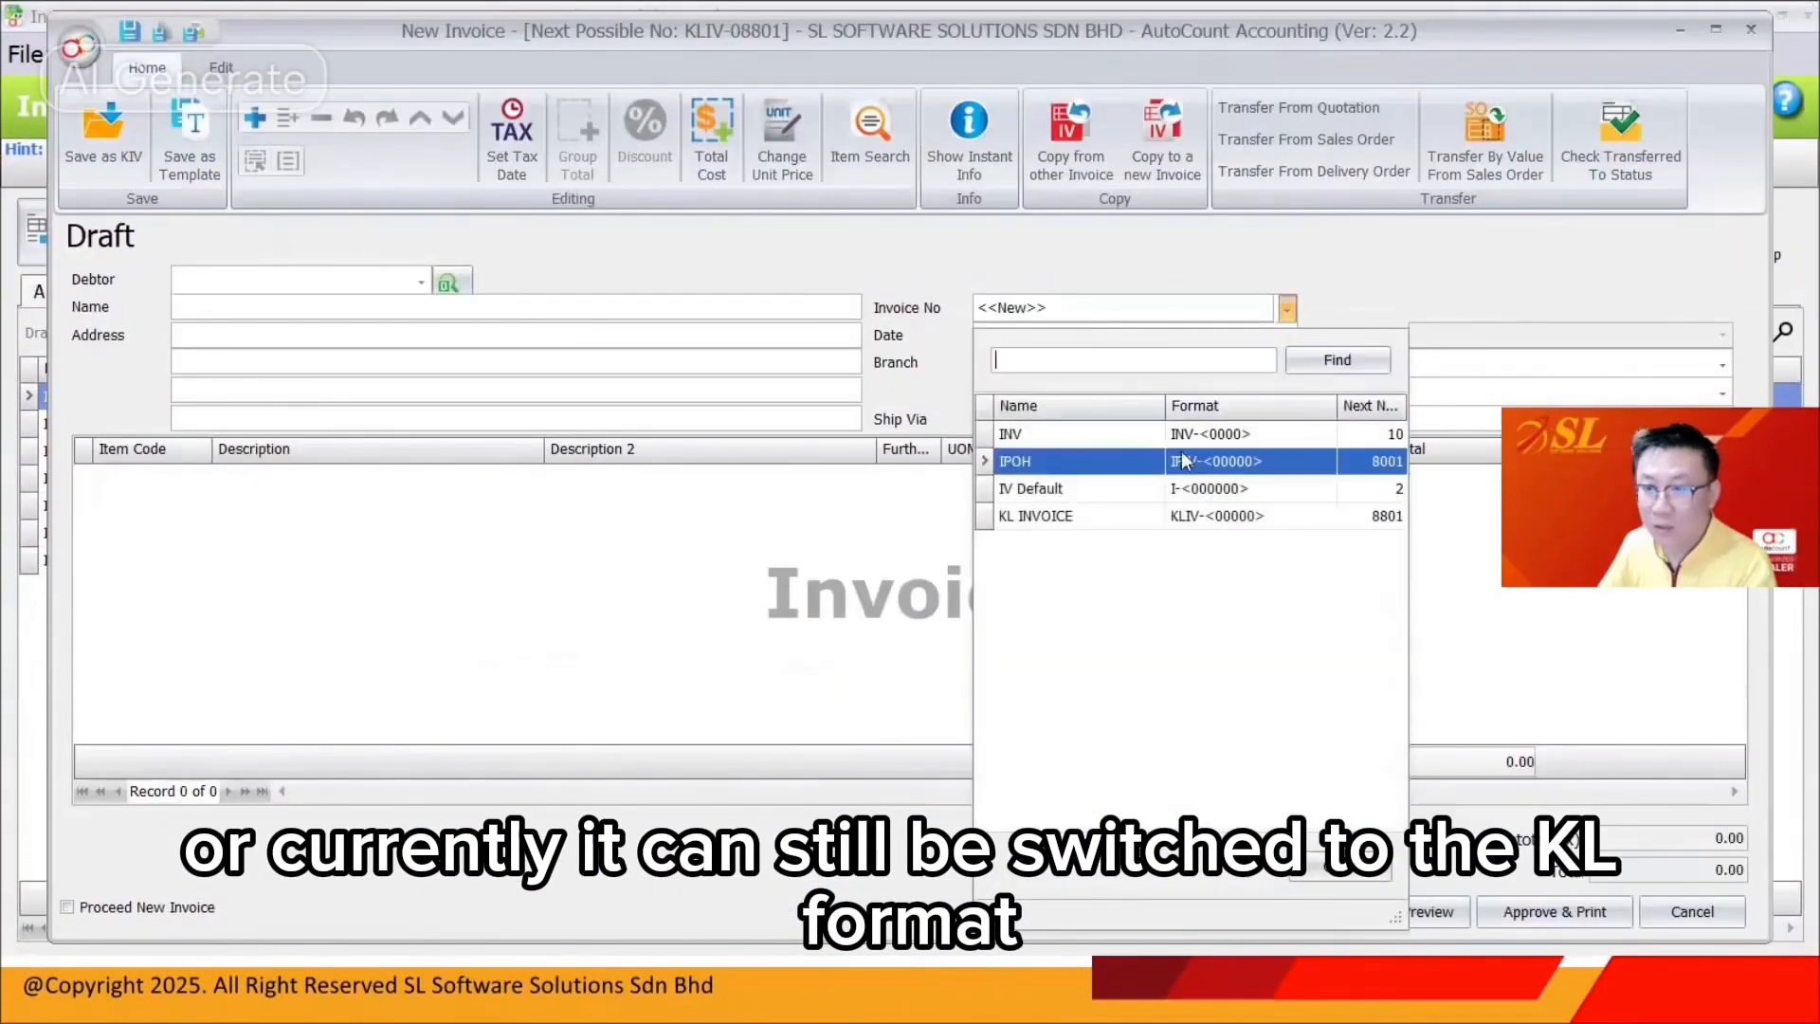
pyautogui.click(1124, 462)
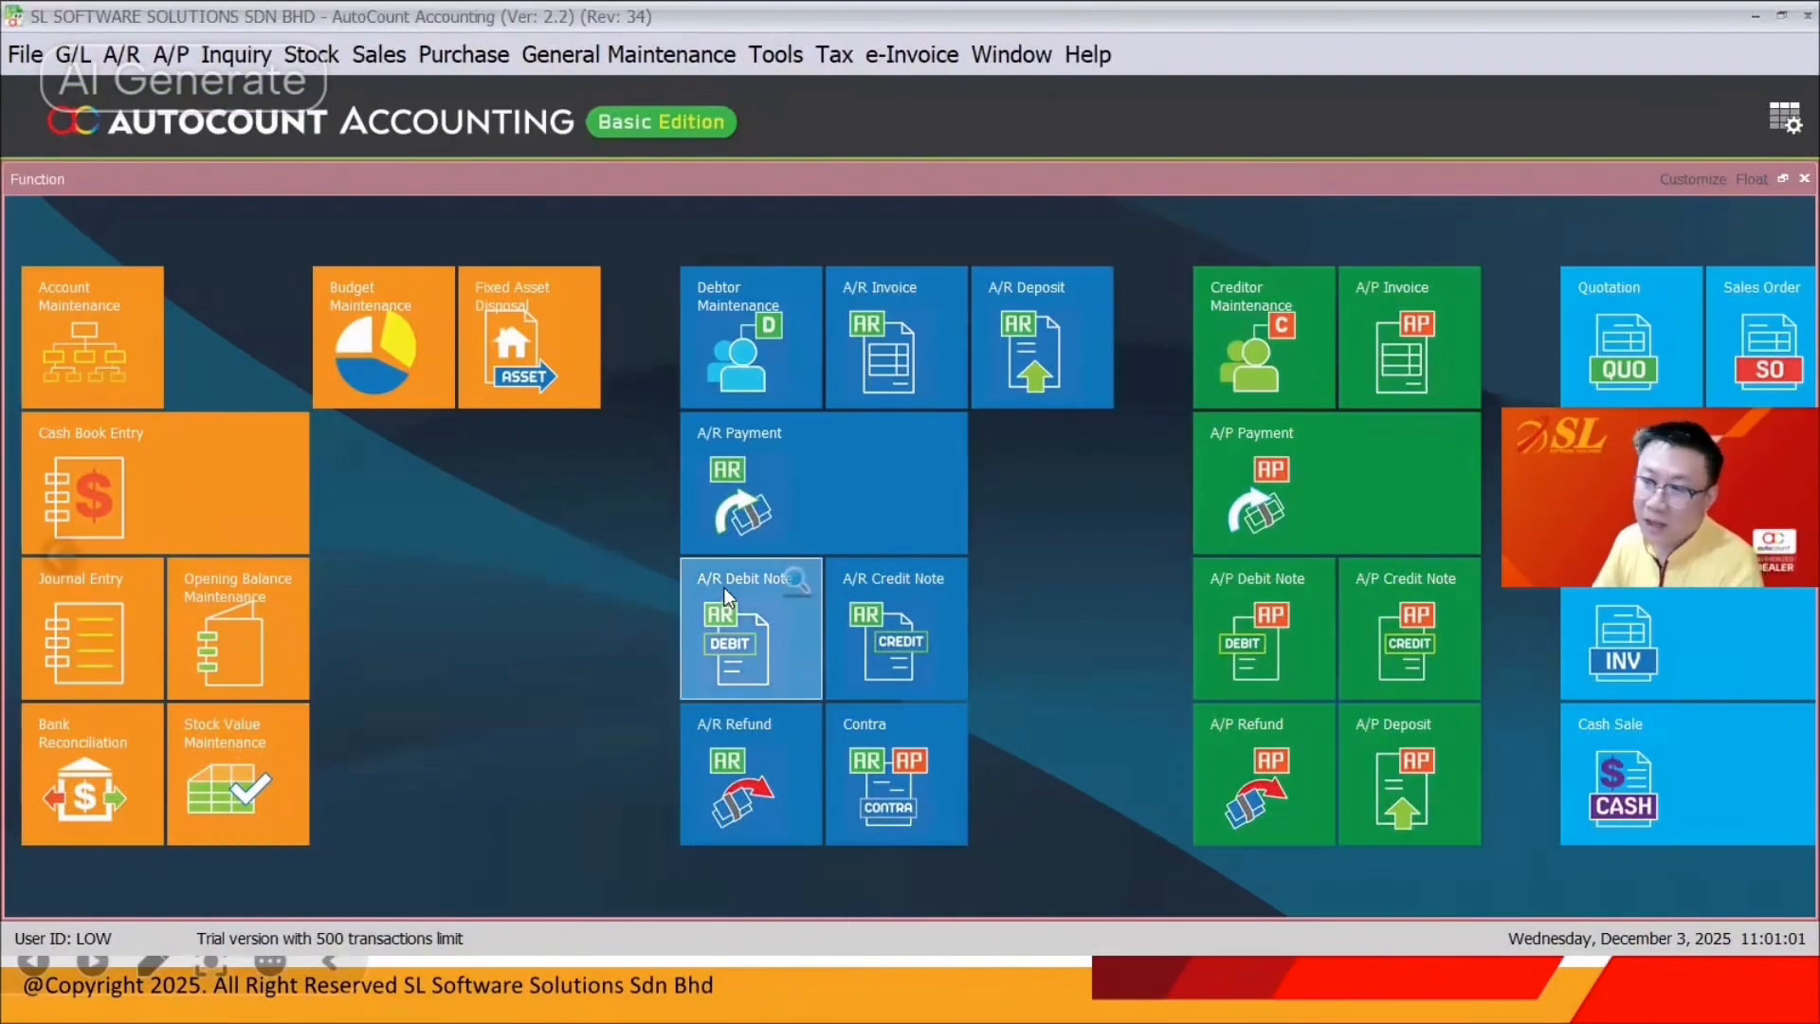
pyautogui.click(677, 66)
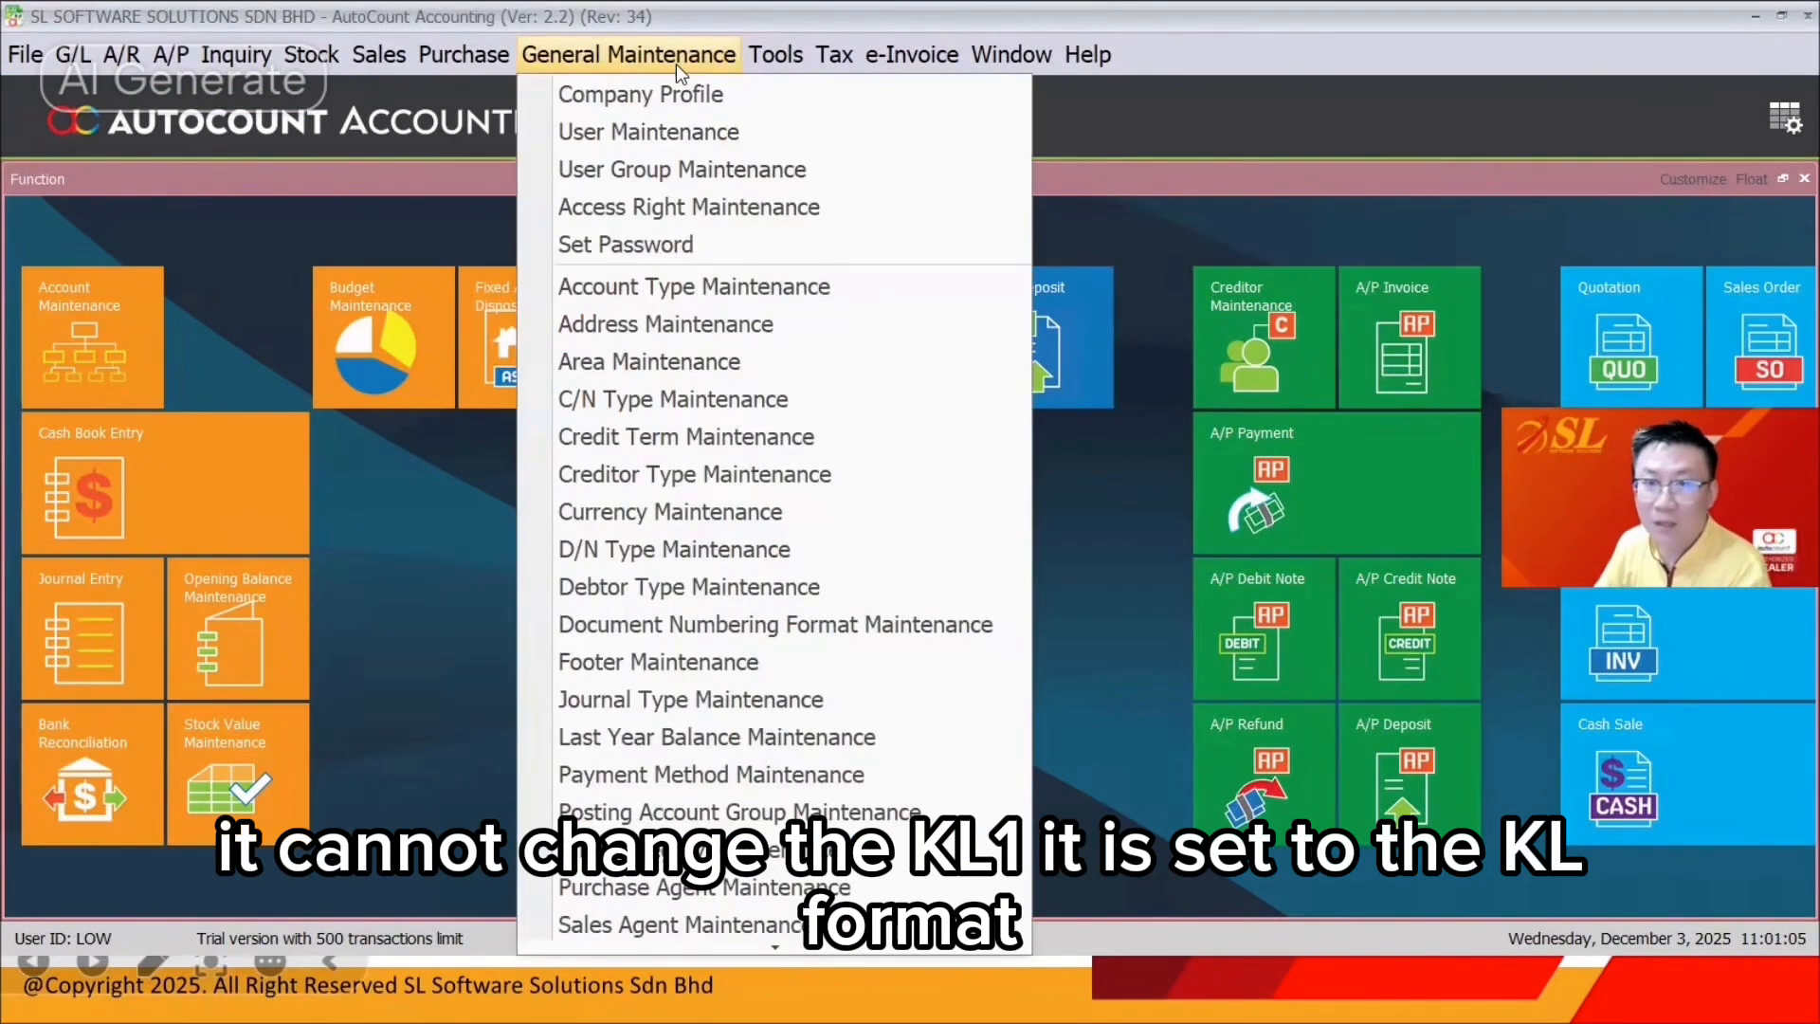
# In Access Right Maintenance, search for DOCUMENT rights and collapse the Account Payable branches.
pyautogui.click(662, 206)
pyautogui.click(79, 189)
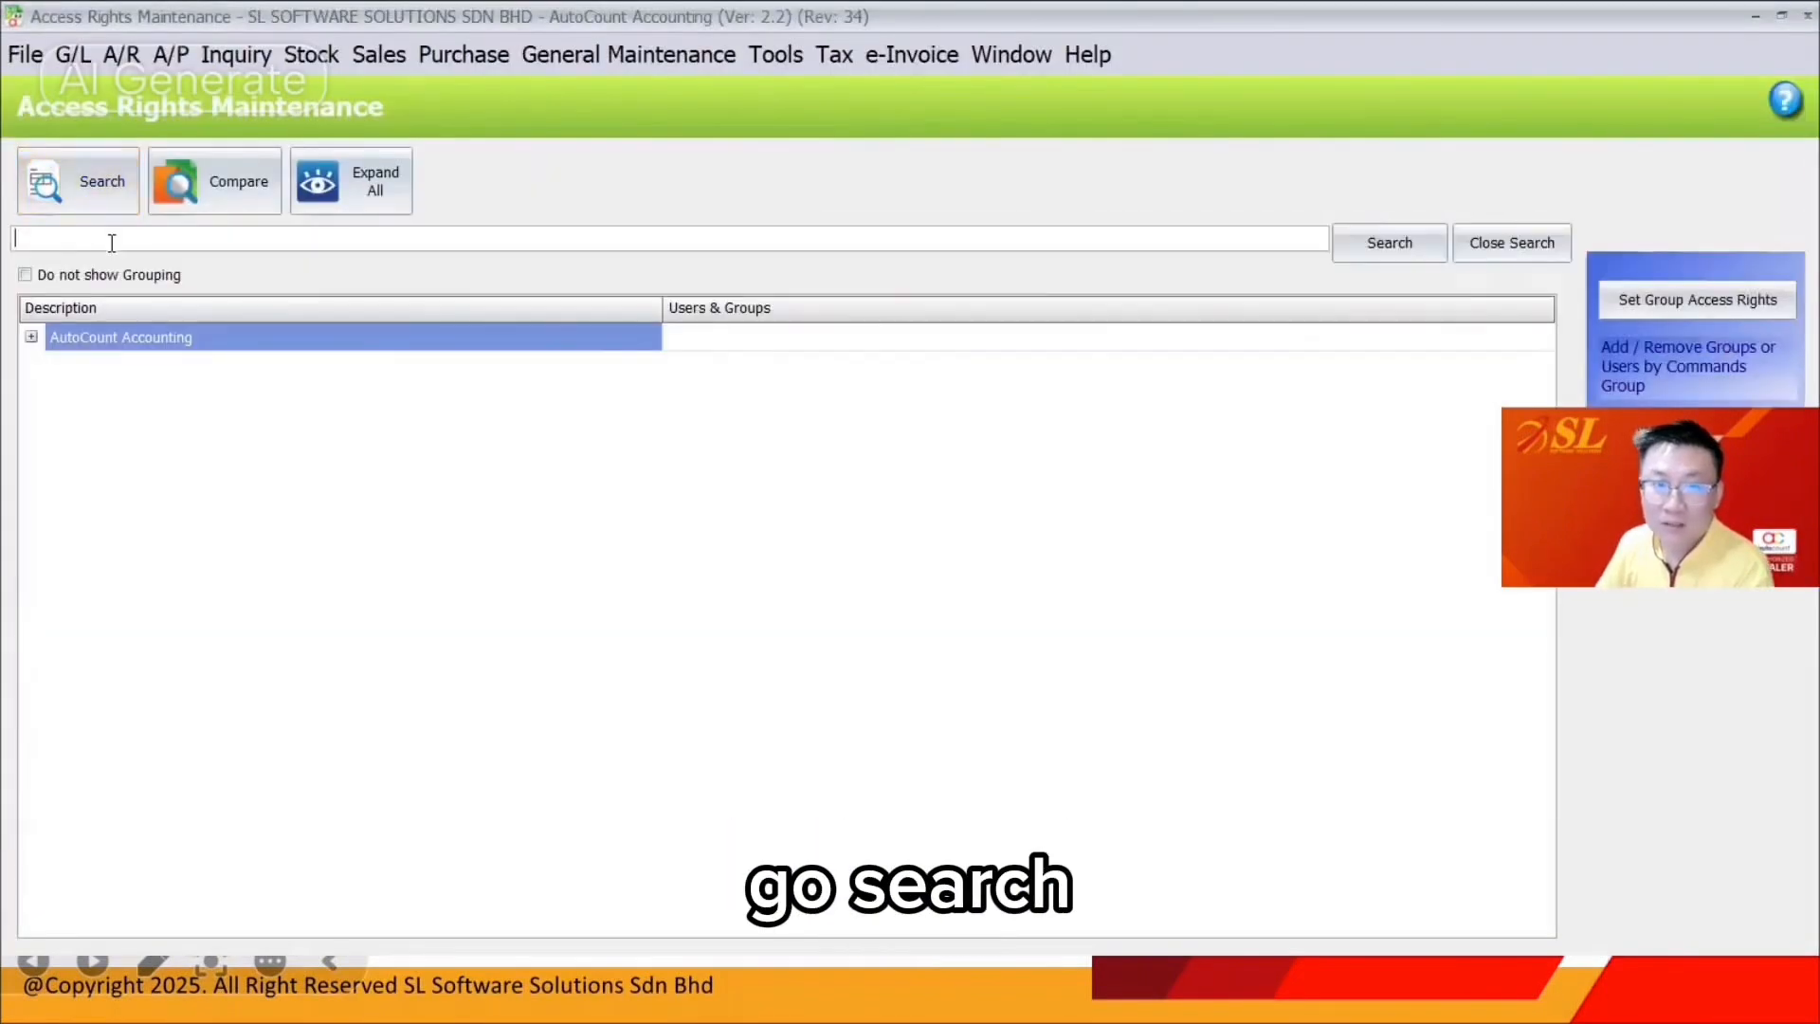
pyautogui.write('DOCUMENT')
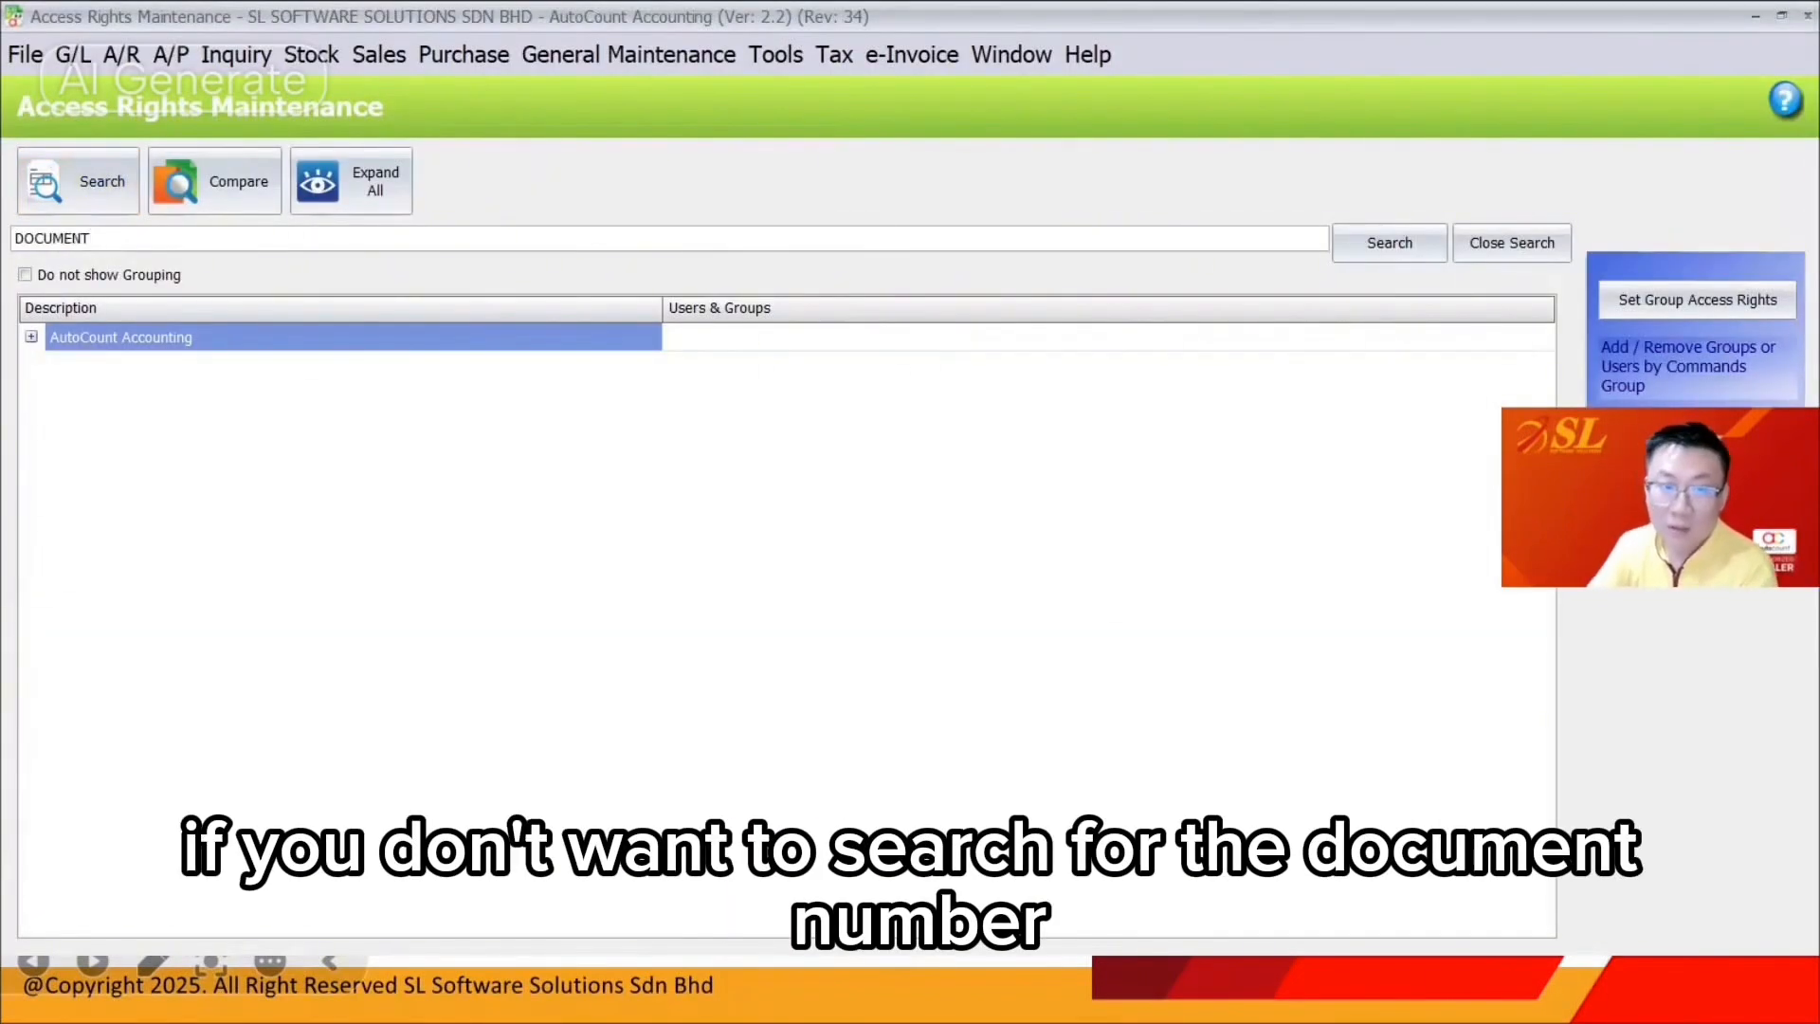
pyautogui.press('Return')
pyautogui.scroll(-1, 243, 376)
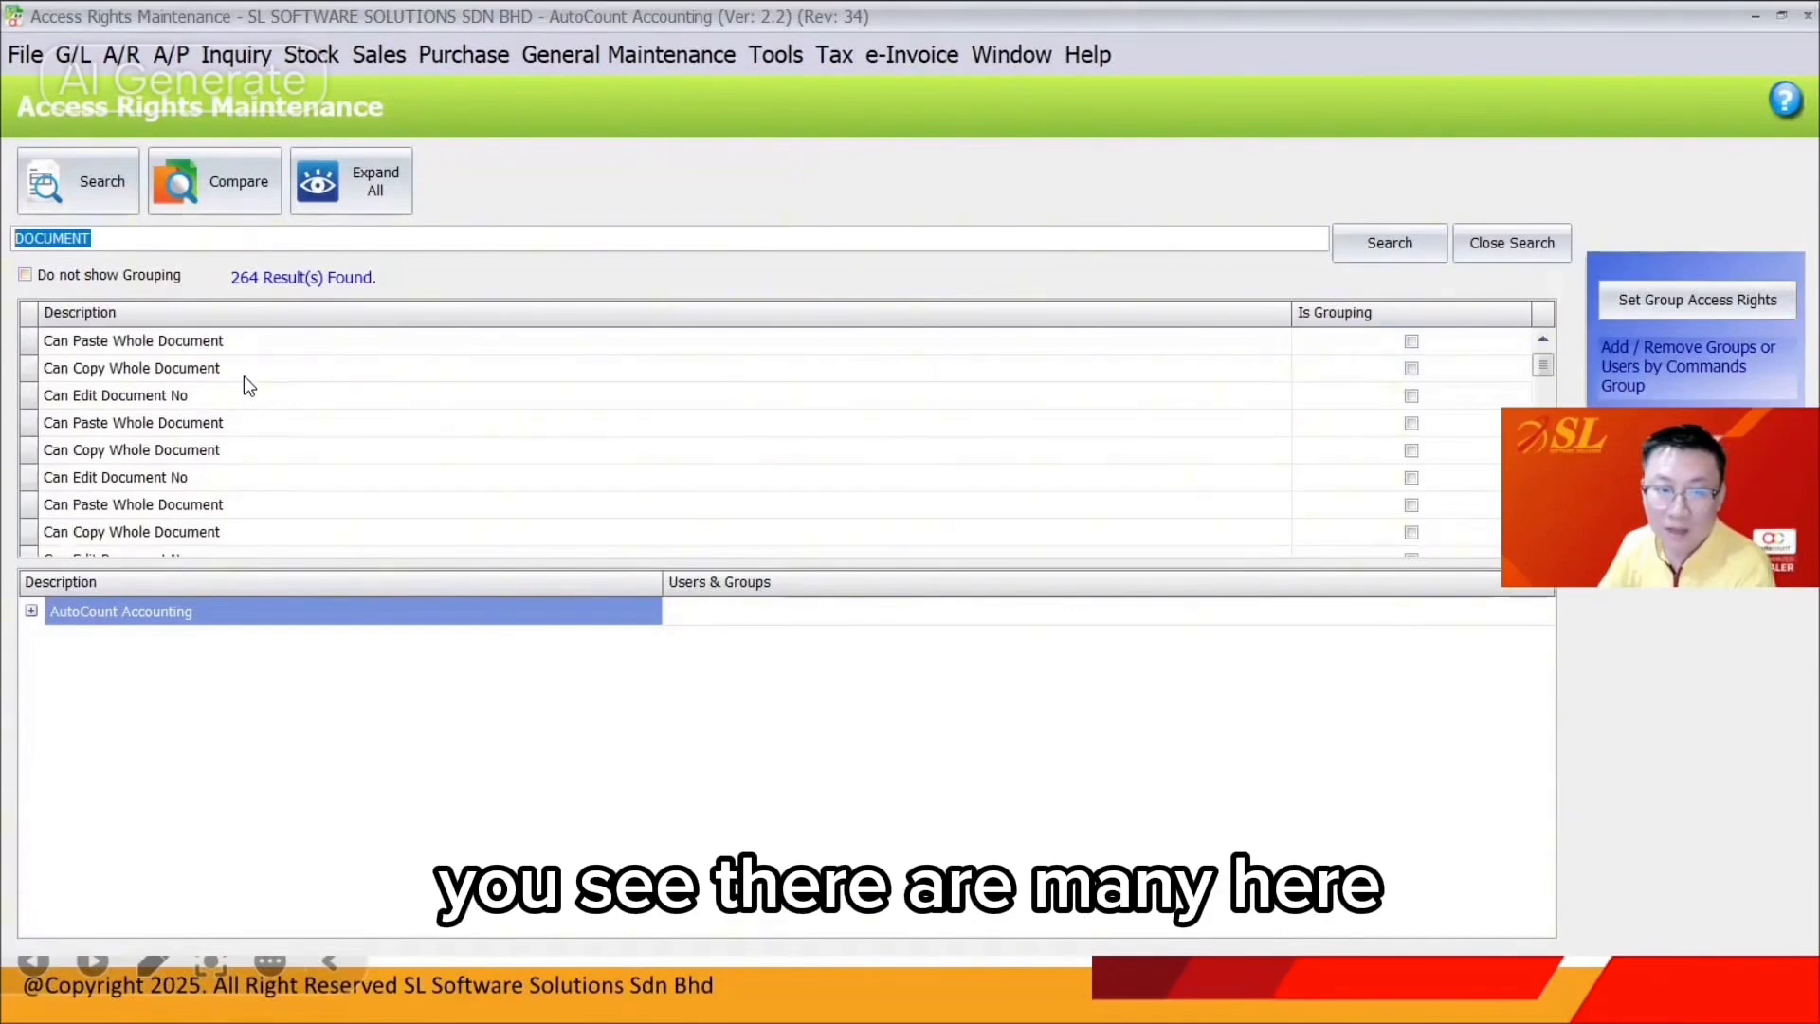
pyautogui.click(237, 386)
pyautogui.scroll(5, 351, 681)
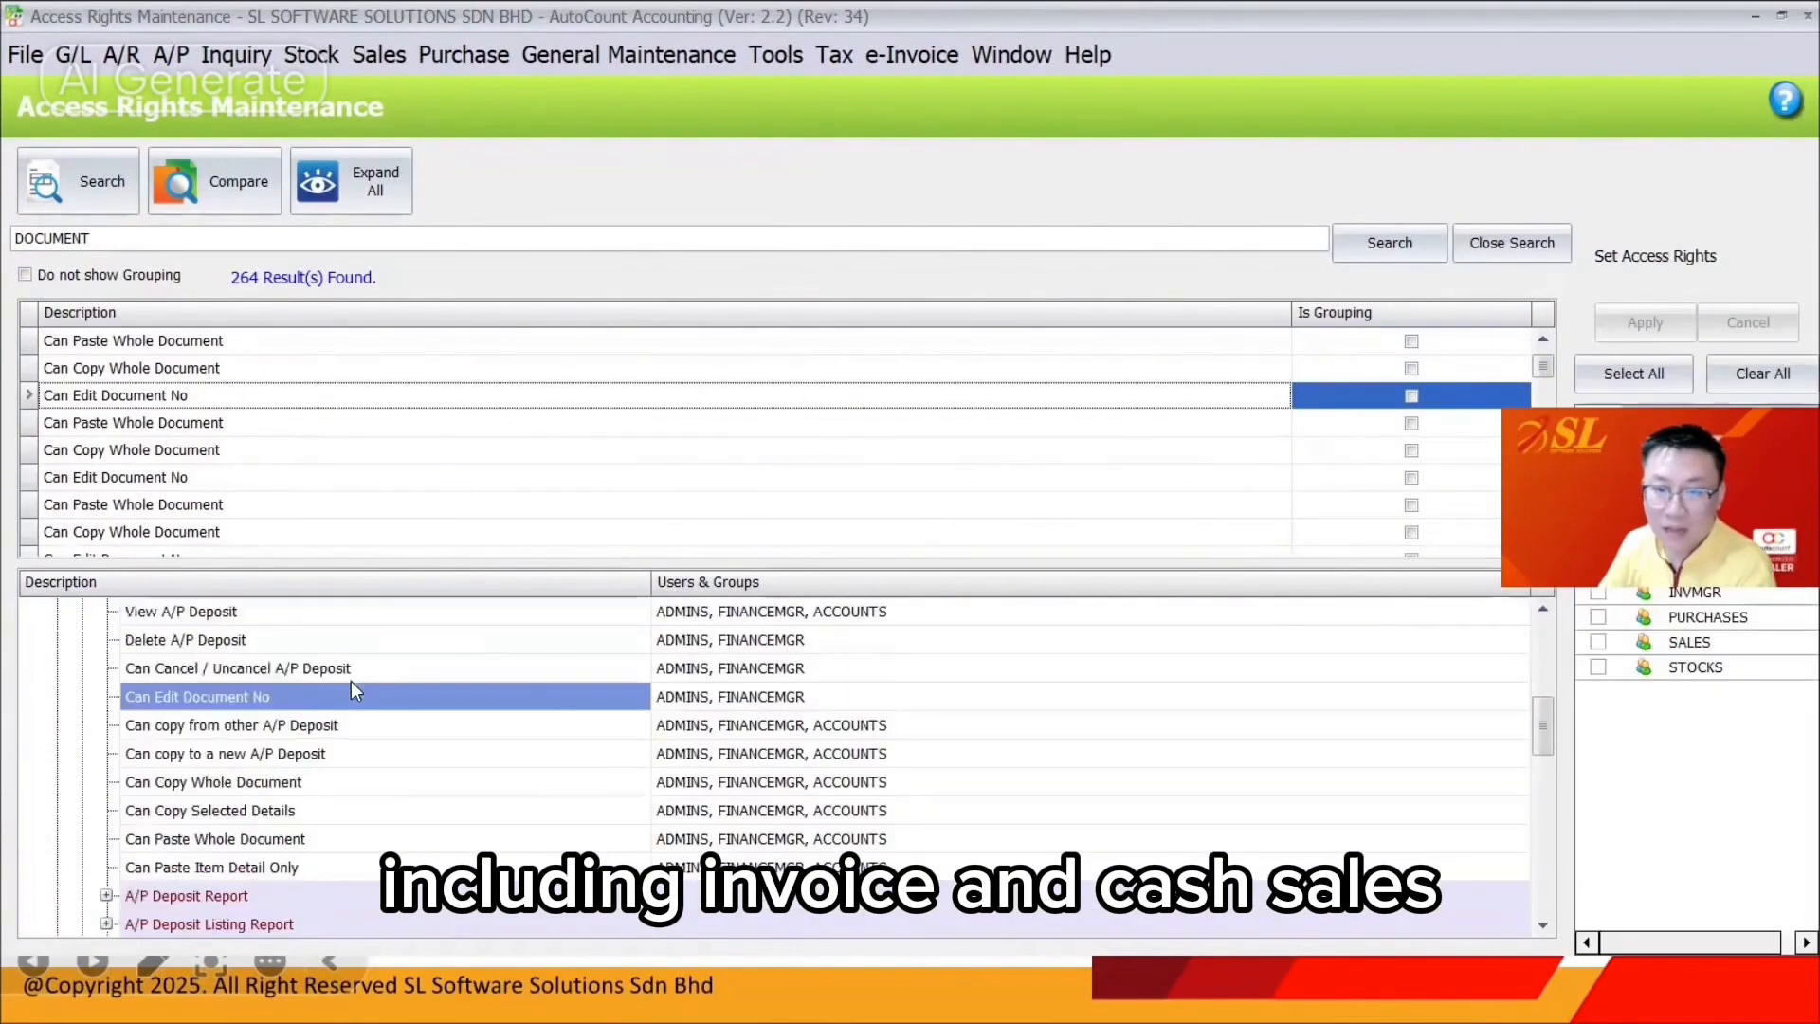
pyautogui.click(81, 725)
pyautogui.scroll(2, 101, 720)
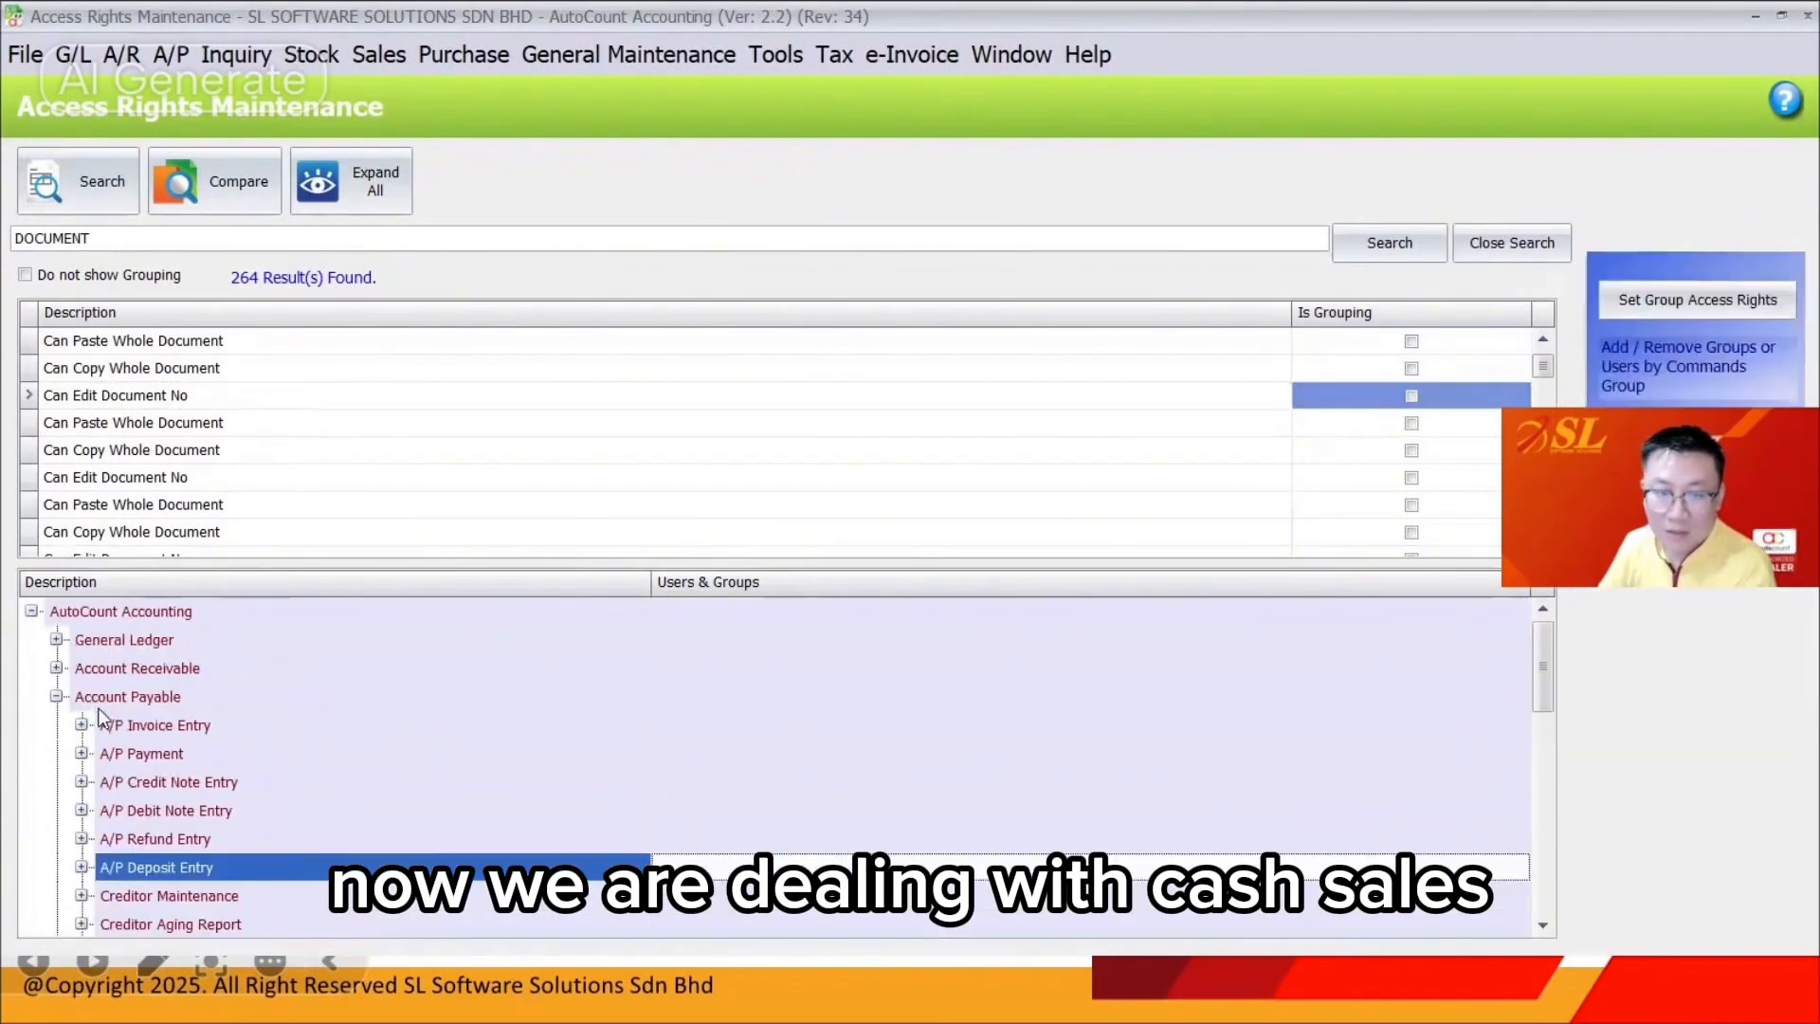
pyautogui.click(56, 697)
pyautogui.scroll(-5, 80, 715)
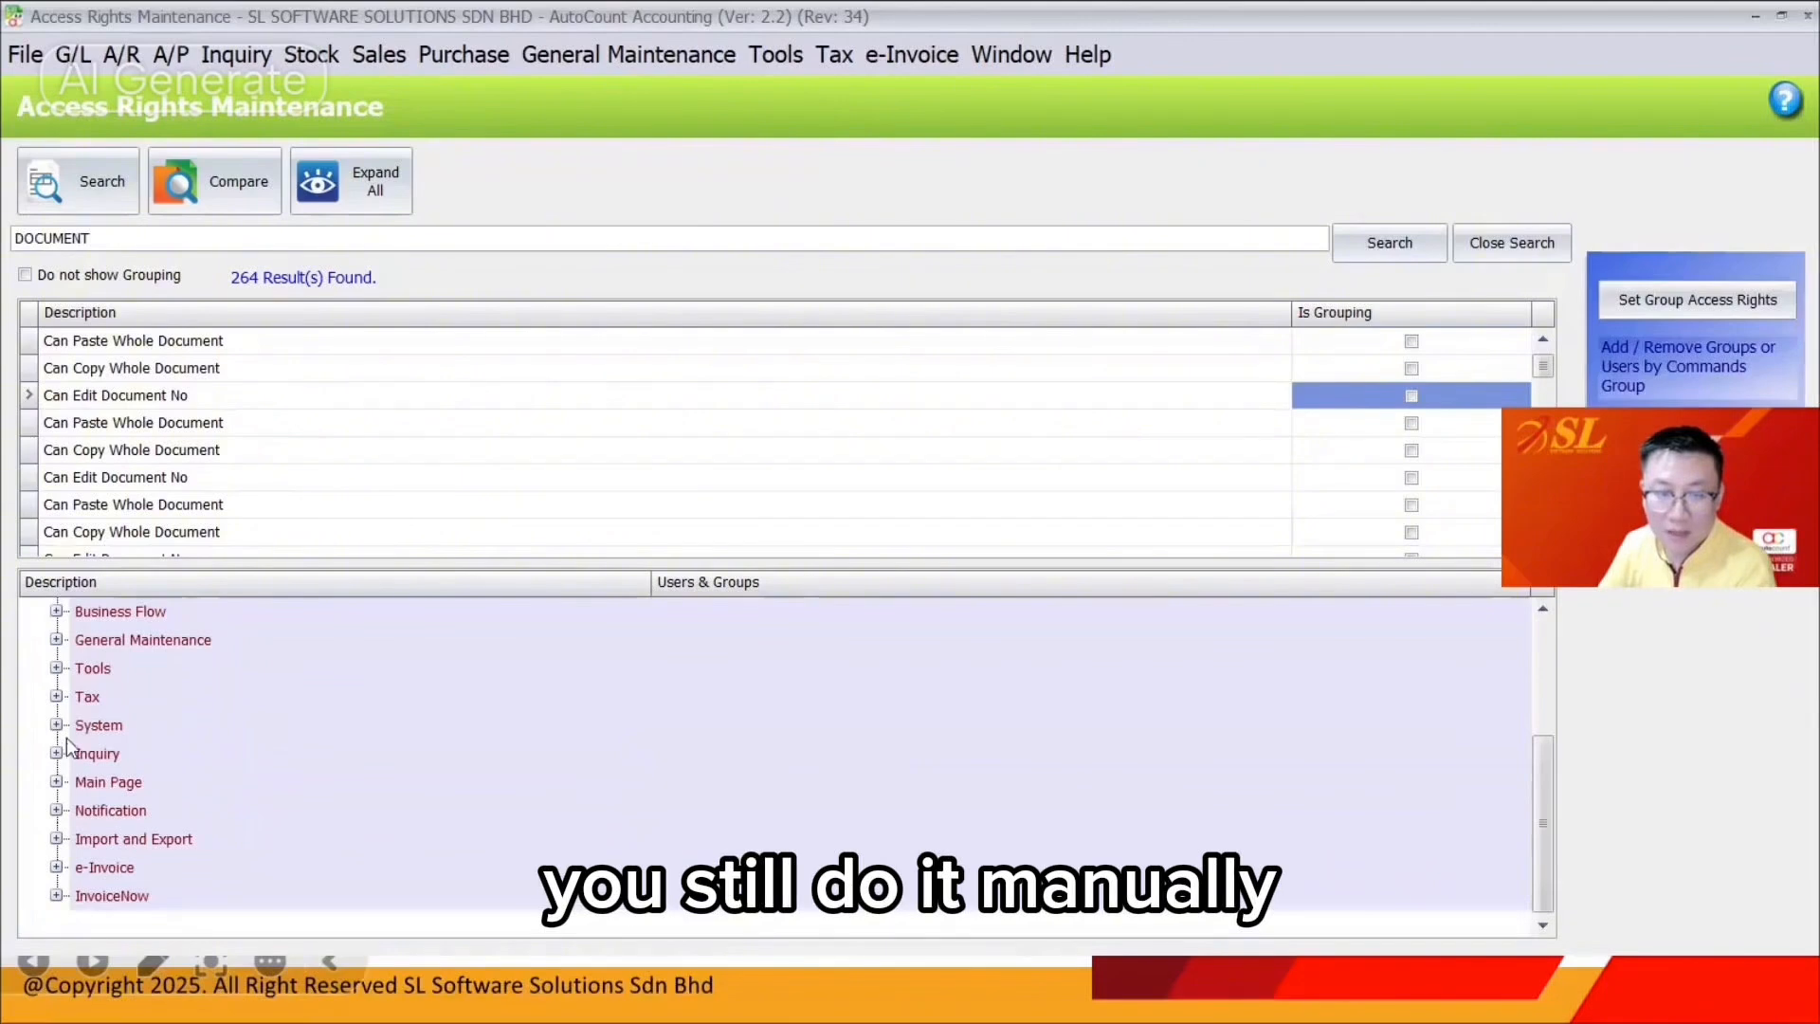
pyautogui.scroll(2, 67, 749)
# Under Invoicing > Sales > Invoice, untick ADMINS for Can Change Document No Format and apply.
pyautogui.click(57, 695)
pyautogui.click(81, 723)
pyautogui.scroll(-1, 477, 724)
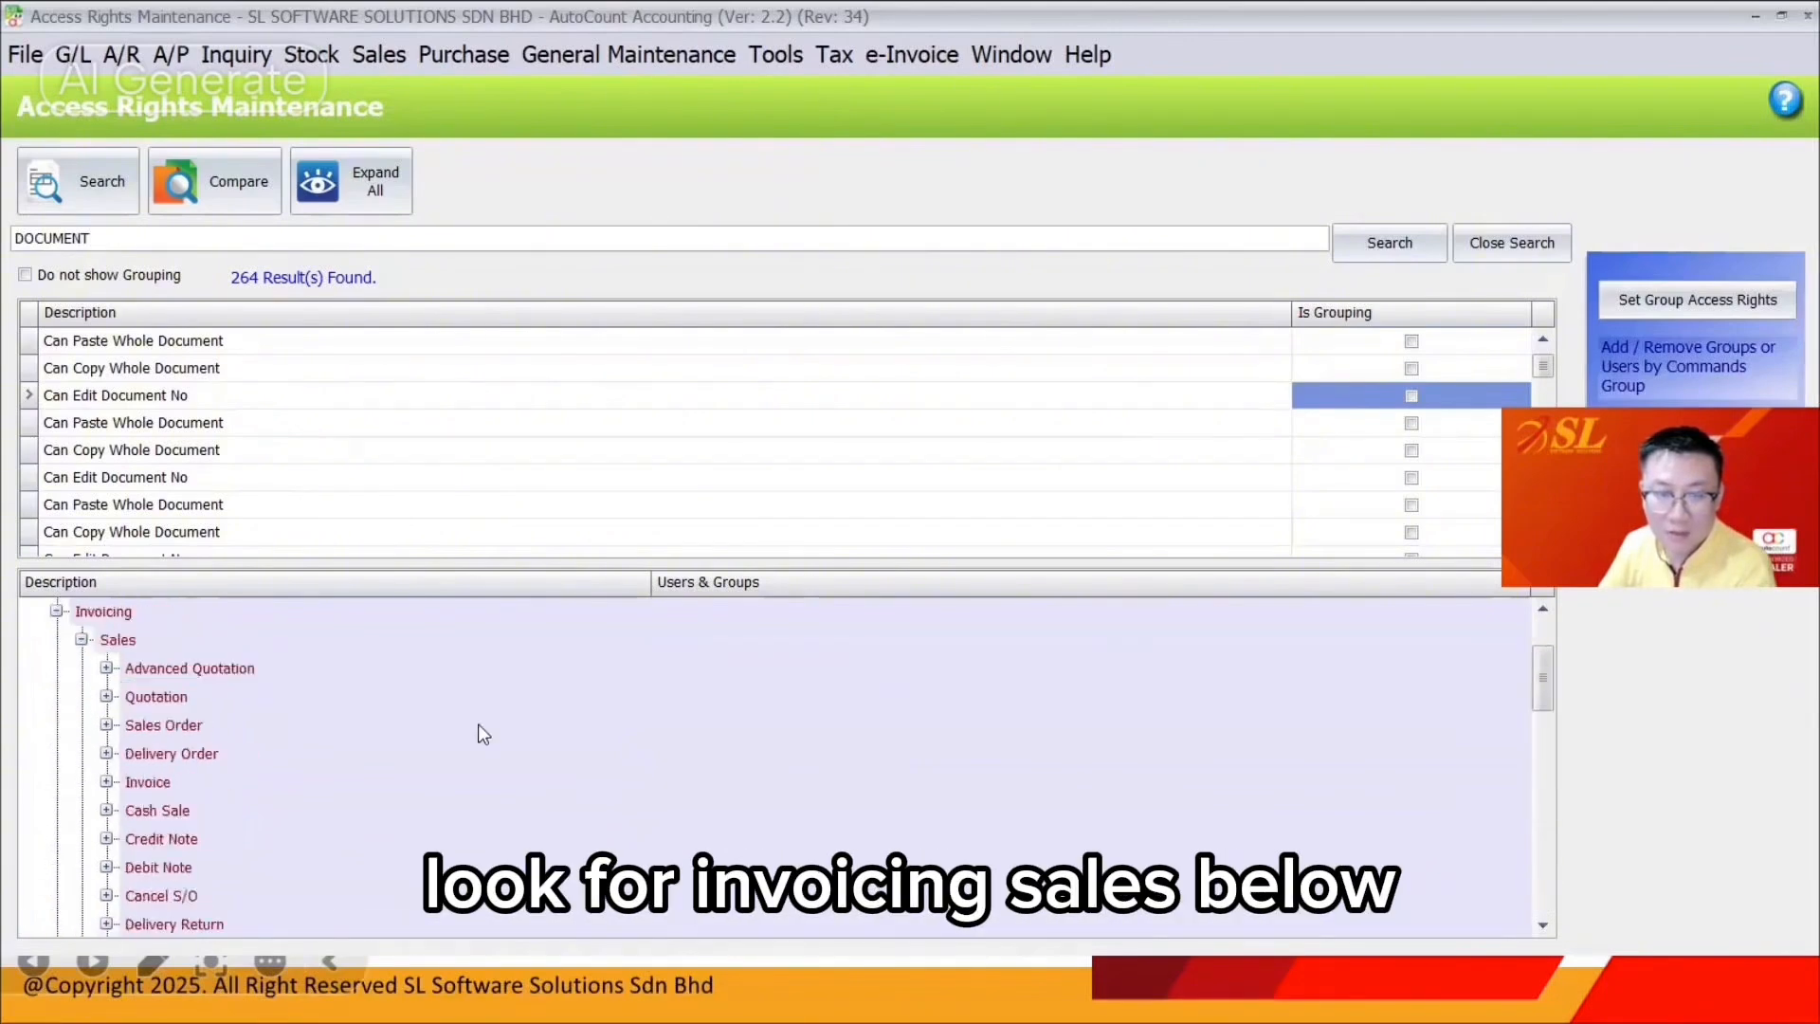
pyautogui.scroll(-1, 477, 724)
pyautogui.click(106, 696)
pyautogui.scroll(-5, 444, 709)
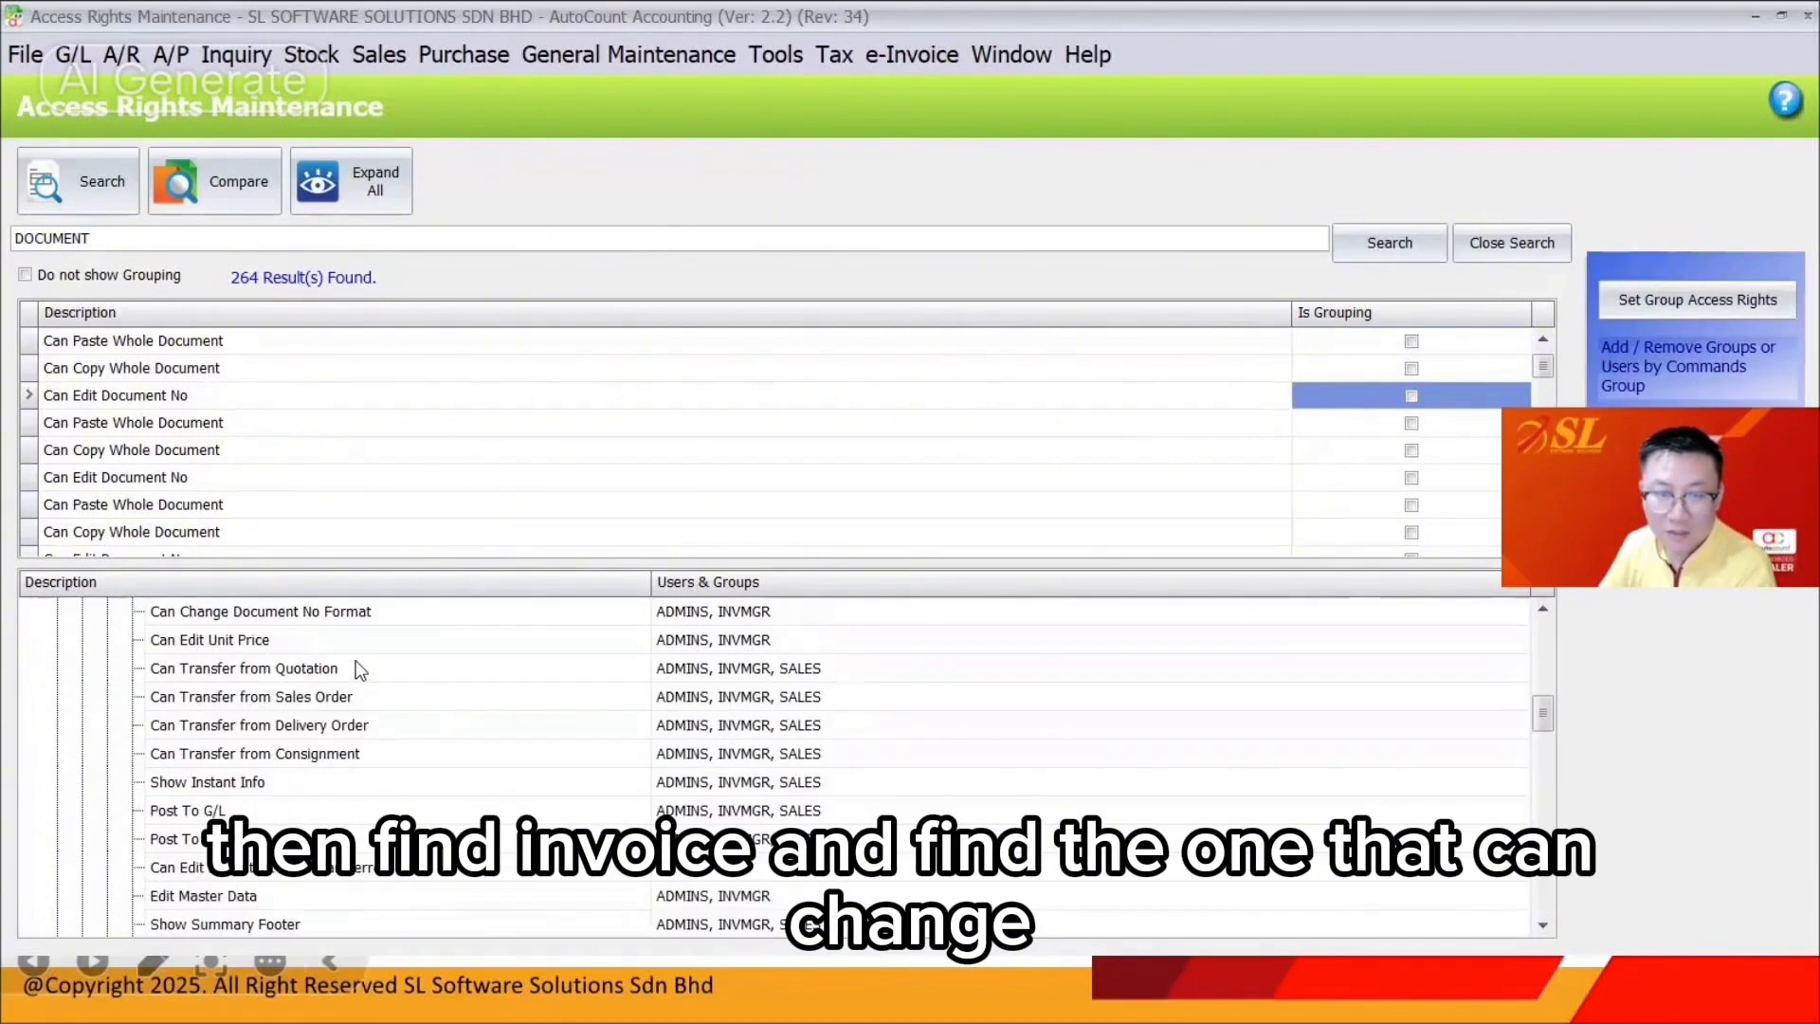
pyautogui.click(317, 617)
pyautogui.scroll(1, 317, 617)
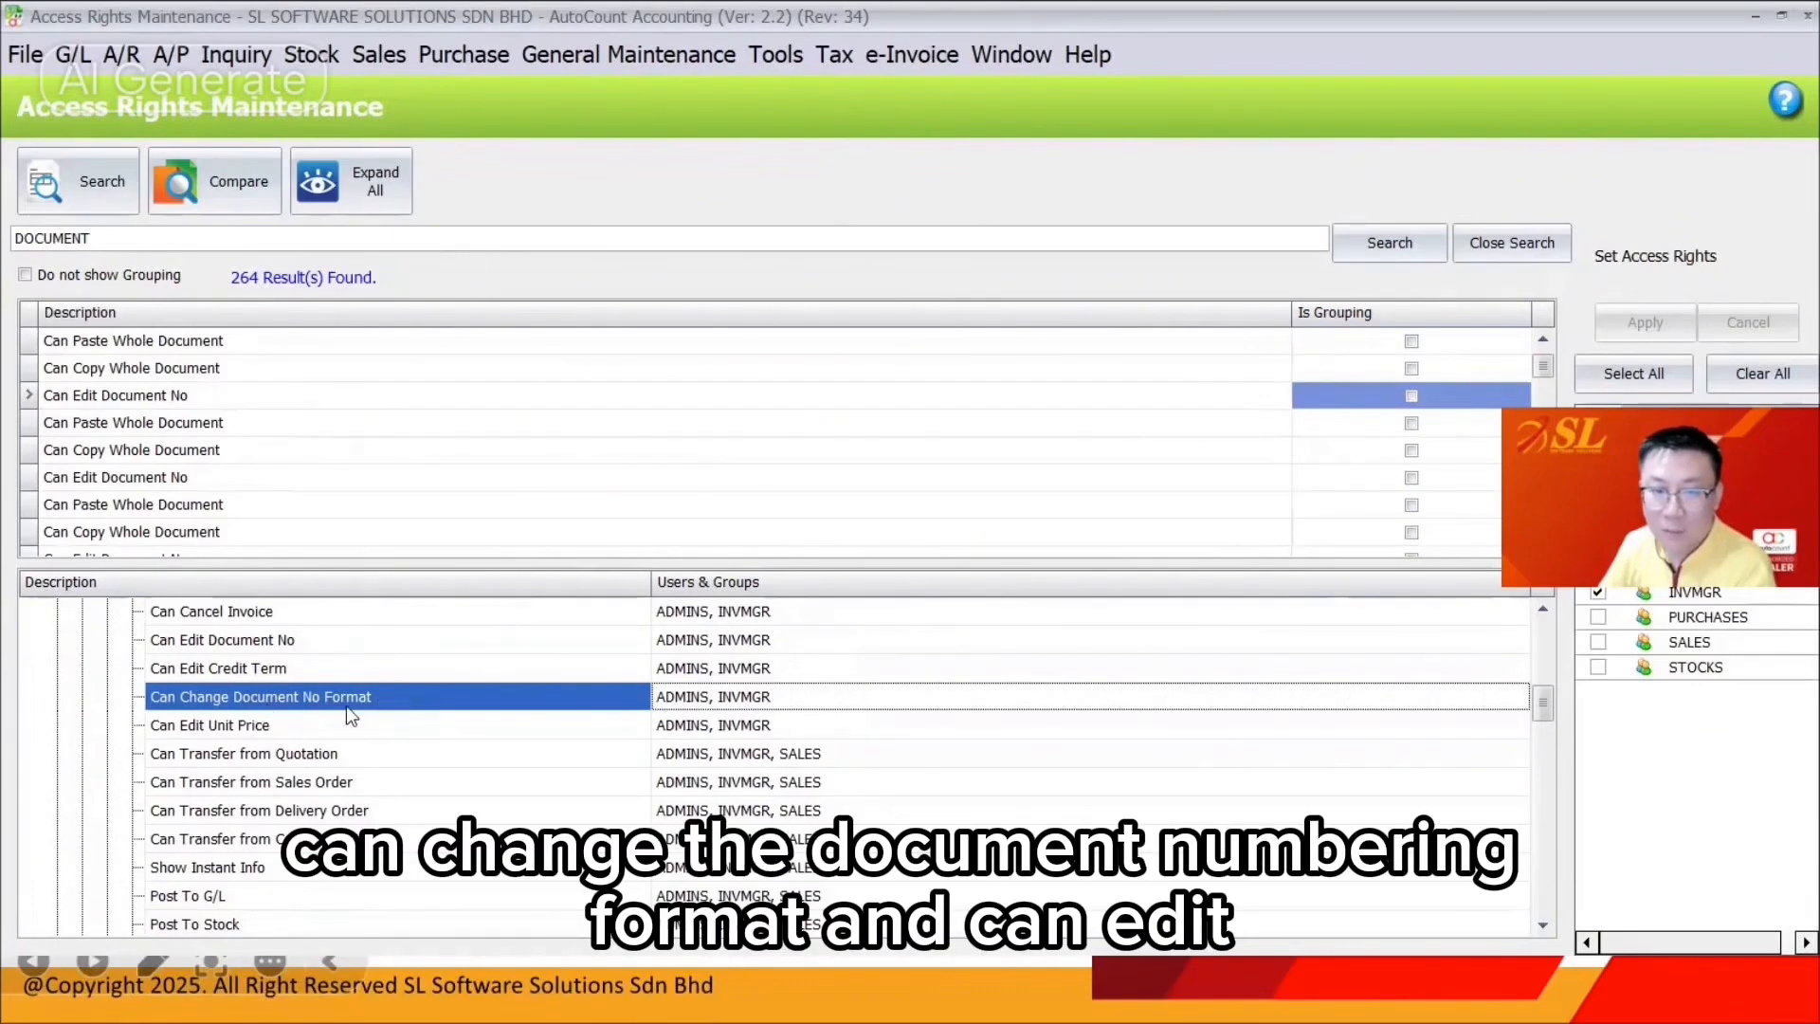
pyautogui.click(487, 652)
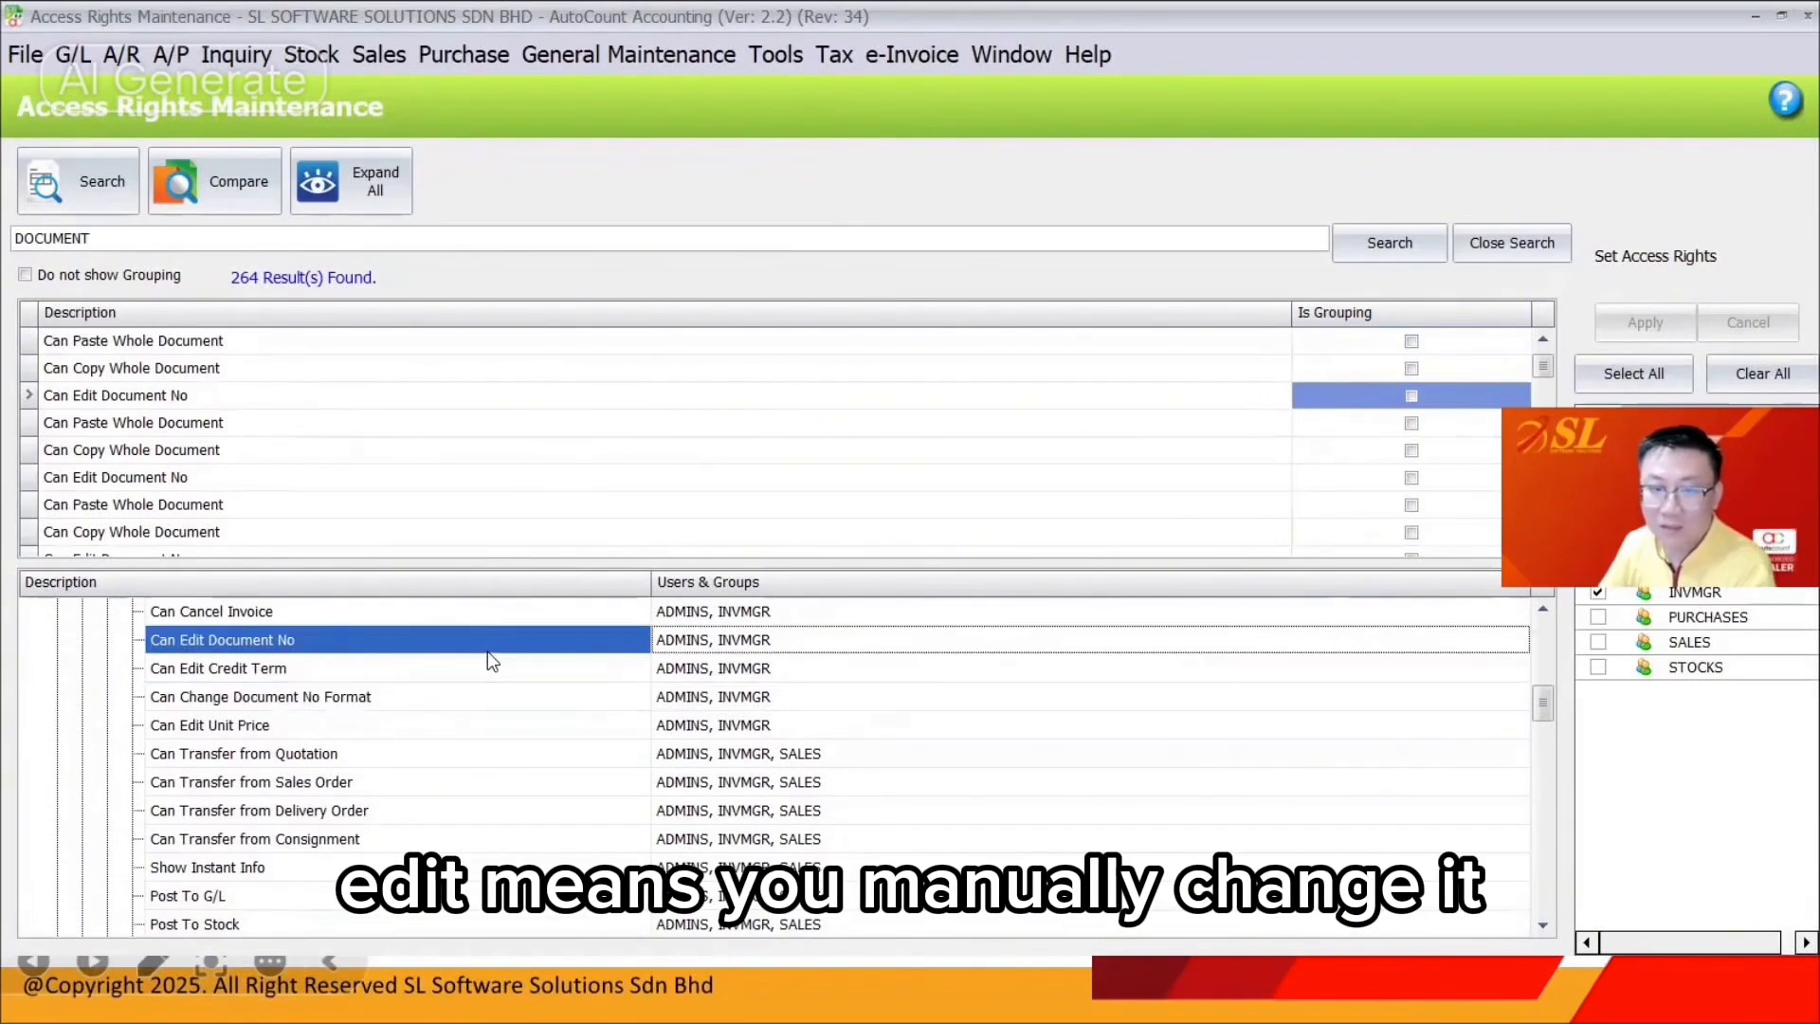
pyautogui.click(437, 699)
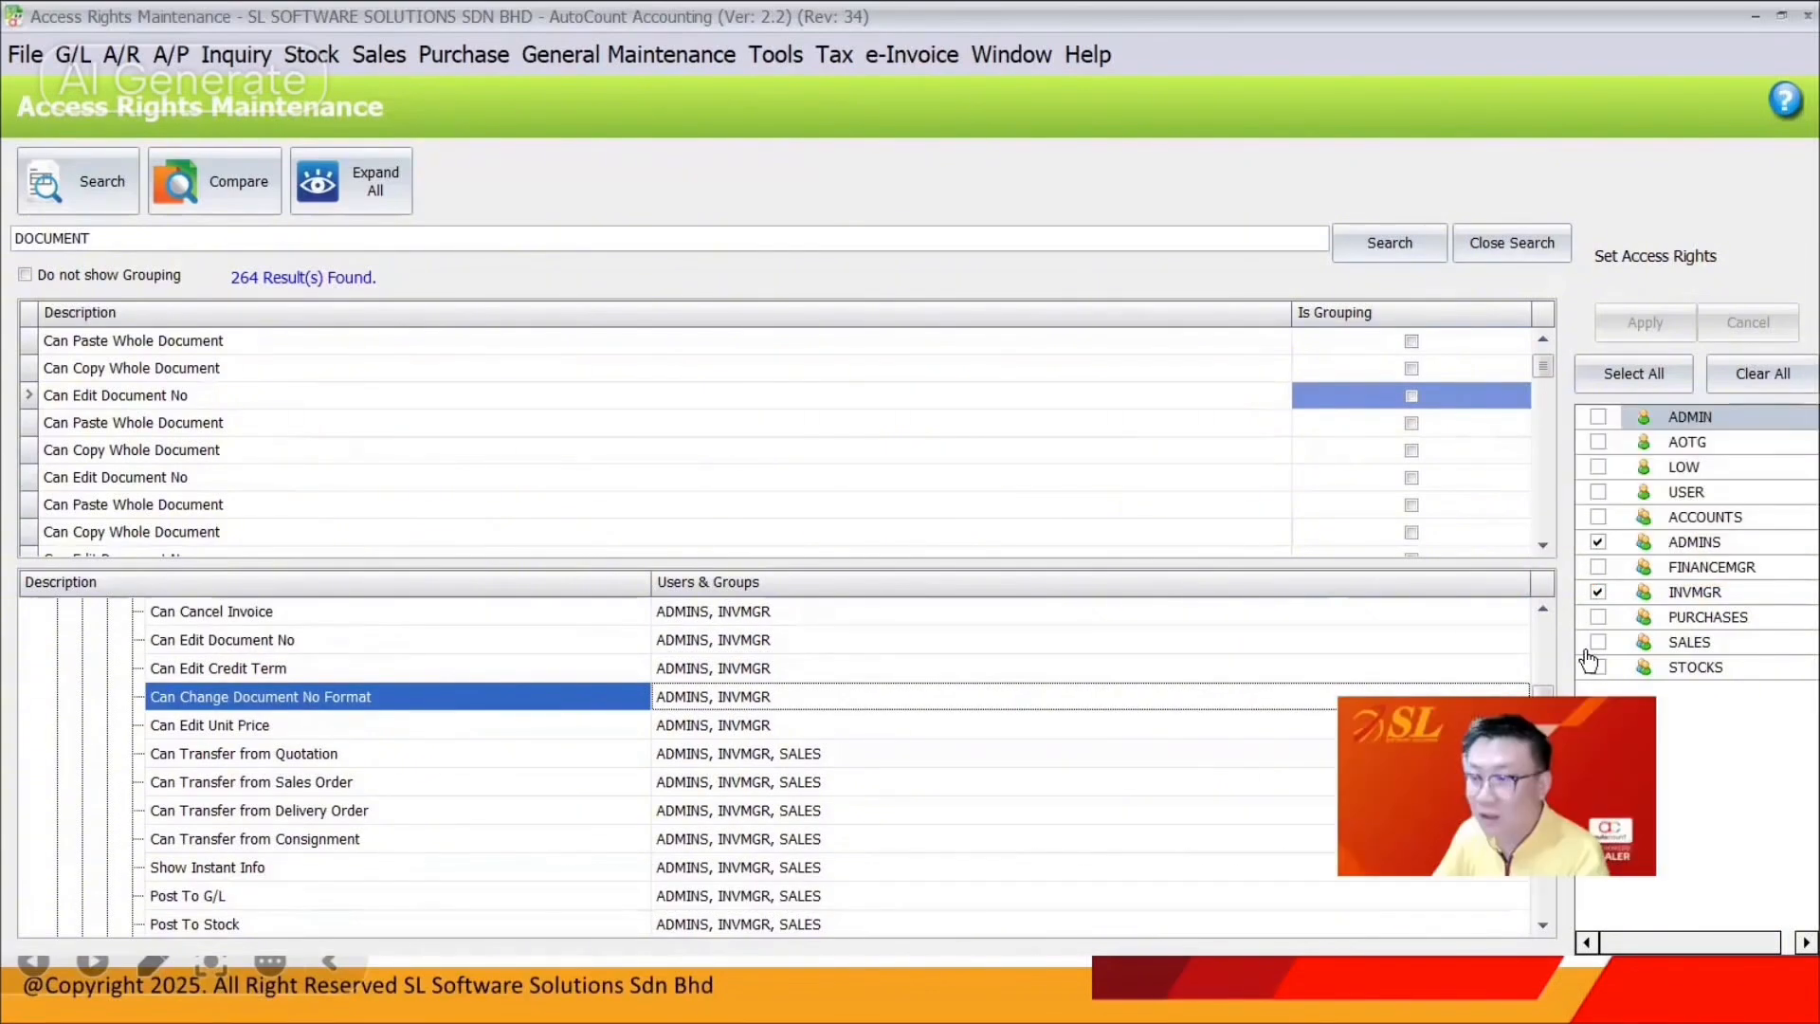
pyautogui.click(1598, 542)
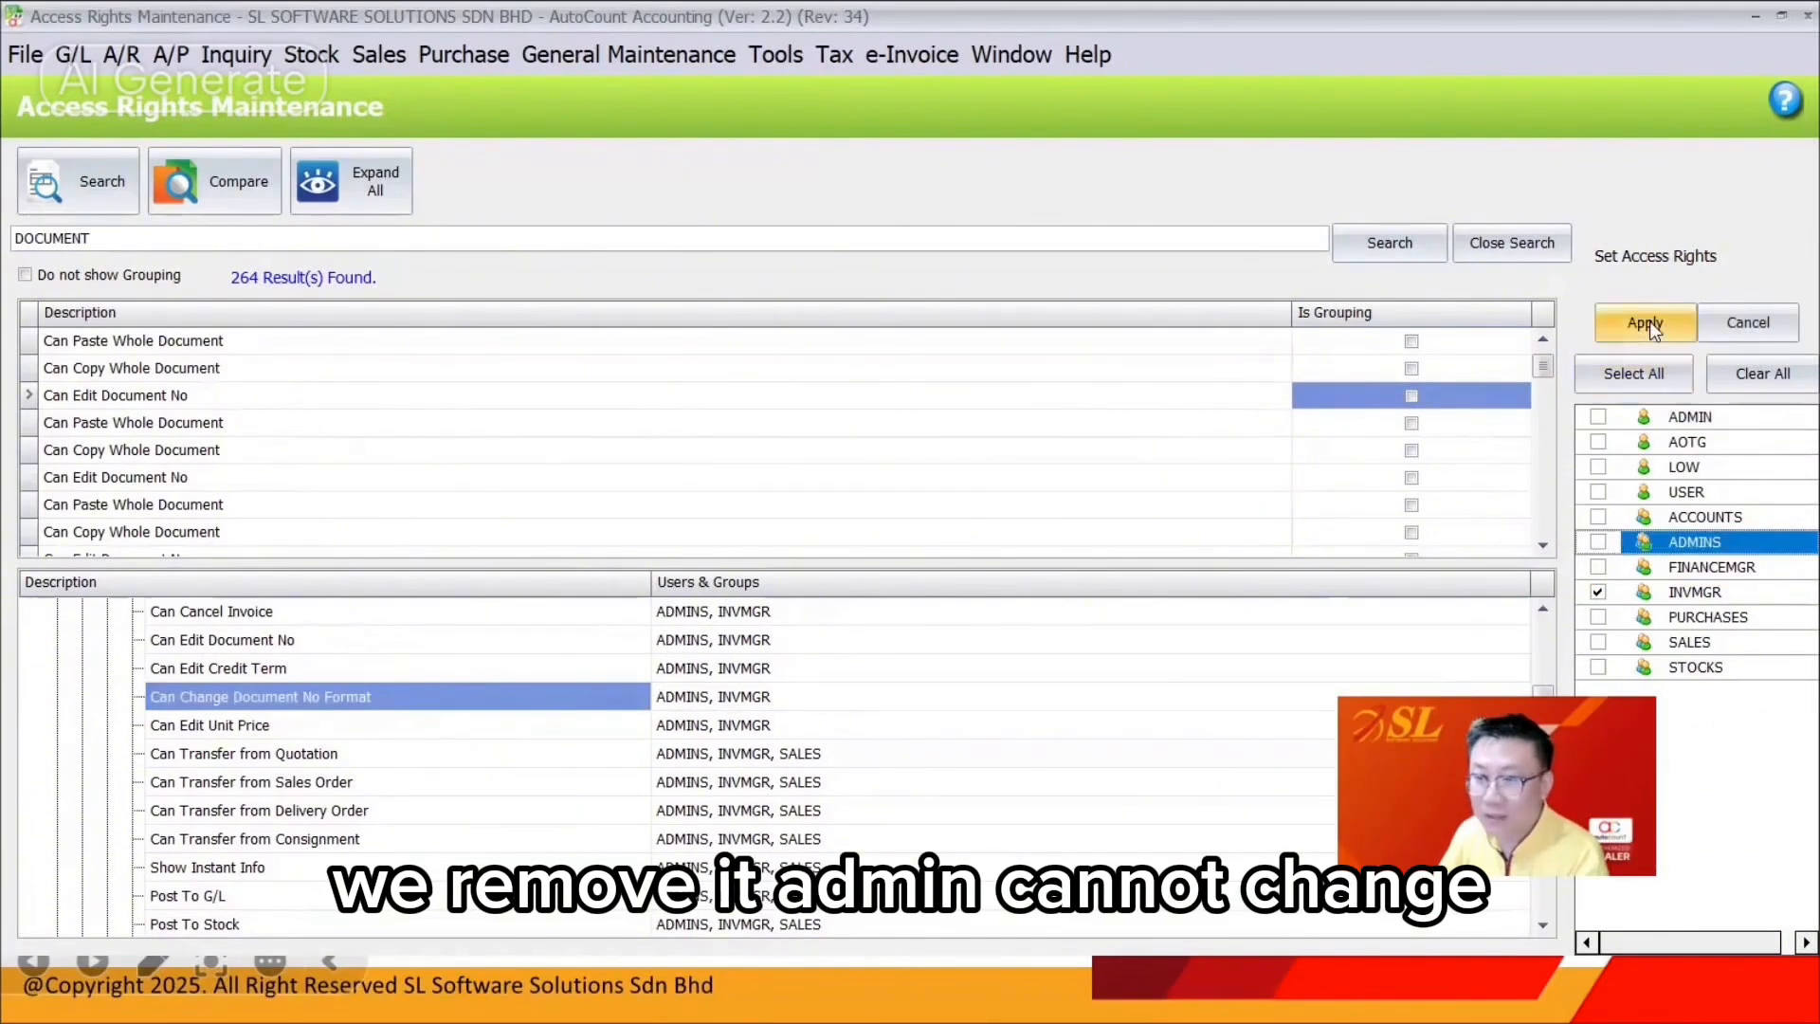
pyautogui.click(1647, 323)
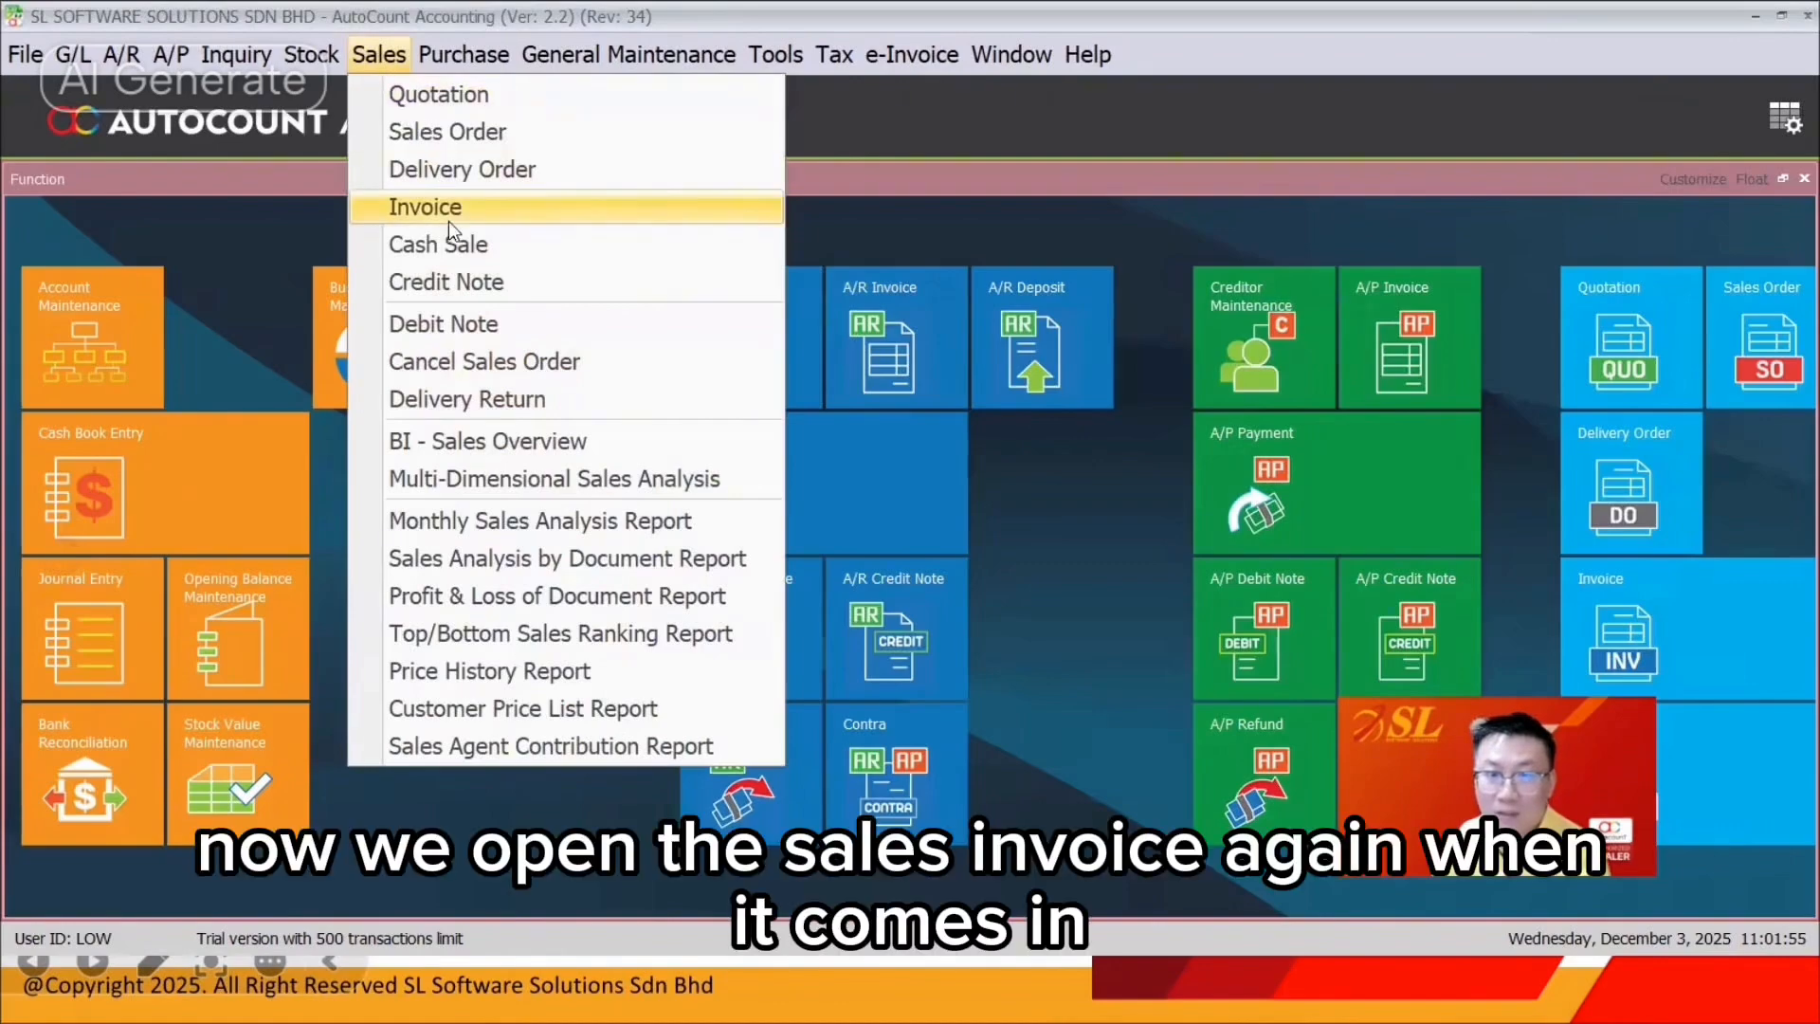
# Overwrite a new sales invoice's <<New>> number with HAIUSHD, then discard the invoice unsaved.
pyautogui.click(446, 209)
pyautogui.click(97, 246)
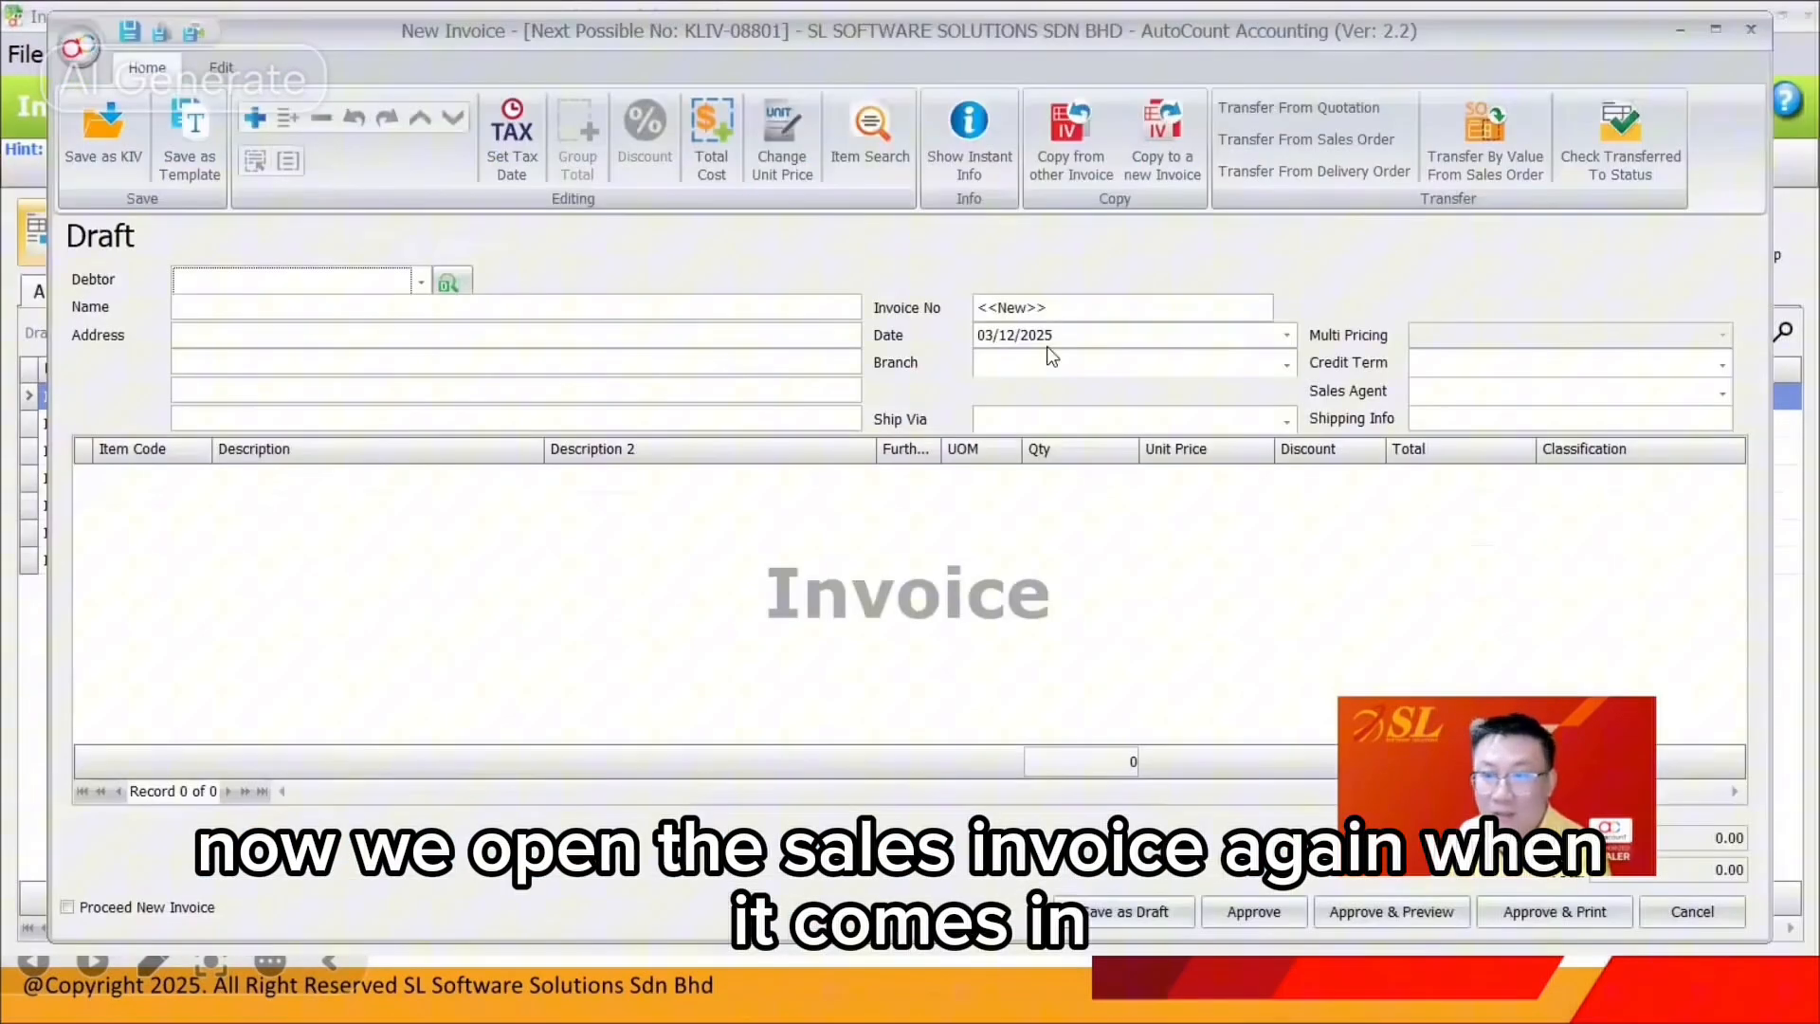
pyautogui.click(1253, 309)
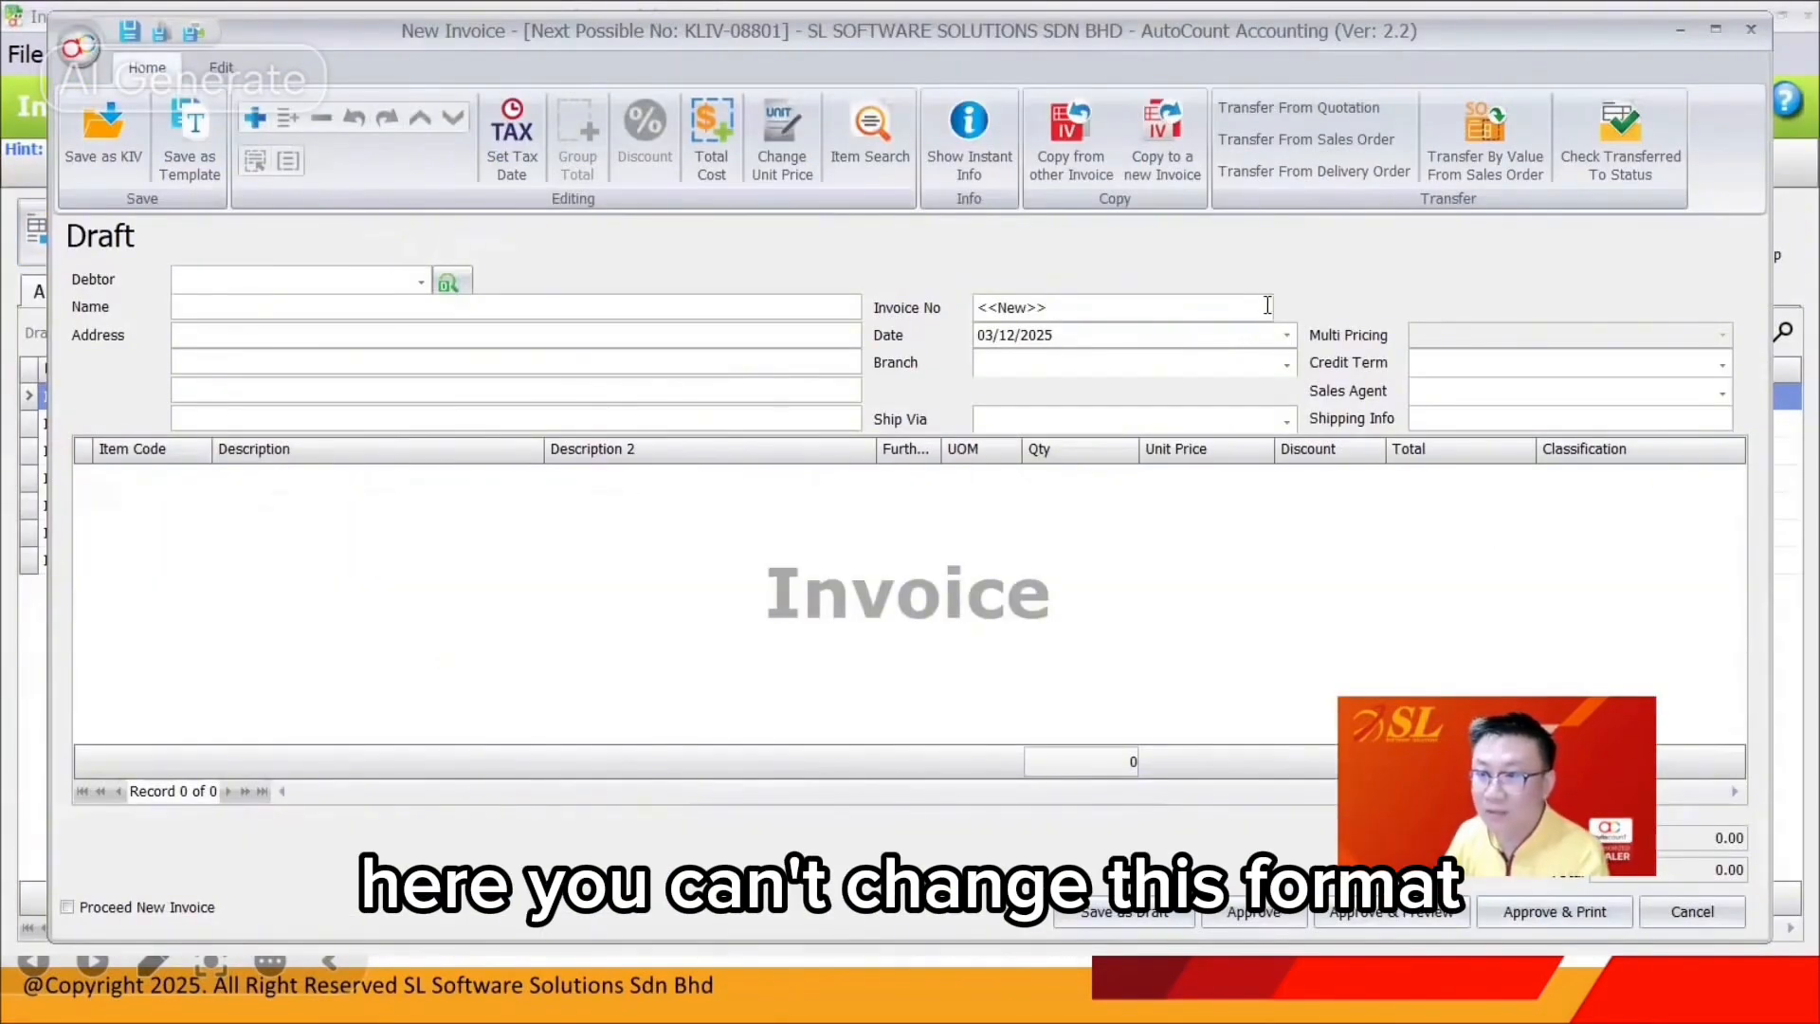
pyautogui.hotkey('shift', 'Home')
pyautogui.write('HAIUSHD')
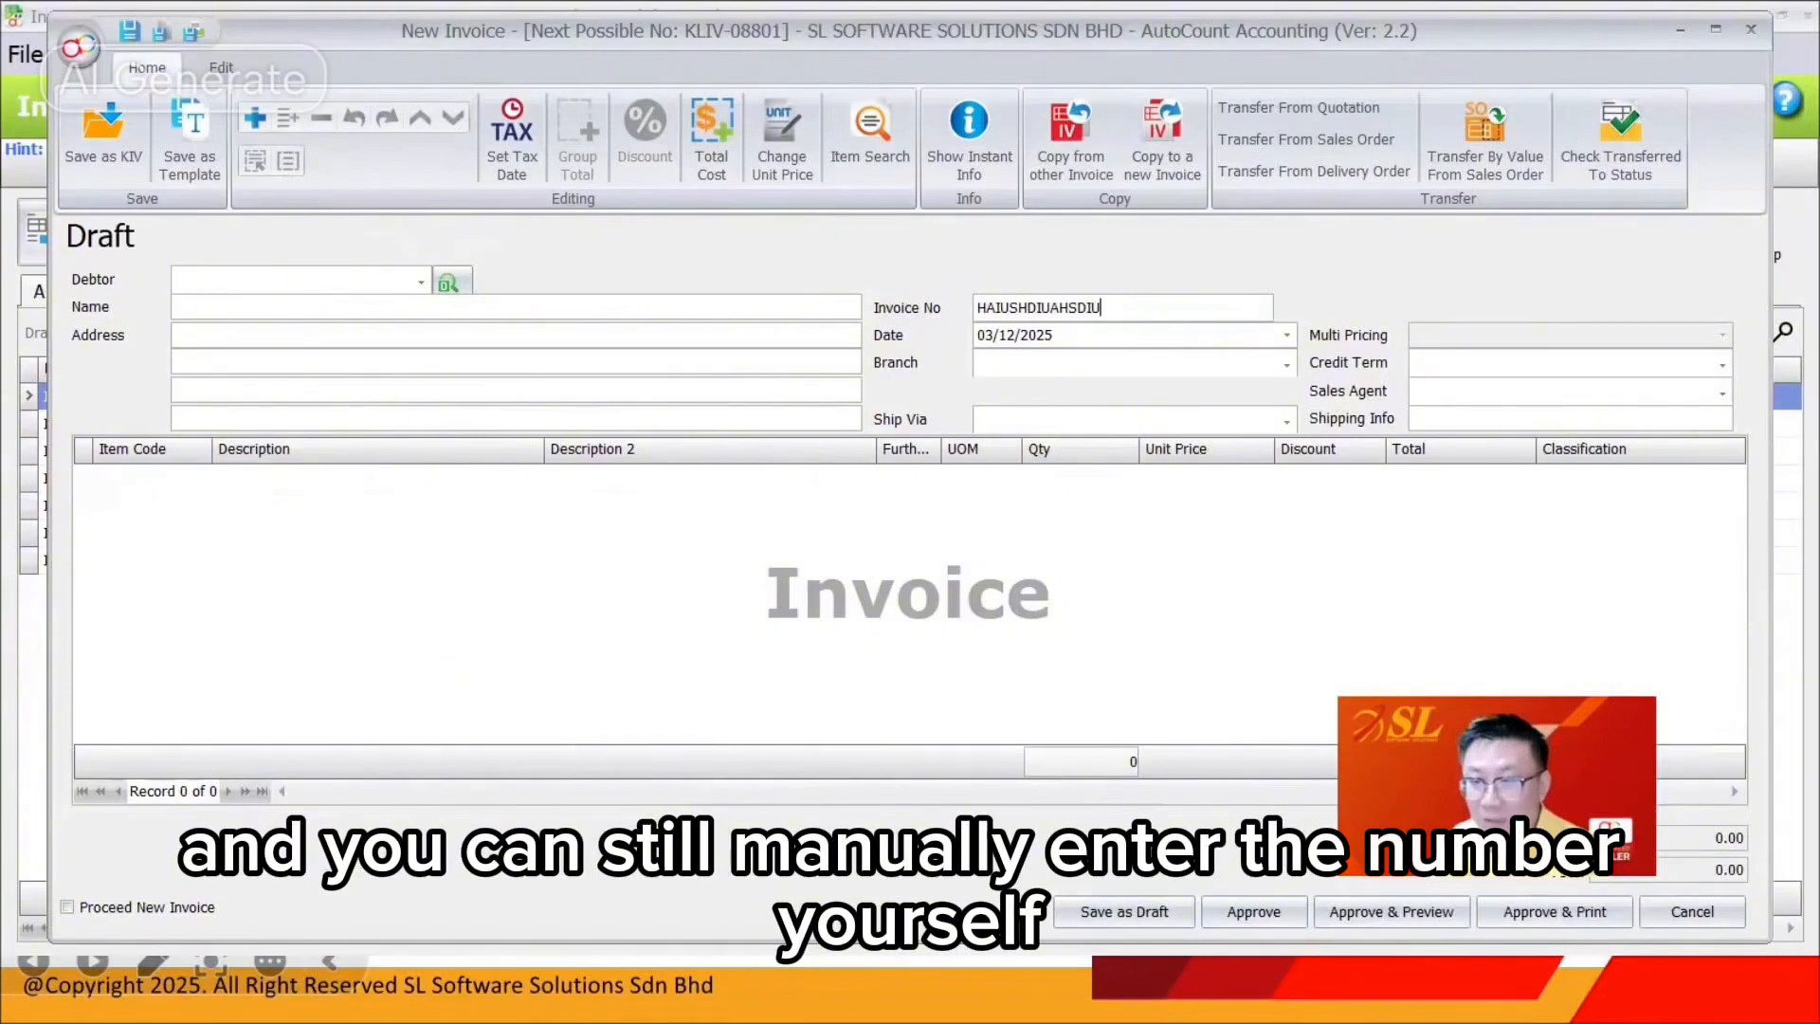
pyautogui.press('Escape')
pyautogui.click(940, 520)
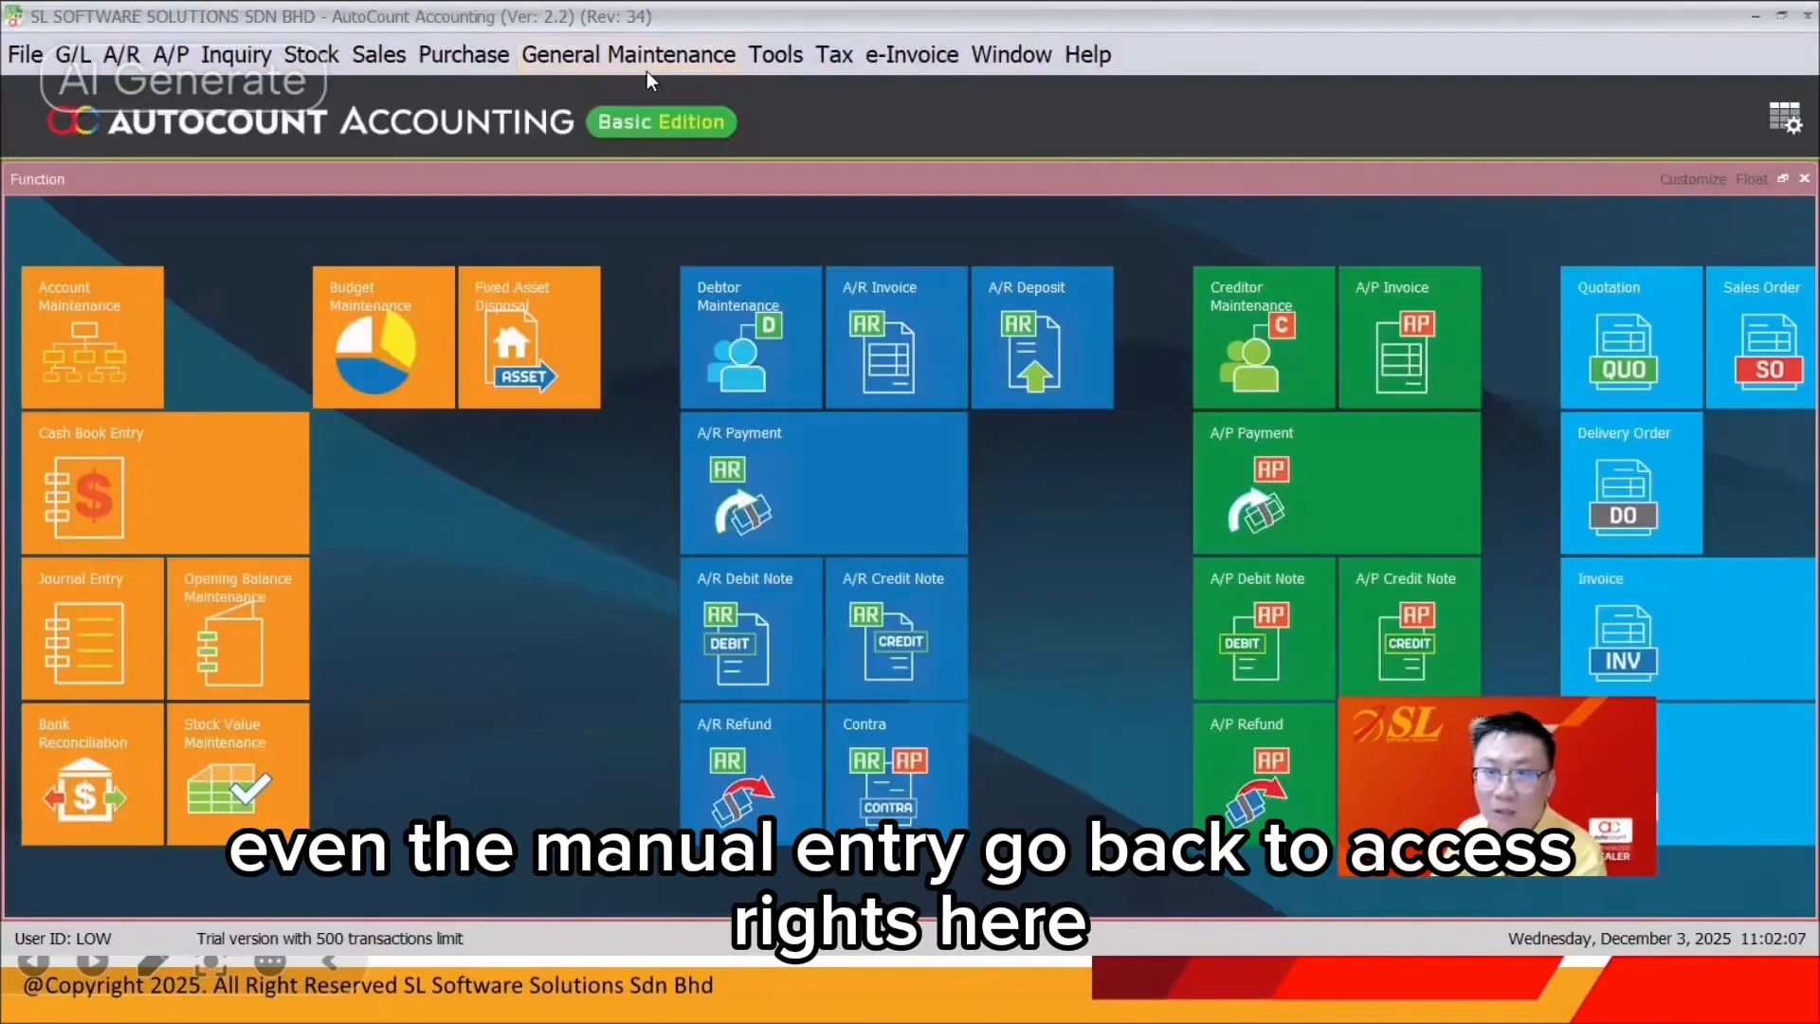
pyautogui.click(647, 57)
# Under Invoicing > Sales > Invoice, untick ADMINS for Can Edit Document No and apply.
pyautogui.click(682, 201)
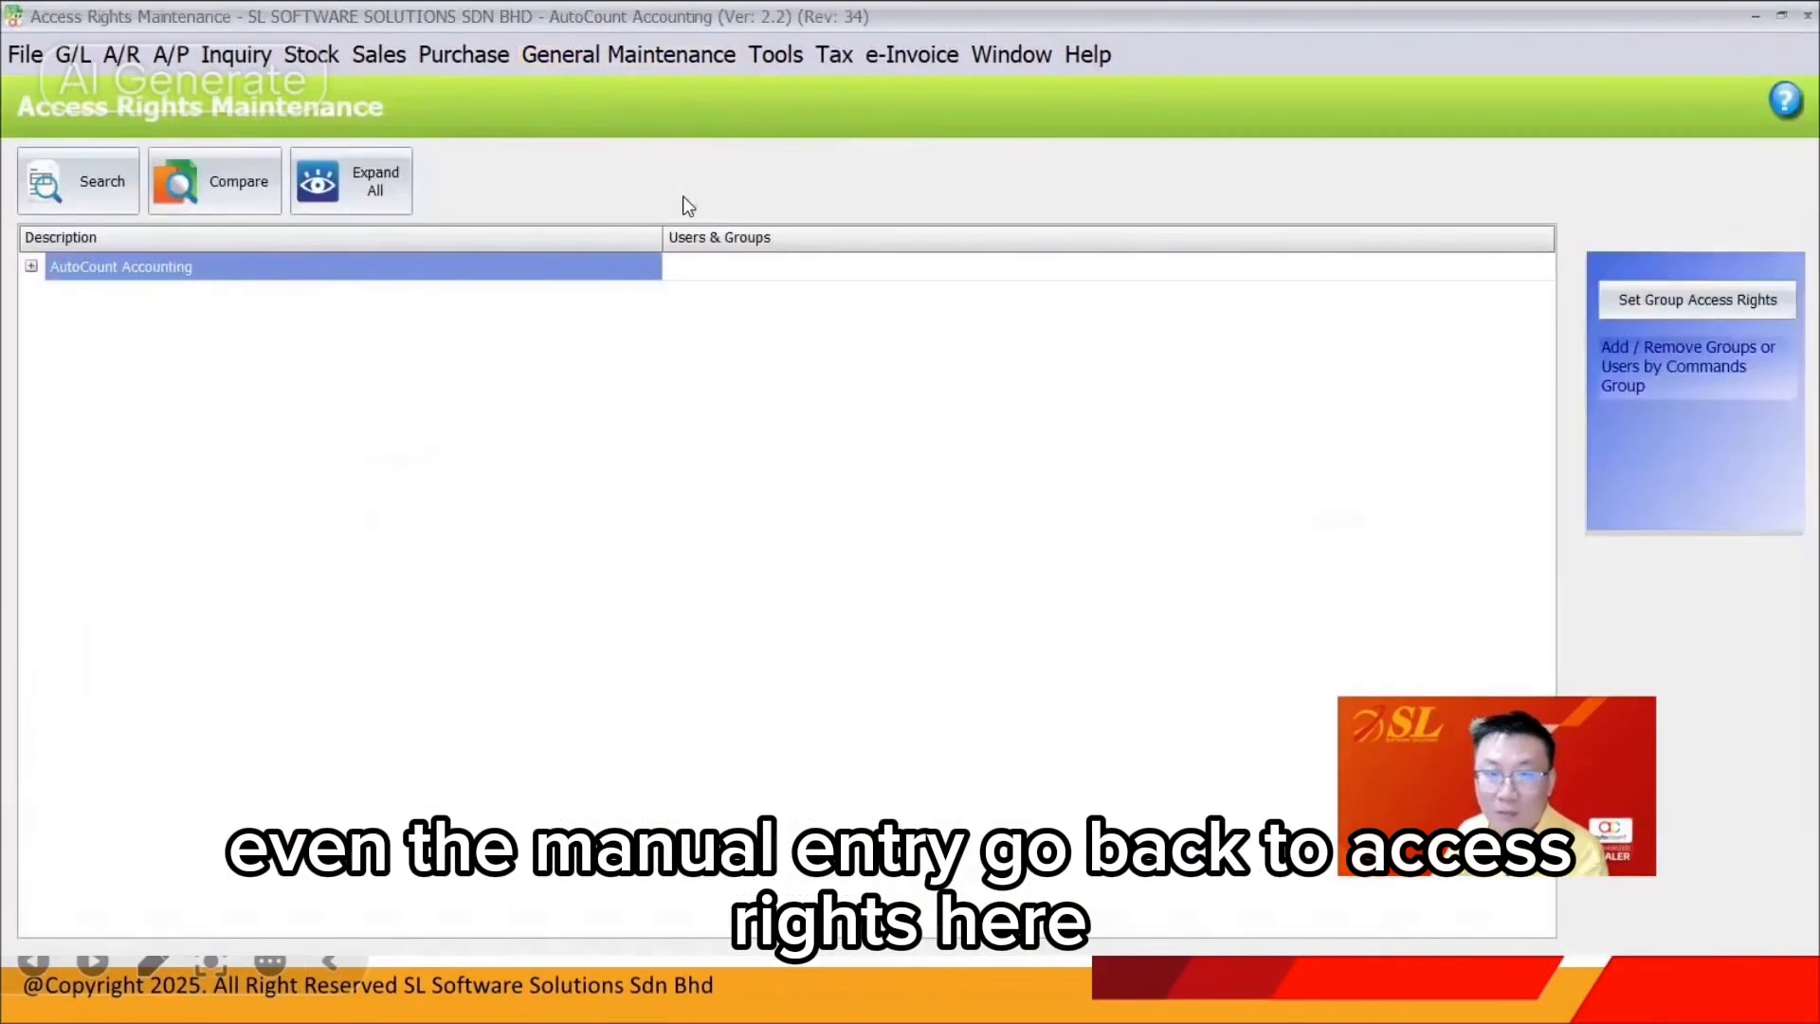
pyautogui.click(31, 266)
pyautogui.click(56, 380)
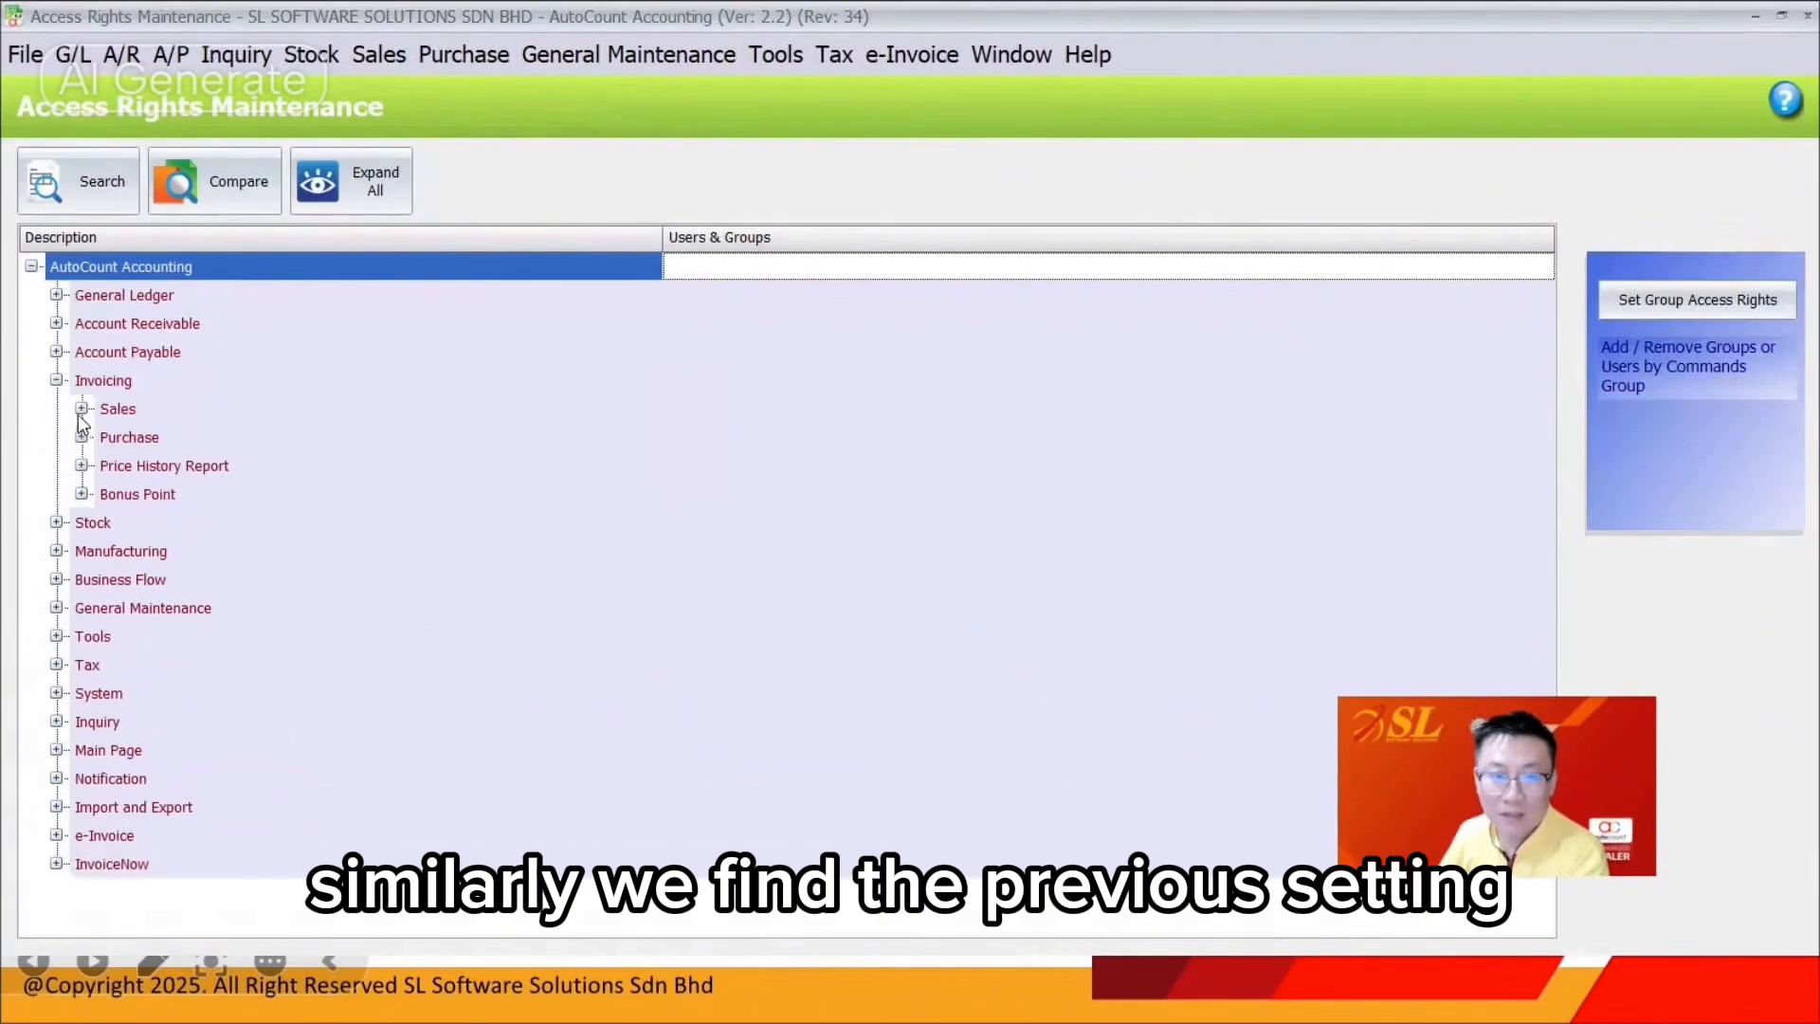
pyautogui.click(82, 409)
pyautogui.click(106, 551)
pyautogui.scroll(-4, 398, 517)
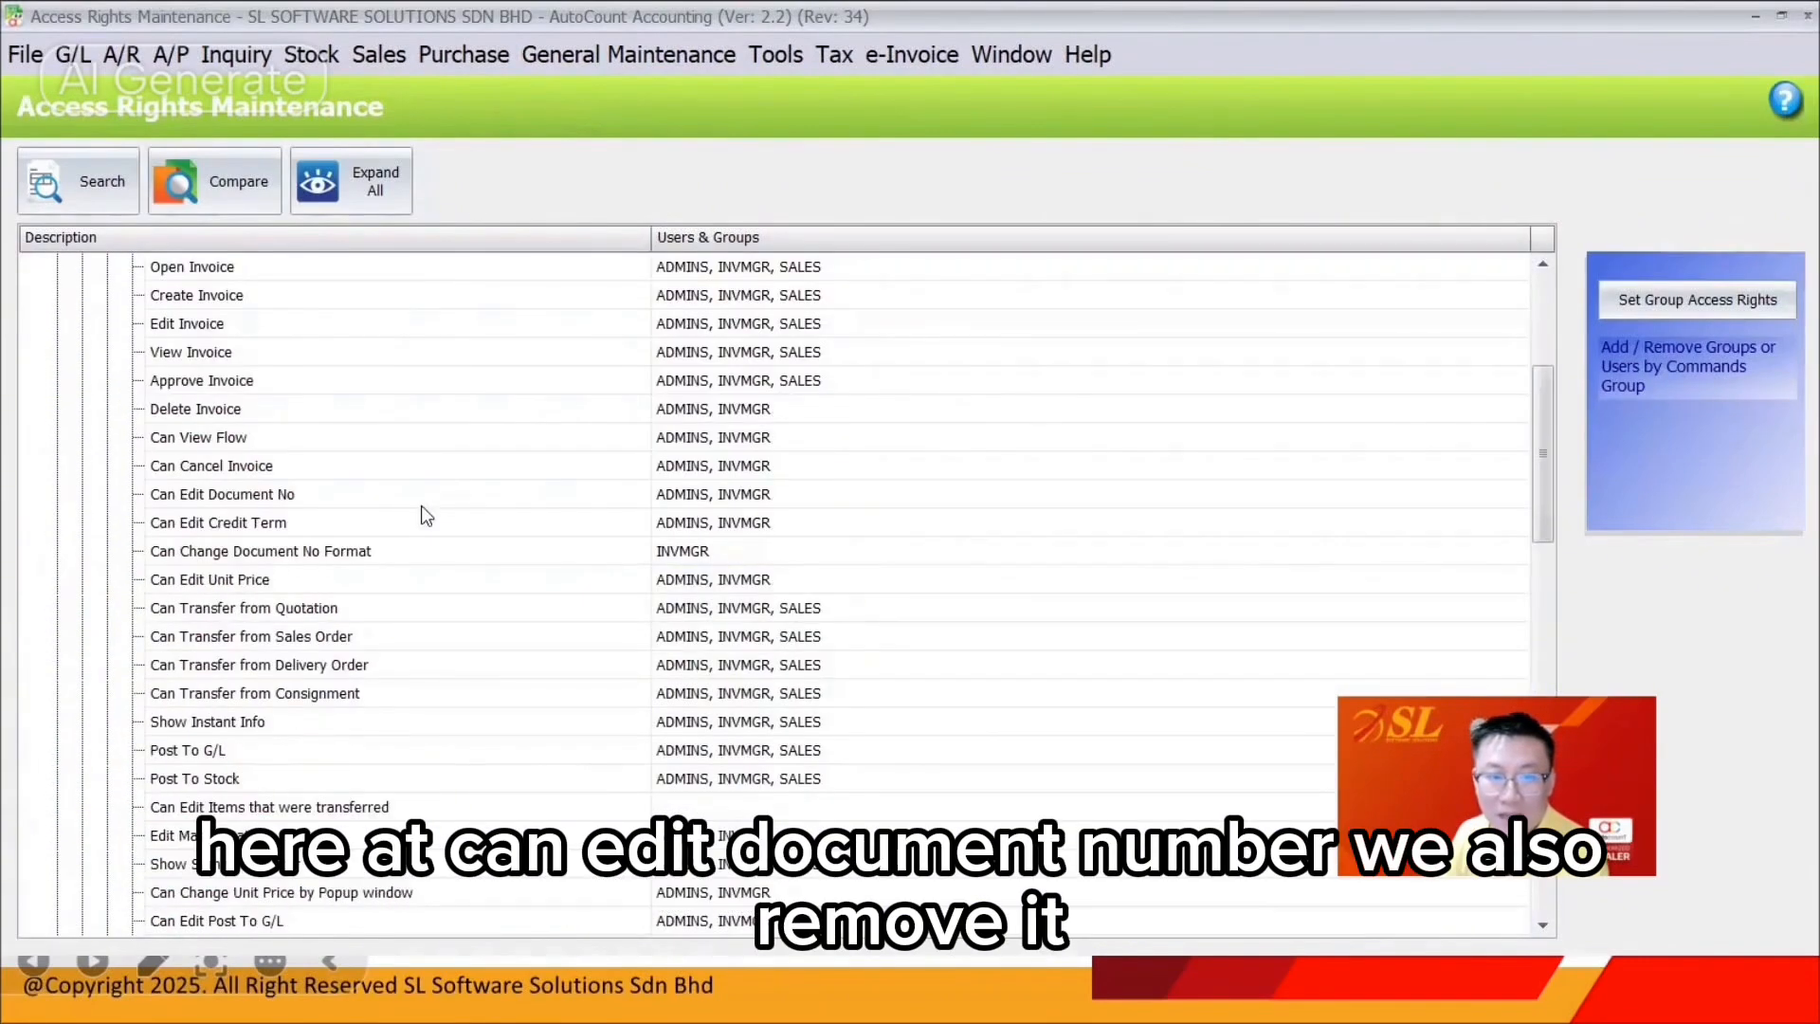
pyautogui.click(356, 489)
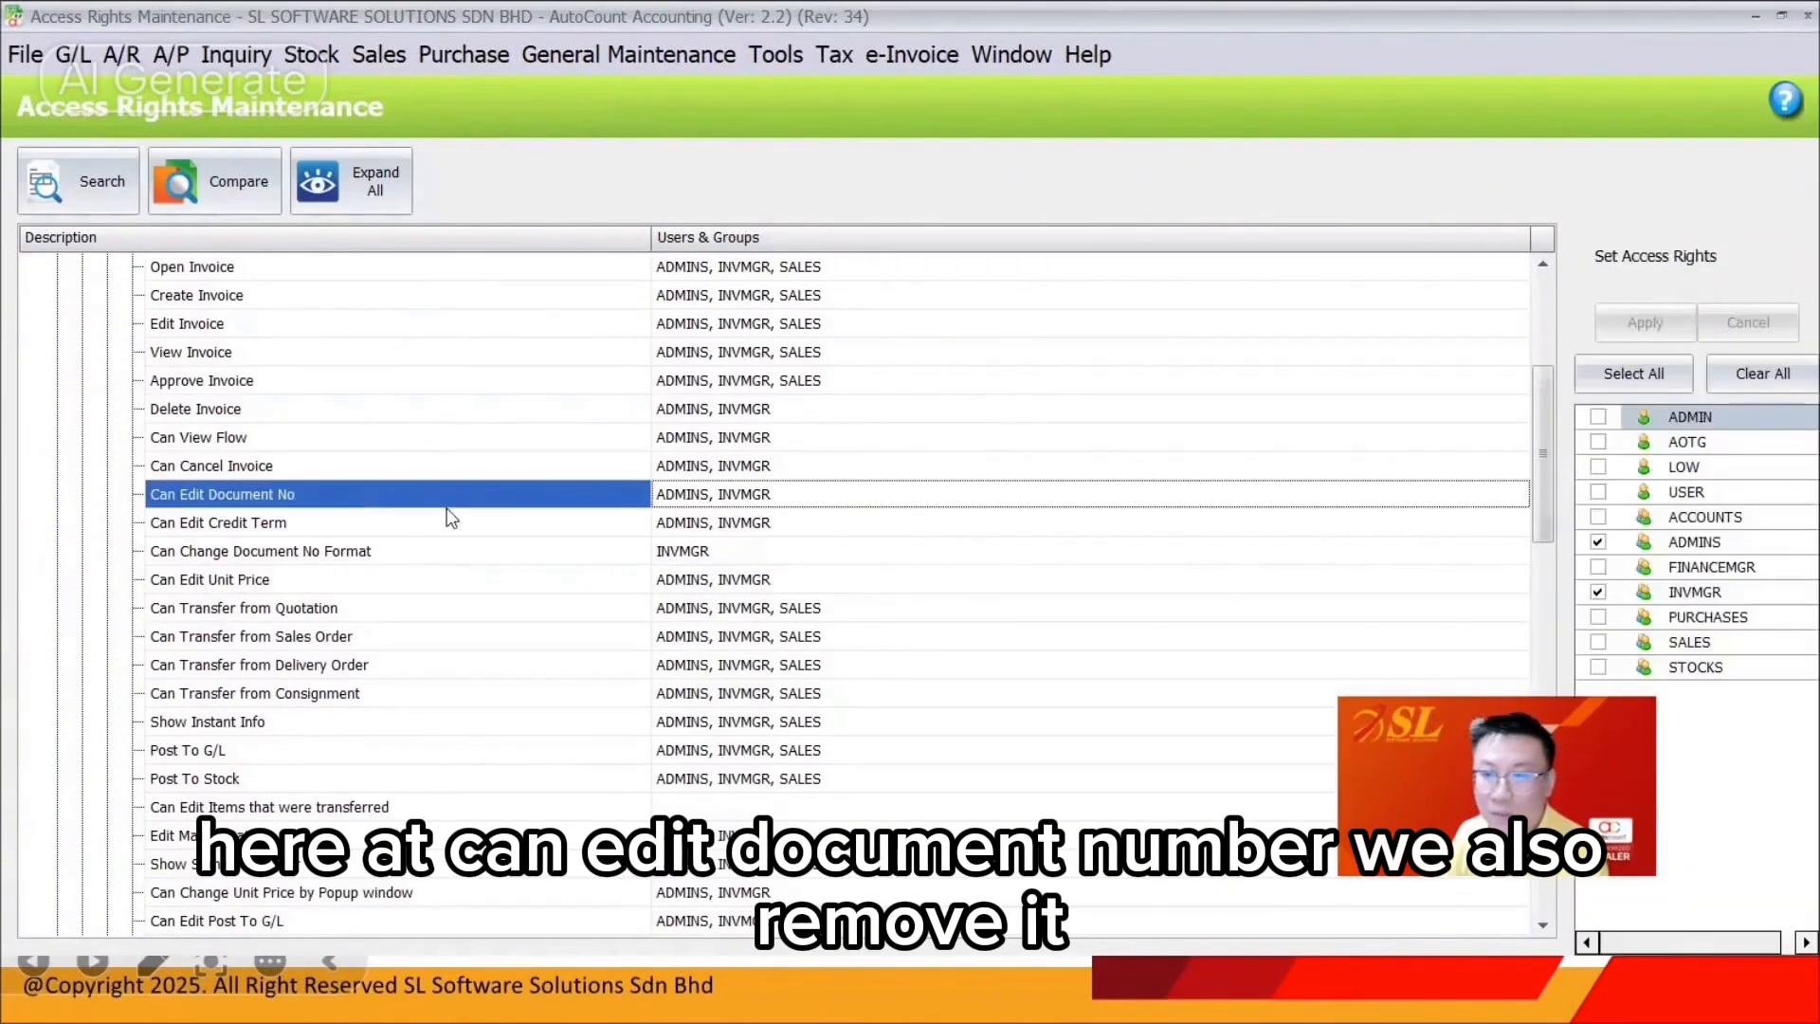
pyautogui.click(1598, 542)
pyautogui.click(1644, 322)
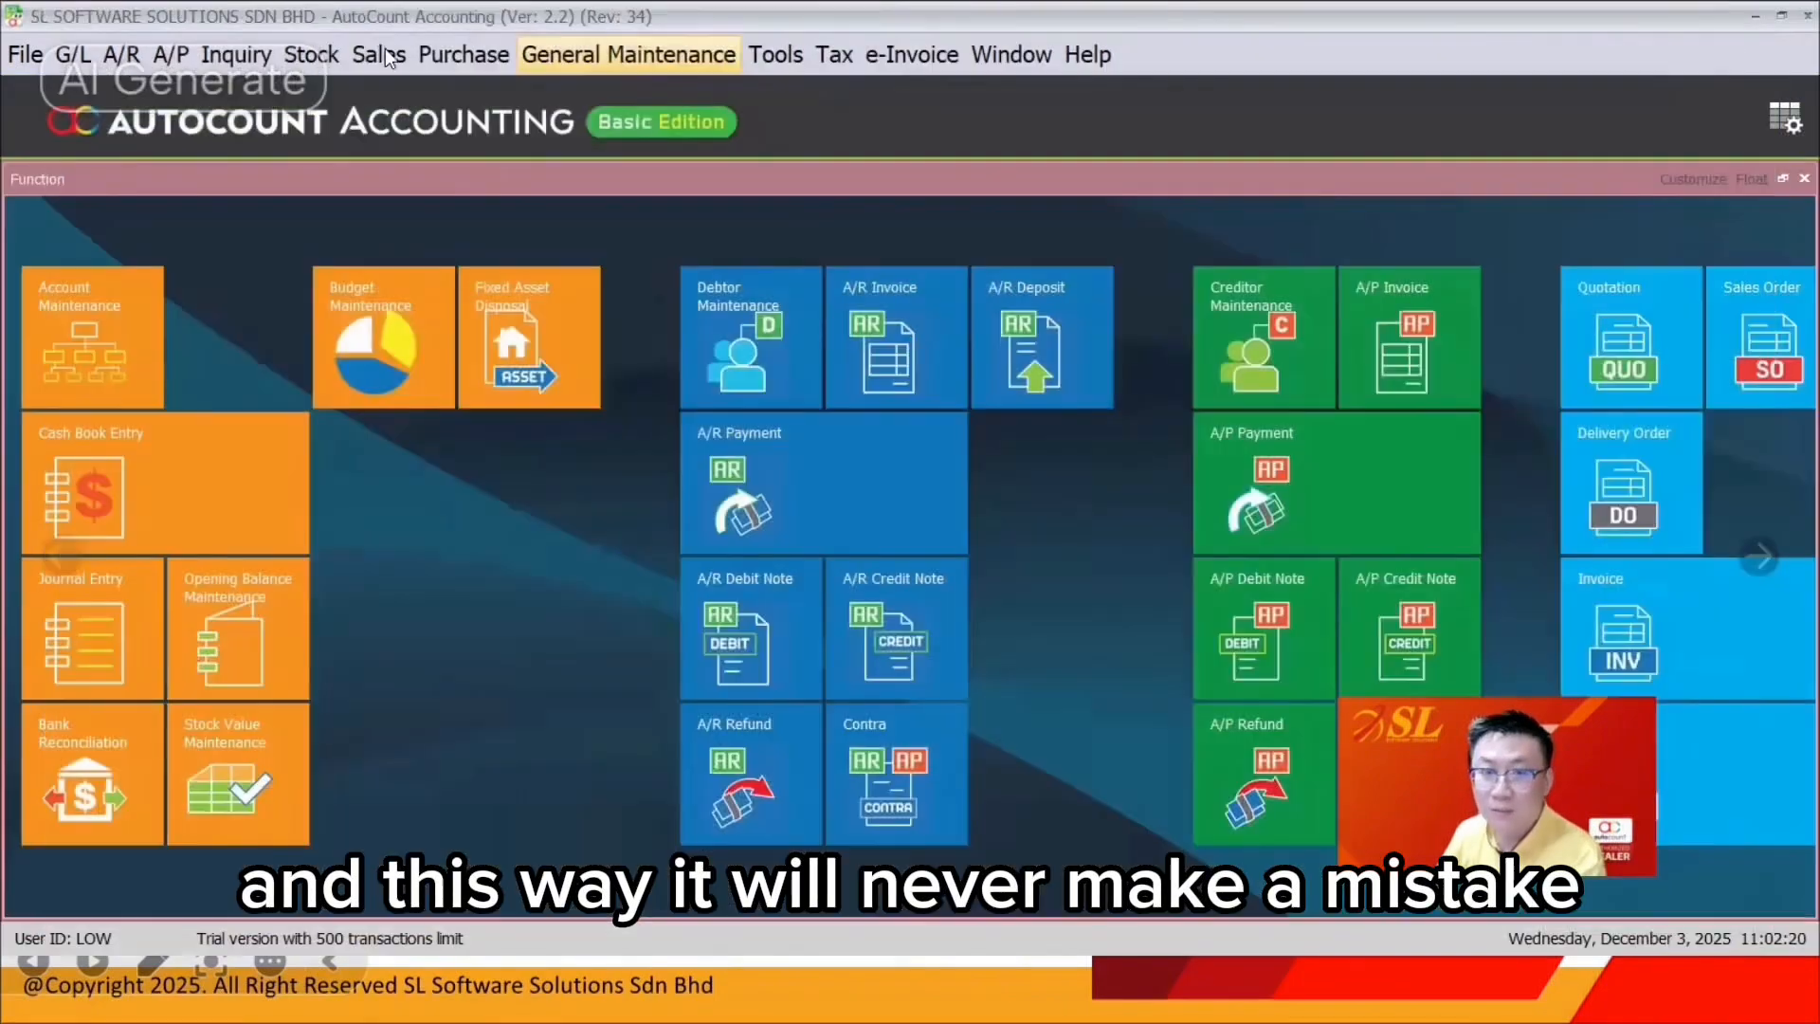
# Start a new sales invoice and confirm its Invoice No field is locked.
pyautogui.click(385, 52)
pyautogui.click(444, 201)
pyautogui.click(86, 237)
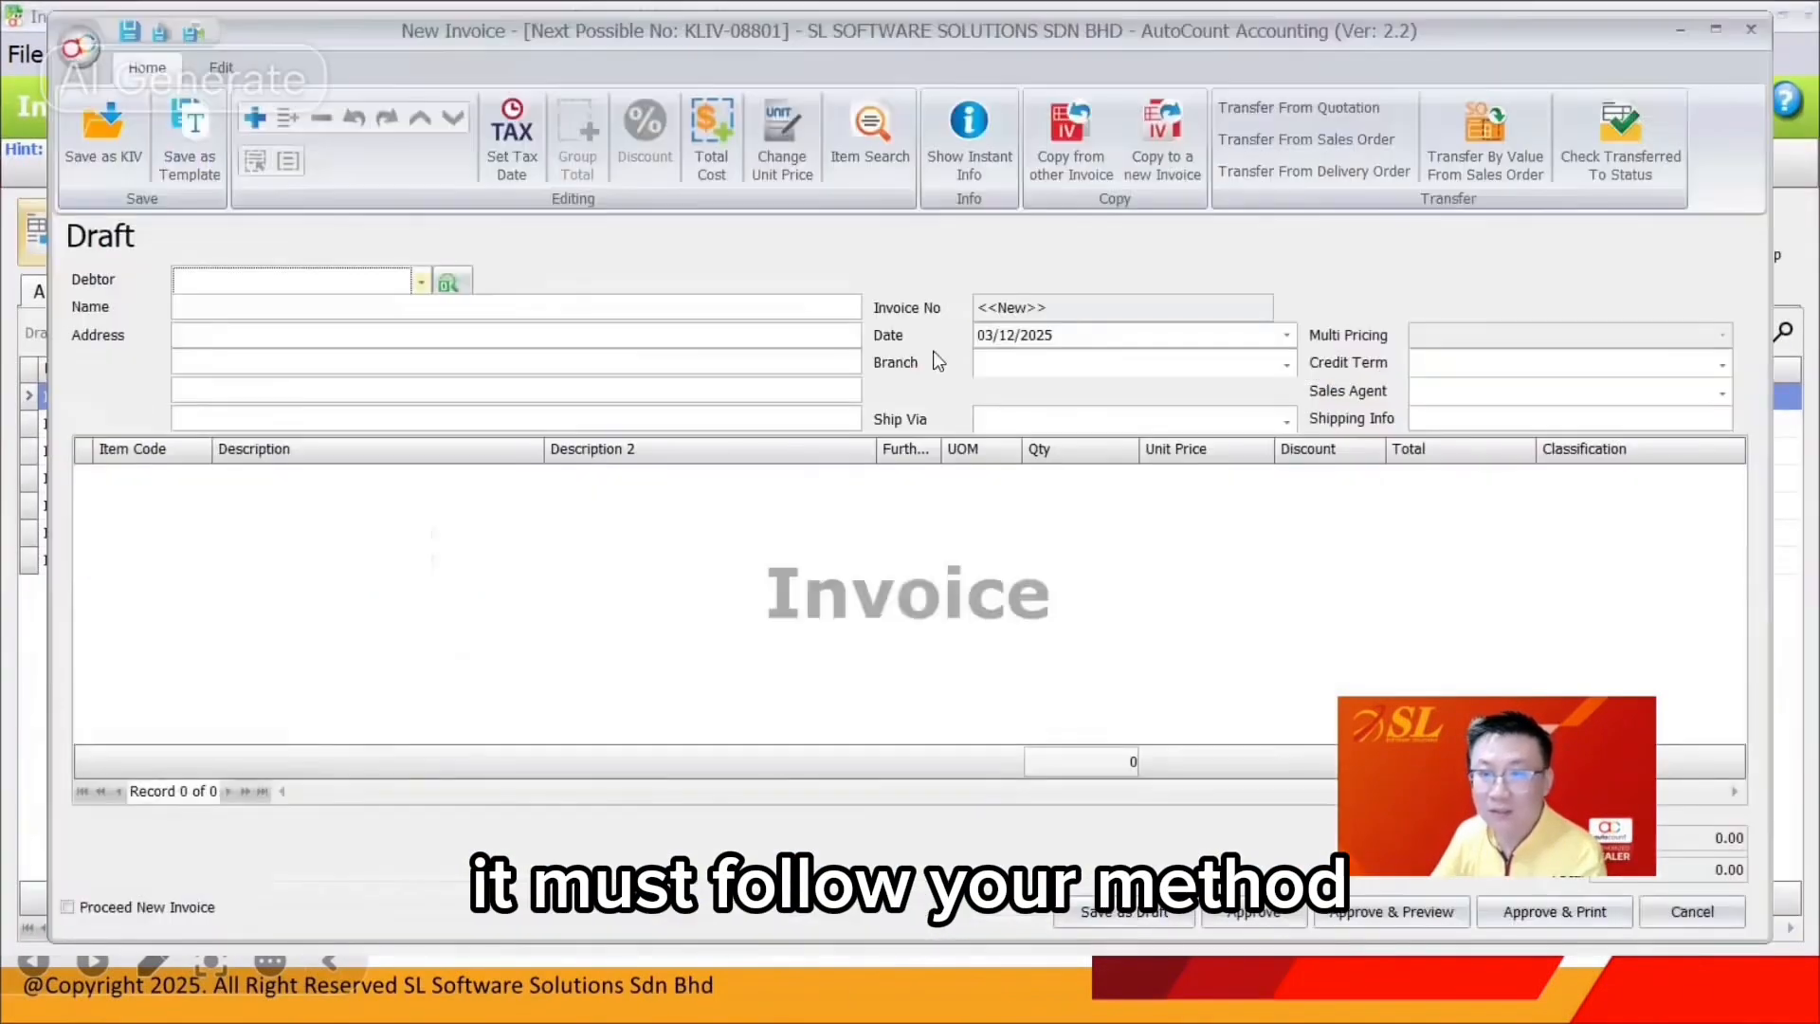
pyautogui.click(1036, 306)
pyautogui.click(1038, 306)
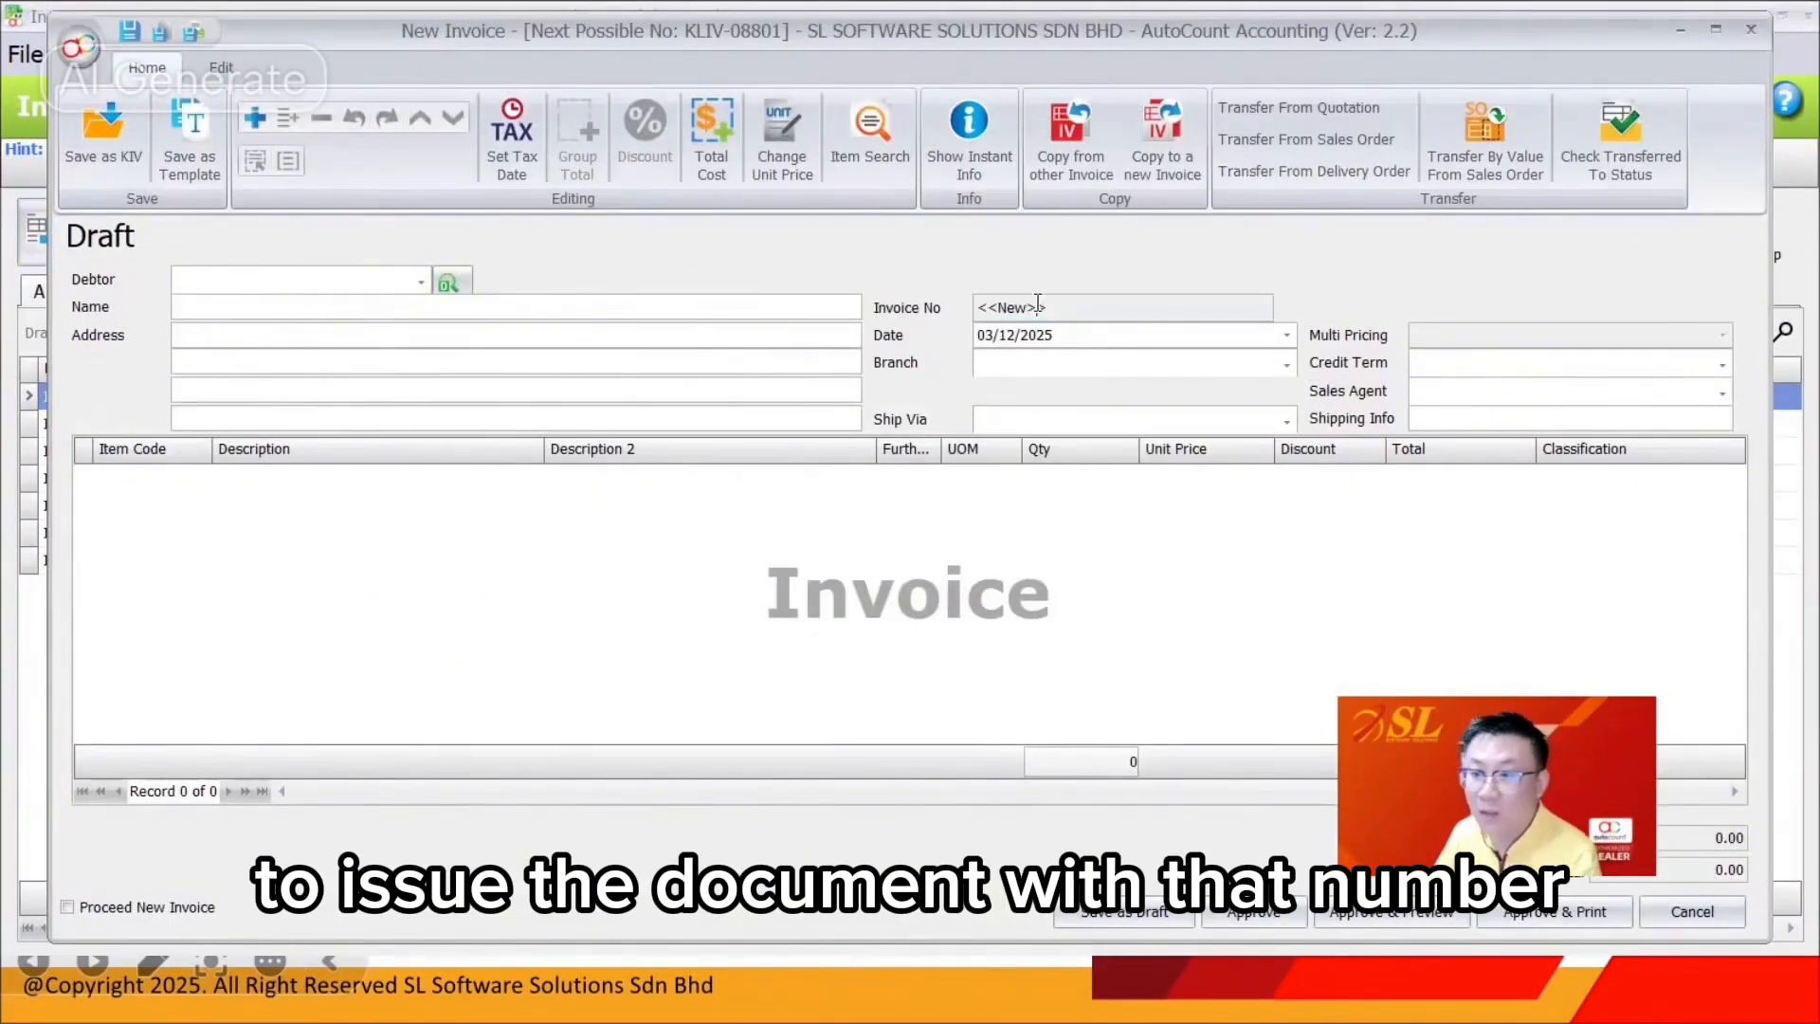